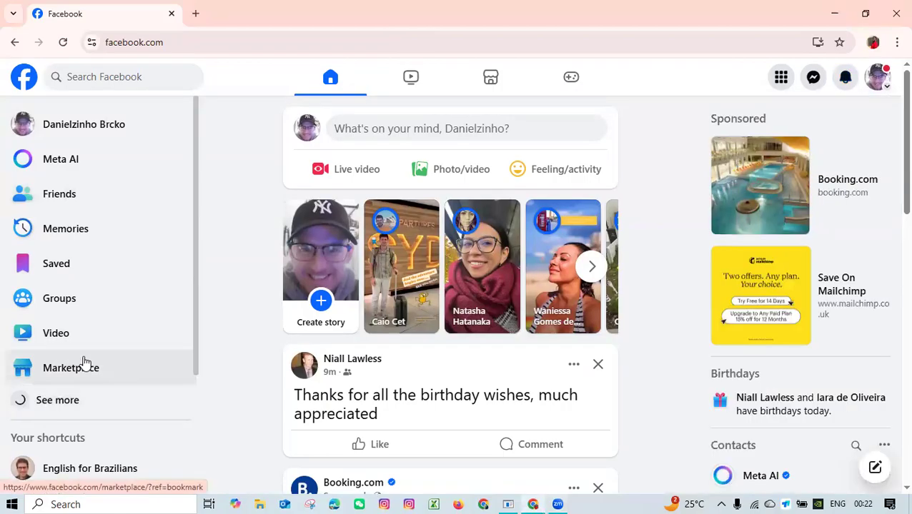
pyautogui.scroll(-3, 71, 286)
# Open Ads Manager from the Facebook home page in a new browser tab and switch to it.
pyautogui.scroll(5, 84, 248)
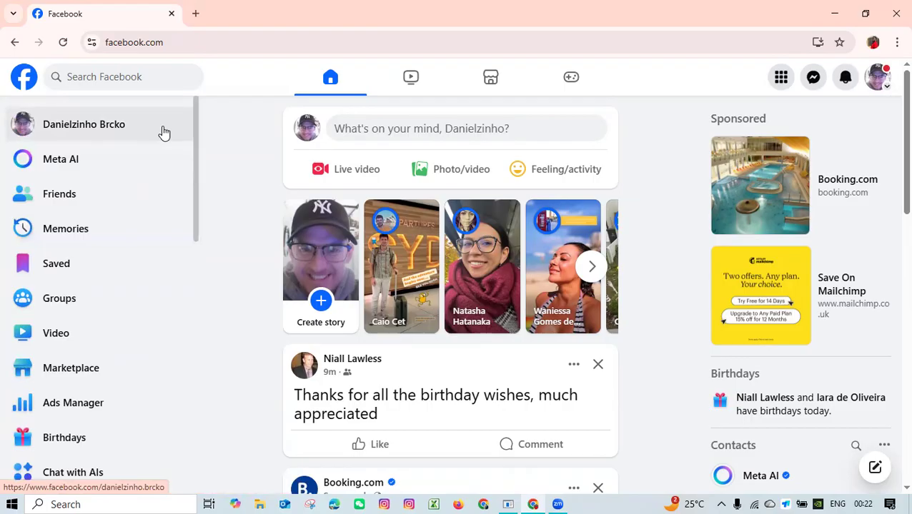
pyautogui.scroll(-1, 146, 186)
pyautogui.scroll(-1, 107, 171)
pyautogui.scroll(3, 64, 136)
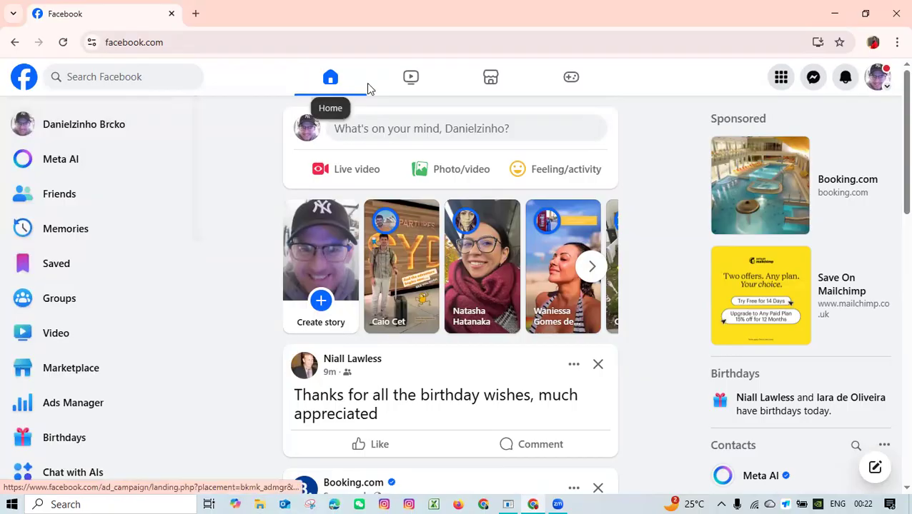
pyautogui.scroll(-3, 133, 221)
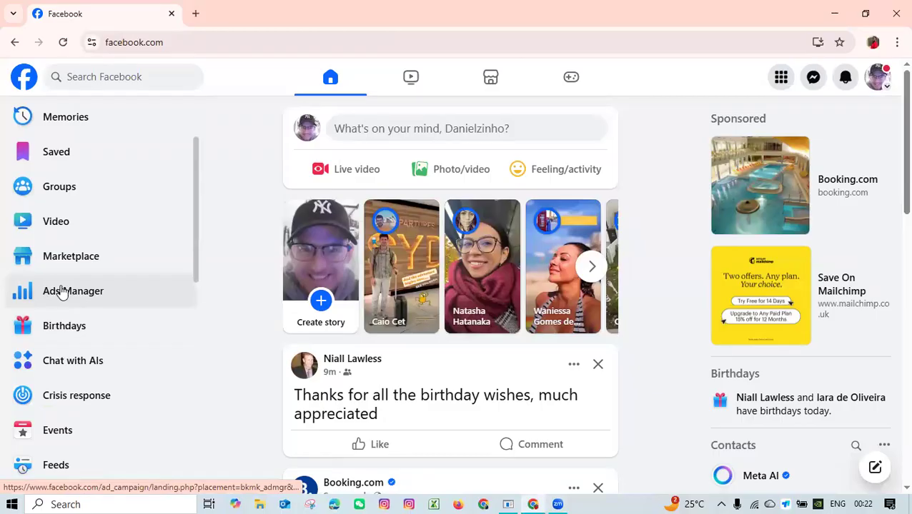
pyautogui.rightClick(62, 286)
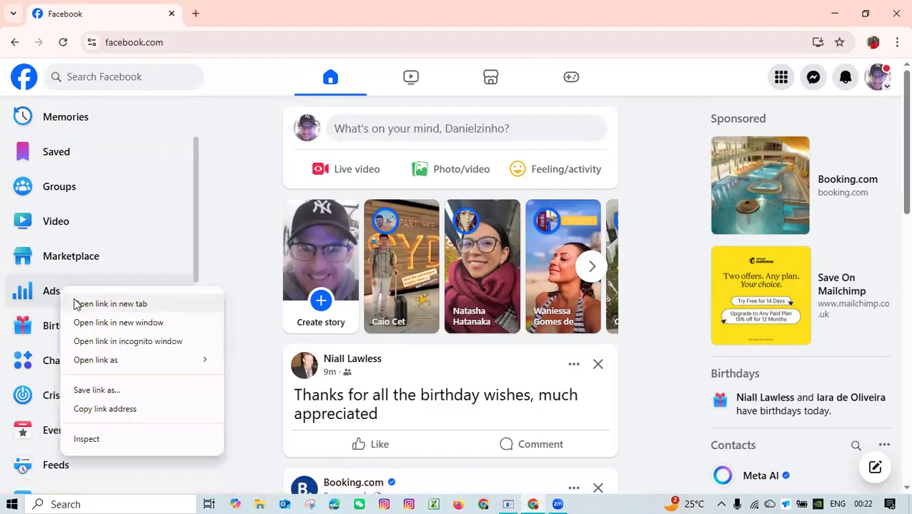
pyautogui.click(112, 306)
pyautogui.click(250, 7)
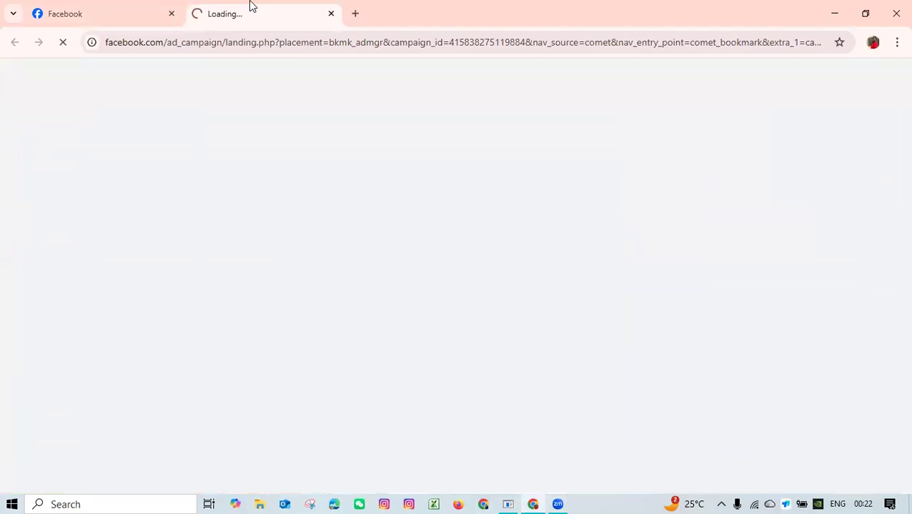
pyautogui.click(153, 5)
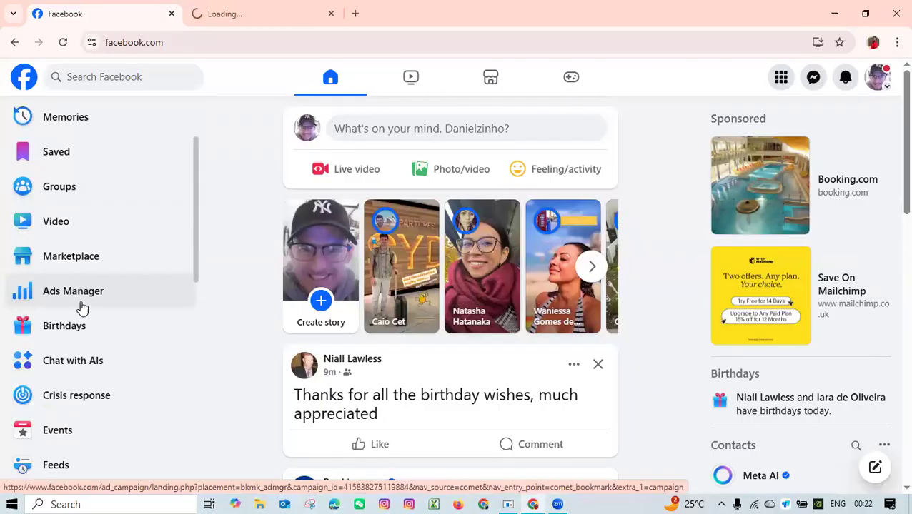
pyautogui.click(213, 13)
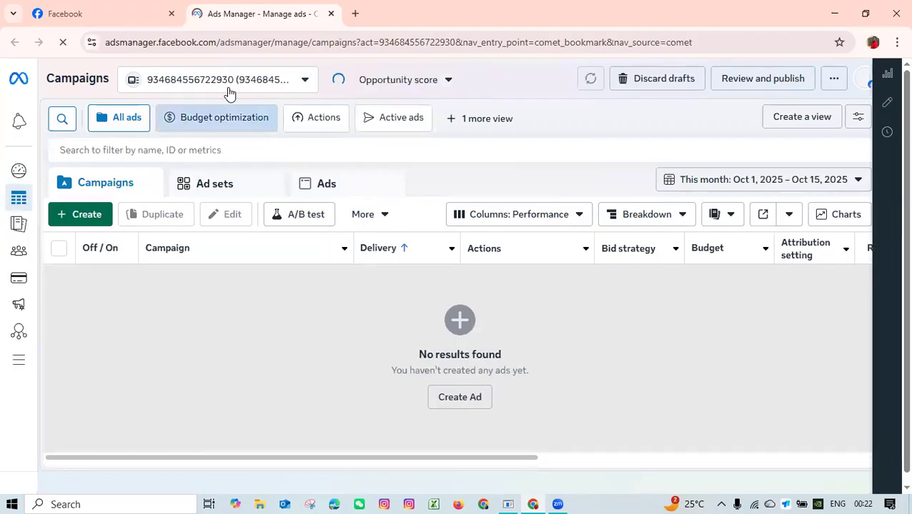
# Open the ad account selector and look through its business portfolios and other assets.
pyautogui.moveTo(28, 110)
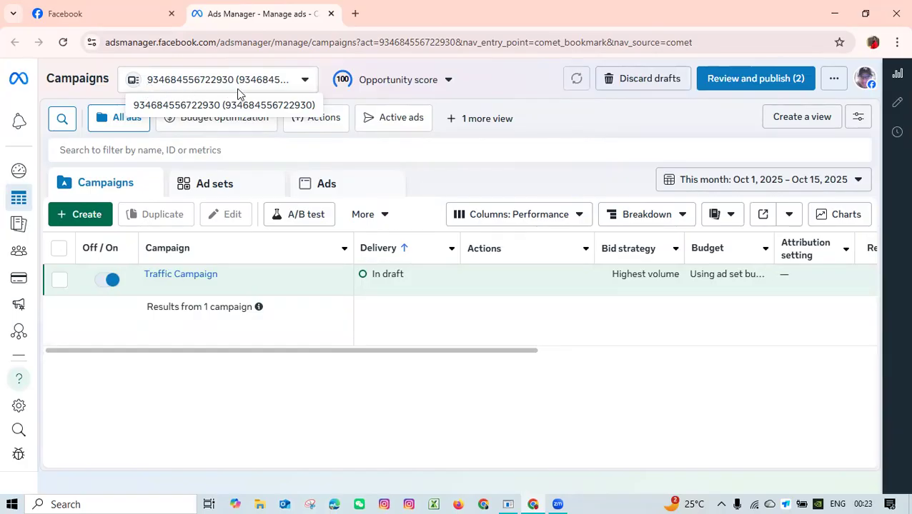
pyautogui.click(302, 92)
pyautogui.scroll(1, 217, 209)
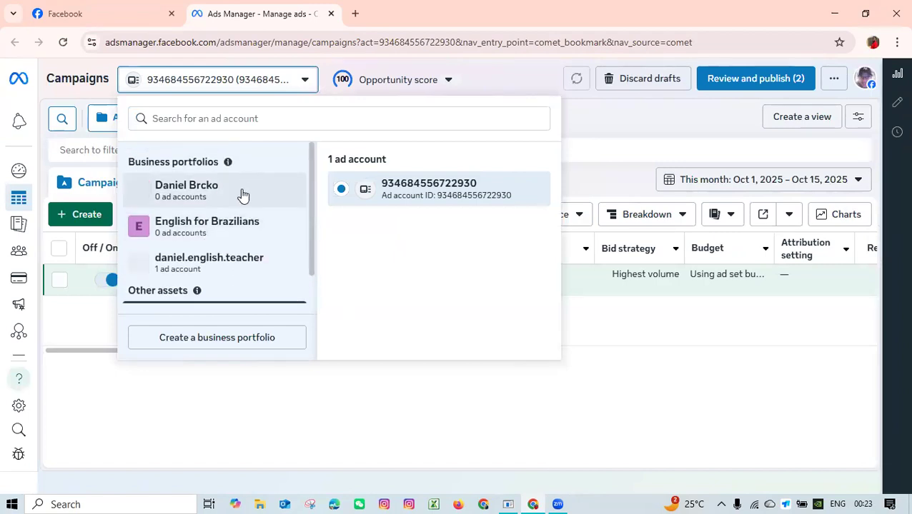
pyautogui.scroll(-1, 243, 190)
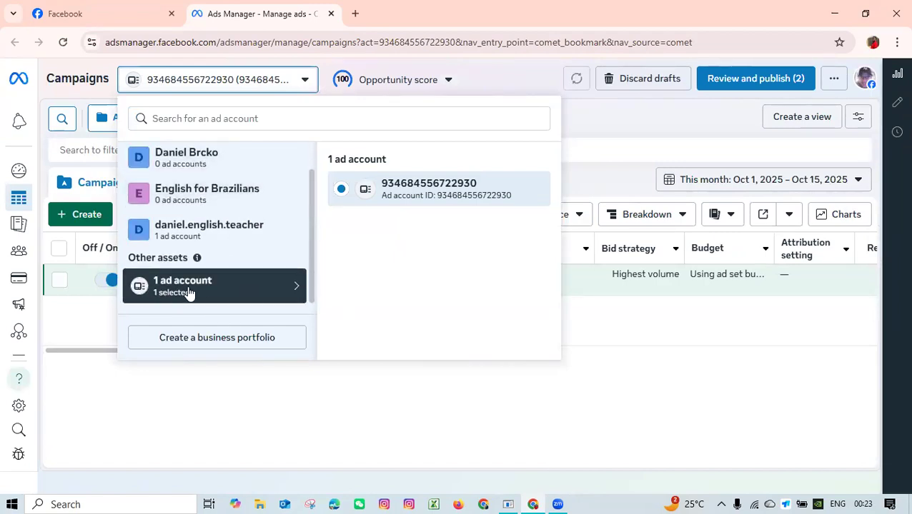
pyautogui.scroll(1, 207, 272)
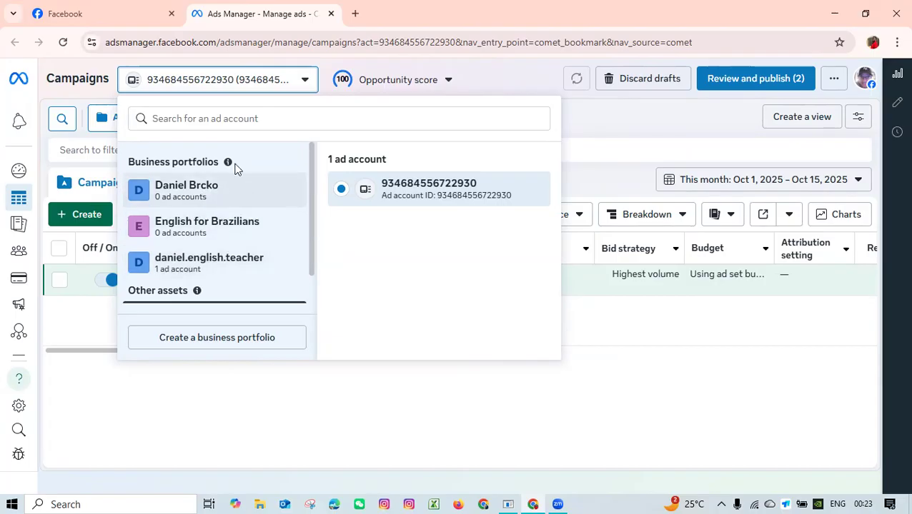
pyautogui.moveTo(130, 162); pyautogui.dragTo(177, 163)
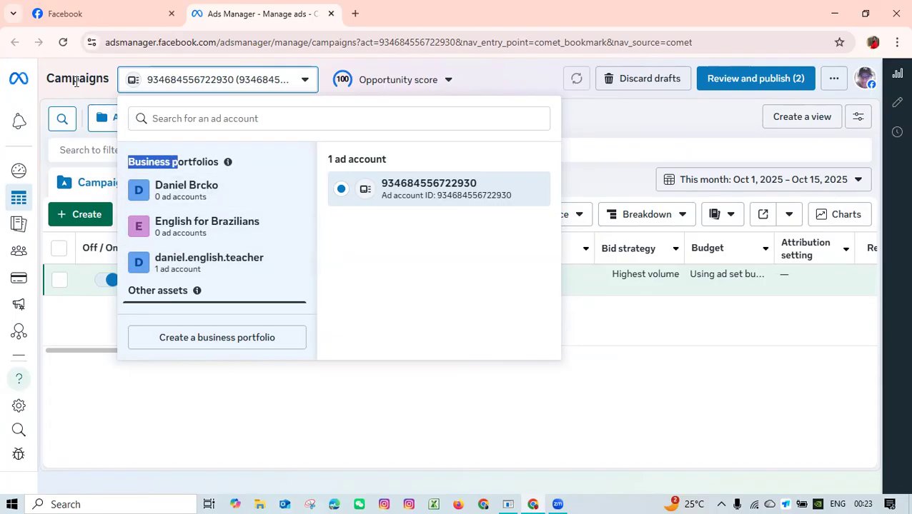
pyautogui.click(89, 13)
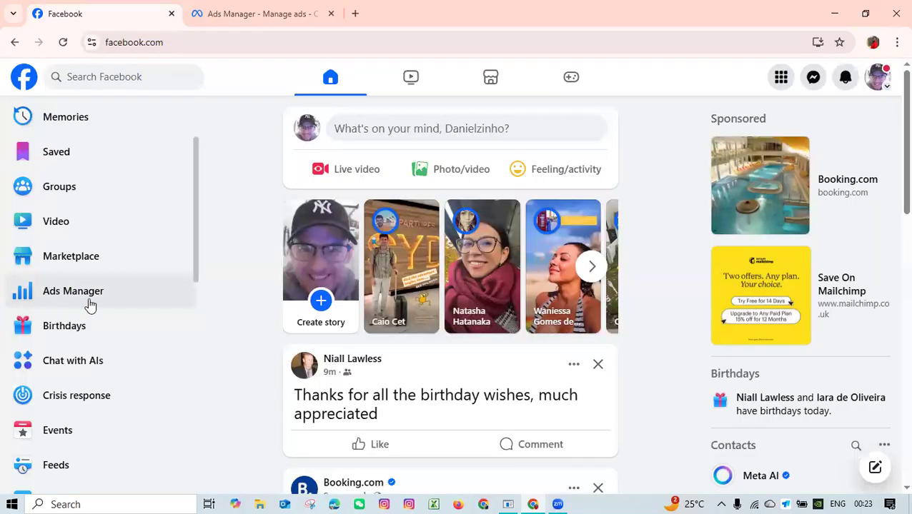
pyautogui.click(222, 16)
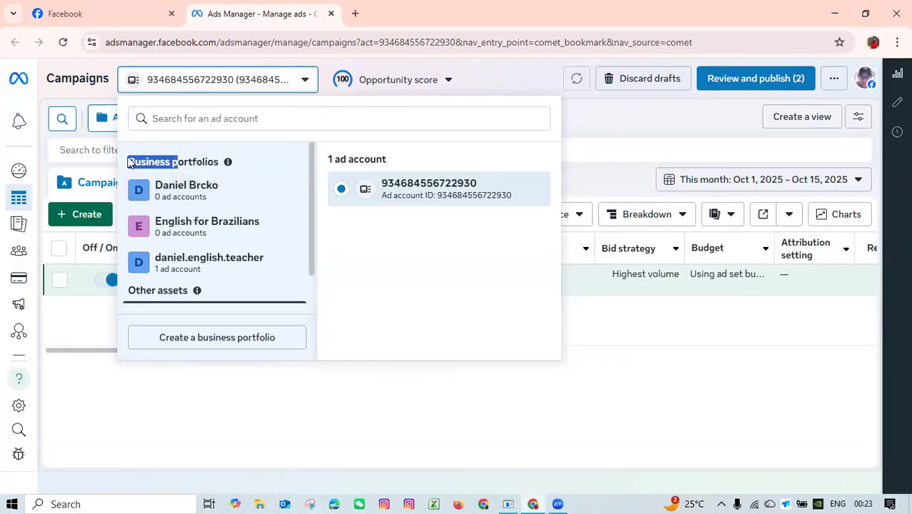
pyautogui.scroll(-1, 163, 296)
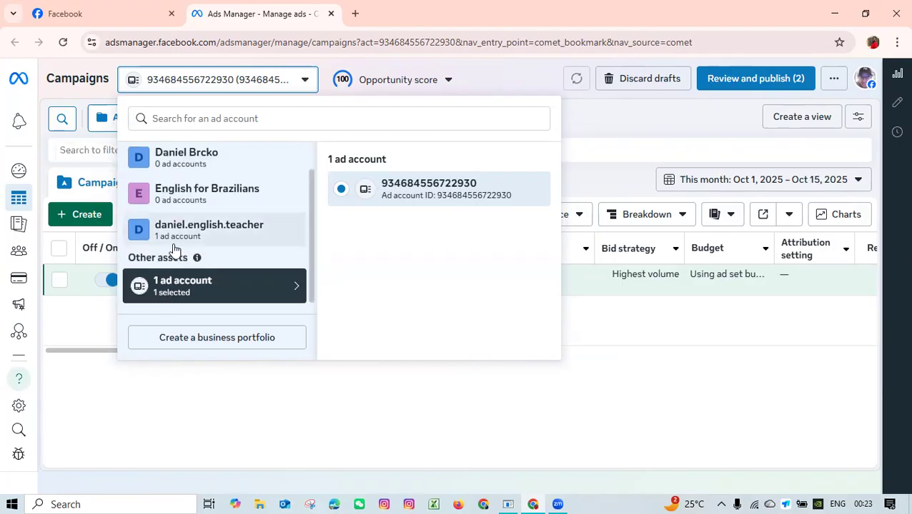
pyautogui.scroll(1, 175, 250)
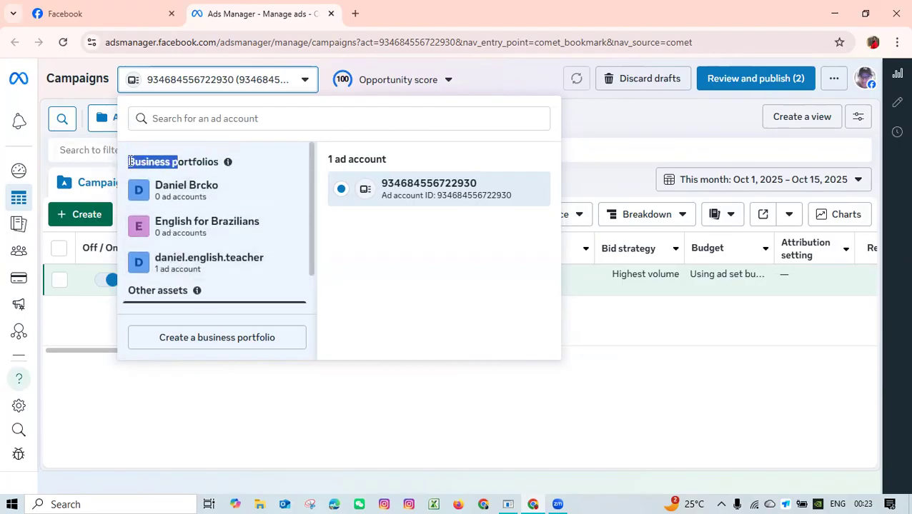
pyautogui.click(129, 162)
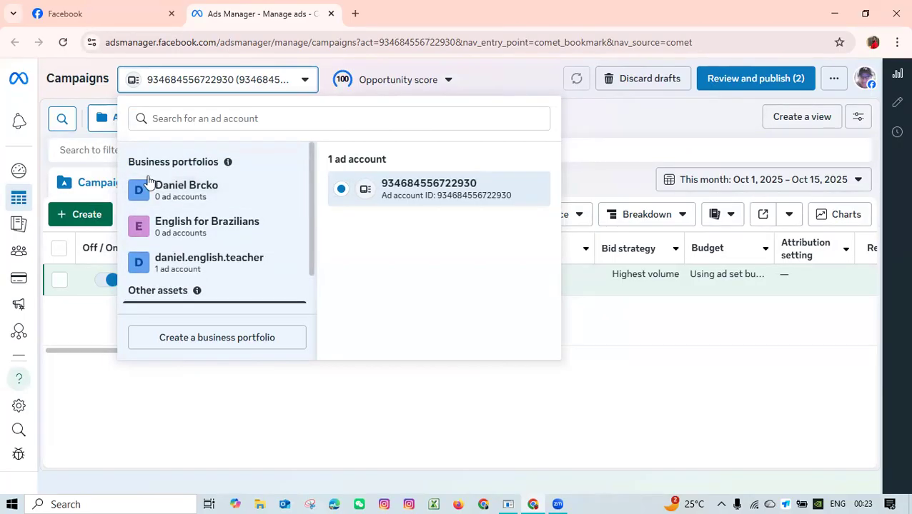
pyautogui.moveTo(131, 160); pyautogui.dragTo(205, 160)
pyautogui.click(167, 162)
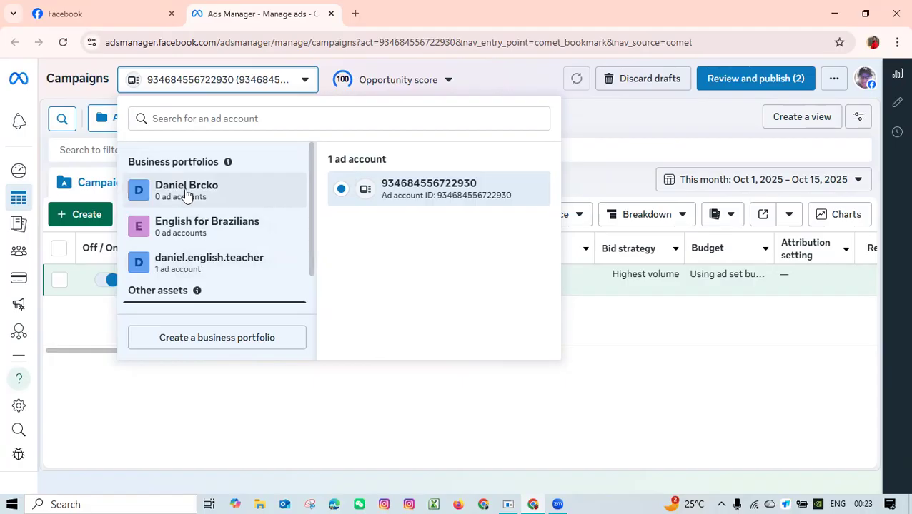
# Select the first business portfolio in the ad account selector and review its ad account availability.
pyautogui.click(205, 200)
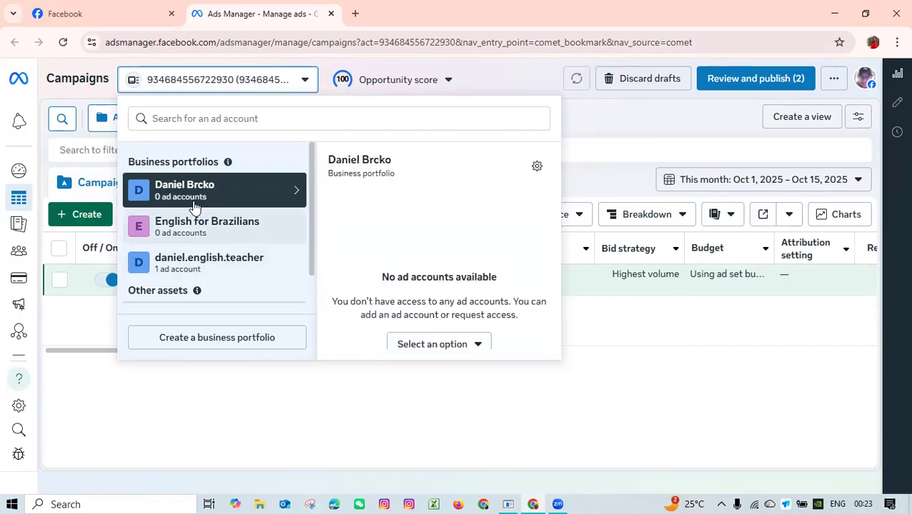
pyautogui.scroll(-1, 190, 236)
pyautogui.scroll(1, 198, 200)
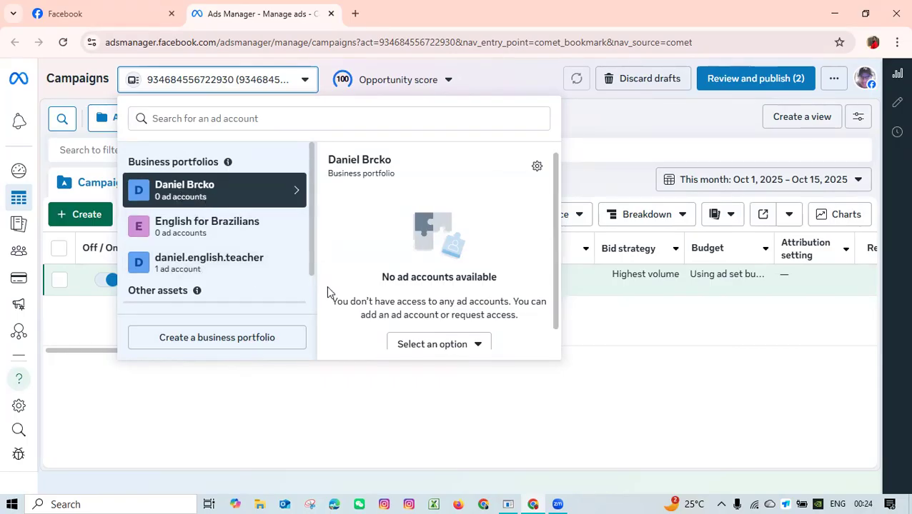
pyautogui.scroll(-1, 403, 263)
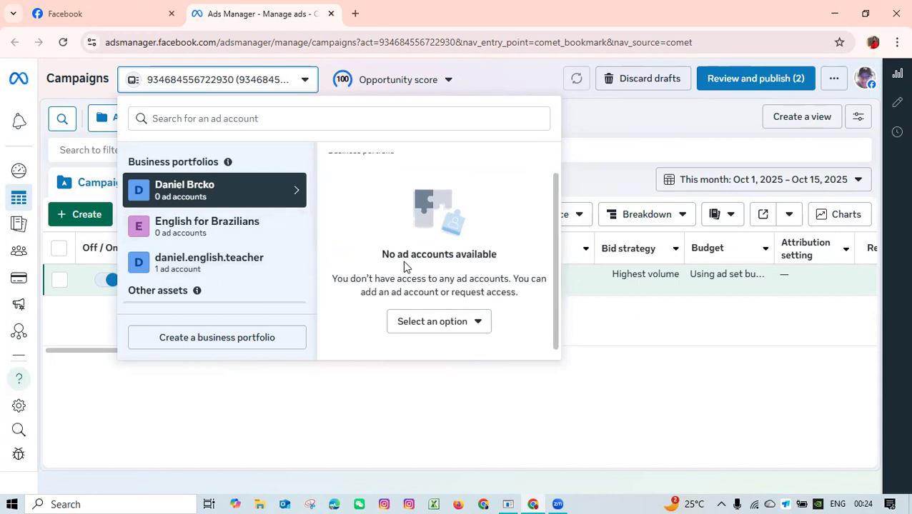
pyautogui.scroll(1, 472, 263)
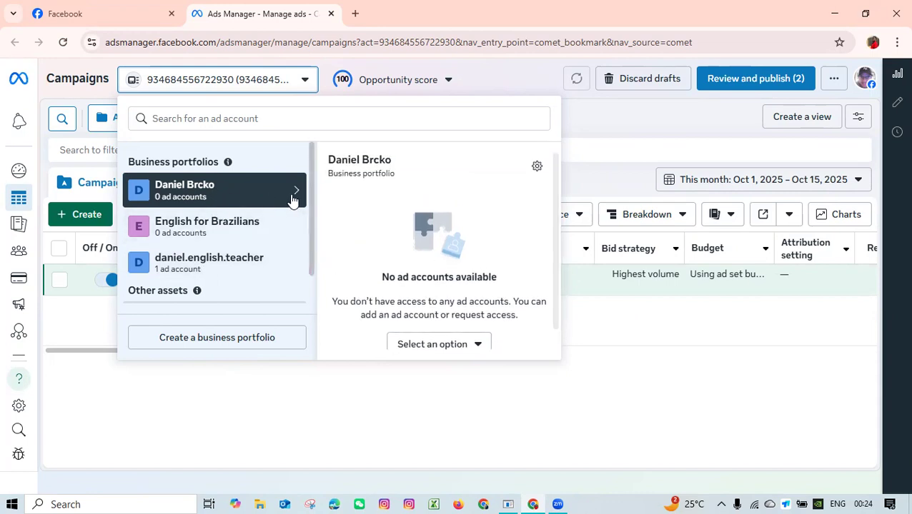
pyautogui.scroll(-1, 423, 283)
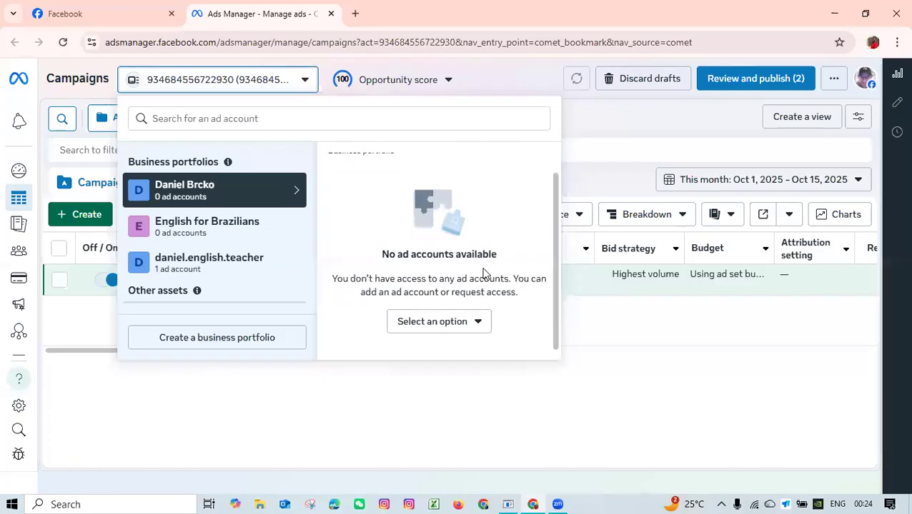
# Start creating a new ad account for the selected portfolio and name it "New Ad account".
pyautogui.click(458, 325)
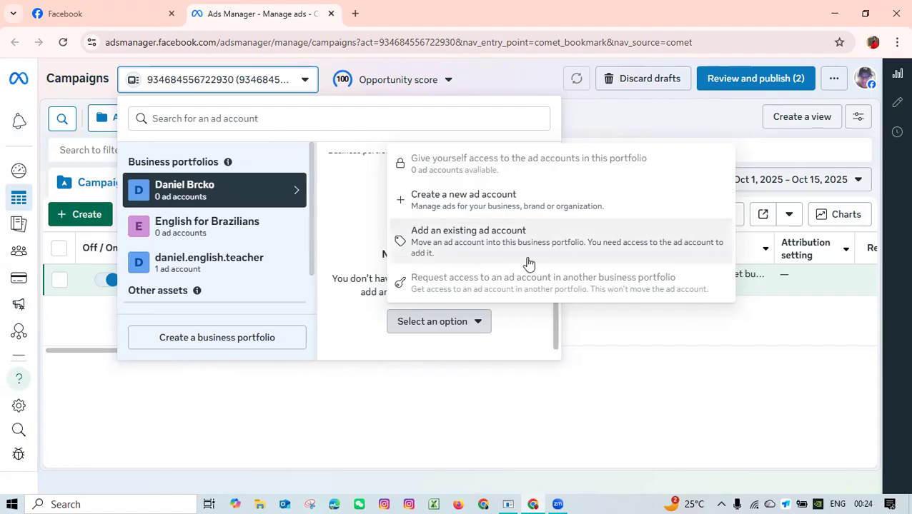
pyautogui.click(459, 206)
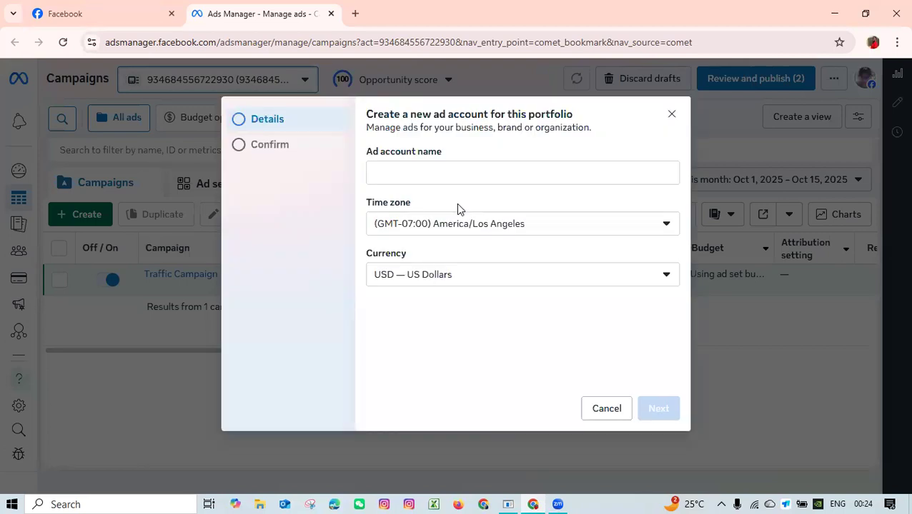
pyautogui.click(444, 173)
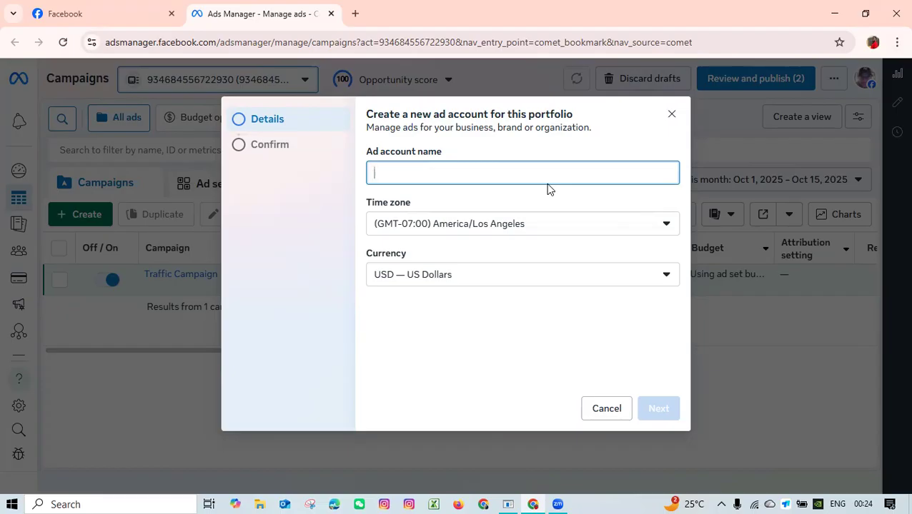
pyautogui.write('New Ad account')
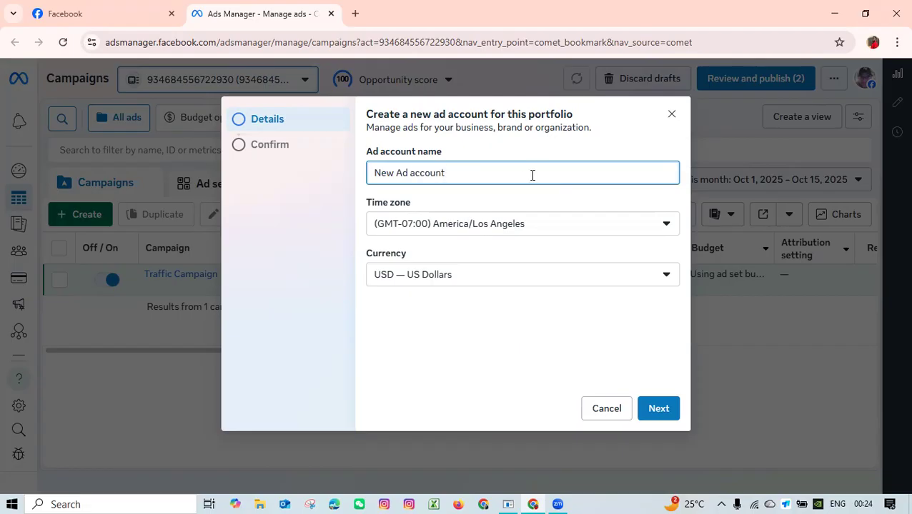
# Try to find an Irish time zone for the ad account by searching "ire" and browsing the entries matching "i".
pyautogui.click(536, 234)
pyautogui.scroll(-10, 522, 309)
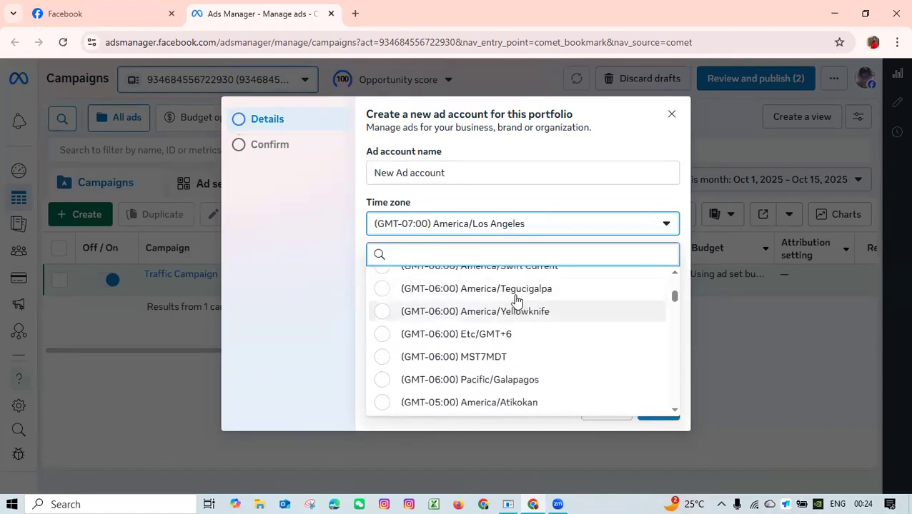
pyautogui.write('ire')
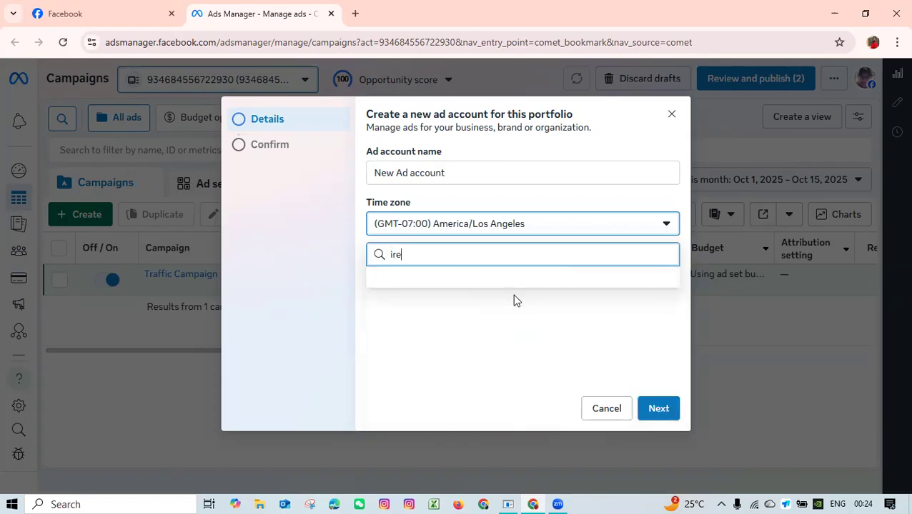
pyautogui.press('BackSpace')
pyautogui.write('e')
pyautogui.press('BackSpace')
pyautogui.press('BackSpace')
pyautogui.press('BackSpace')
pyautogui.press('BackSpace')
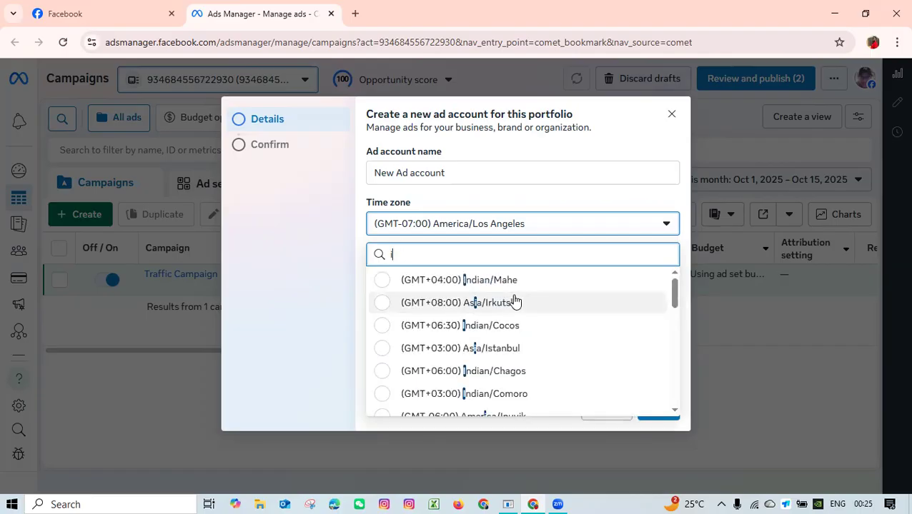
pyautogui.write('r')
pyautogui.press('BackSpace')
pyautogui.scroll(-3, 477, 328)
pyautogui.scroll(-5, 481, 340)
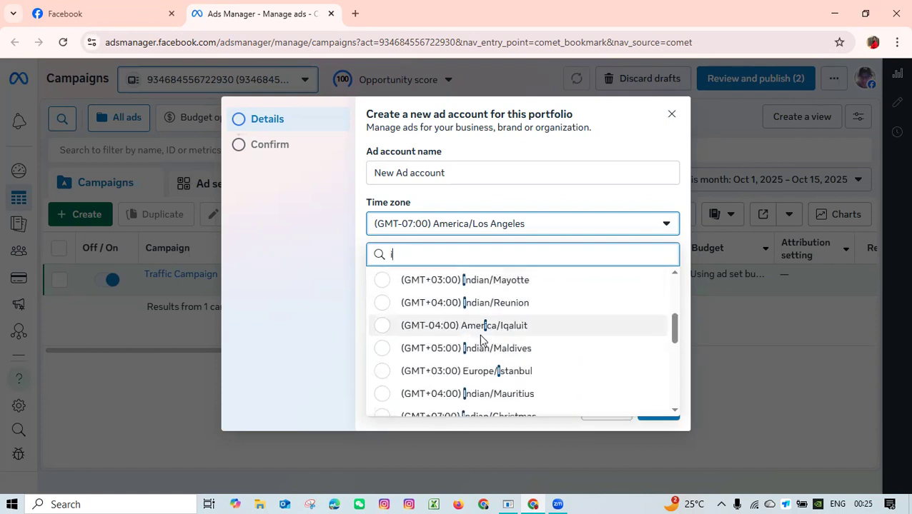
pyautogui.scroll(-4, 481, 340)
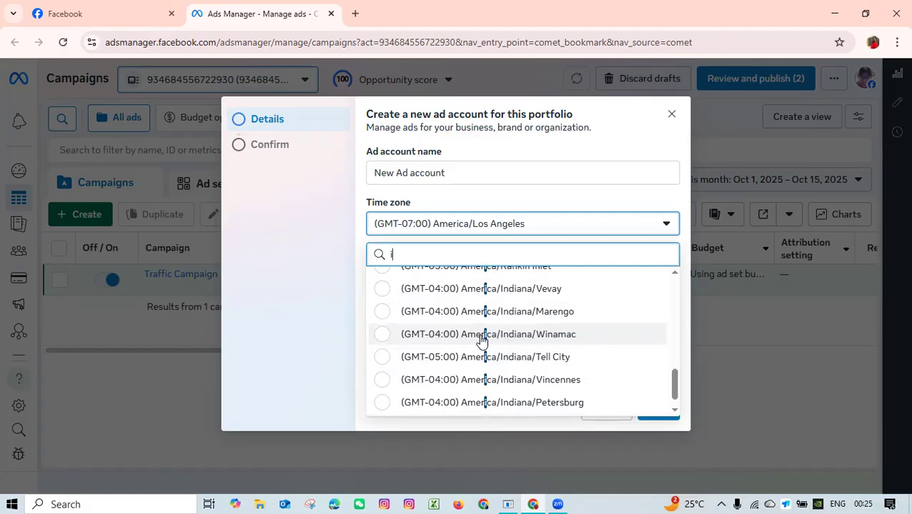
pyautogui.scroll(-1, 486, 341)
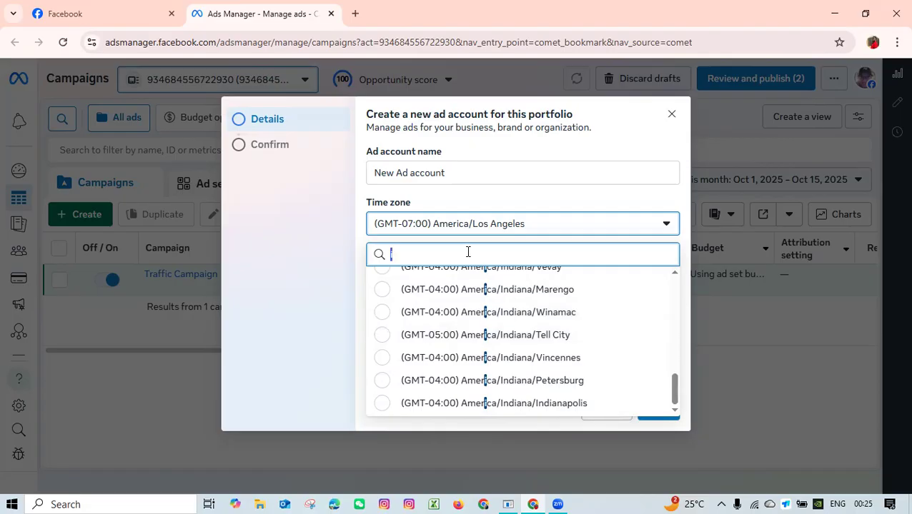
pyautogui.press('BackSpace')
# Search the web for "ireland time zone name" in a new browser tab.
pyautogui.click(357, 15)
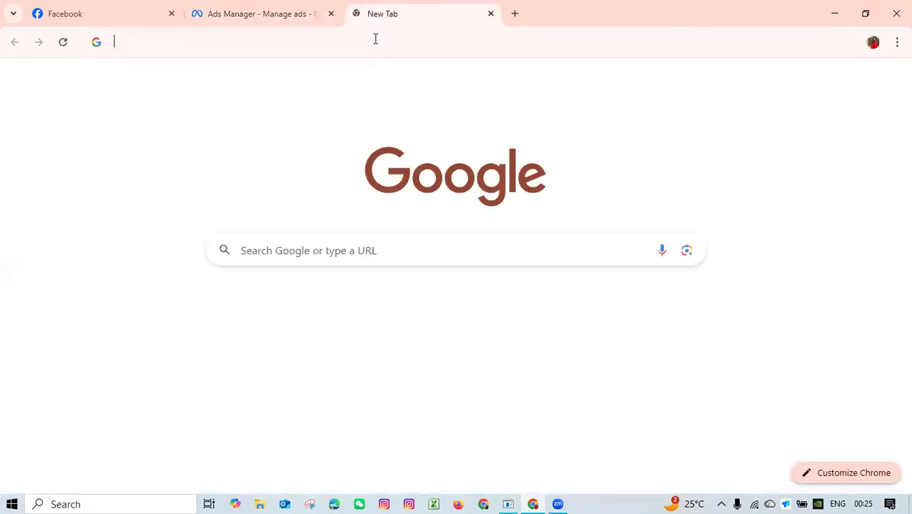
pyautogui.click(375, 39)
pyautogui.write('ire')
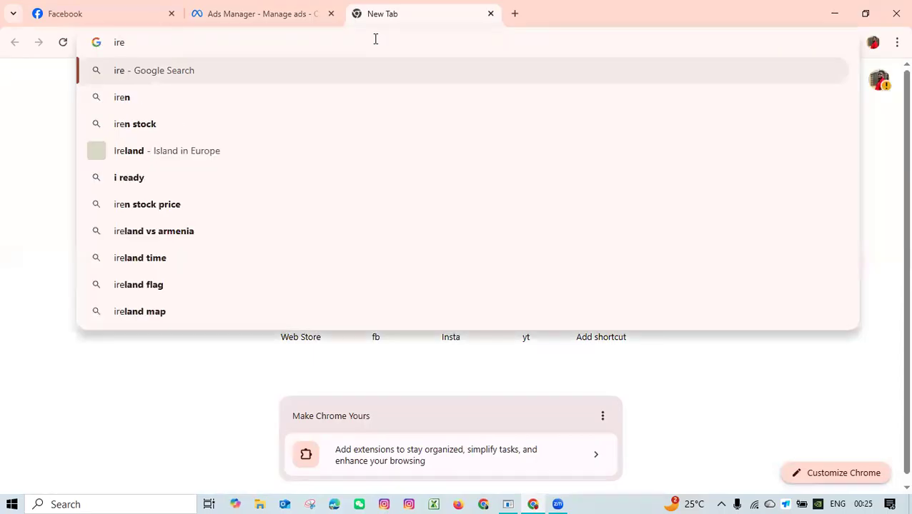
pyautogui.press('BackSpace')
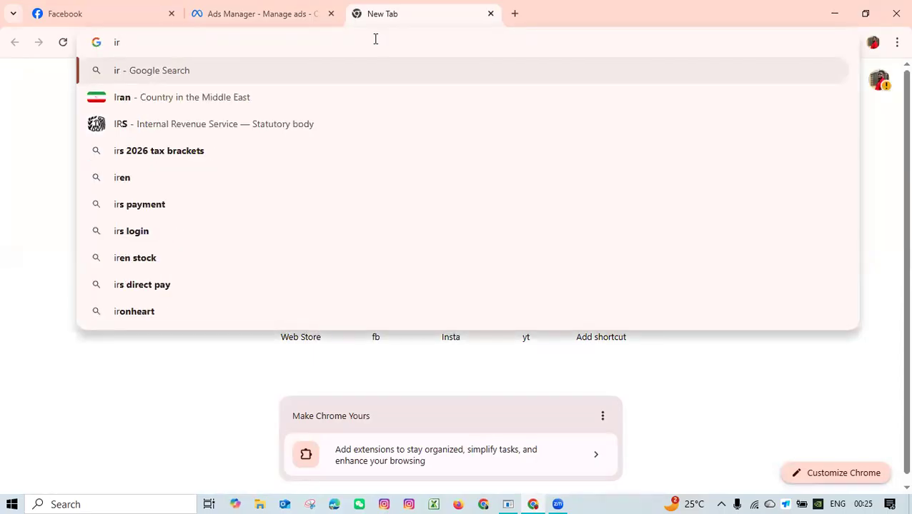
pyautogui.write('e')
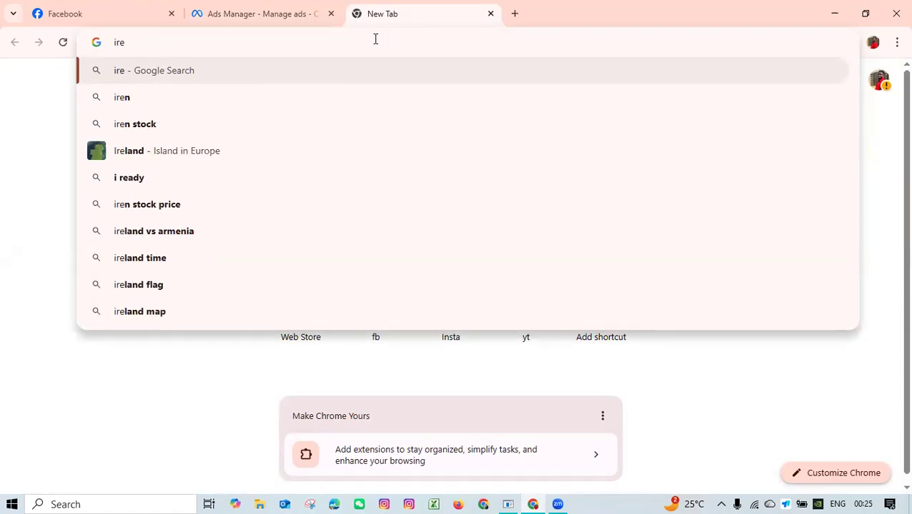
pyautogui.write('la')
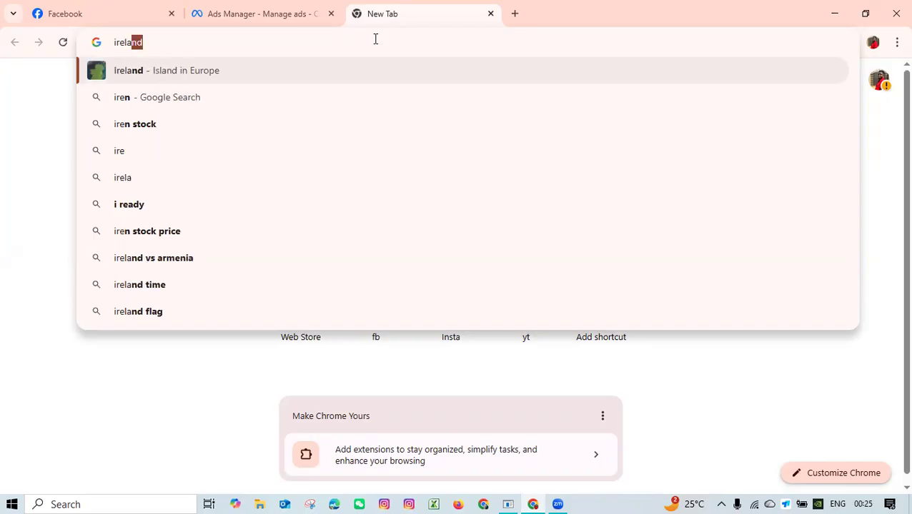
pyautogui.write('nd time zone')
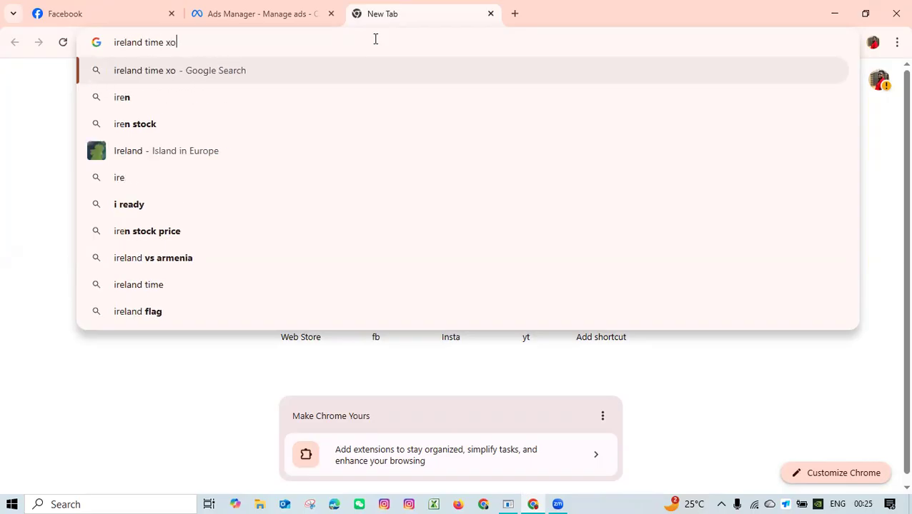
pyautogui.write('e nam')
pyautogui.press('Return')
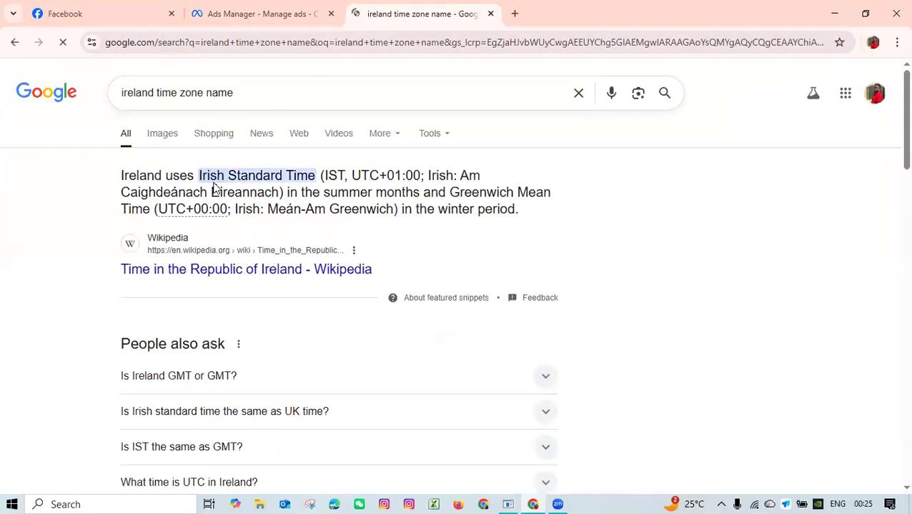
# Copy "Irish Standard Time" from the web result and try it as a search in the ad account's time zone list.
pyautogui.moveTo(222, 175); pyautogui.dragTo(310, 190)
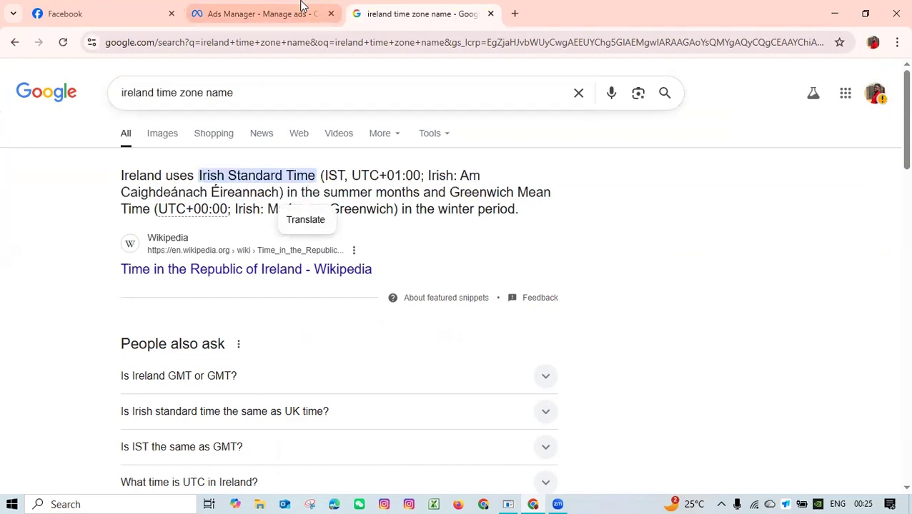
pyautogui.click(248, 8)
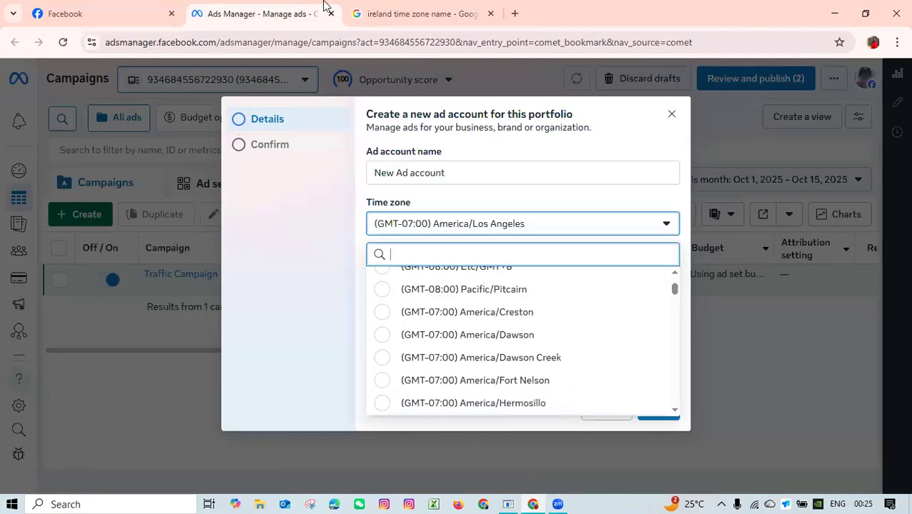
pyautogui.click(356, 7)
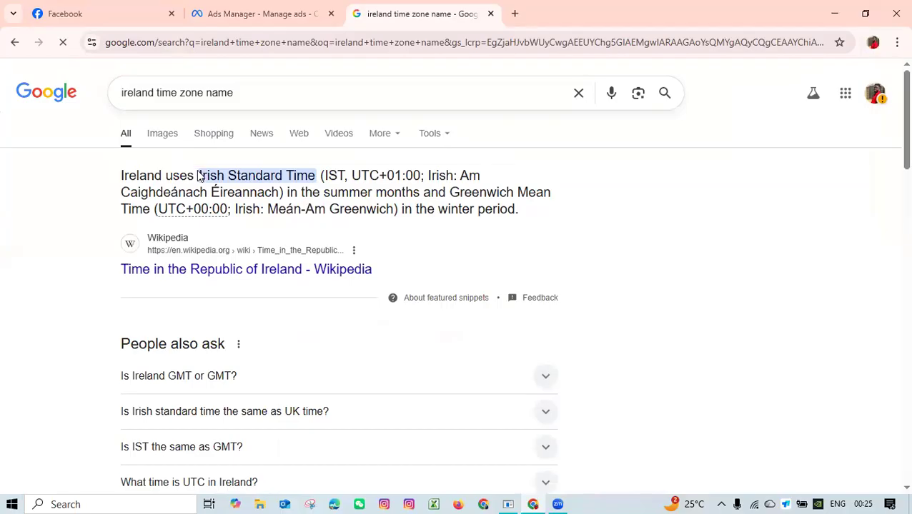
pyautogui.moveTo(200, 175); pyautogui.dragTo(316, 176)
pyautogui.hotkey('ctrl', 'c')
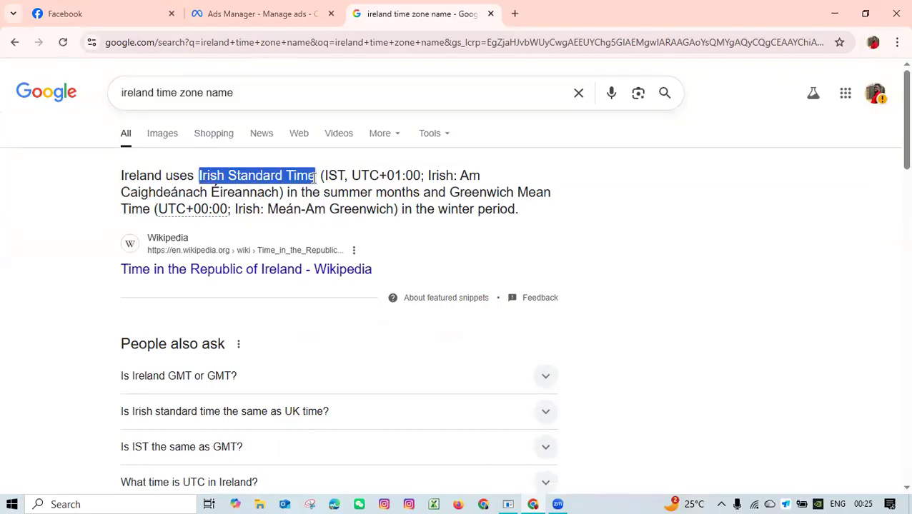
pyautogui.click(310, 6)
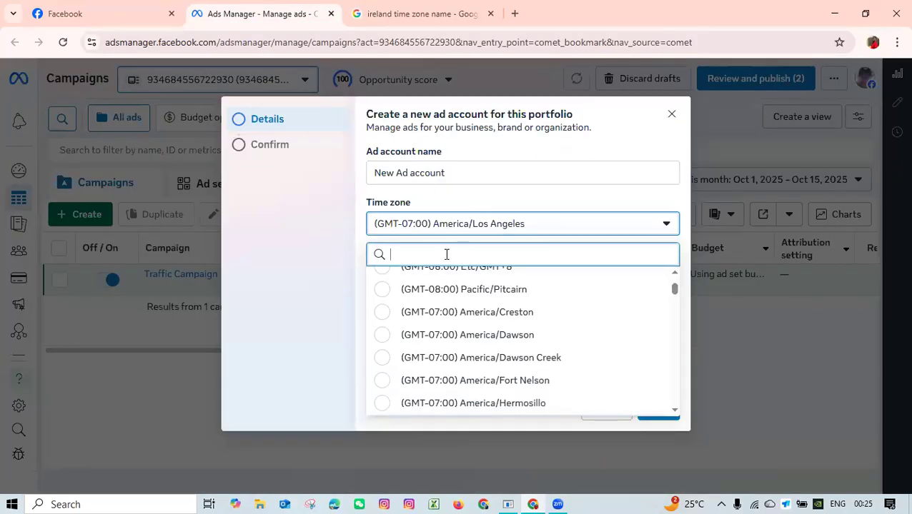
pyautogui.hotkey('ctrl', 'v')
pyautogui.press('BackSpace')
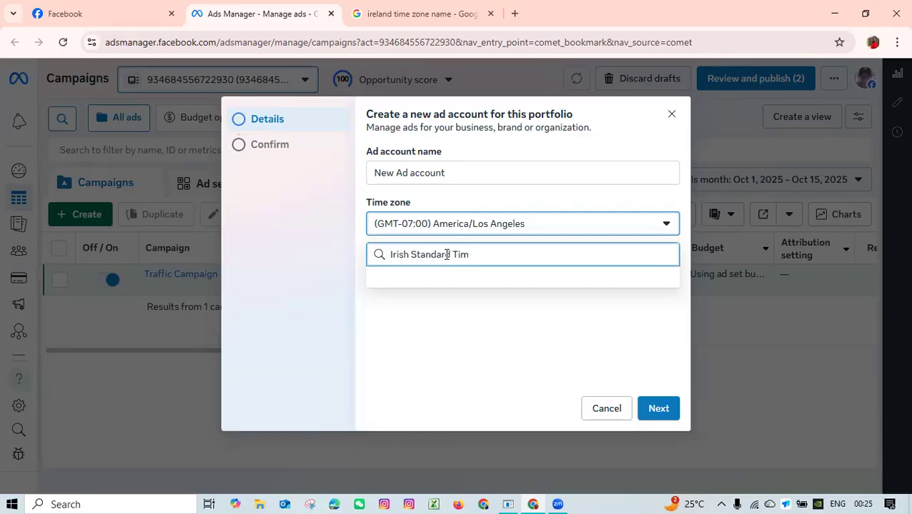
pyautogui.press('BackSpace')
pyautogui.press('BackSpace')
pyautogui.press('BackSpace')
pyautogui.press('BackSpace')
pyautogui.press('BackSpace')
pyautogui.press('BackSpace')
pyautogui.press('BackSpace')
pyautogui.press('BackSpace')
pyautogui.press('BackSpace')
pyautogui.press('BackSpace')
pyautogui.press('BackSpace')
pyautogui.press('BackSpace')
pyautogui.press('BackSpace')
pyautogui.press('BackSpace')
pyautogui.press('BackSpace')
pyautogui.press('BackSpace')
pyautogui.press('BackSpace')
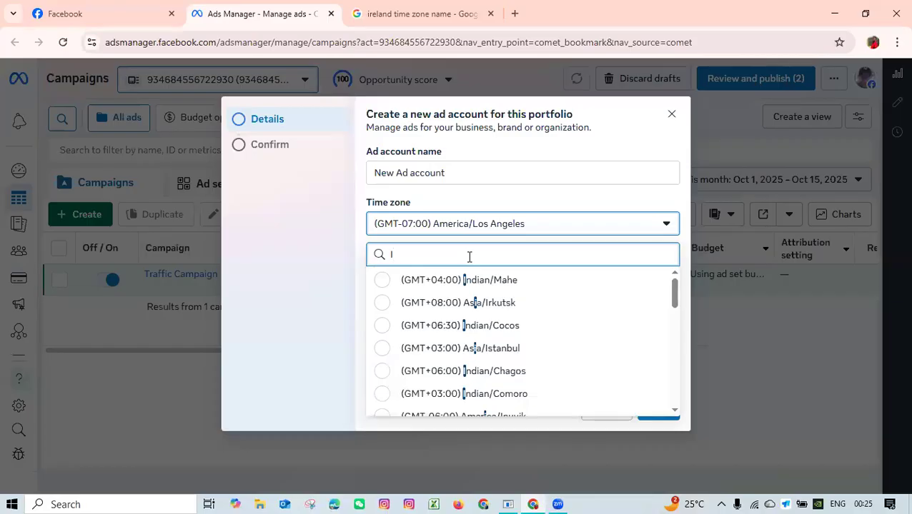
# Try to find the Irish time zone in the list by searching "IST" and "Ire".
pyautogui.write('ST')
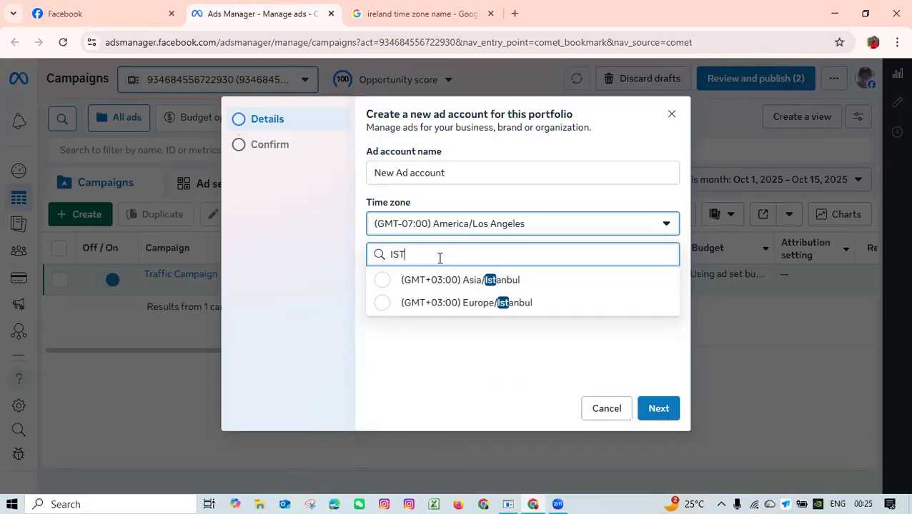
pyautogui.press('BackSpace')
pyautogui.press('BackSpace')
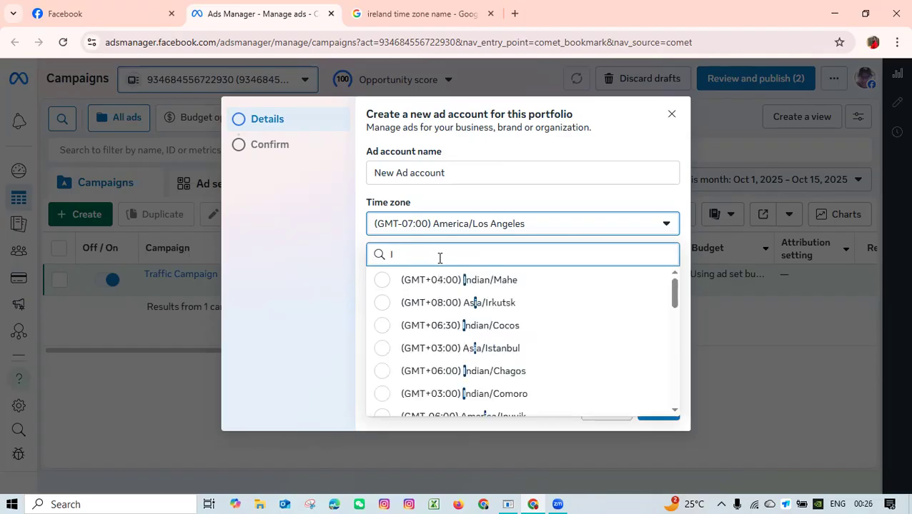
pyautogui.write('re')
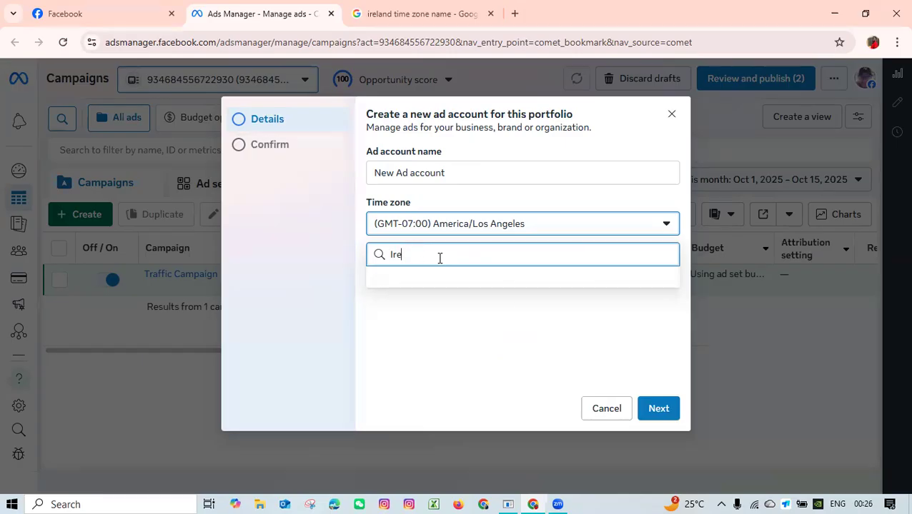
pyautogui.press('BackSpace')
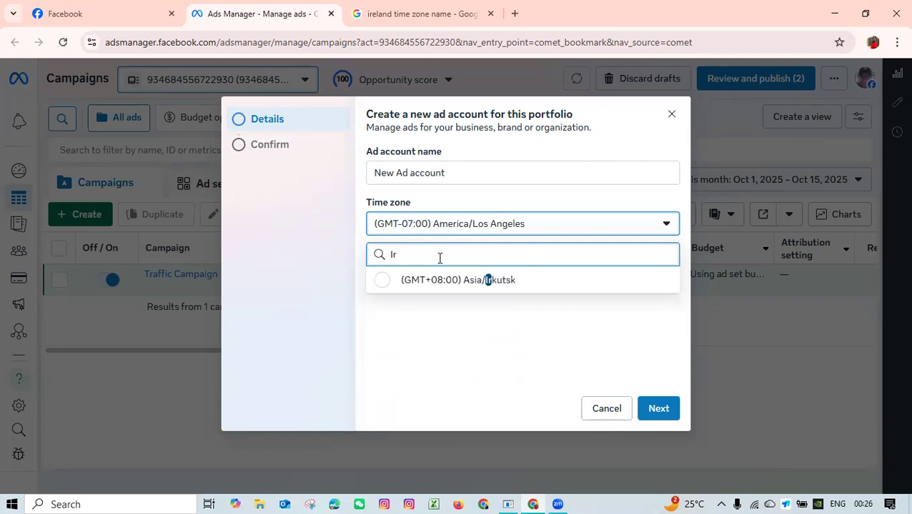
pyautogui.press('BackSpace')
pyautogui.press('BackSpace')
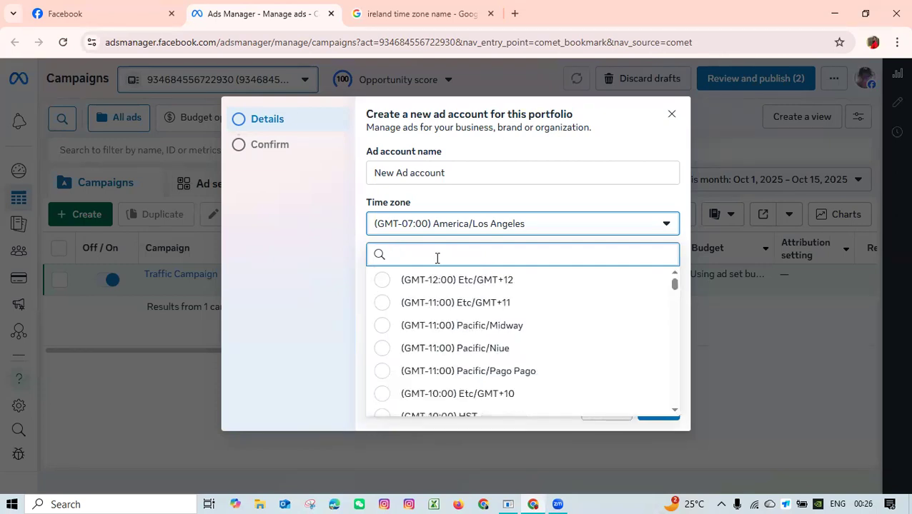
# Filter the time zones by "eu" and set the ad account's time zone to (GMT+01:00) Europe/London.
pyautogui.write('eu')
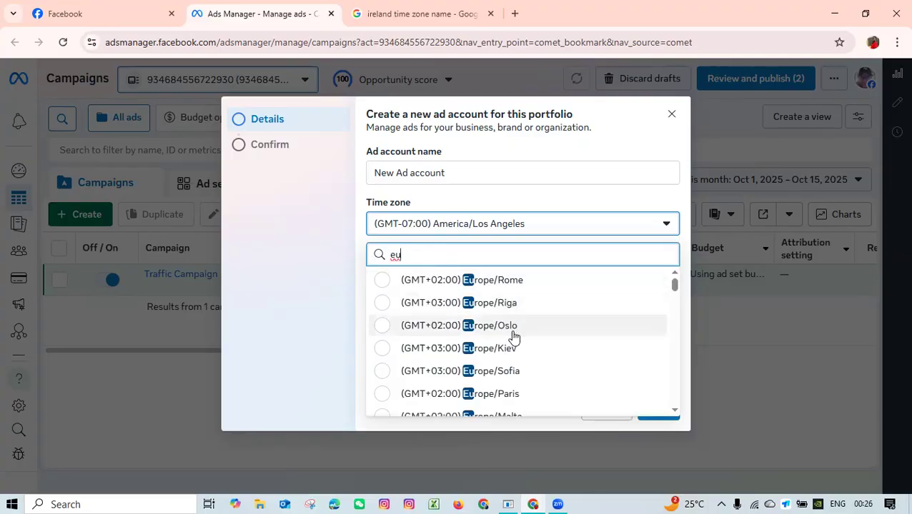
pyautogui.scroll(-3, 513, 336)
pyautogui.scroll(-2, 517, 360)
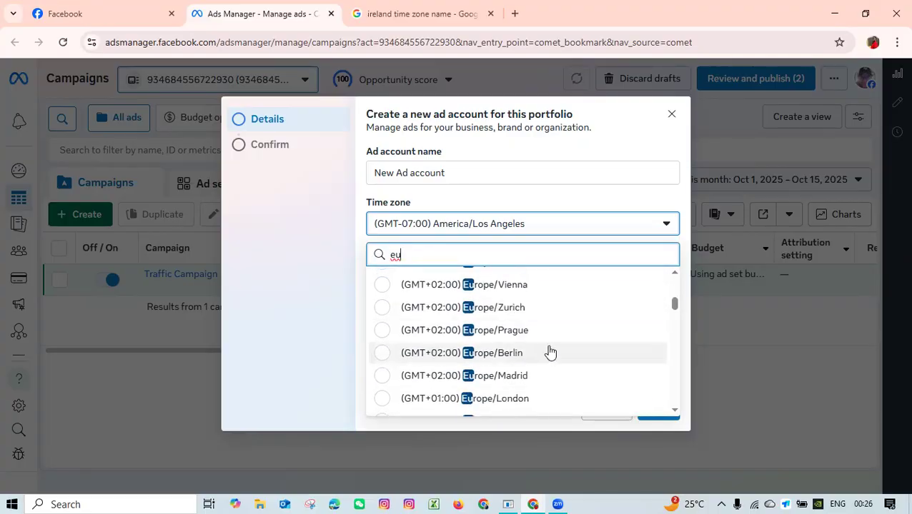
pyautogui.click(515, 402)
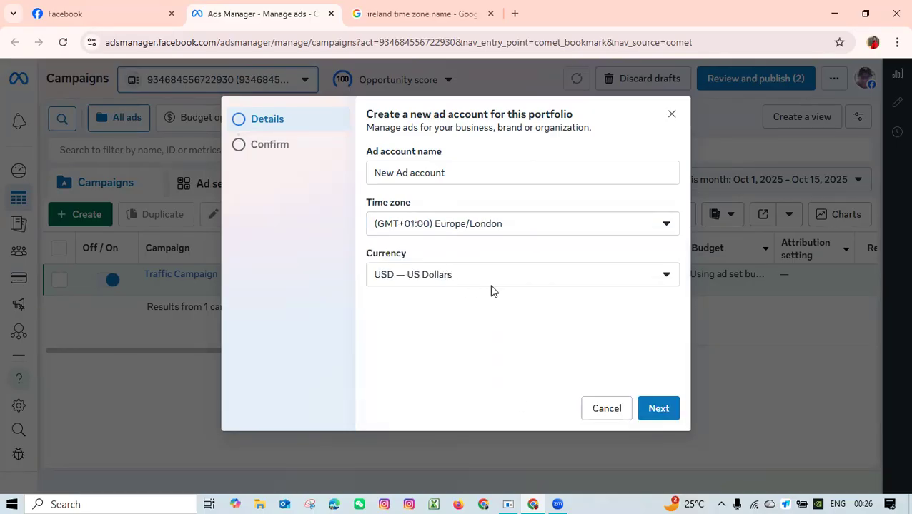
# Set the ad account's currency to EUR — Euro and continue to the confirmation page.
pyautogui.click(491, 285)
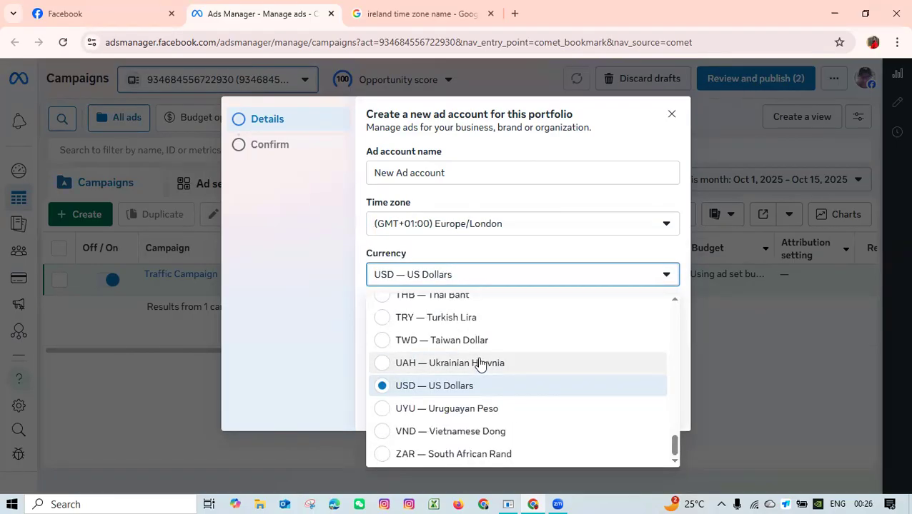
pyautogui.click(483, 390)
pyautogui.scroll(2, 475, 390)
pyautogui.scroll(-2, 473, 390)
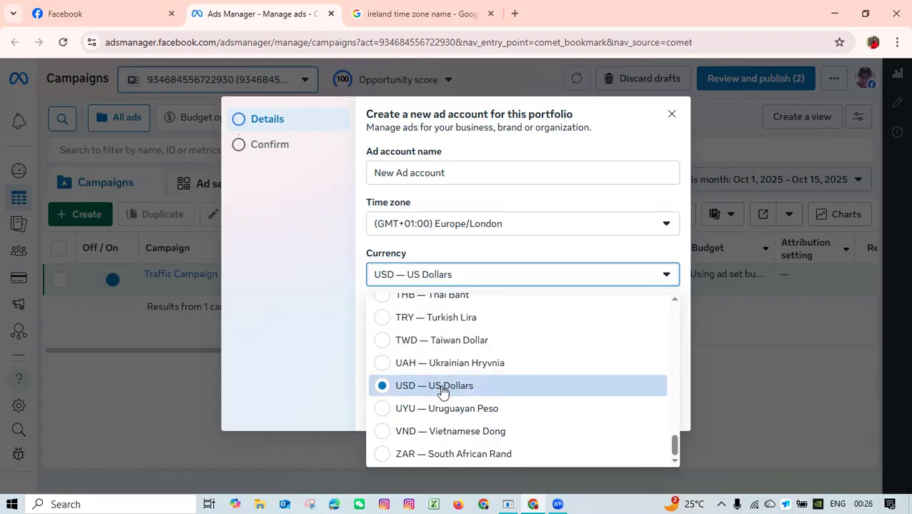
pyautogui.scroll(15, 443, 391)
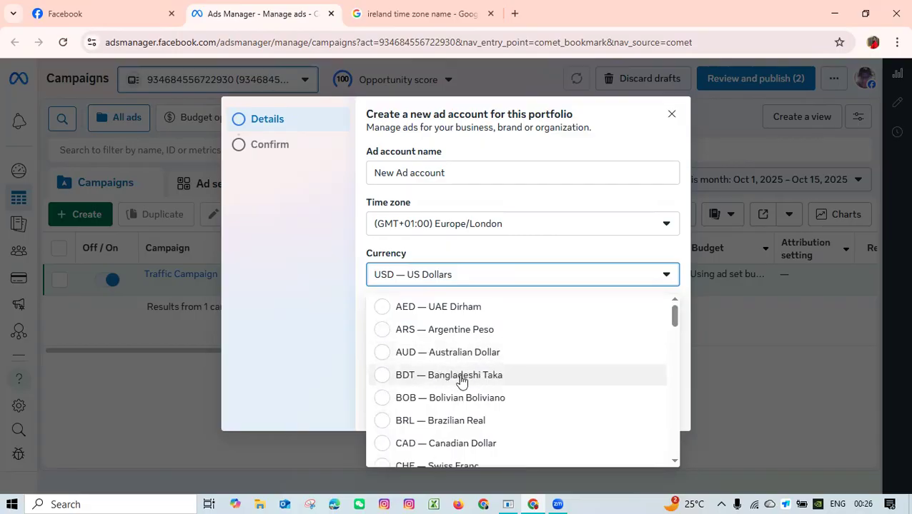
pyautogui.scroll(-2, 461, 382)
pyautogui.scroll(-2, 499, 378)
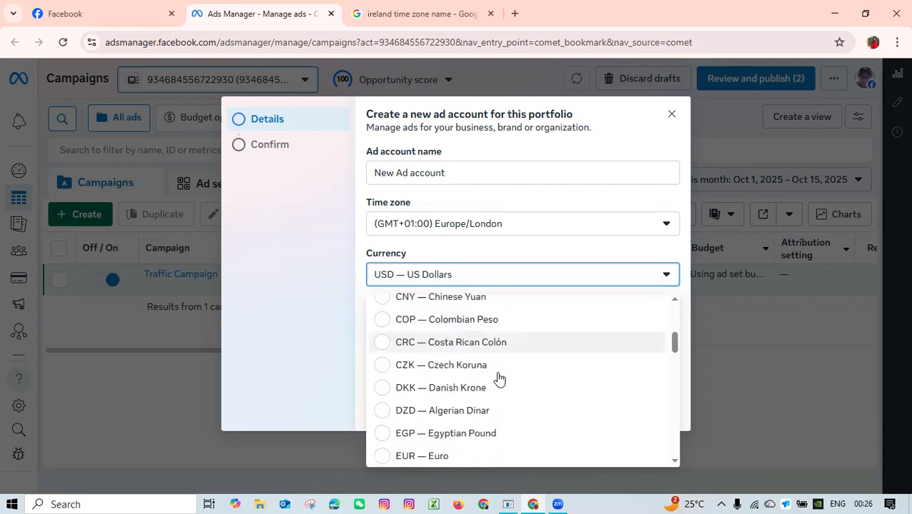
pyautogui.scroll(-3, 497, 379)
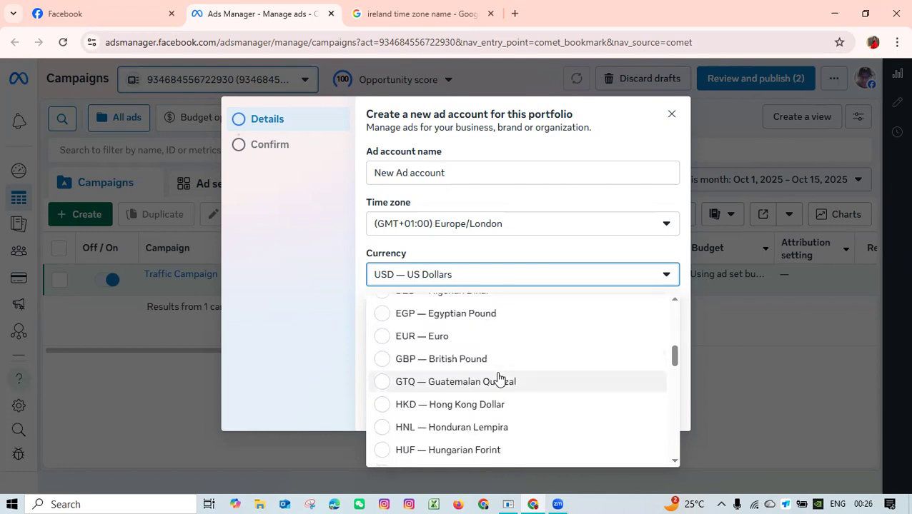
pyautogui.click(444, 344)
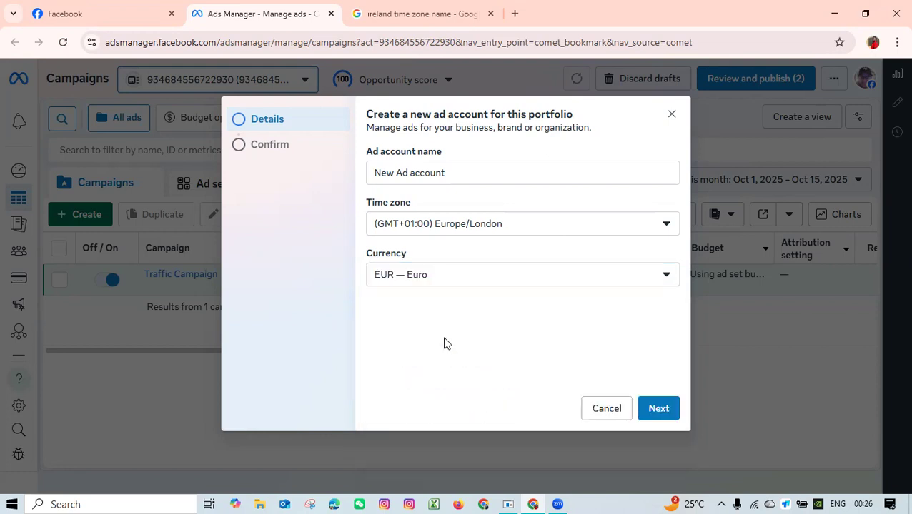
pyautogui.click(647, 408)
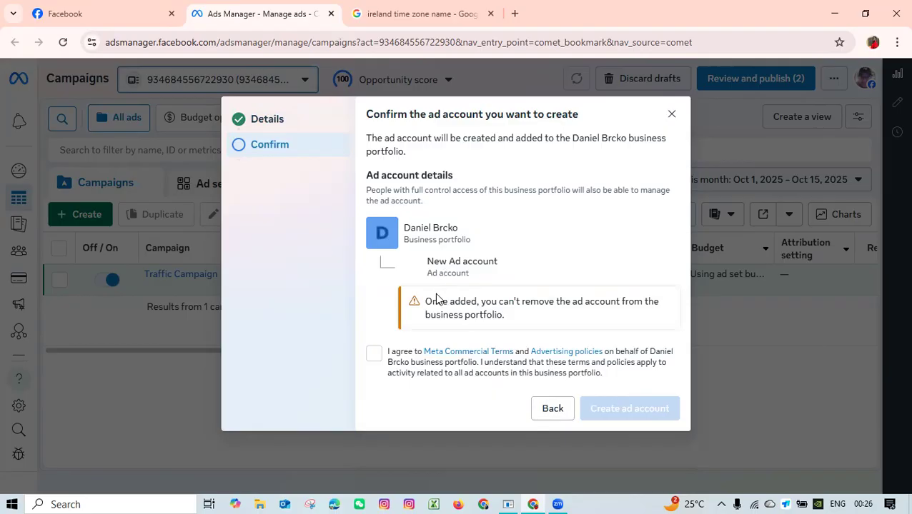
# Review the portfolio details and removal notice, and agree to the Meta Commercial Terms and Advertising policies.
pyautogui.moveTo(430, 301); pyautogui.dragTo(647, 301)
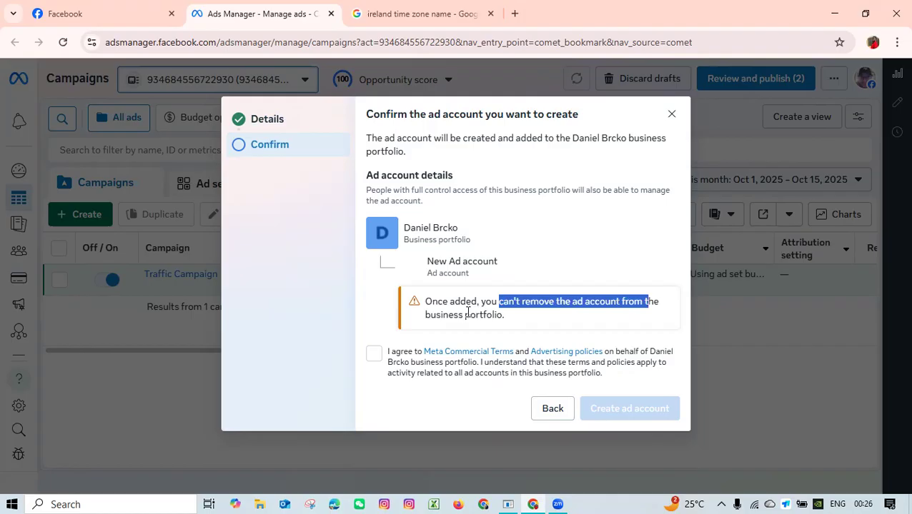
pyautogui.moveTo(436, 314); pyautogui.dragTo(540, 319)
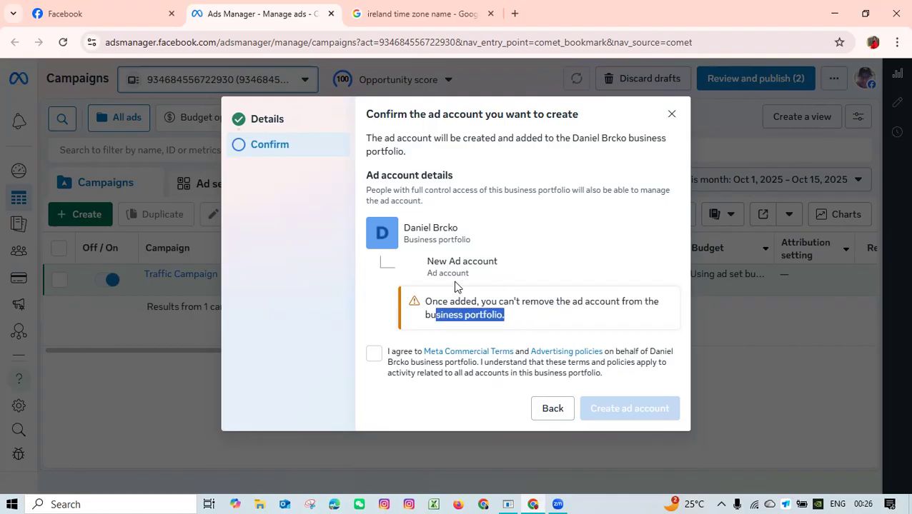
pyautogui.moveTo(427, 273); pyautogui.dragTo(502, 279)
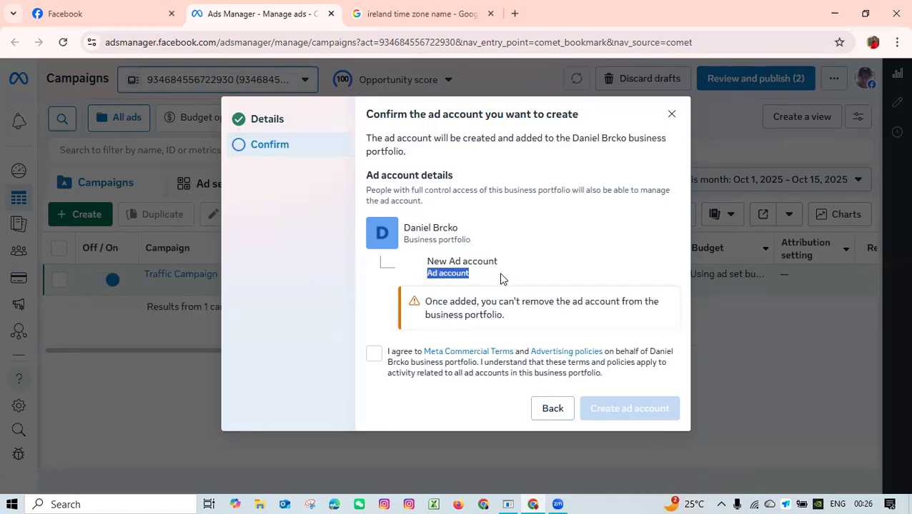
pyautogui.moveTo(404, 227); pyautogui.dragTo(474, 225)
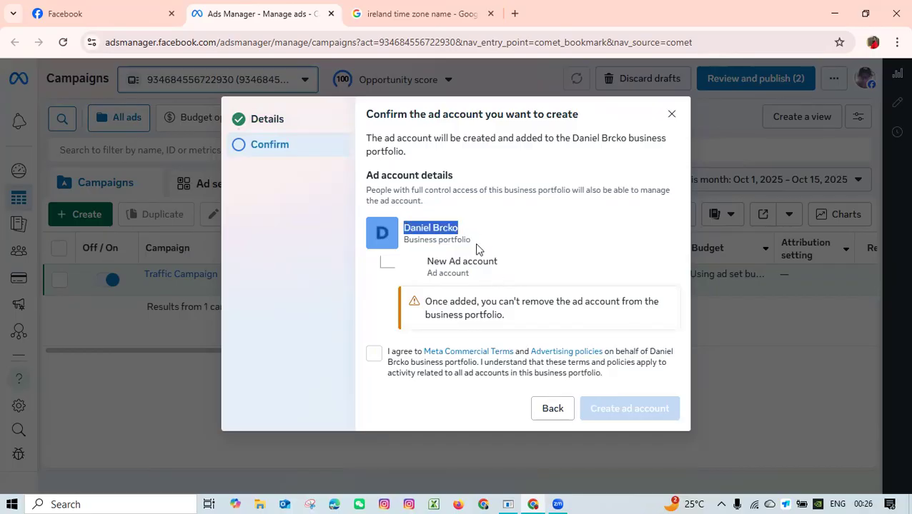
pyautogui.click(486, 284)
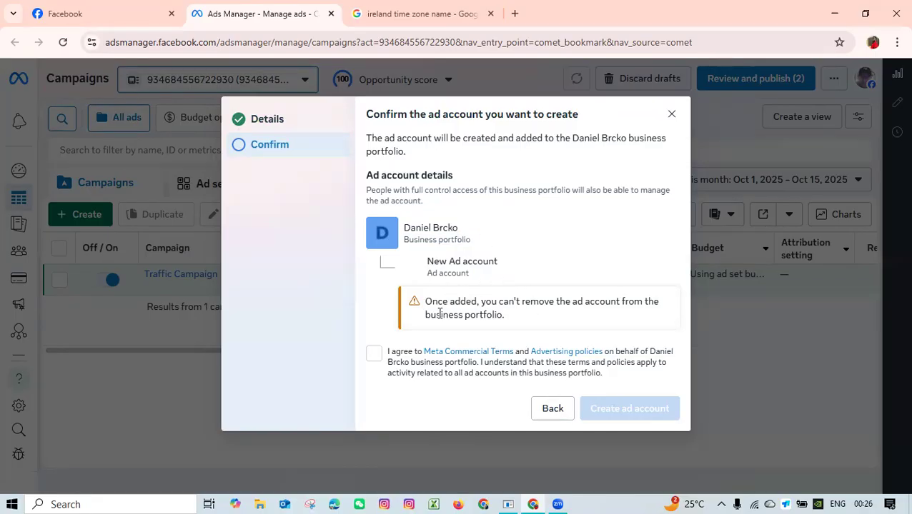
pyautogui.click(374, 353)
pyautogui.moveTo(426, 302); pyautogui.dragTo(493, 302)
pyautogui.click(493, 301)
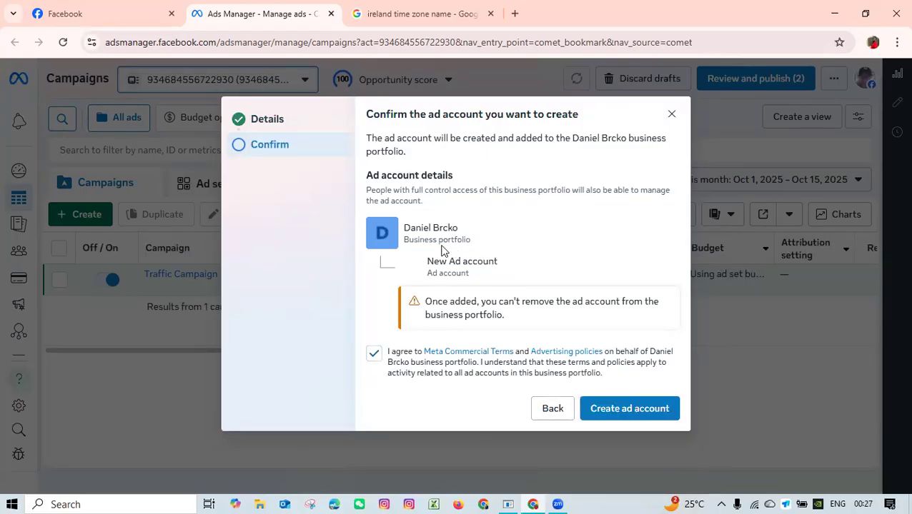
# Try to create the new ad account in the business portfolio with the confirmed details.
pyautogui.moveTo(429, 273); pyautogui.dragTo(475, 272)
pyautogui.click(506, 271)
pyautogui.click(624, 411)
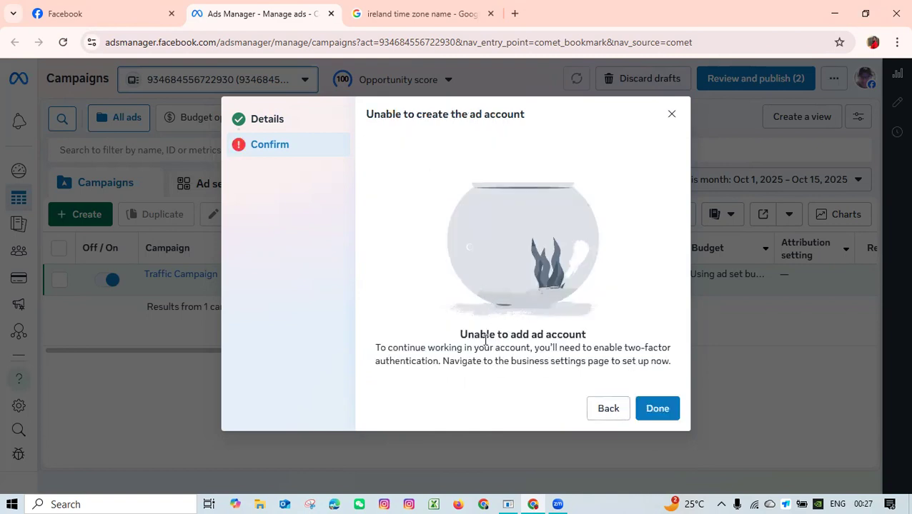
# Read the explanation on the ad account creation result page and close the dialog.
pyautogui.moveTo(474, 339); pyautogui.dragTo(584, 339)
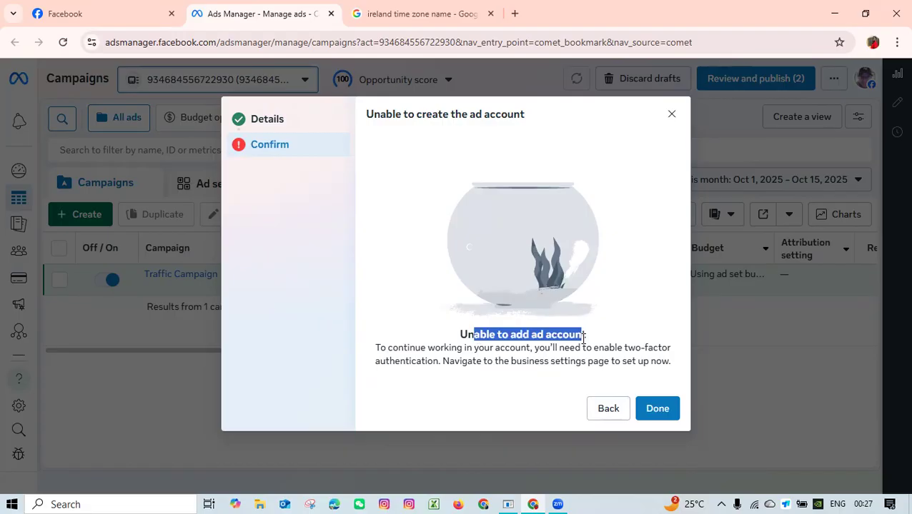
pyautogui.click(386, 347)
pyautogui.moveTo(498, 339); pyautogui.dragTo(566, 337)
pyautogui.moveTo(380, 348); pyautogui.dragTo(628, 348)
pyautogui.moveTo(386, 362); pyautogui.dragTo(496, 362)
pyautogui.click(496, 361)
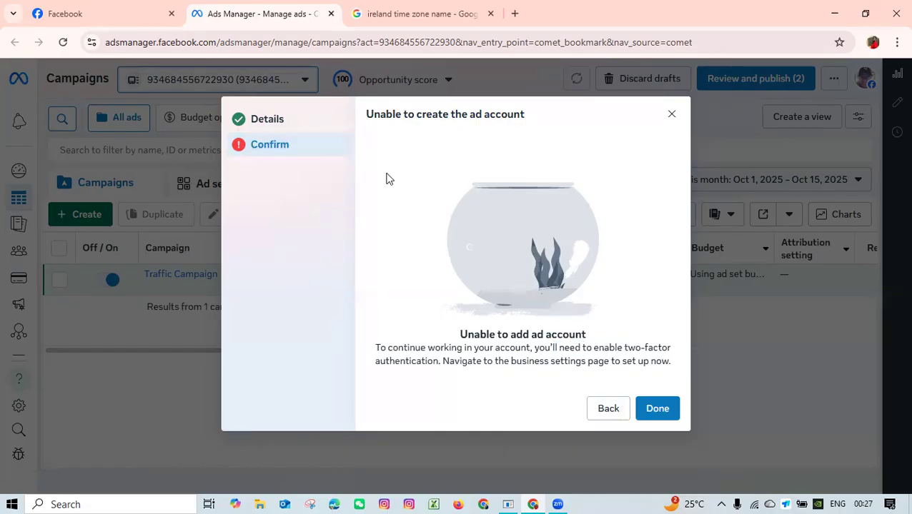
pyautogui.click(661, 411)
# Check the business portfolios in the ad account selector, including the ad accounts available under English for Brazilians.
pyautogui.moveTo(340, 317)
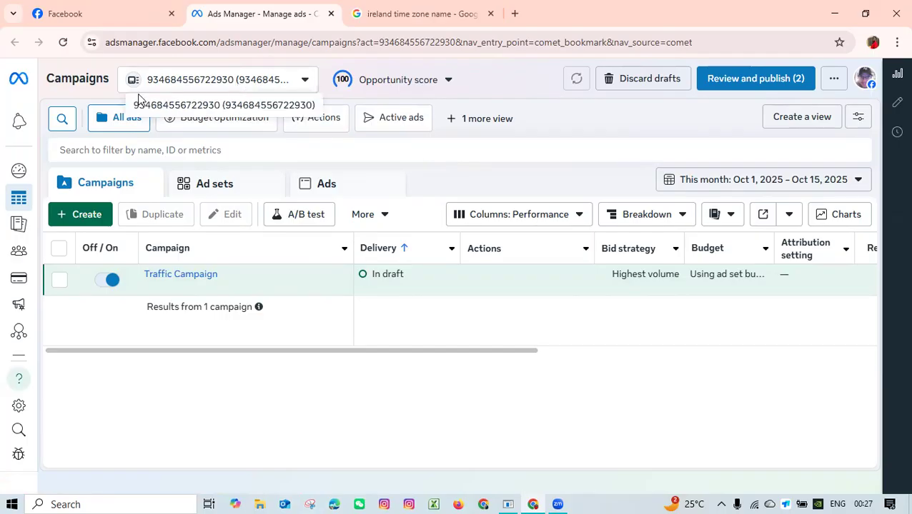
pyautogui.click(237, 82)
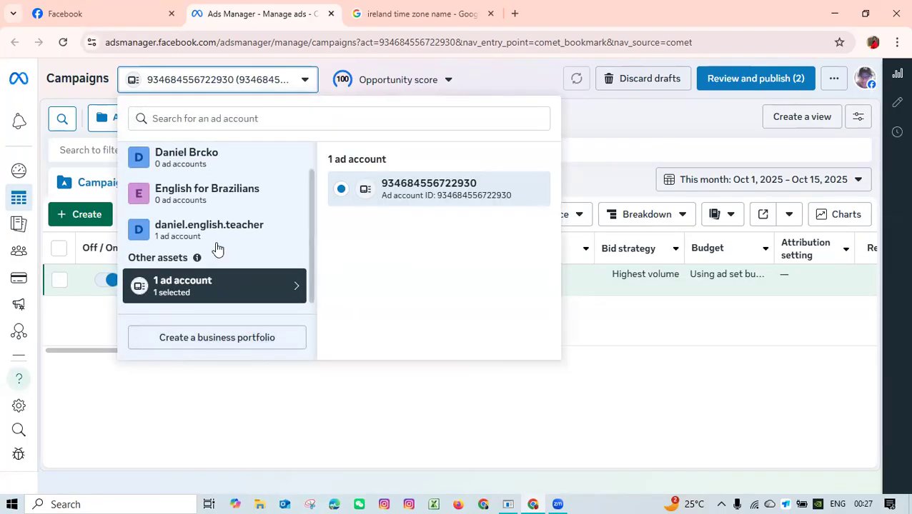
pyautogui.scroll(1, 213, 248)
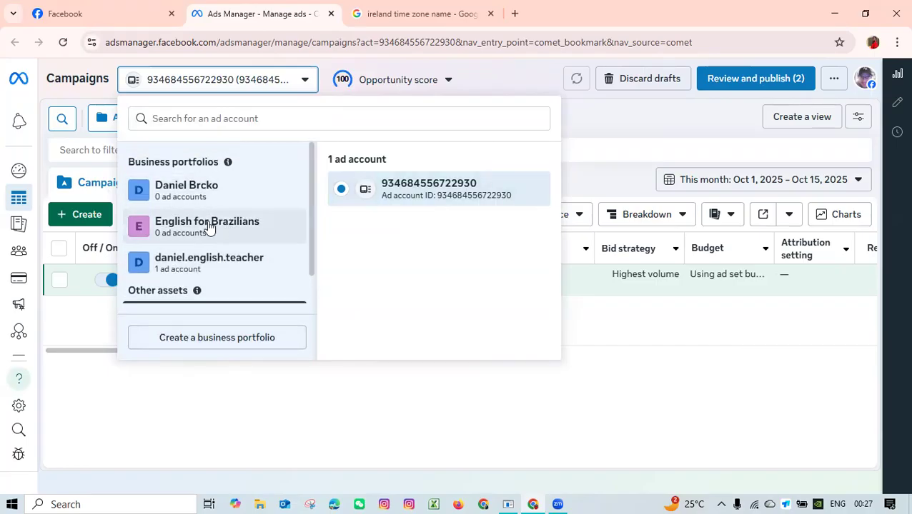
pyautogui.scroll(-1, 210, 230)
pyautogui.click(231, 203)
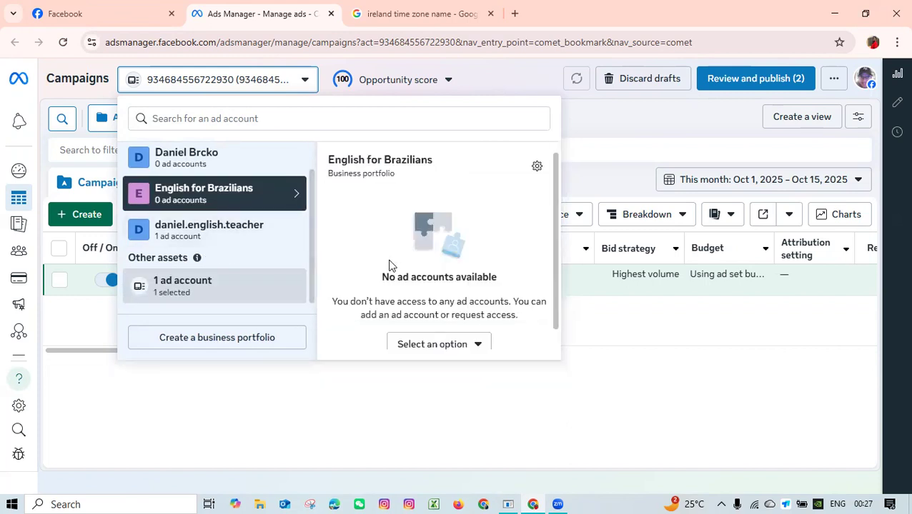
pyautogui.click(168, 390)
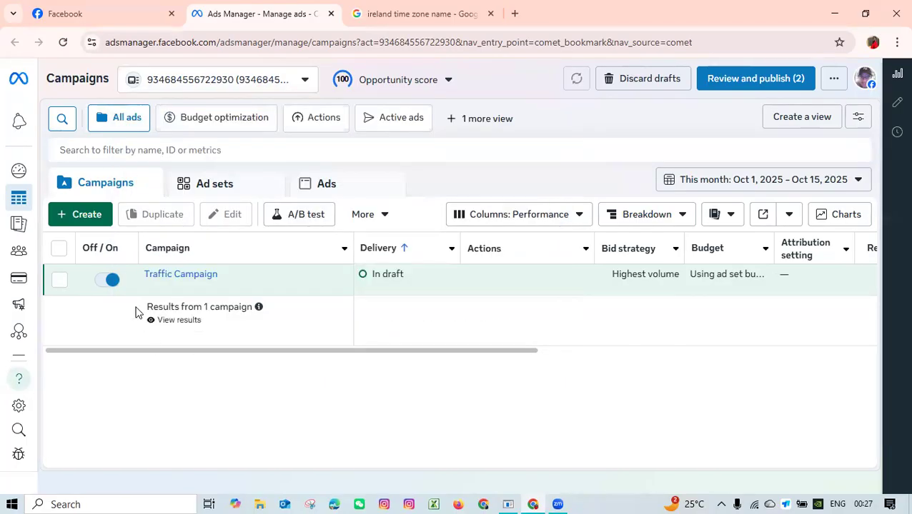
# Delete the draft Traffic Campaign from the campaigns list.
pyautogui.click(59, 280)
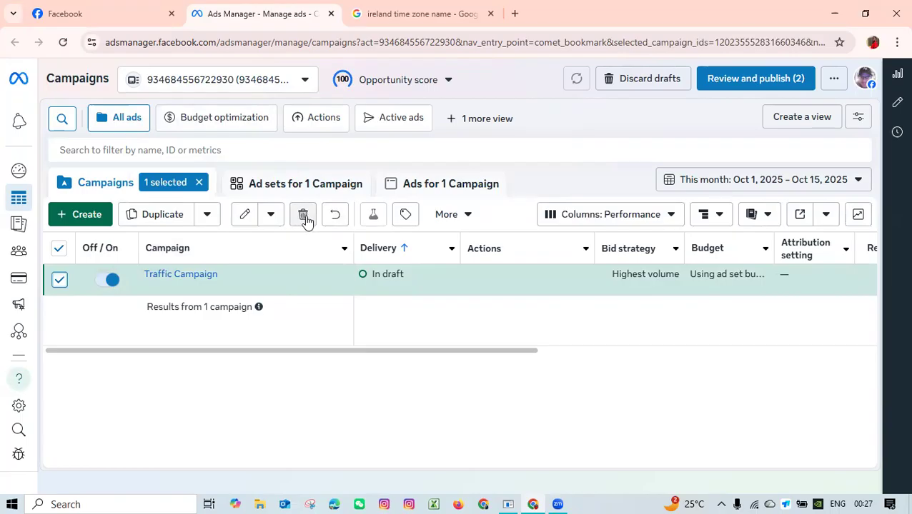
pyautogui.click(304, 215)
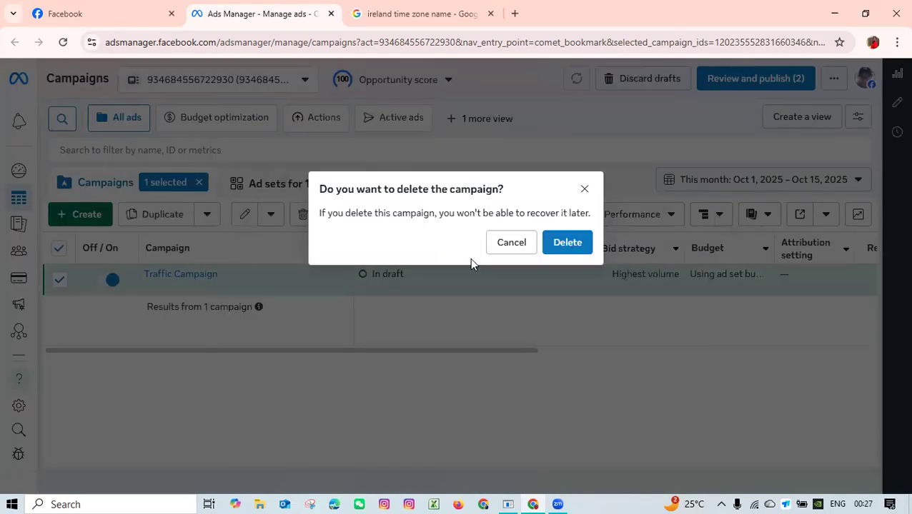
pyautogui.click(574, 246)
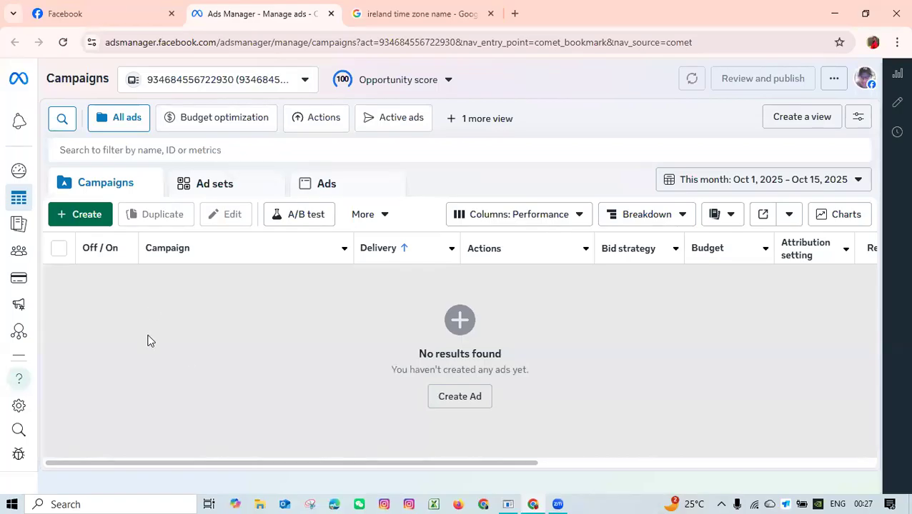
# Start a new auction campaign and examine the descriptions of the available objectives, from Awareness to Sales.
pyautogui.click(82, 216)
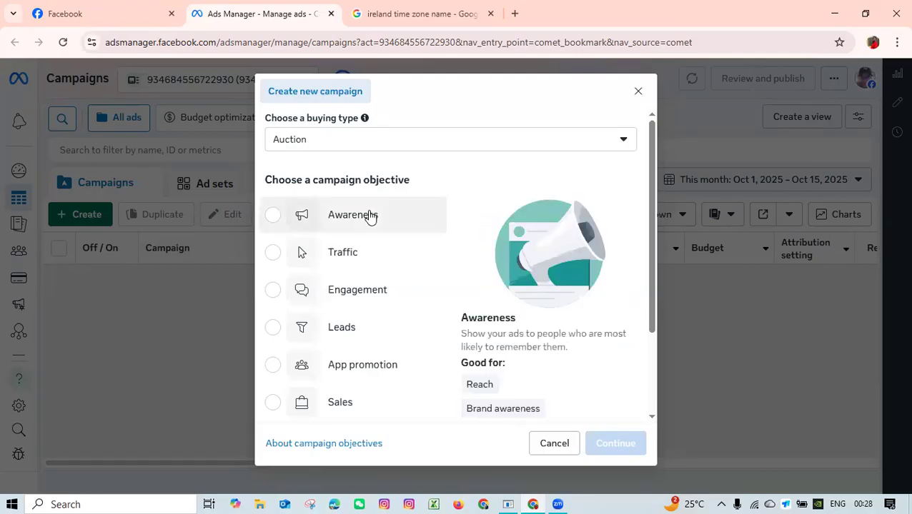
pyautogui.scroll(-2, 350, 257)
pyautogui.scroll(2, 350, 265)
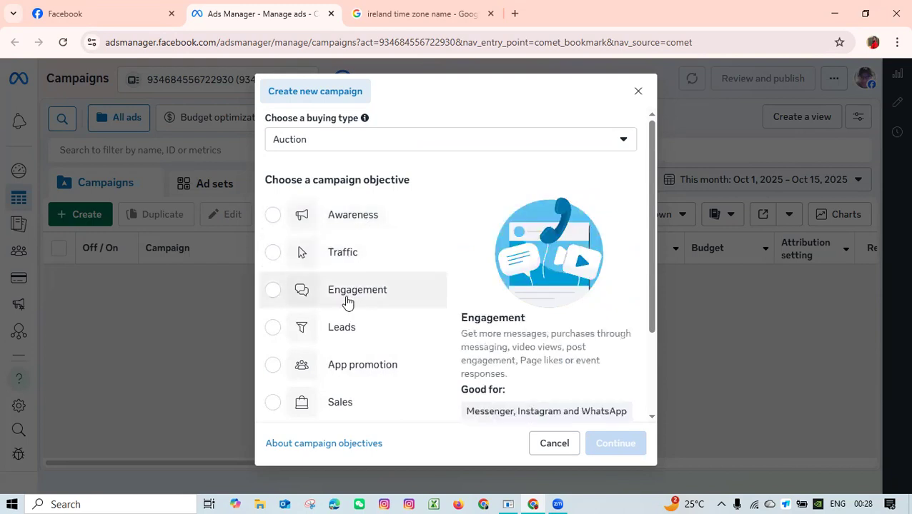
pyautogui.scroll(-2, 384, 357)
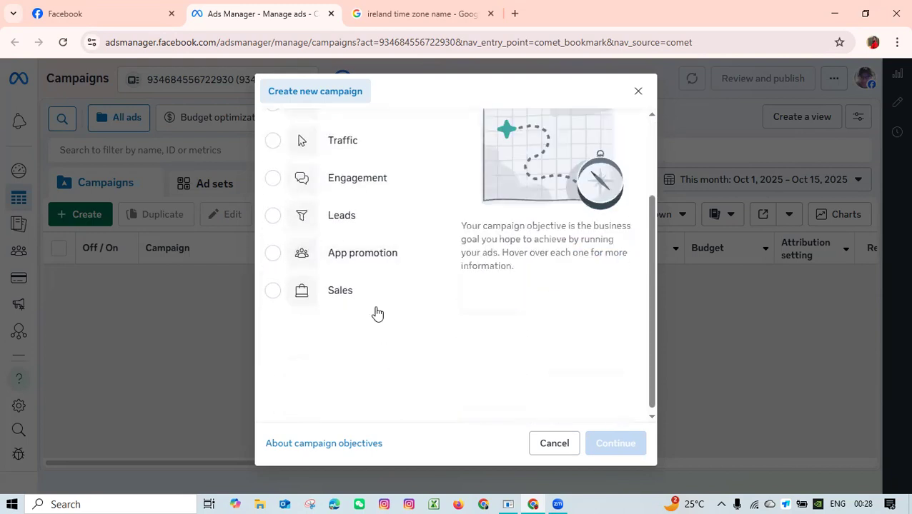
pyautogui.scroll(2, 365, 286)
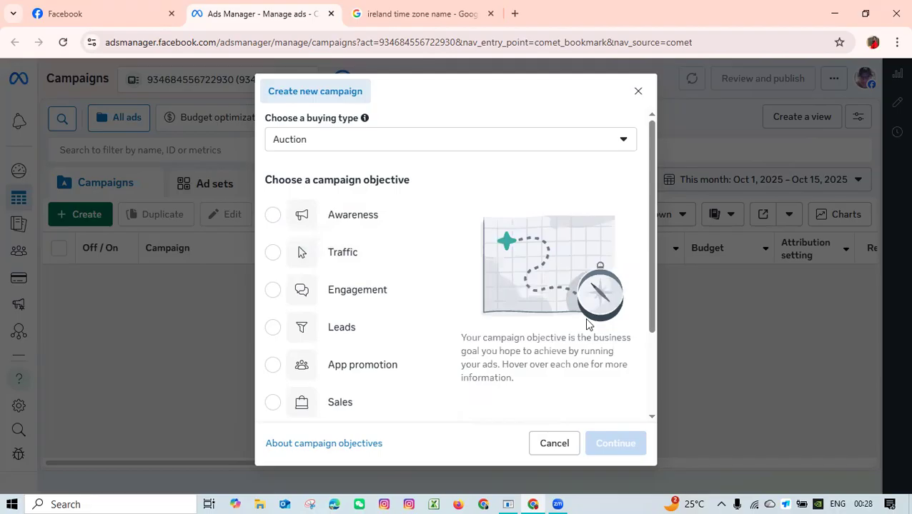
pyautogui.moveTo(650, 303); pyautogui.dragTo(656, 374)
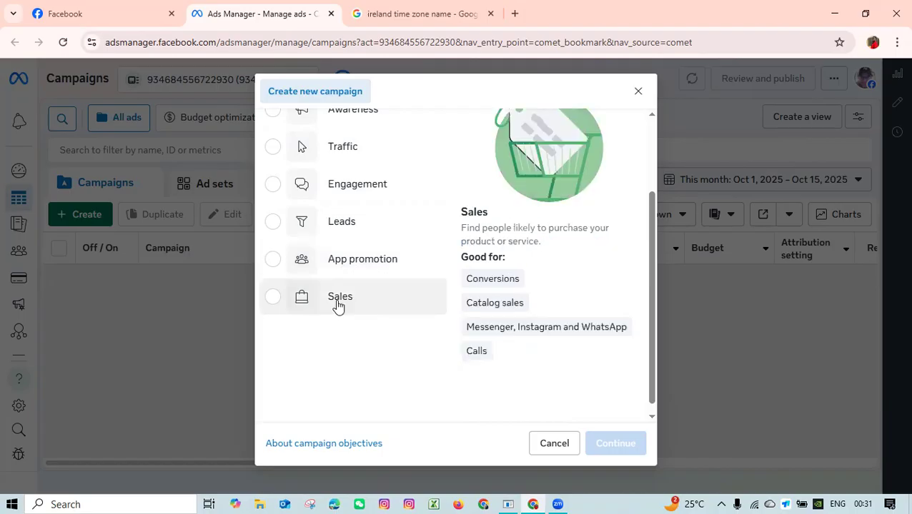
pyautogui.scroll(3, 339, 303)
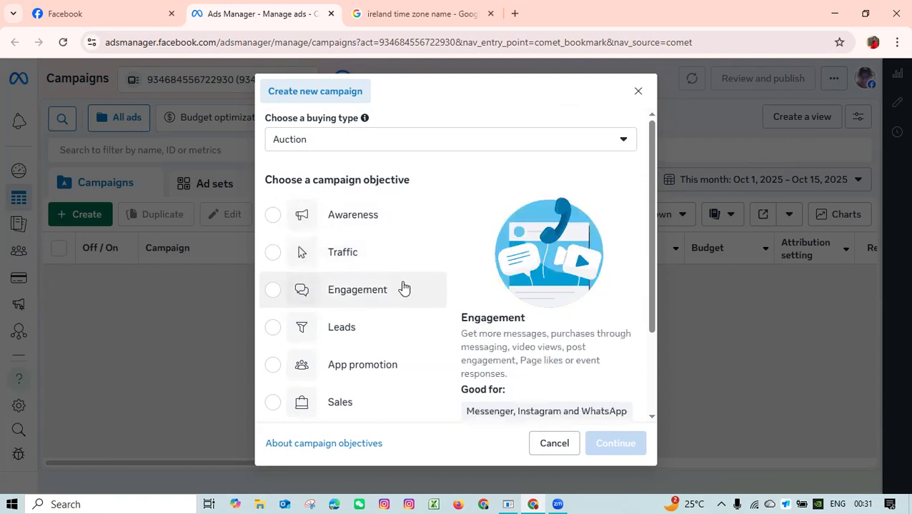
pyautogui.scroll(-2, 401, 284)
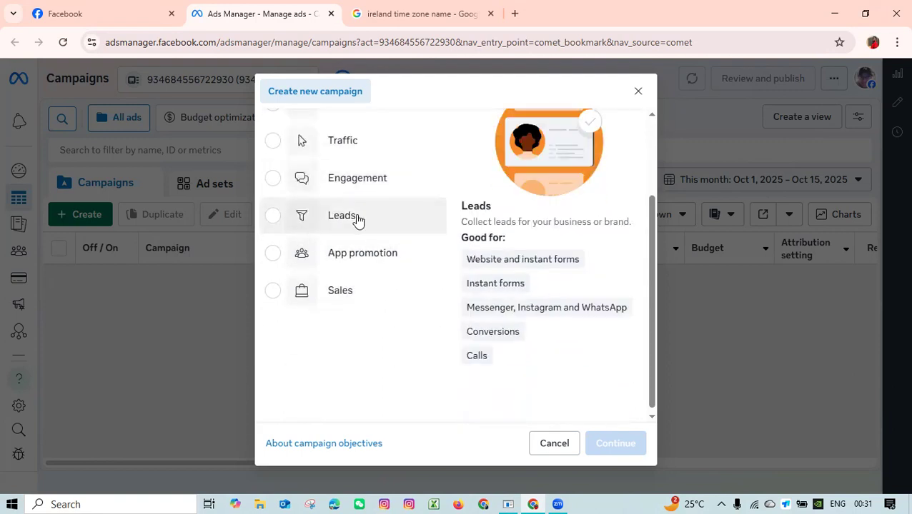
pyautogui.scroll(2, 366, 220)
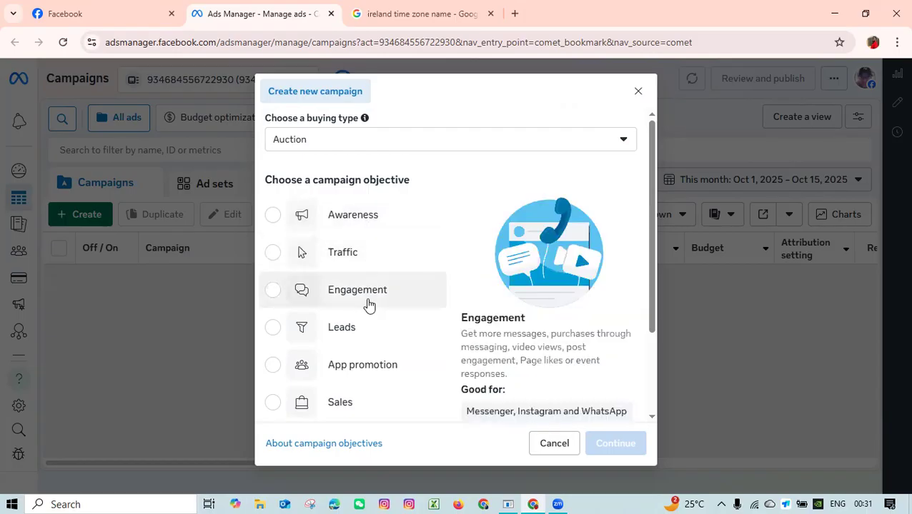
pyautogui.scroll(-2, 366, 286)
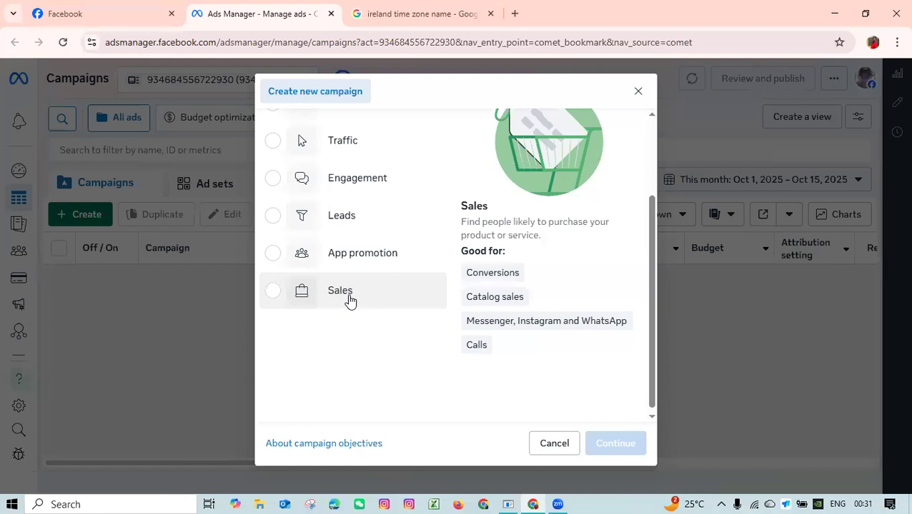
pyautogui.scroll(2, 349, 301)
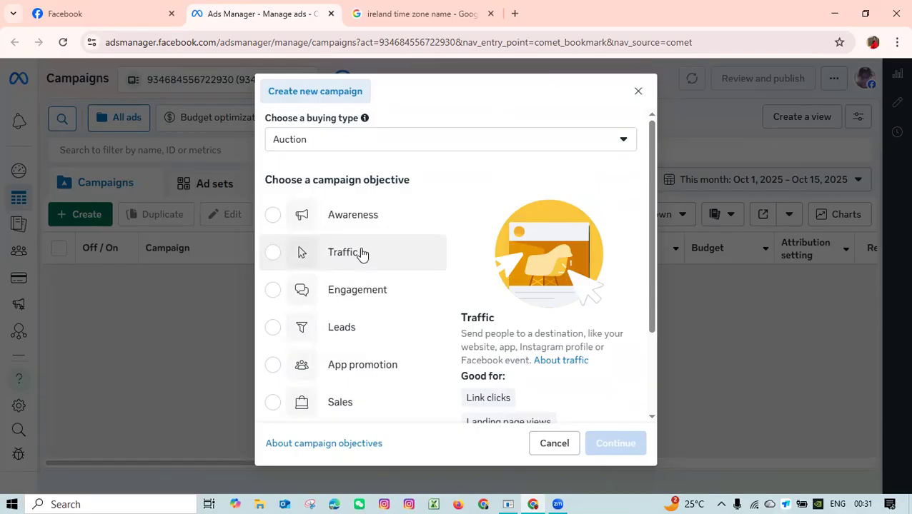
pyautogui.scroll(-2, 361, 254)
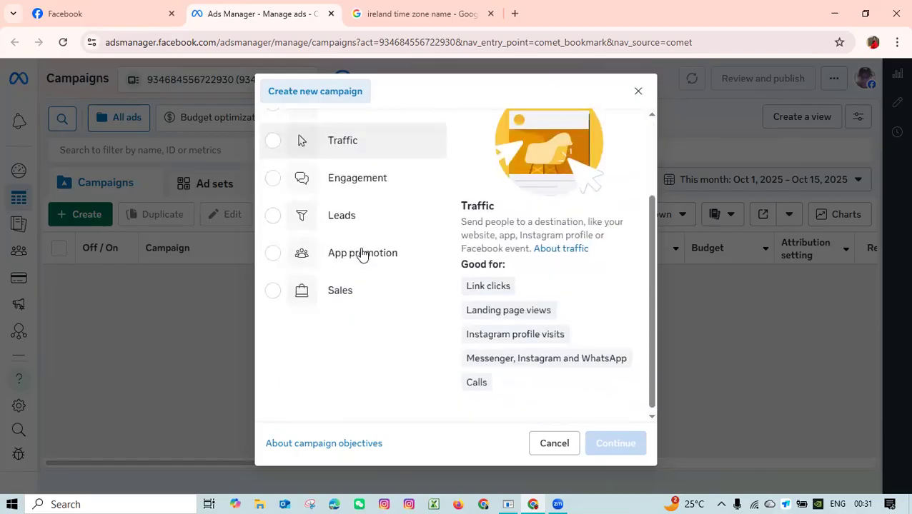
pyautogui.scroll(2, 369, 229)
pyautogui.scroll(-2, 375, 358)
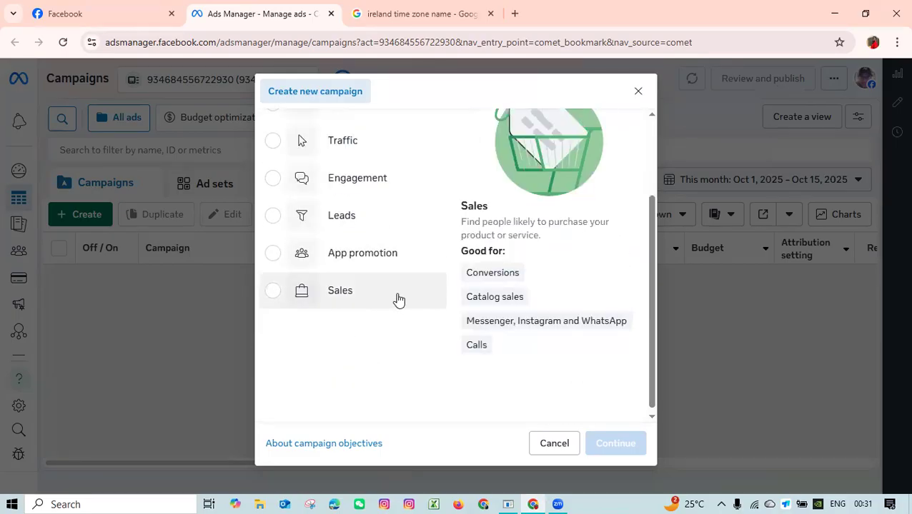
pyautogui.scroll(3, 398, 300)
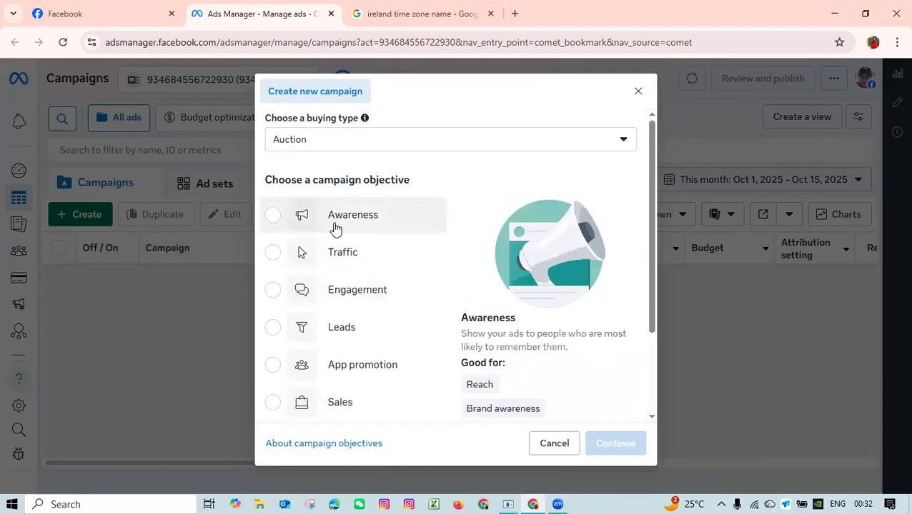
# Choose Awareness as the campaign objective, review what it is good for, and continue to the campaign settings.
pyautogui.click(367, 228)
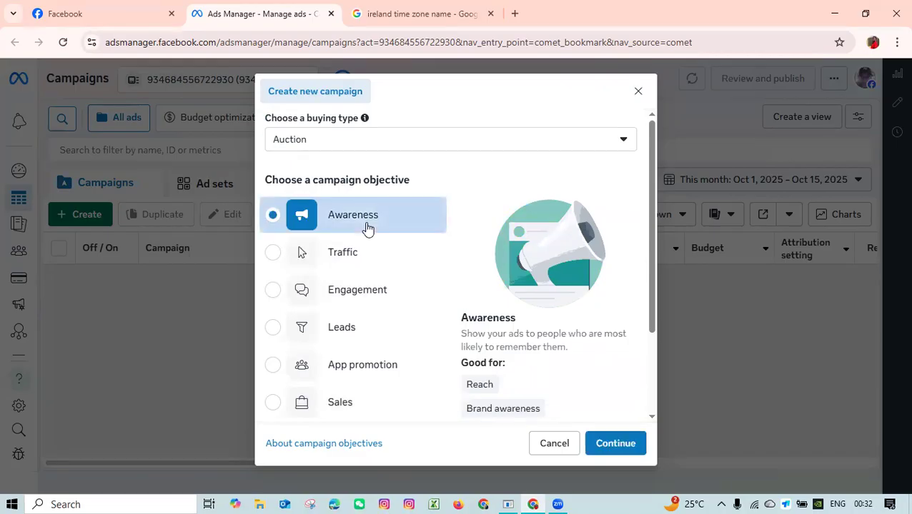
pyautogui.scroll(-2, 481, 314)
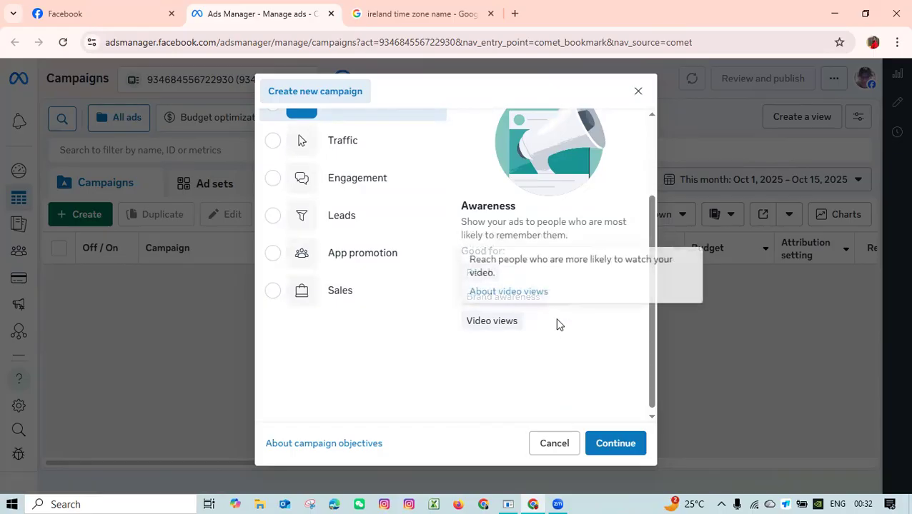
pyautogui.scroll(3, 557, 324)
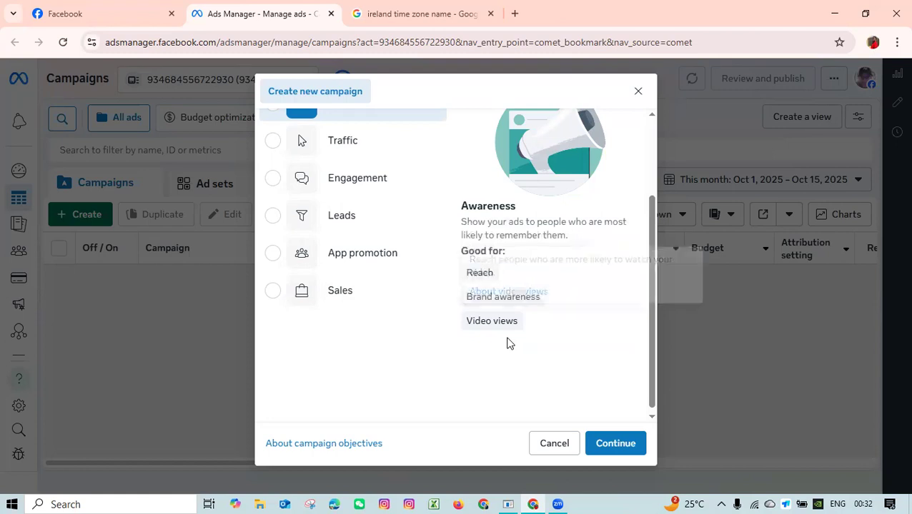
pyautogui.scroll(2, 428, 304)
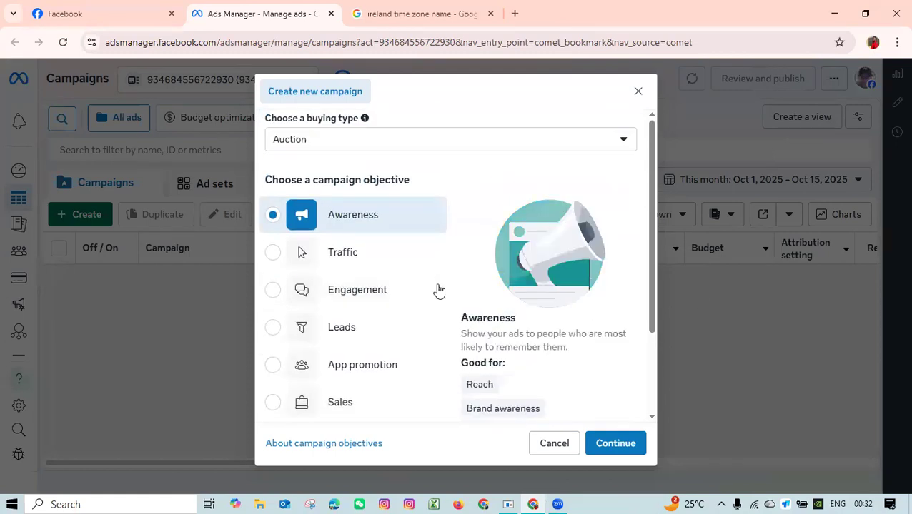
pyautogui.scroll(-3, 439, 290)
pyautogui.click(615, 442)
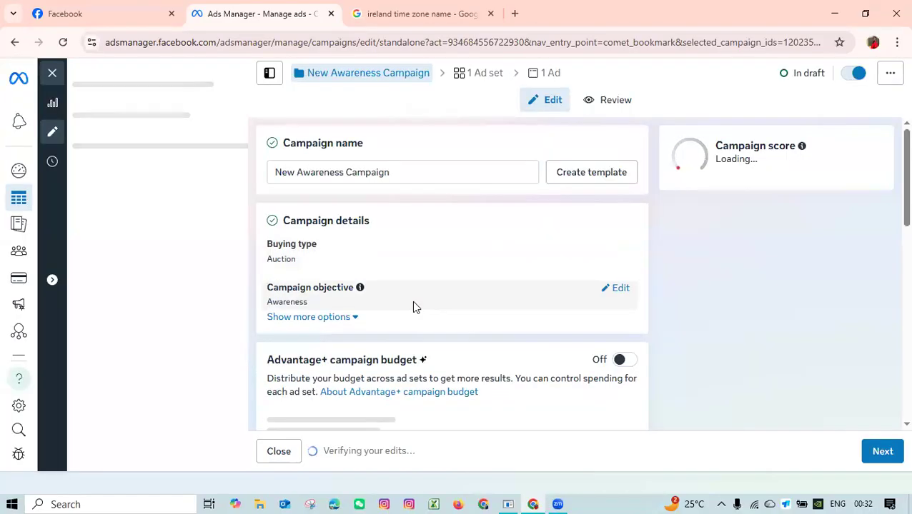
# Replace the default campaign name with Smart Massager.
pyautogui.doubleClick(403, 175)
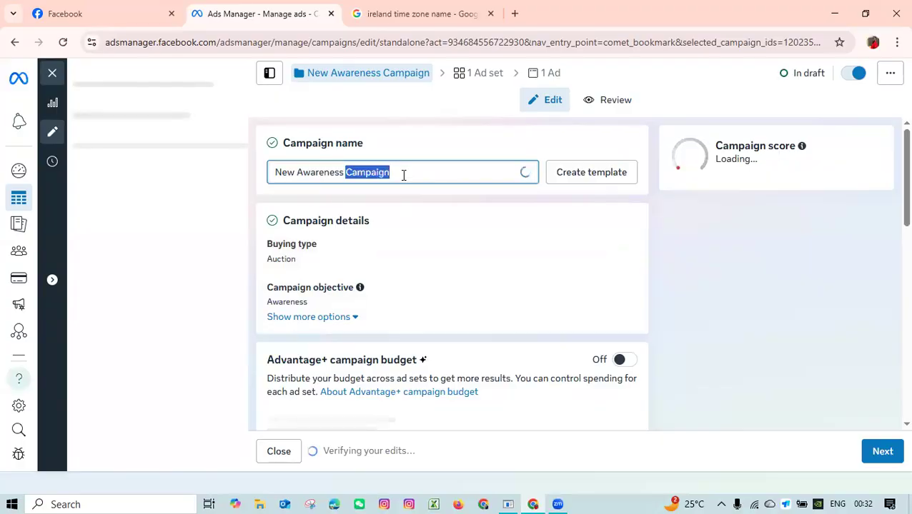
pyautogui.click(334, 176)
pyautogui.moveTo(432, 172); pyautogui.dragTo(252, 179)
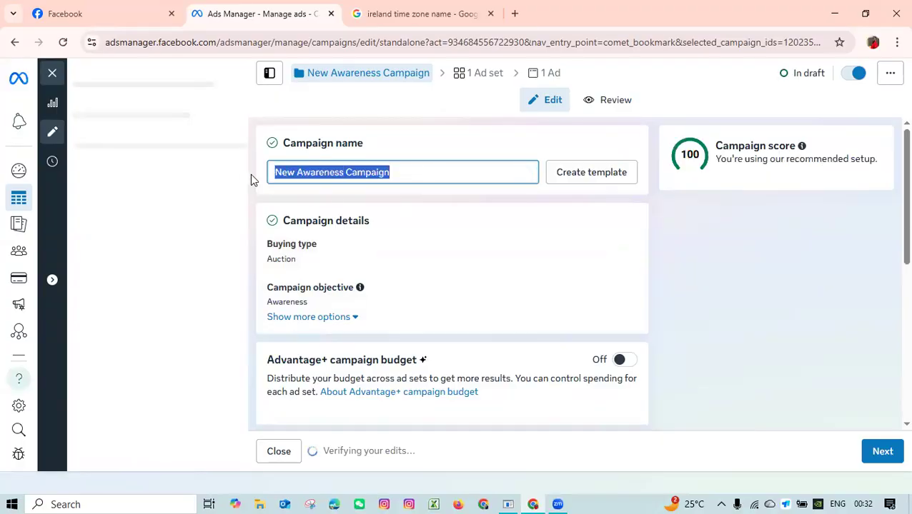
pyautogui.click(390, 191)
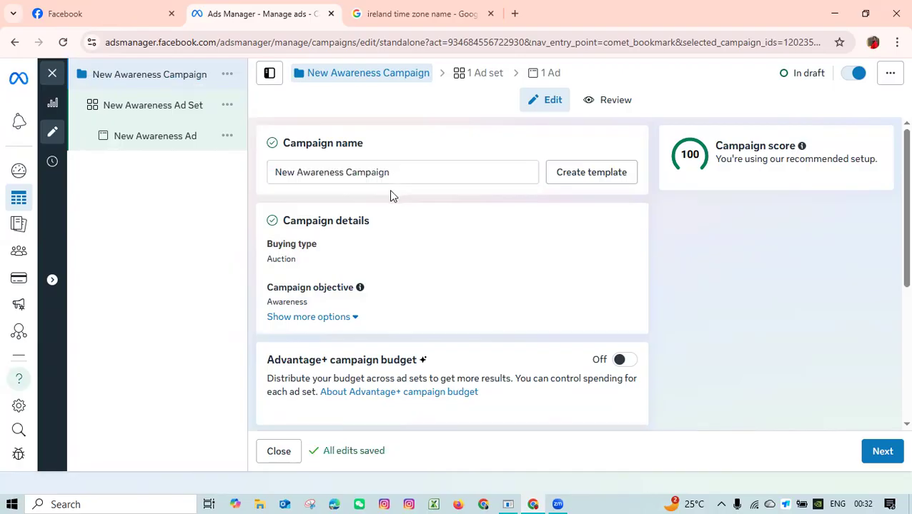
pyautogui.tripleClick(401, 173)
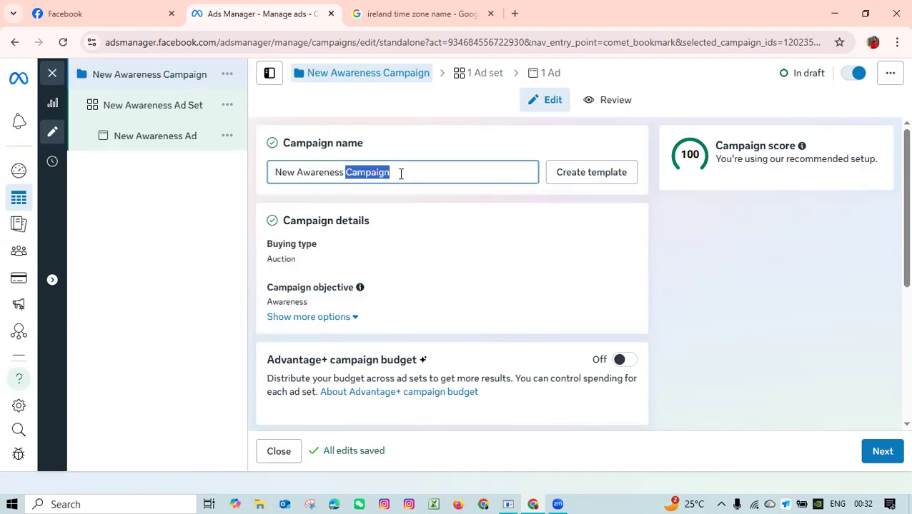
pyautogui.press('BackSpace')
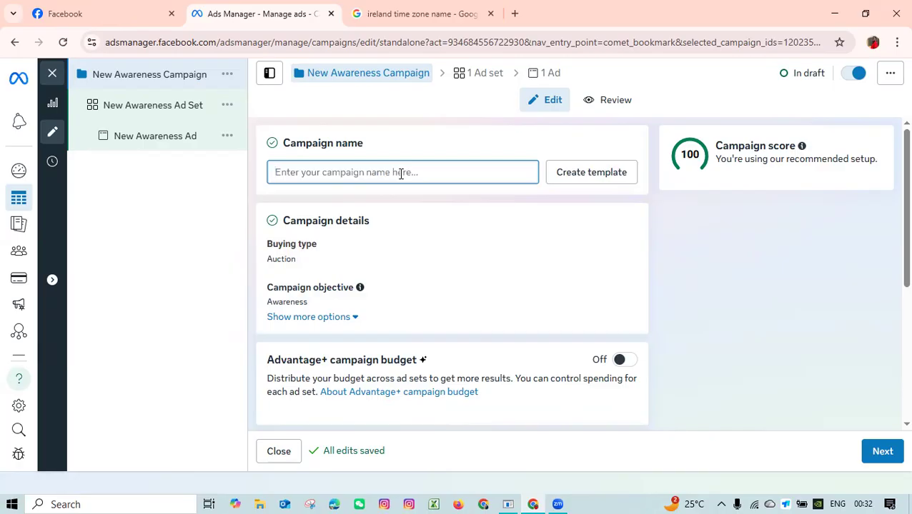
pyautogui.write('H')
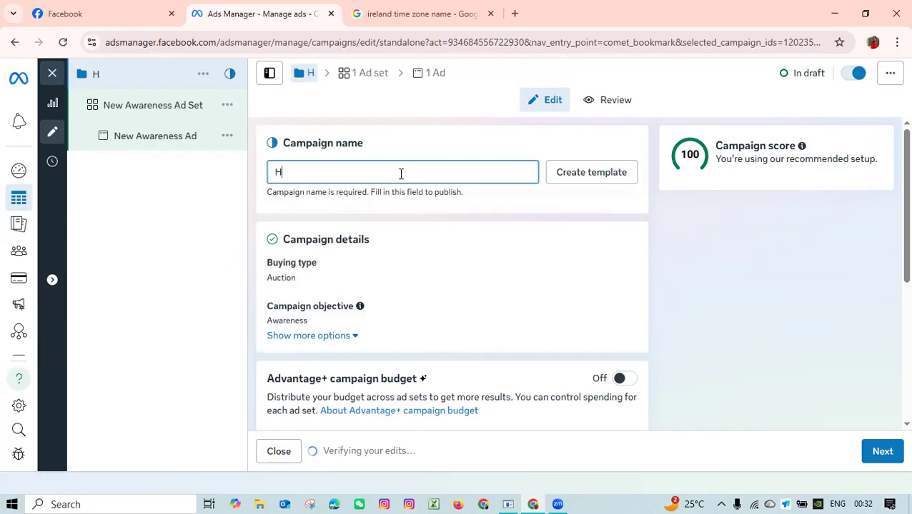
pyautogui.press('BackSpace')
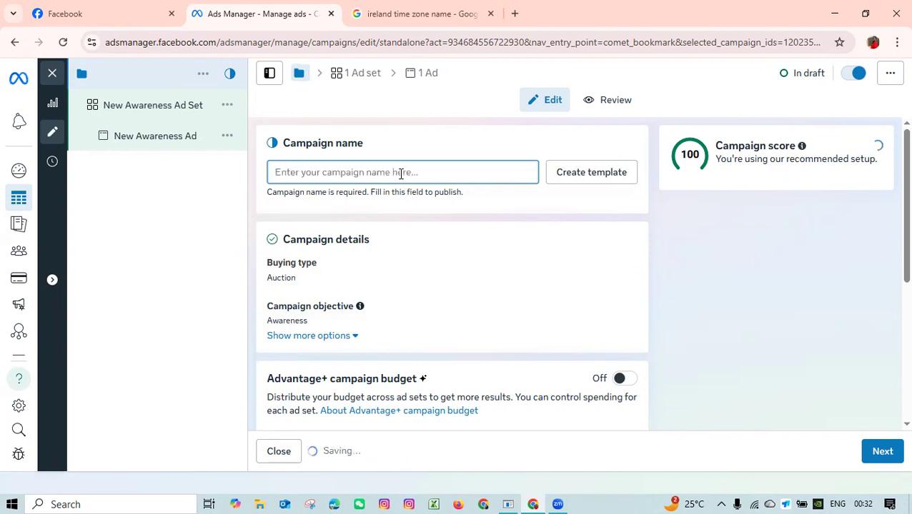
pyautogui.write('Smart')
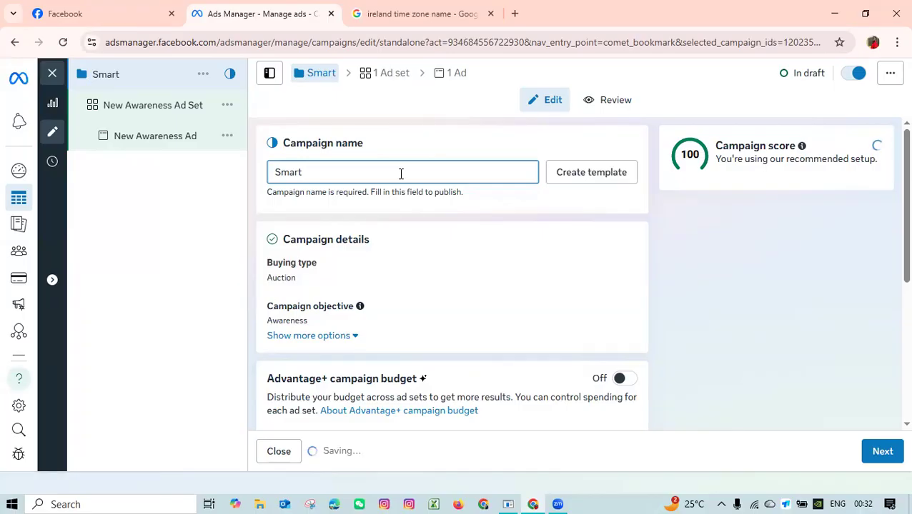
pyautogui.write('Massag')
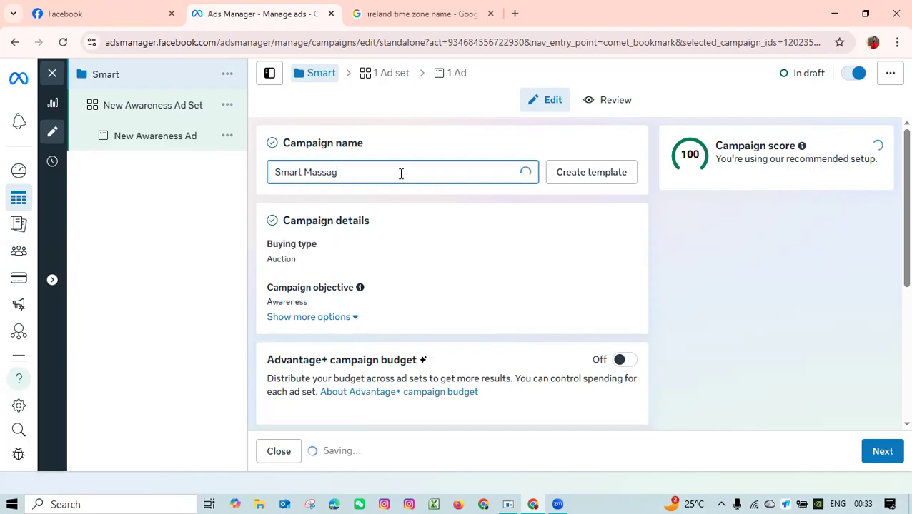
pyautogui.write('er')
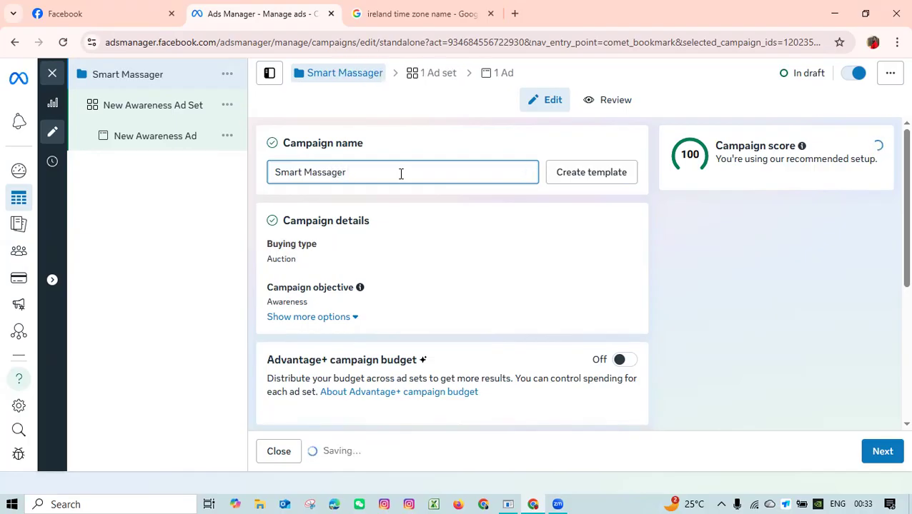
pyautogui.click(385, 207)
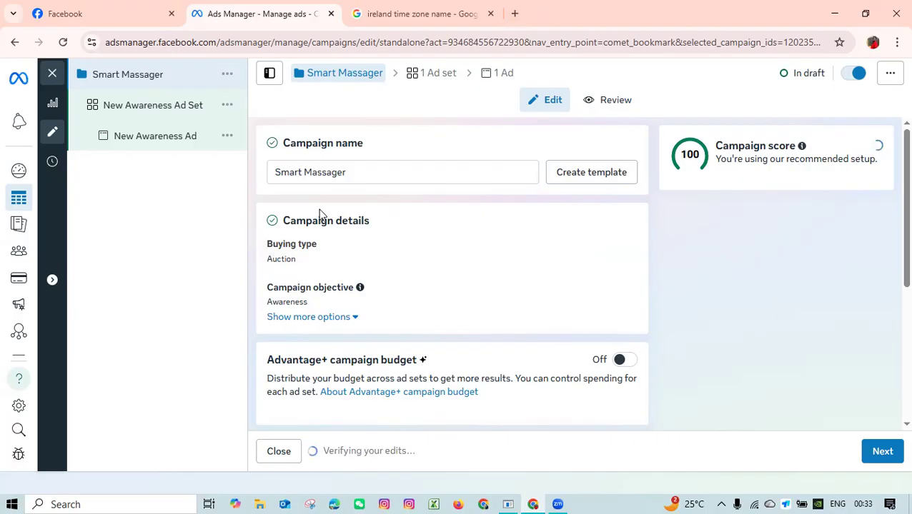
# Review the remaining campaign settings down to Special Ad Categories and continue to the ad set settings.
pyautogui.scroll(-2, 395, 214)
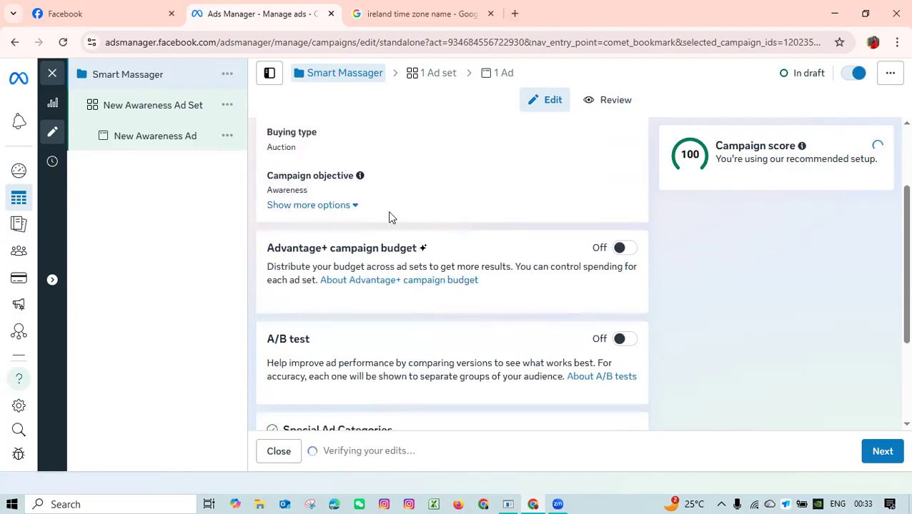
pyautogui.scroll(2, 392, 214)
pyautogui.scroll(-4, 428, 221)
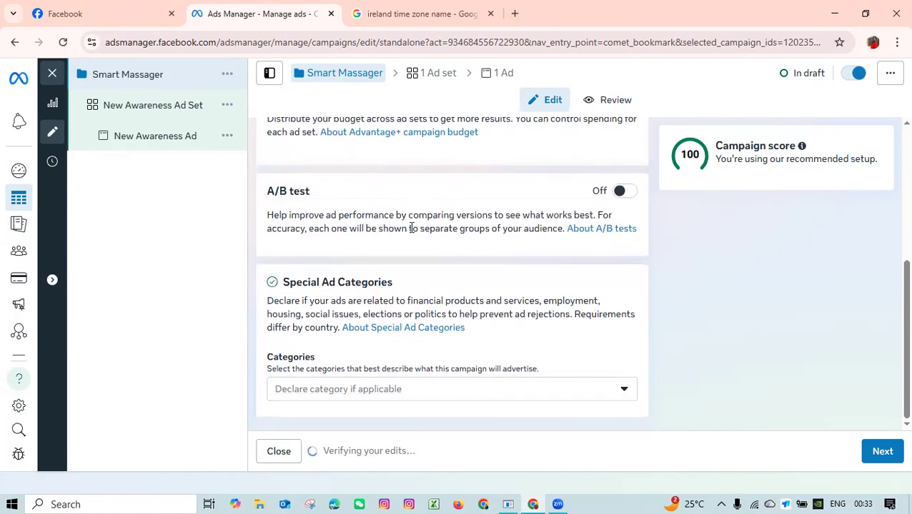
pyautogui.click(867, 451)
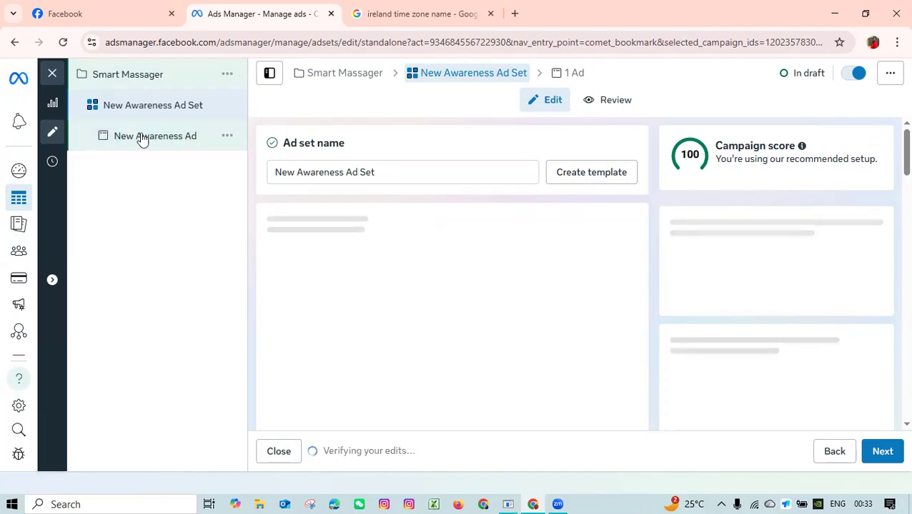
# Shorten the ad set name to Awareness Ad Set.
pyautogui.click(391, 169)
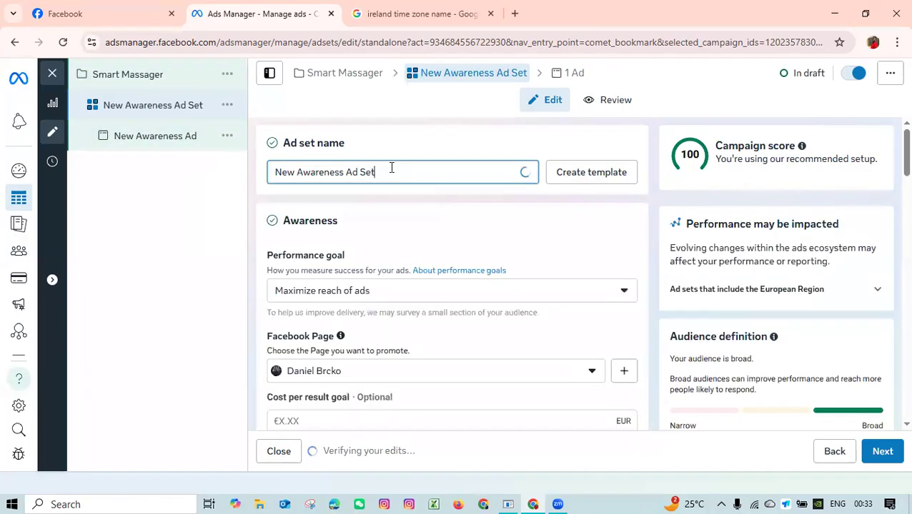
pyautogui.moveTo(392, 175); pyautogui.dragTo(267, 174)
pyautogui.click(299, 177)
pyautogui.press('BackSpace')
pyautogui.press('BackSpace')
pyautogui.press('BackSpace')
pyautogui.press('BackSpace')
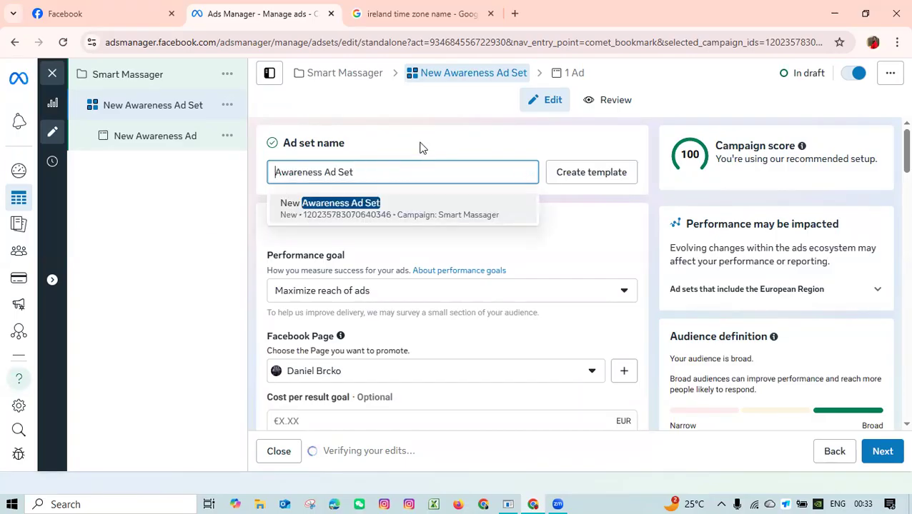
pyautogui.click(394, 197)
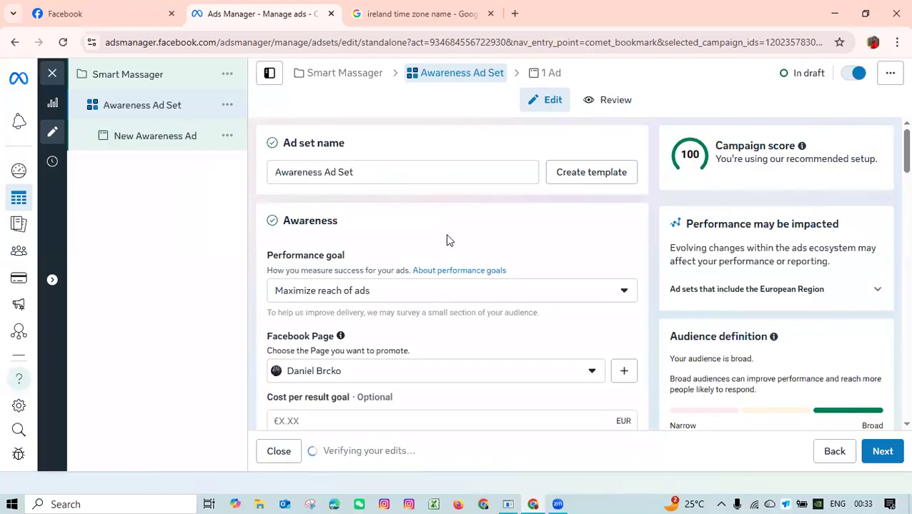
# Try Maximize 2-second continuous video plays and Maximize ThruPlay views as the ad set's performance goal.
pyautogui.click(370, 300)
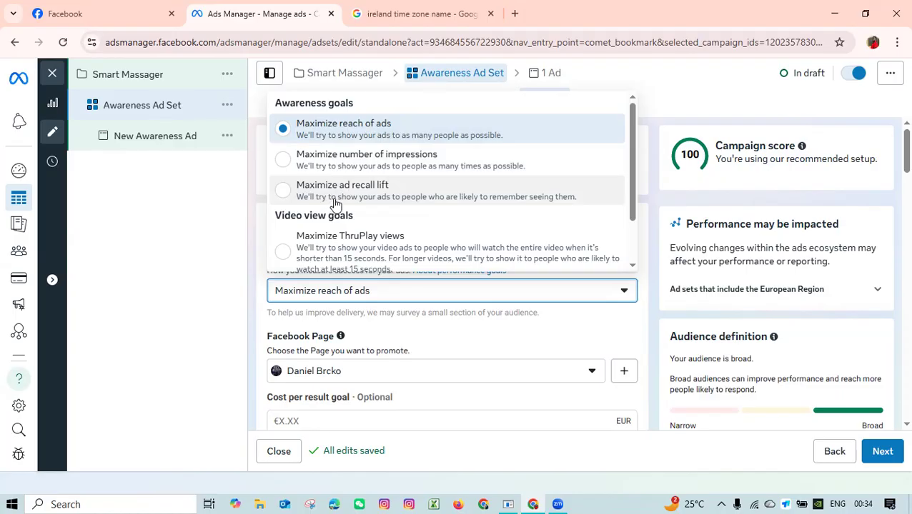
pyautogui.scroll(-1, 336, 205)
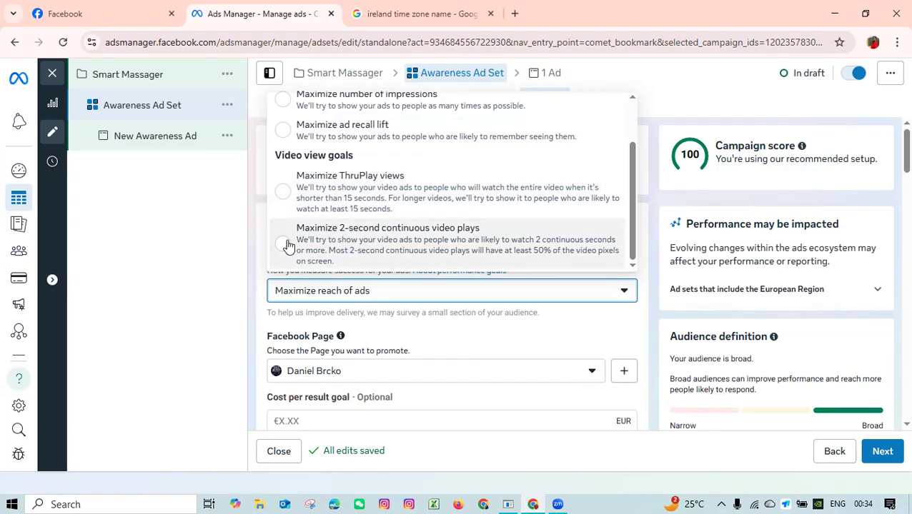
pyautogui.click(287, 245)
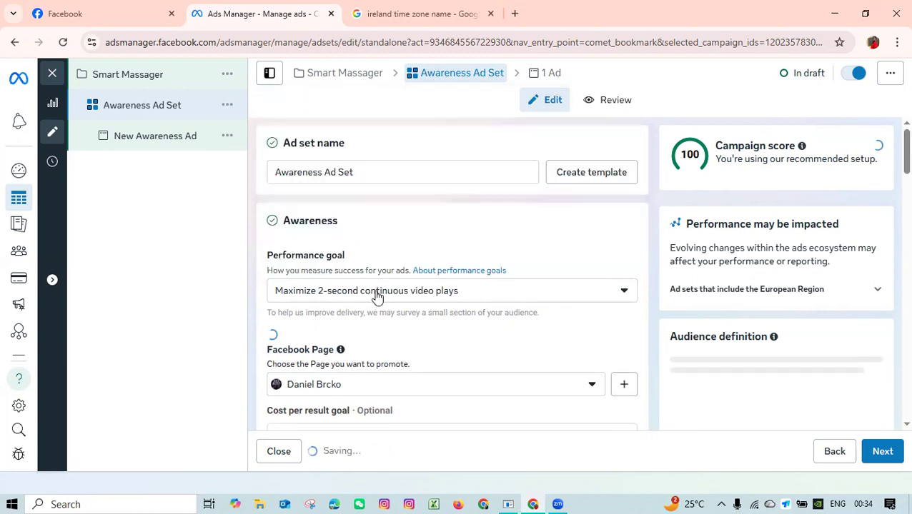
pyautogui.click(377, 297)
pyautogui.scroll(2, 372, 239)
pyautogui.scroll(-1, 373, 239)
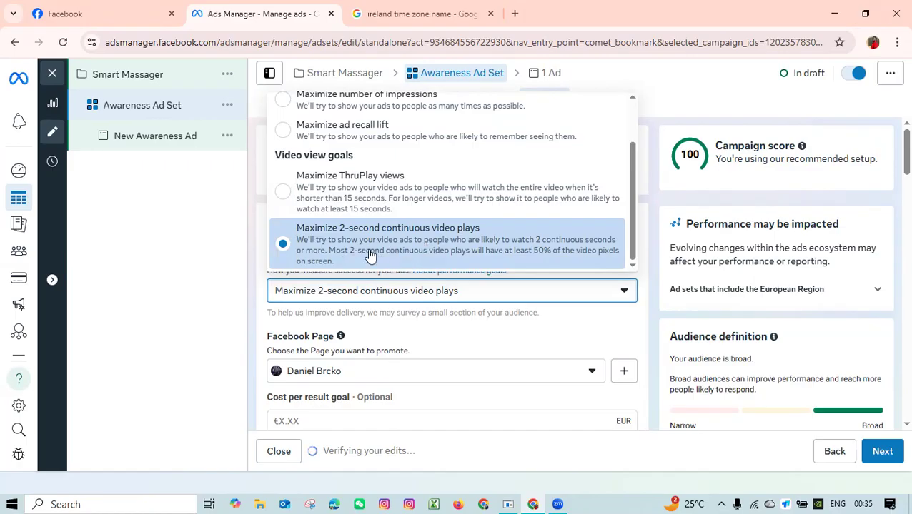
pyautogui.click(352, 209)
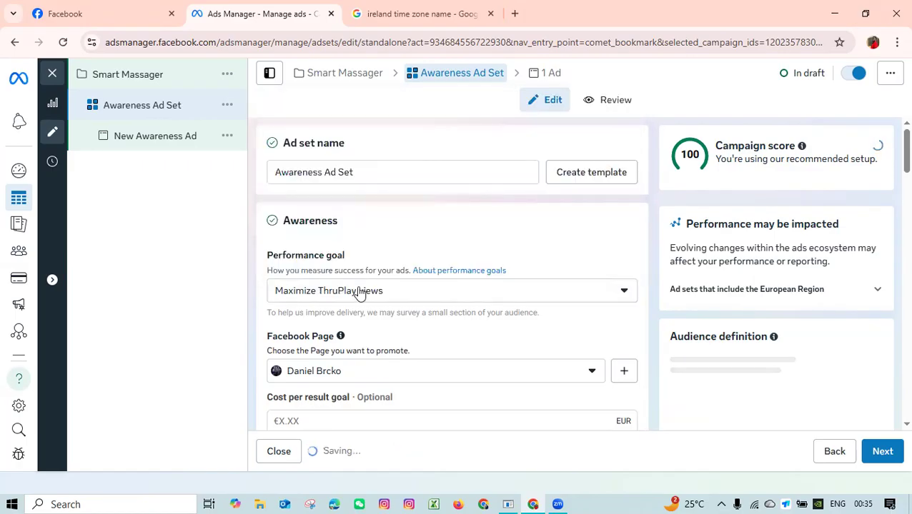
# Review the performance goals again and choose Maximize reach of ads.
pyautogui.click(356, 293)
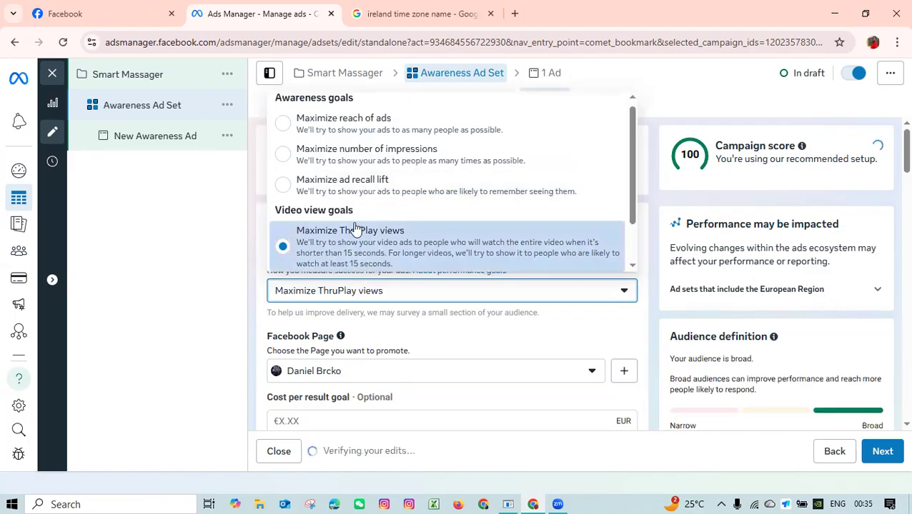
pyautogui.scroll(-1, 369, 205)
pyautogui.scroll(1, 371, 208)
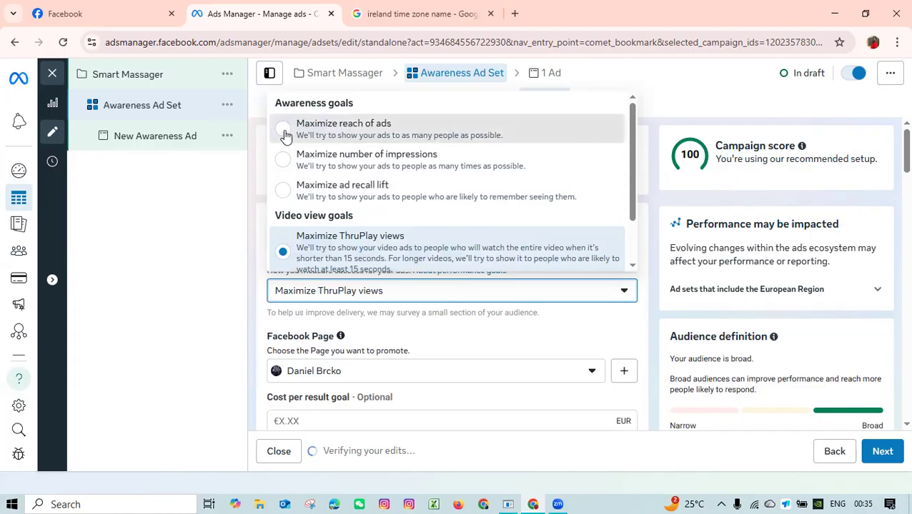
pyautogui.click(285, 133)
# Look at the Create Page form for the Facebook Page setting and close it without creating a Page.
pyautogui.scroll(-3, 384, 228)
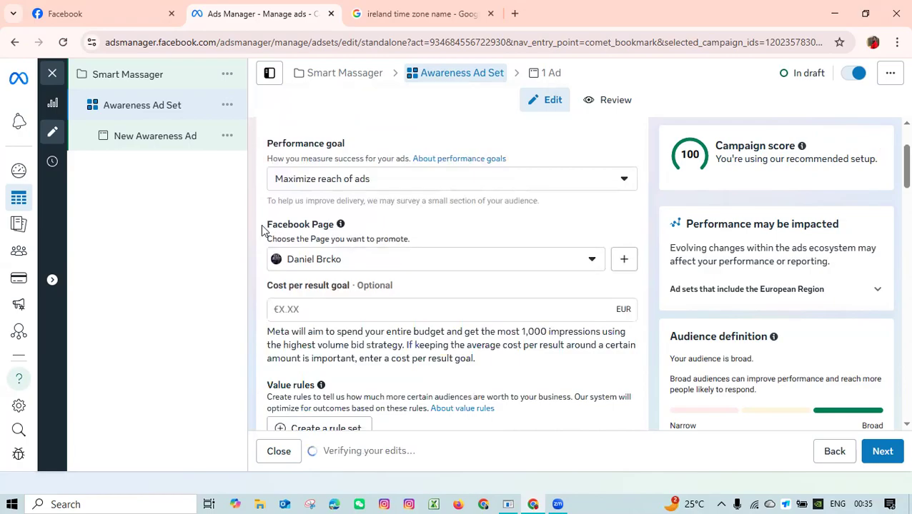
pyautogui.moveTo(264, 225); pyautogui.dragTo(335, 227)
pyautogui.click(404, 226)
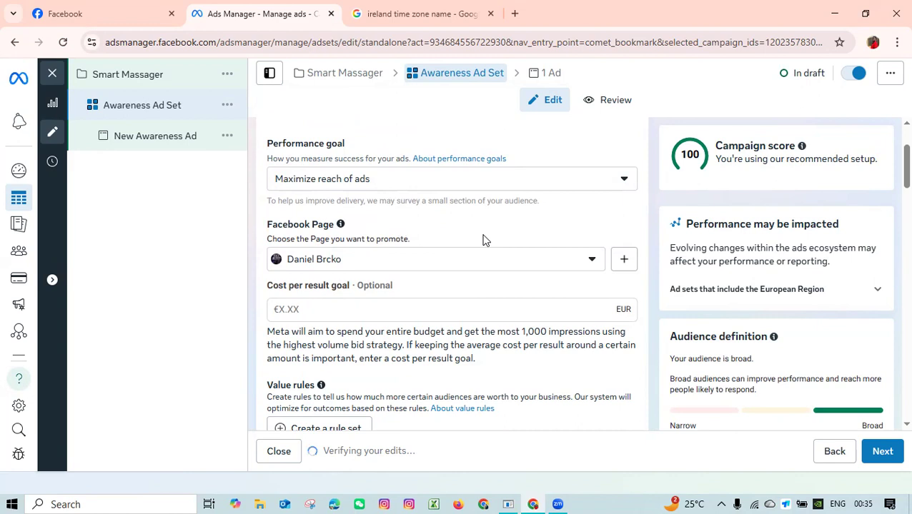
pyautogui.click(624, 263)
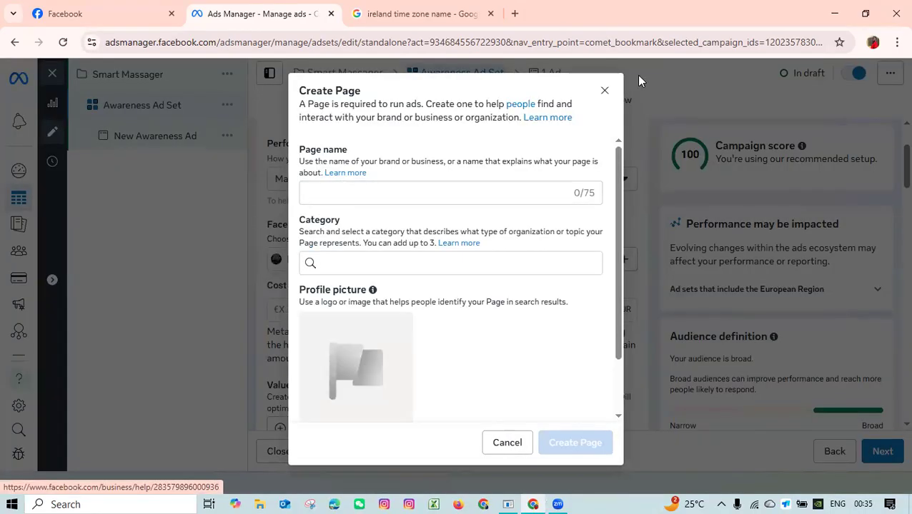
pyautogui.click(604, 91)
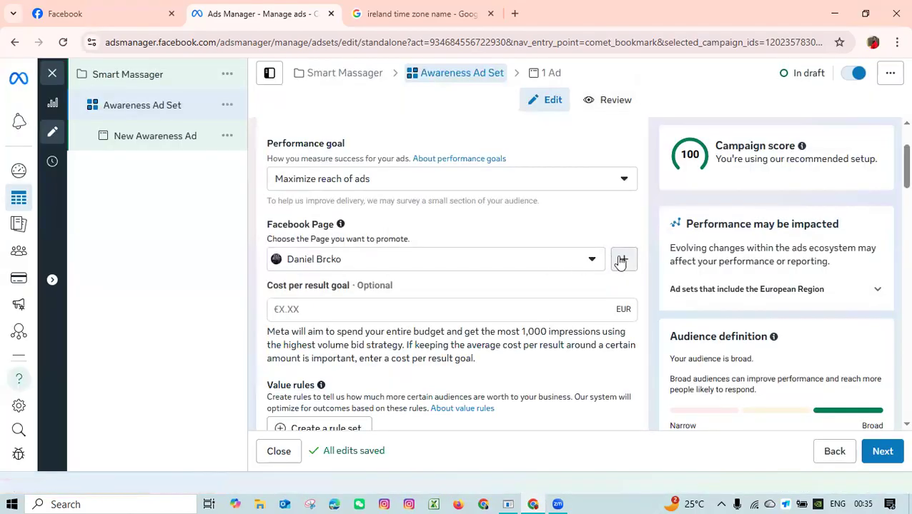
# Check which existing Facebook Pages can be promoted and leave the selection as it is.
pyautogui.click(586, 262)
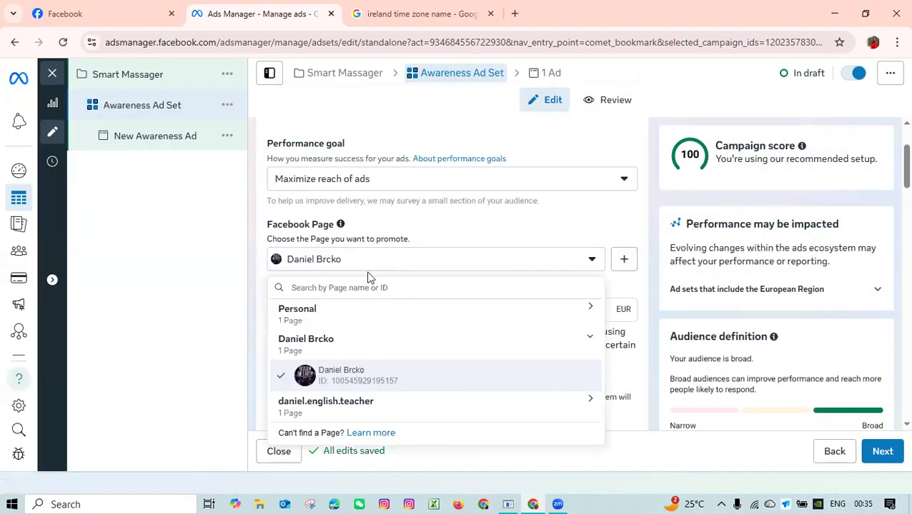
pyautogui.scroll(-1, 361, 349)
pyautogui.scroll(-1, 365, 343)
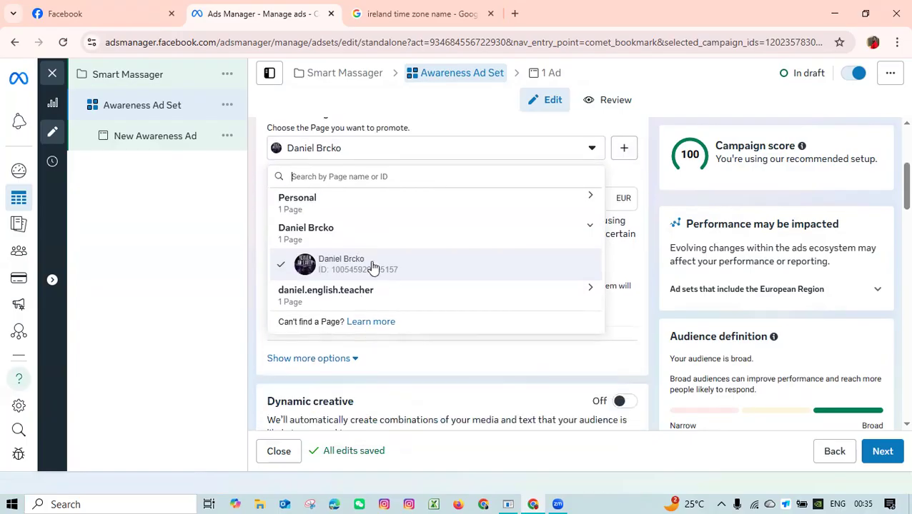
pyautogui.scroll(2, 389, 242)
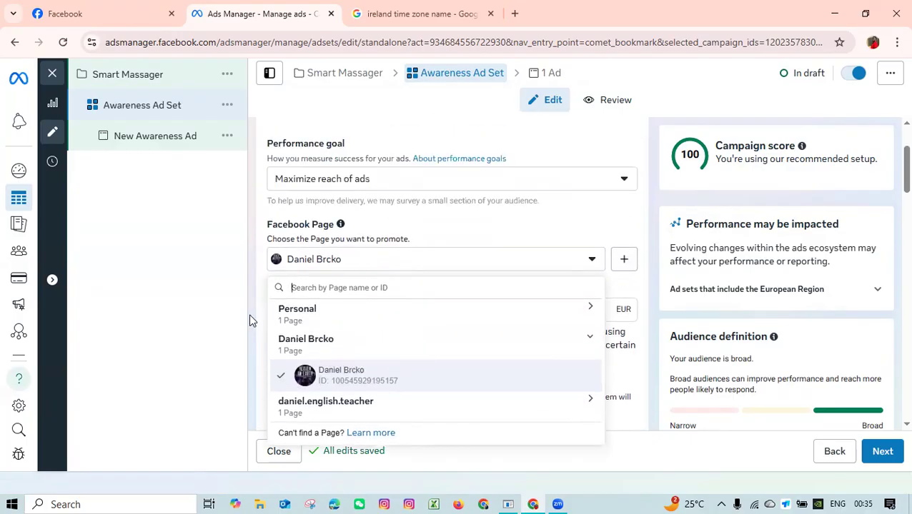
pyautogui.click(241, 299)
# Change the ad set's budget type to Lifetime budget under Budget & schedule.
pyautogui.scroll(-1, 346, 289)
pyautogui.scroll(-1, 350, 286)
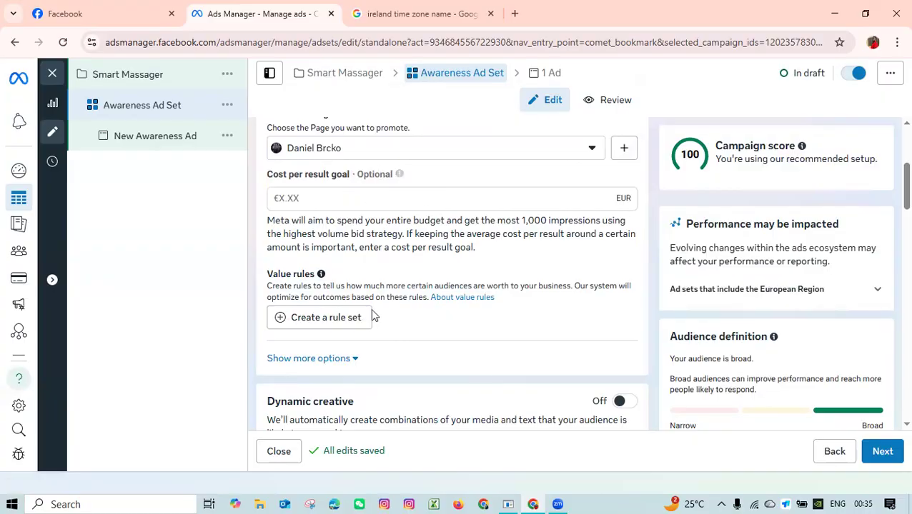
pyautogui.scroll(-2, 378, 312)
pyautogui.scroll(-2, 425, 304)
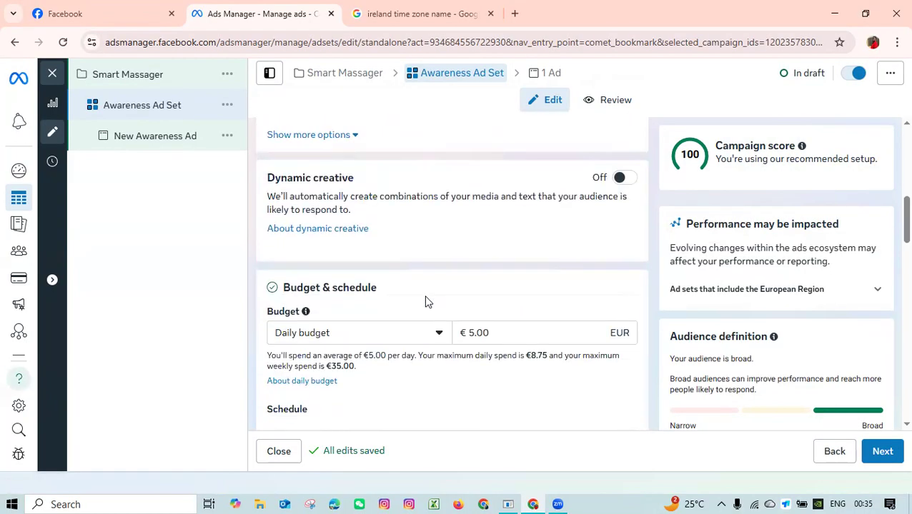
pyautogui.scroll(-2, 425, 303)
pyautogui.click(423, 230)
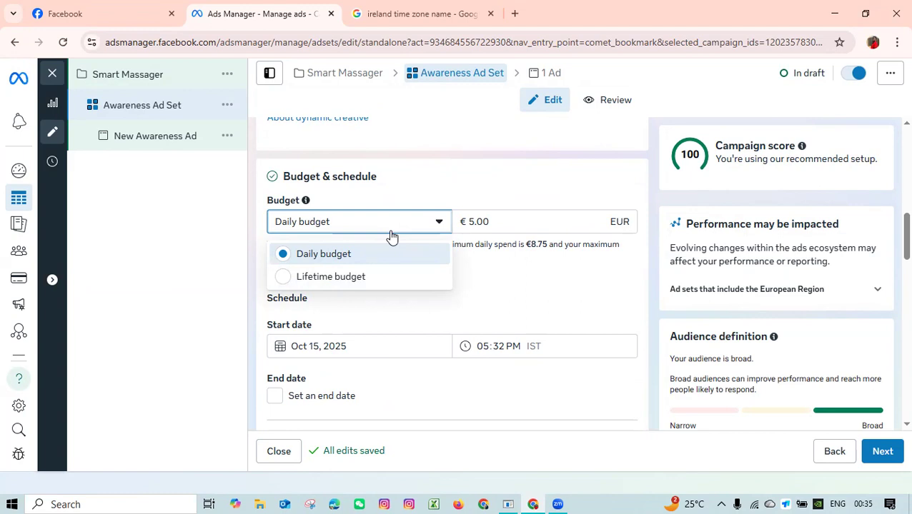
pyautogui.click(349, 284)
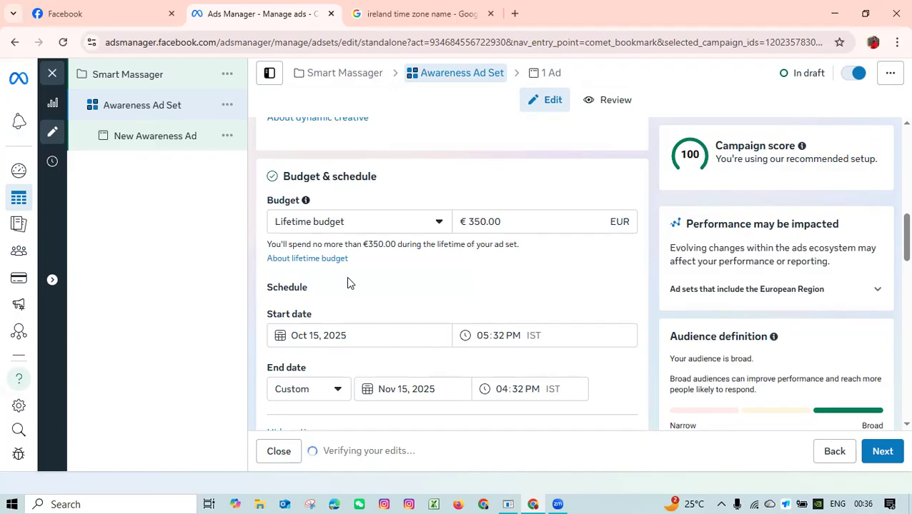
# Set the ad set's budget type to Daily budget under Budget & schedule.
pyautogui.click(438, 225)
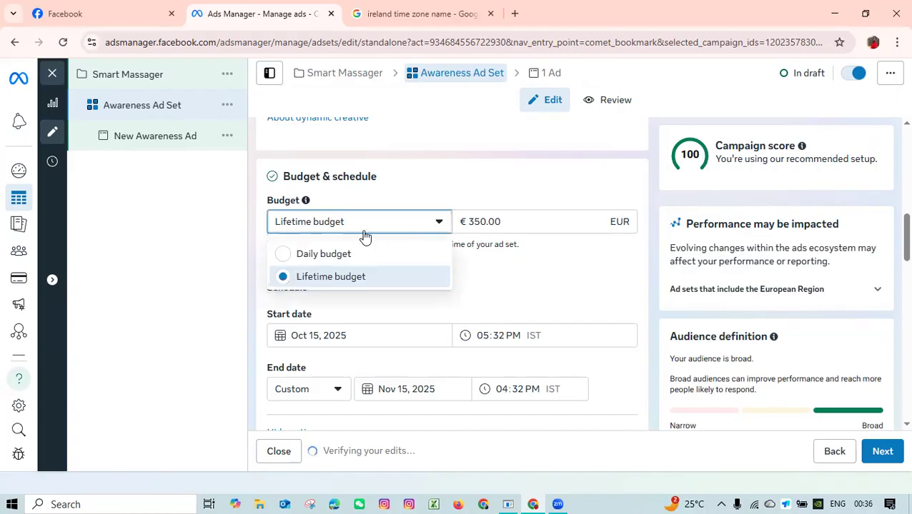
pyautogui.click(412, 256)
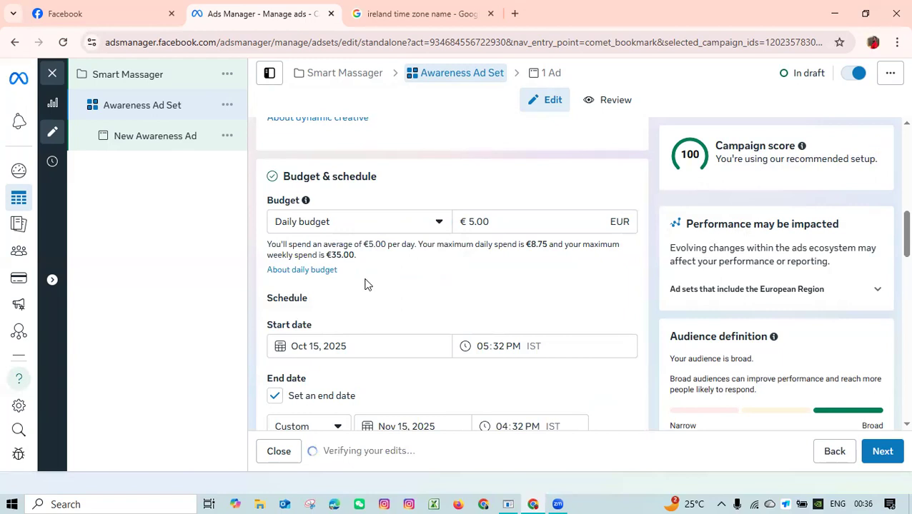
# Try October 18, 2025 as the schedule's start date and set it back to October 15, 2025.
pyautogui.scroll(-2, 325, 205)
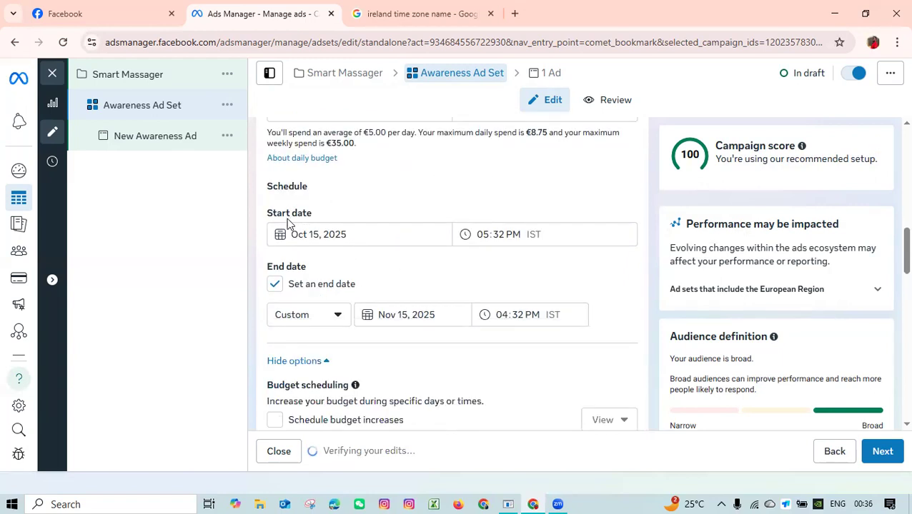
pyautogui.click(355, 240)
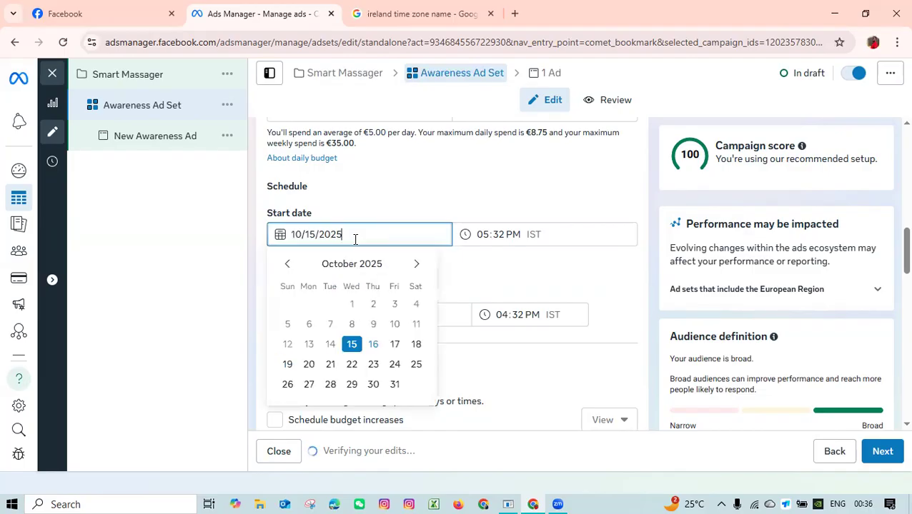
pyautogui.click(416, 345)
pyautogui.click(392, 261)
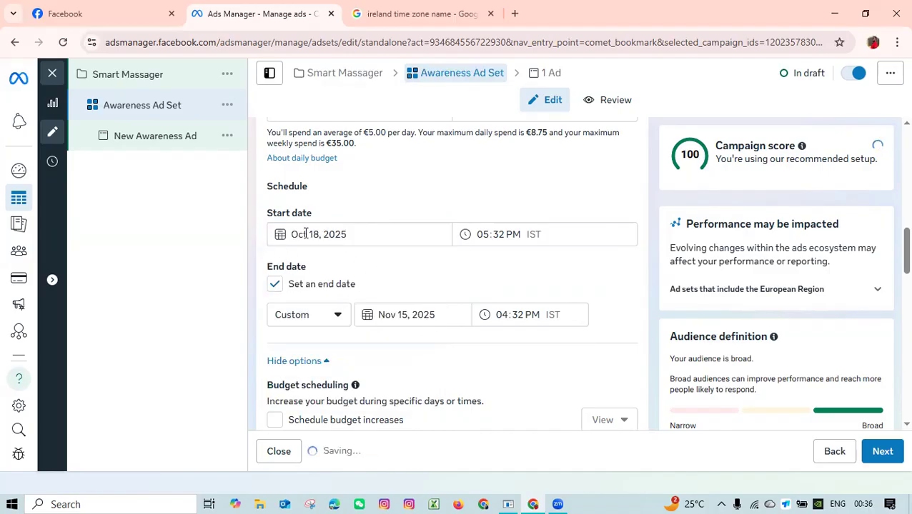
pyautogui.click(310, 234)
pyautogui.click(477, 264)
pyautogui.click(336, 235)
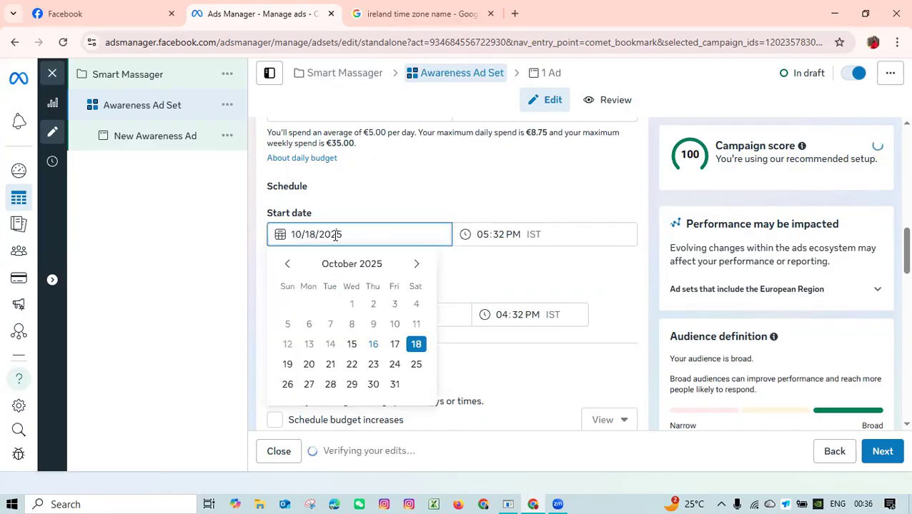
pyautogui.click(353, 347)
pyautogui.click(393, 266)
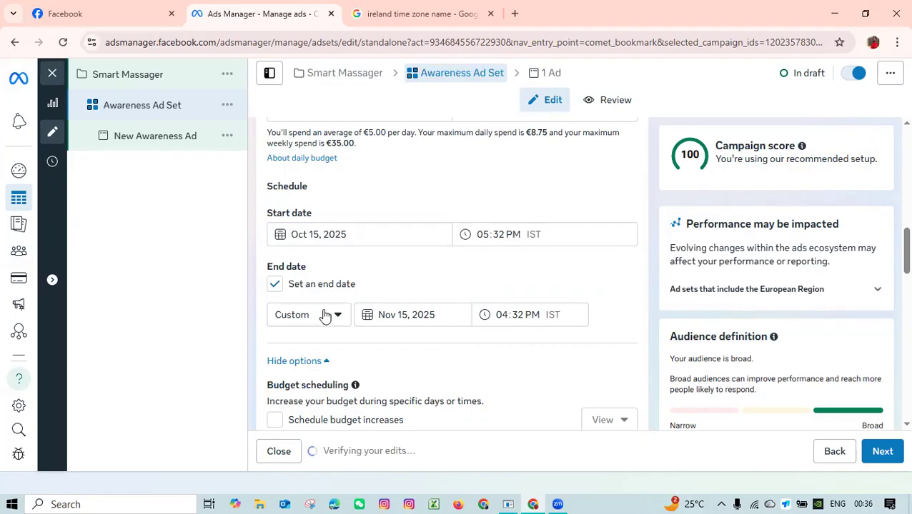
# Set the schedule's end date to the 14 days preset.
pyautogui.click(324, 316)
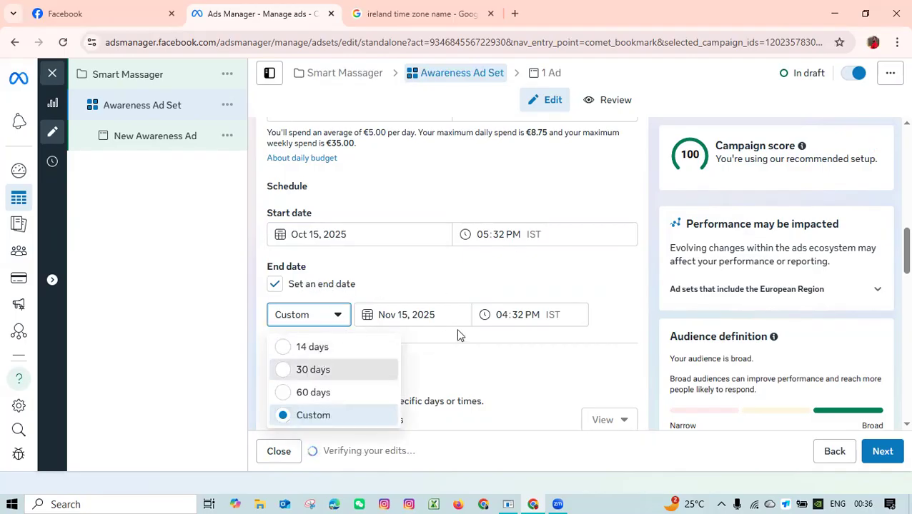
pyautogui.click(315, 369)
pyautogui.click(331, 368)
pyautogui.click(323, 397)
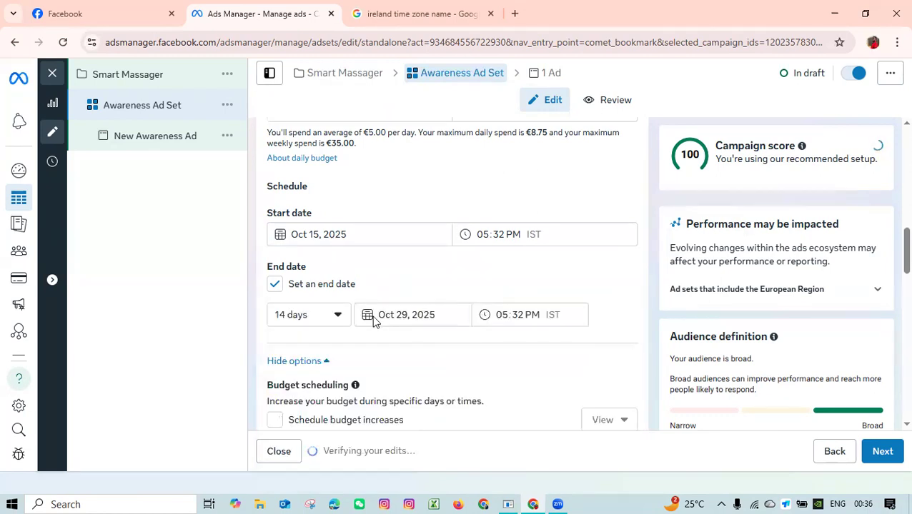
# Switch the end date to Custom and choose October 18, 2025.
pyautogui.click(338, 318)
pyautogui.click(372, 322)
pyautogui.click(336, 318)
pyautogui.click(314, 422)
pyautogui.click(398, 316)
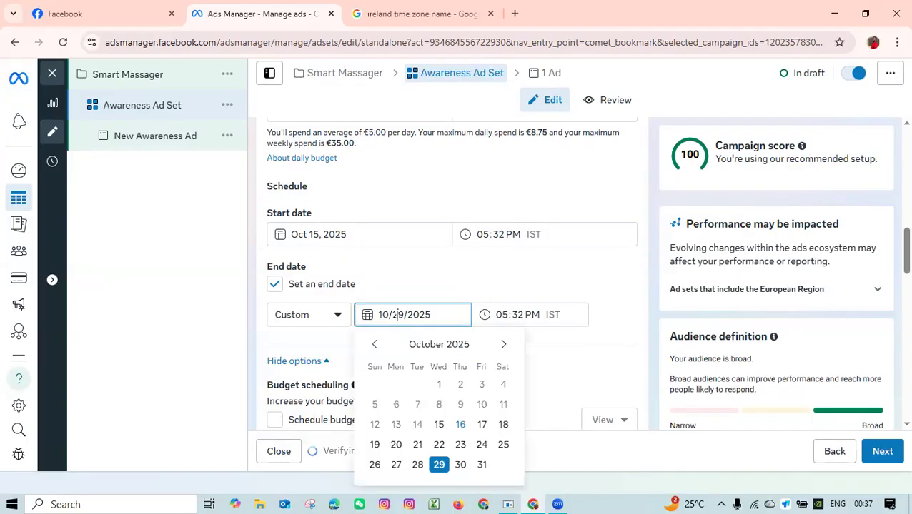
pyautogui.click(503, 425)
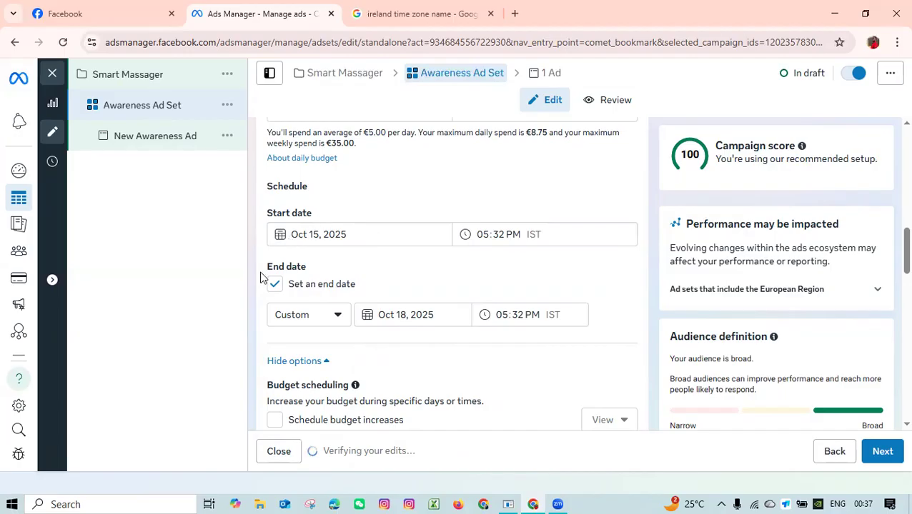
# Turn the schedule's end date off and back on to use the default 30 days duration.
pyautogui.click(293, 285)
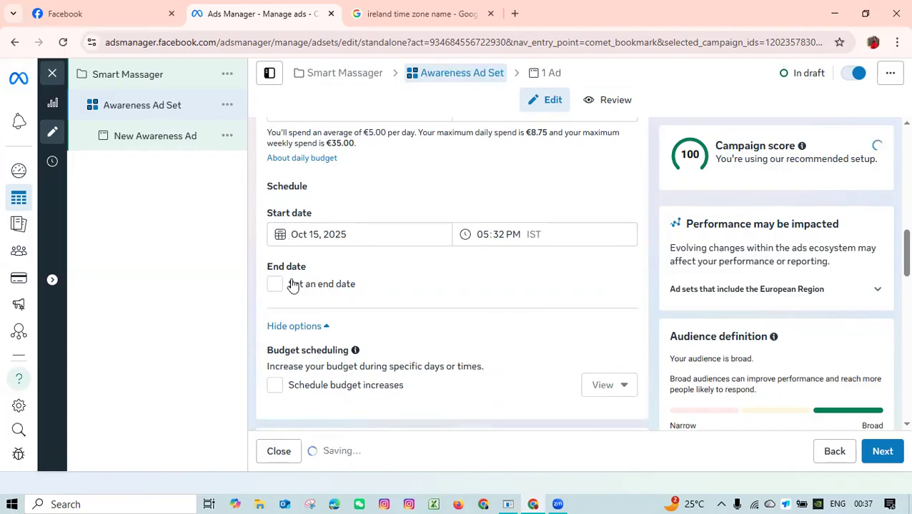
pyautogui.click(369, 290)
# Check the saved audience list in Audience controls and close it without choosing one.
pyautogui.scroll(-3, 376, 305)
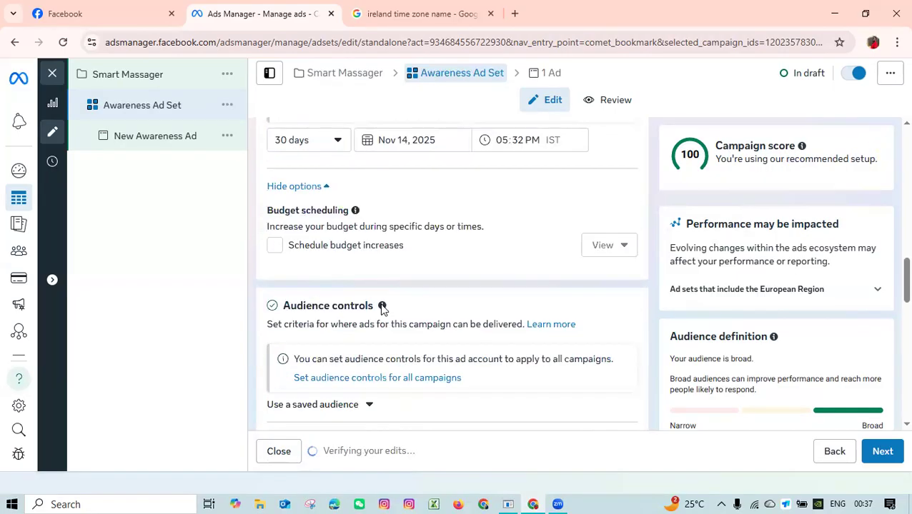
pyautogui.scroll(-2, 380, 309)
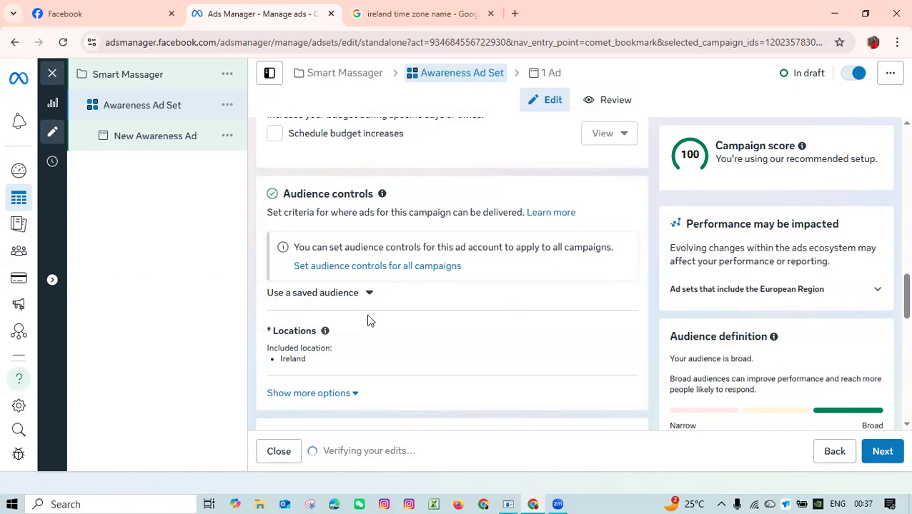
pyautogui.click(369, 296)
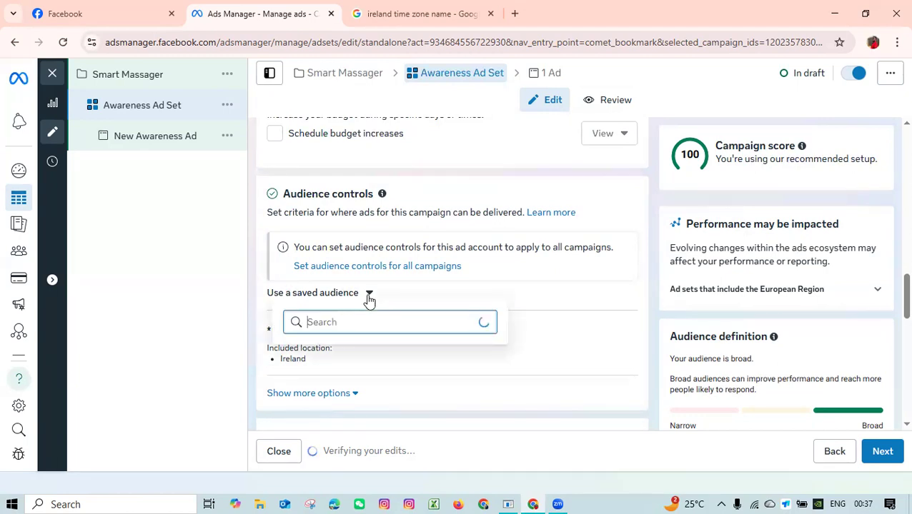
pyautogui.click(369, 295)
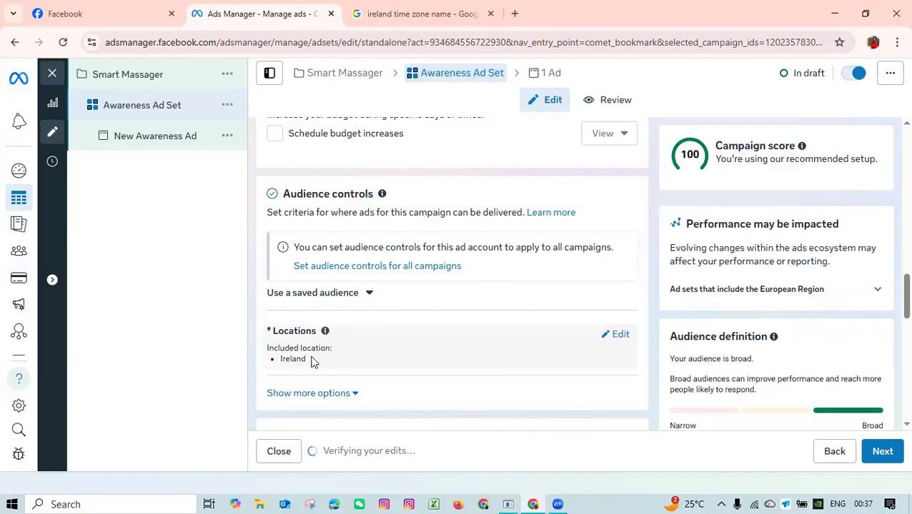
# Edit the audience locations and include the city Dhaka, Dhaka Division, Bangladesh.
pyautogui.scroll(-2, 429, 343)
pyautogui.scroll(2, 572, 315)
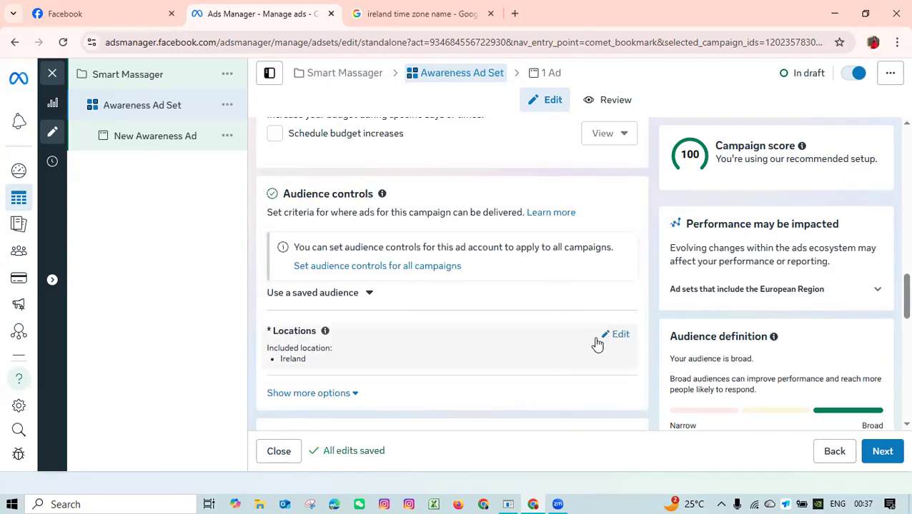
pyautogui.click(616, 336)
pyautogui.scroll(-2, 367, 351)
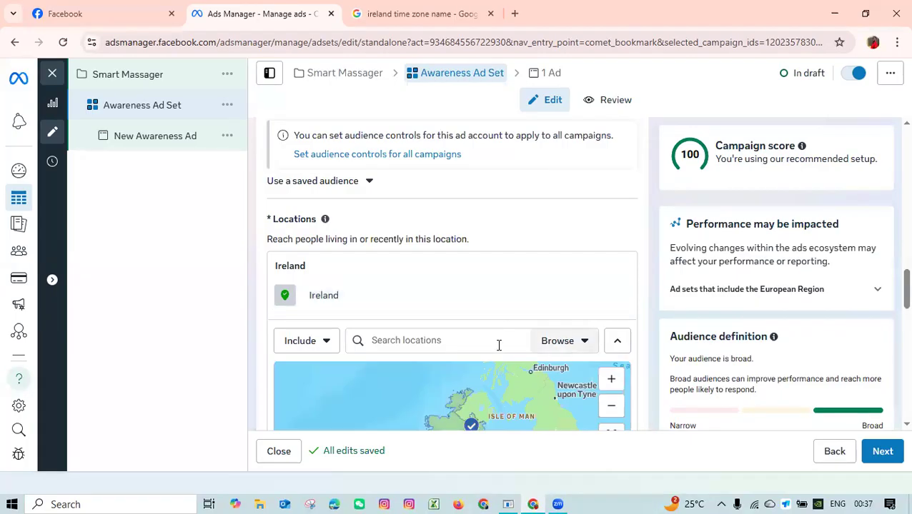
pyautogui.click(448, 340)
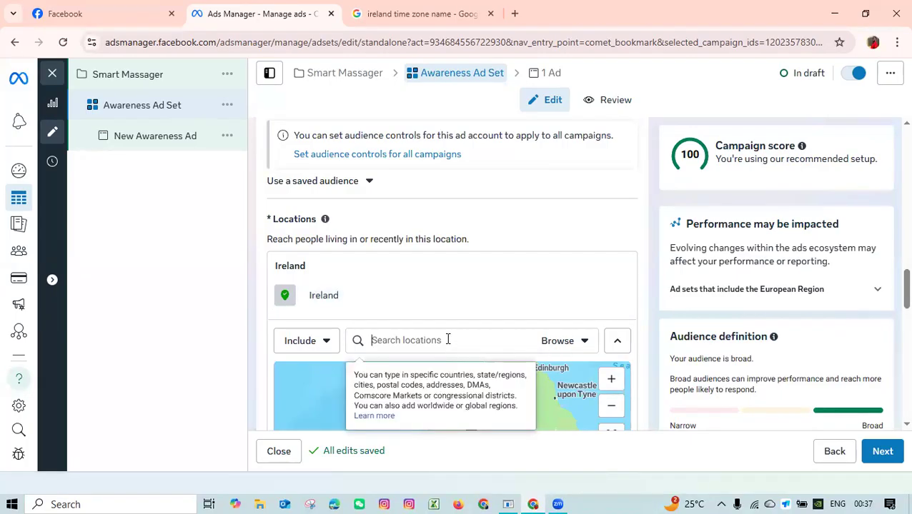
pyautogui.write('Dhaka')
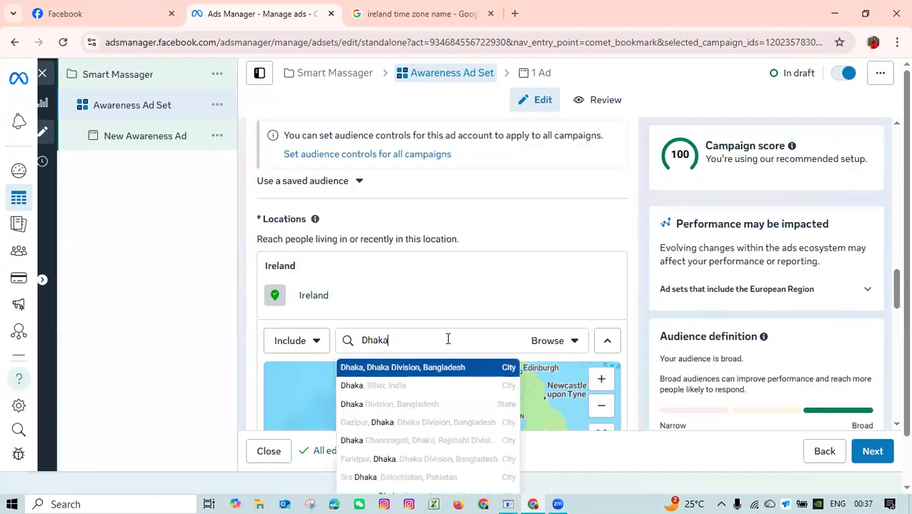
pyautogui.click(384, 368)
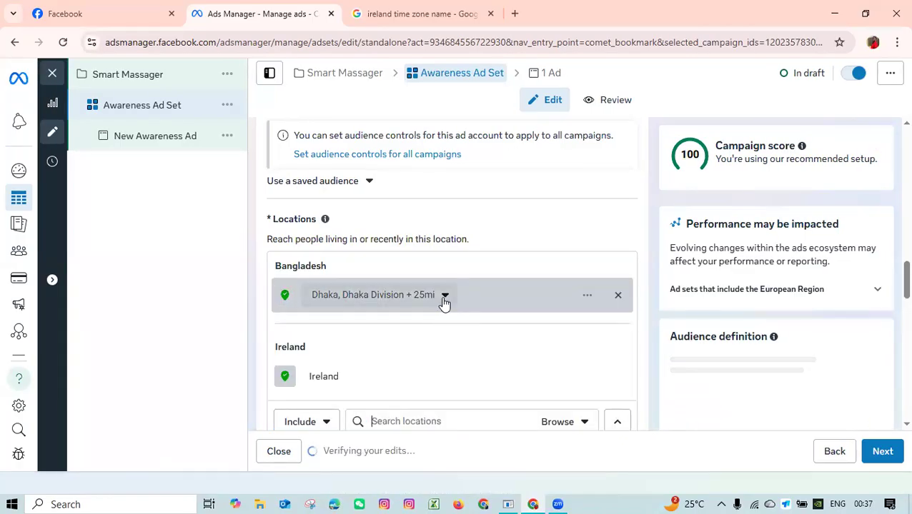
# Set the radius around Dhaka to 31 mi.
pyautogui.click(444, 297)
pyautogui.moveTo(344, 383)
pyautogui.mouseDown()
pyautogui.moveTo(379, 388)
pyautogui.moveTo(357, 383)
pyautogui.mouseUp()
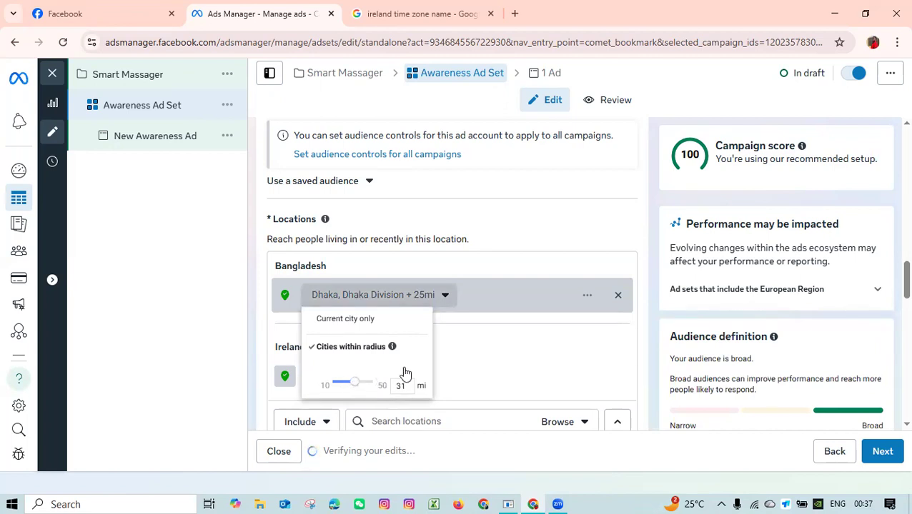
pyautogui.click(509, 261)
# Remove Ireland from the included audience locations.
pyautogui.scroll(-2, 441, 301)
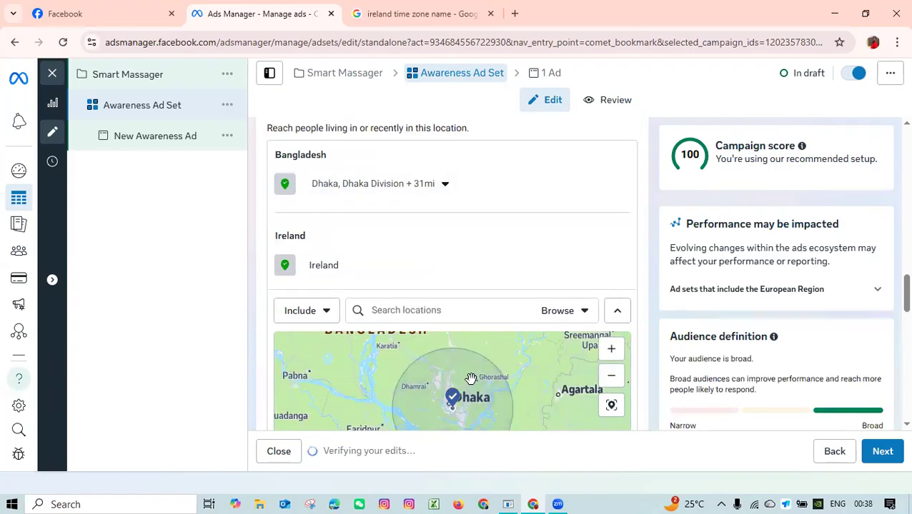
pyautogui.scroll(-2, 452, 315)
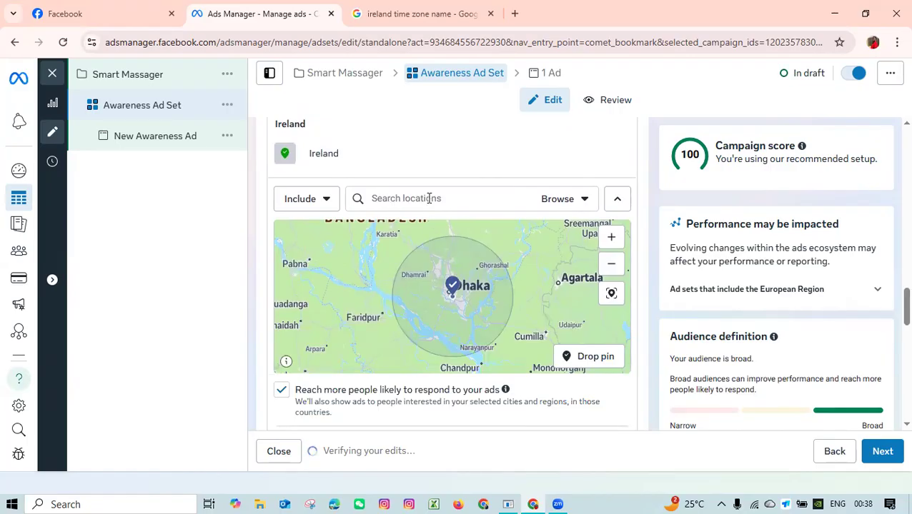
pyautogui.moveTo(575, 151)
pyautogui.click(620, 154)
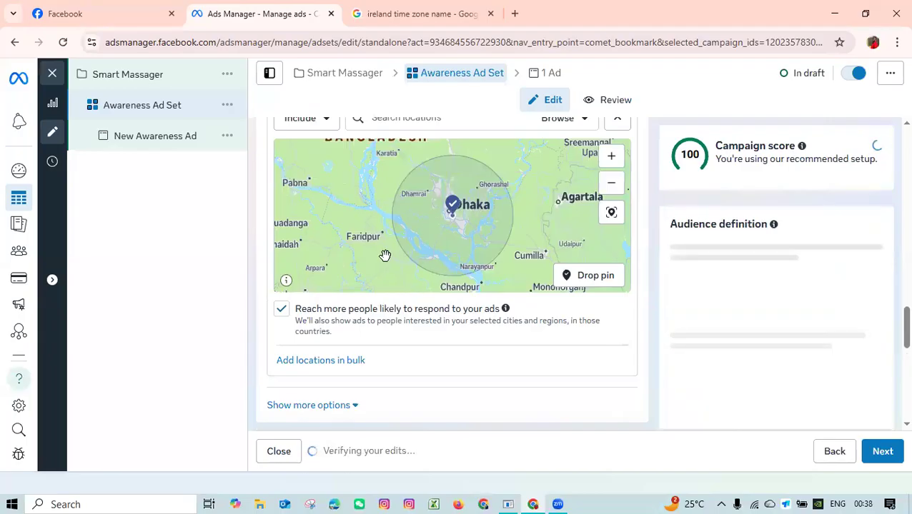
# Include the city Mymensingh, Dhaka Division, Bangladesh in the audience locations.
pyautogui.scroll(1, 375, 254)
pyautogui.scroll(-1, 535, 248)
pyautogui.moveTo(446, 204); pyautogui.dragTo(365, 240)
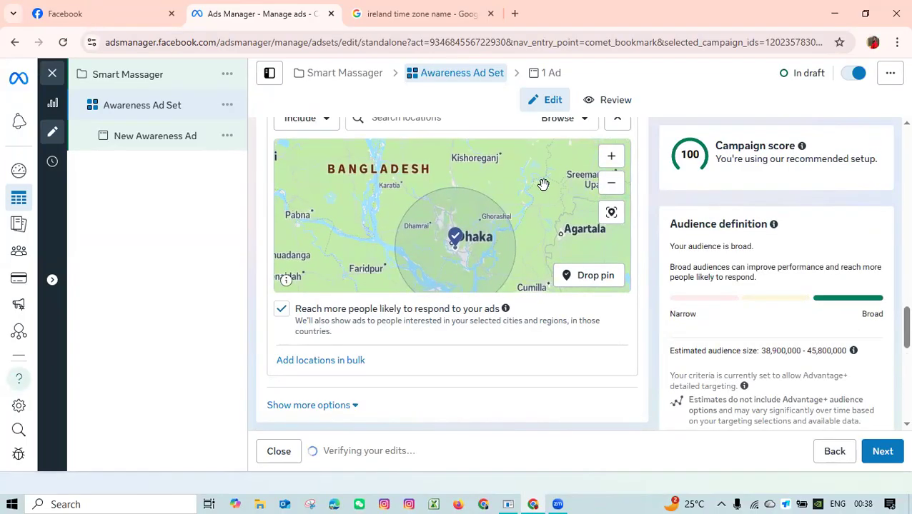
pyautogui.scroll(-1, 543, 185)
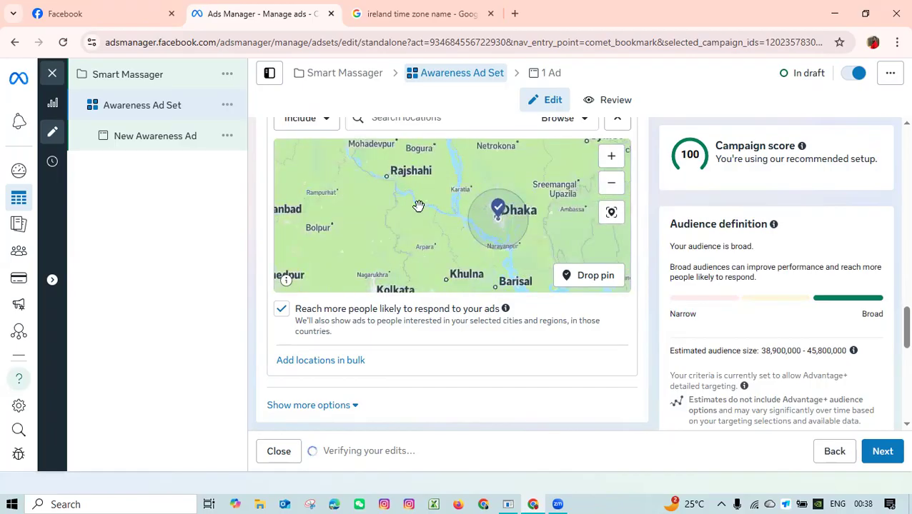
pyautogui.moveTo(394, 268); pyautogui.dragTo(136, 189)
pyautogui.scroll(2, 374, 344)
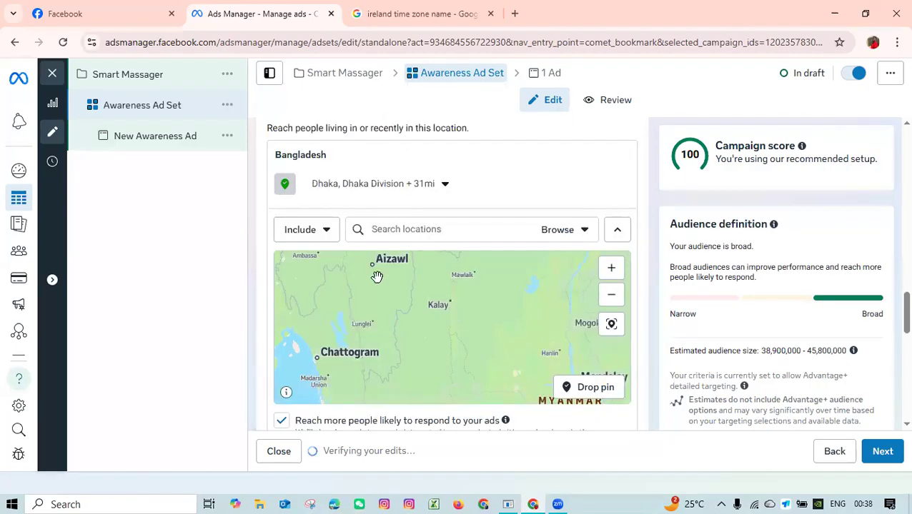
pyautogui.click(418, 231)
pyautogui.write('M')
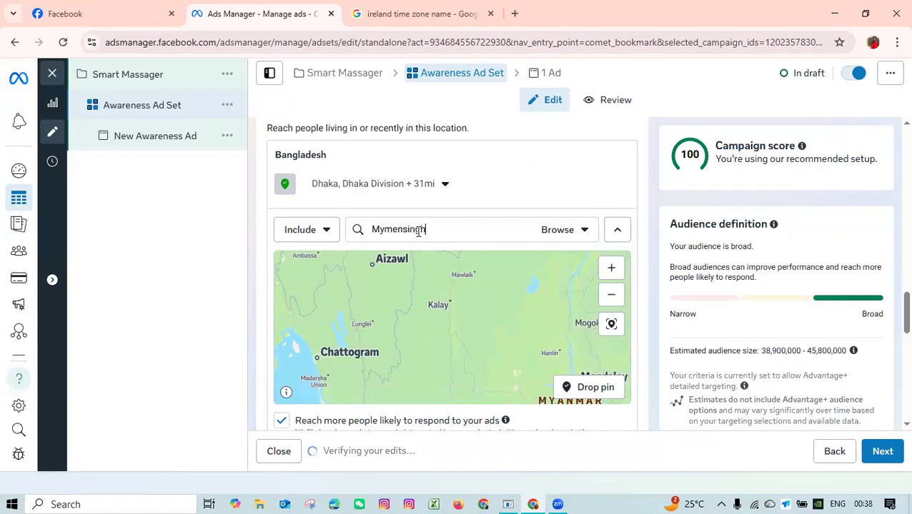
pyautogui.write('ymensingh')
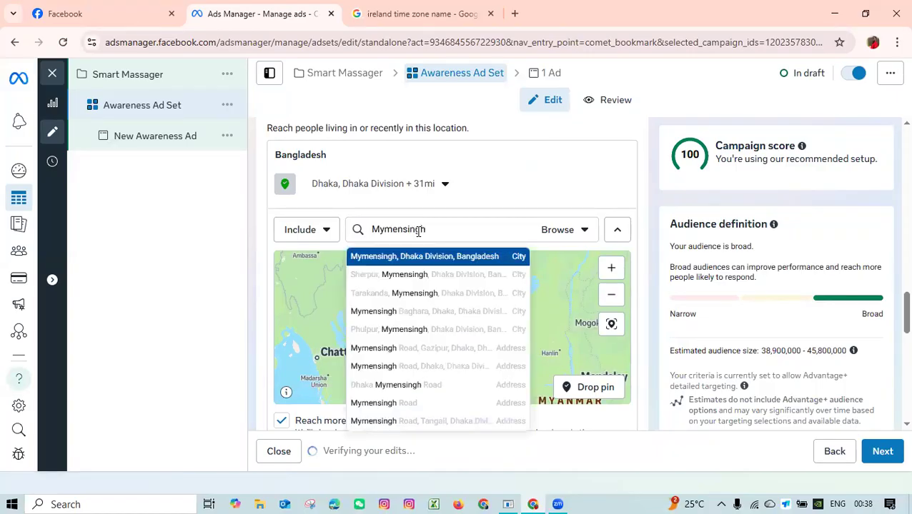
pyautogui.click(398, 263)
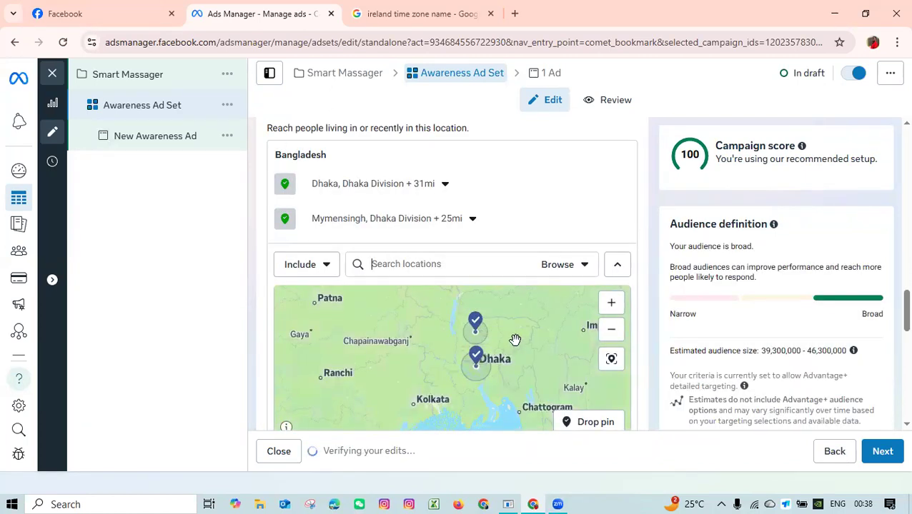
# Examine the areas covered by the Dhaka and Mymensingh radii on the locations map.
pyautogui.scroll(2, 487, 326)
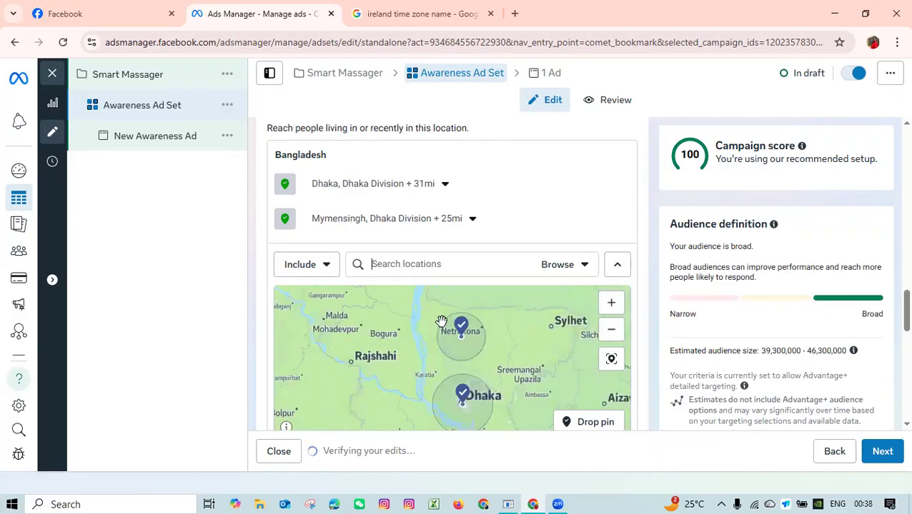
pyautogui.scroll(2, 457, 323)
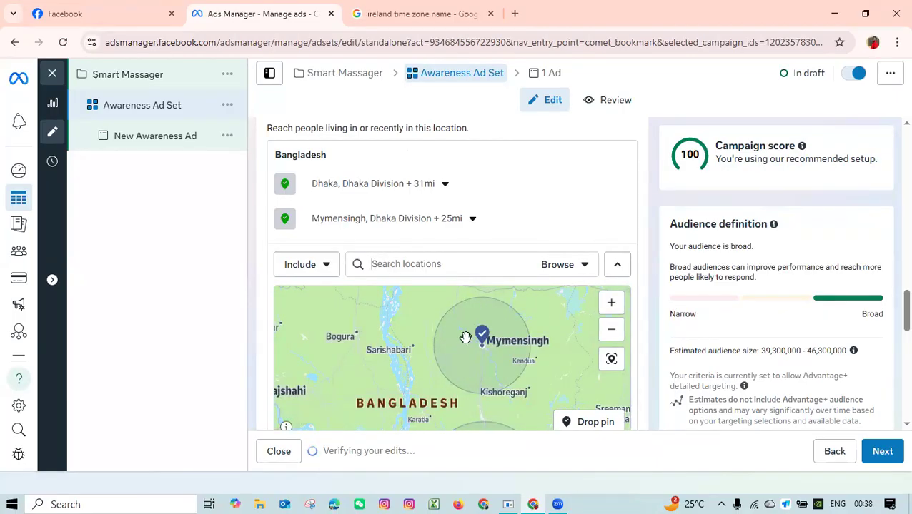
pyautogui.scroll(1, 476, 331)
pyautogui.scroll(-1, 470, 347)
pyautogui.moveTo(394, 346); pyautogui.dragTo(392, 299)
pyautogui.scroll(-3, 457, 326)
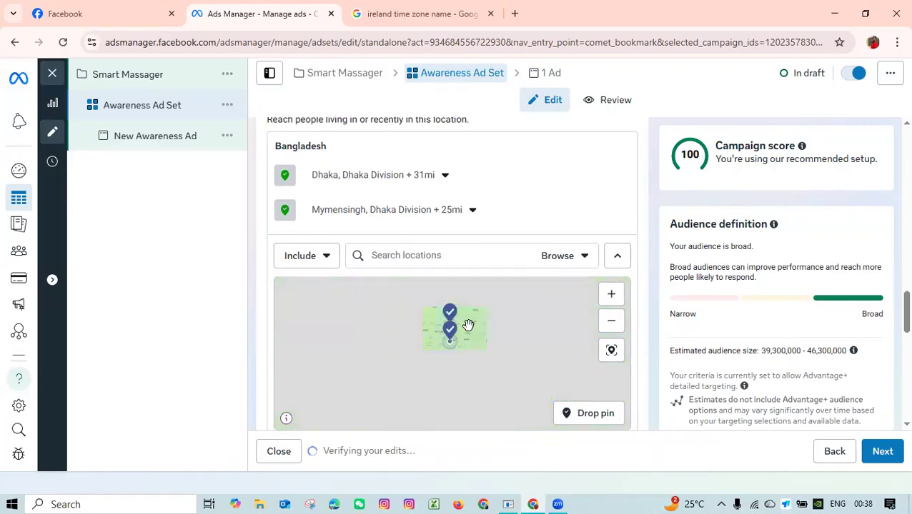
pyautogui.scroll(1, 468, 325)
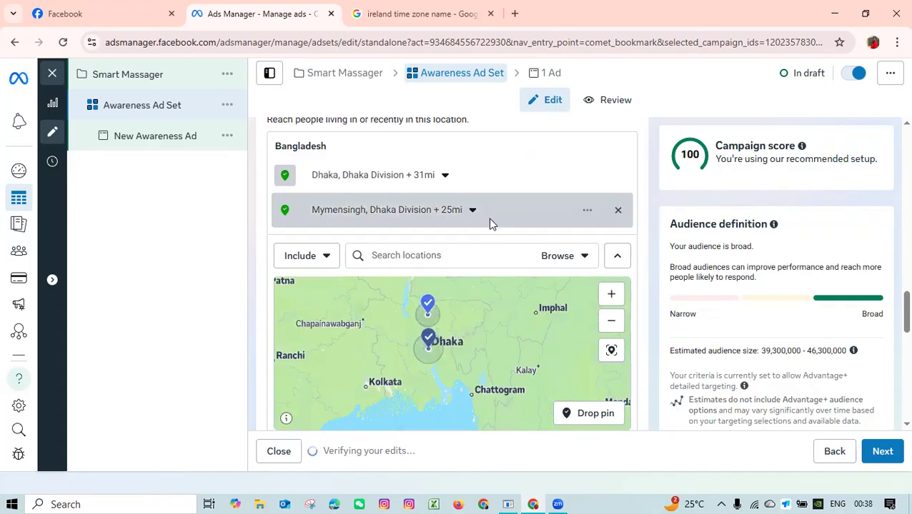
# Expand the optional audience suggestion settings in the Advantage+ audience section.
pyautogui.scroll(-2, 490, 222)
pyautogui.scroll(-2, 413, 331)
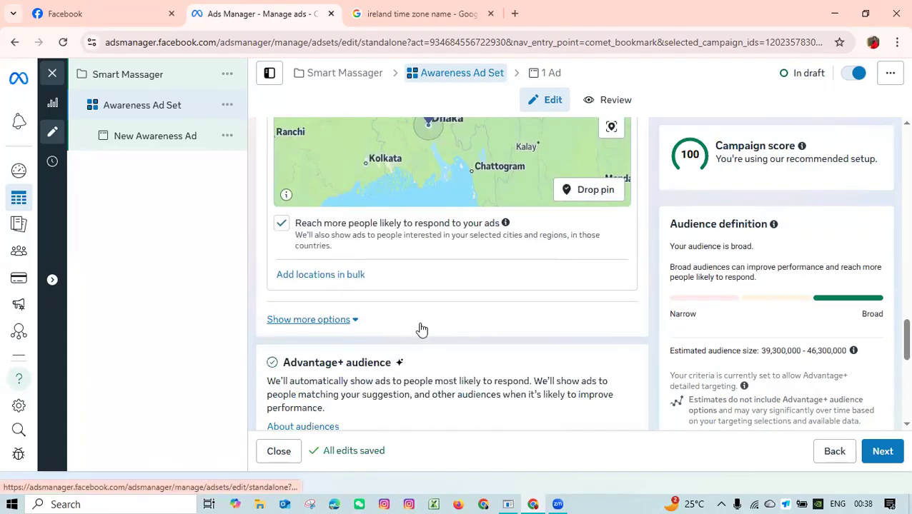
pyautogui.scroll(-2, 421, 329)
pyautogui.scroll(-2, 479, 309)
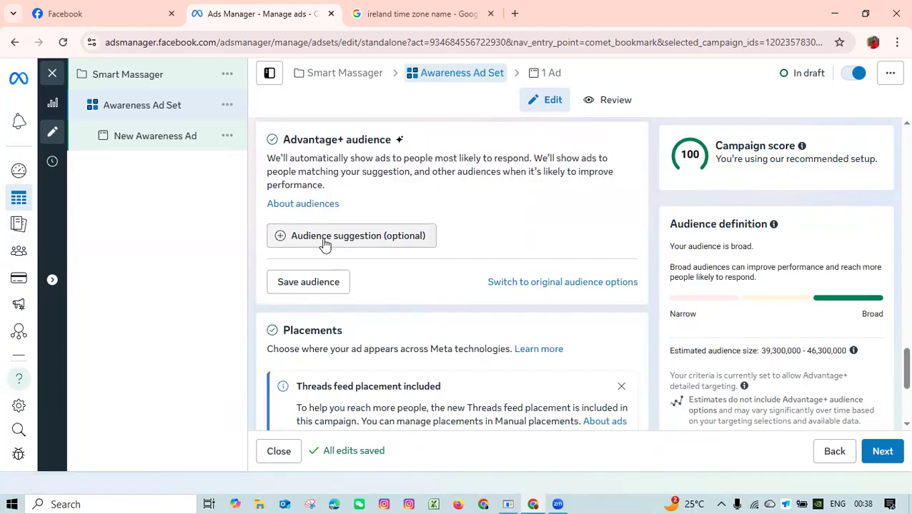
pyautogui.click(351, 245)
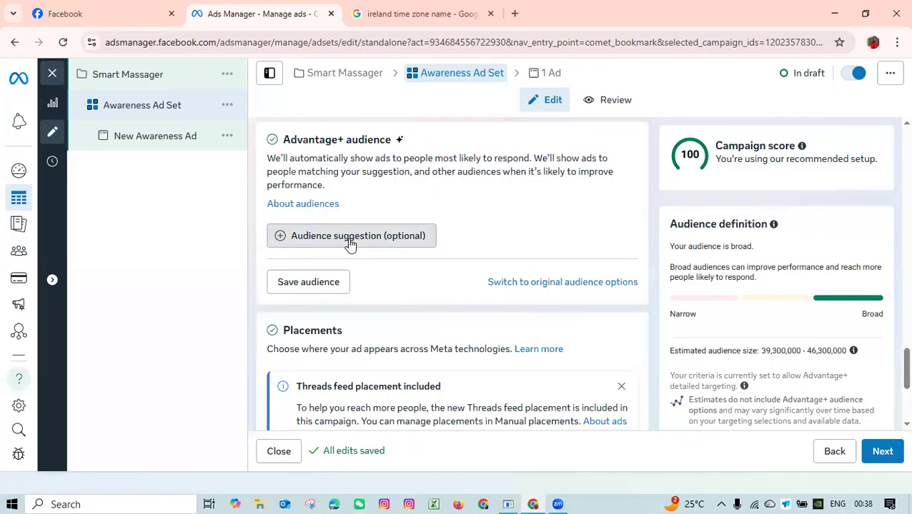
pyautogui.scroll(-2, 434, 293)
pyautogui.scroll(-2, 412, 297)
pyautogui.scroll(-3, 553, 196)
pyautogui.scroll(-3, 460, 340)
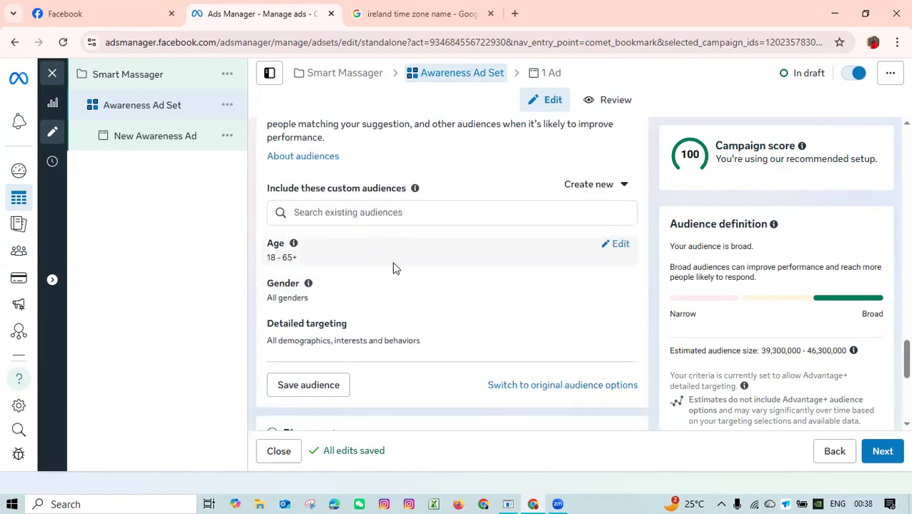
# Set the suggested audience's age range to 20–60.
pyautogui.click(617, 248)
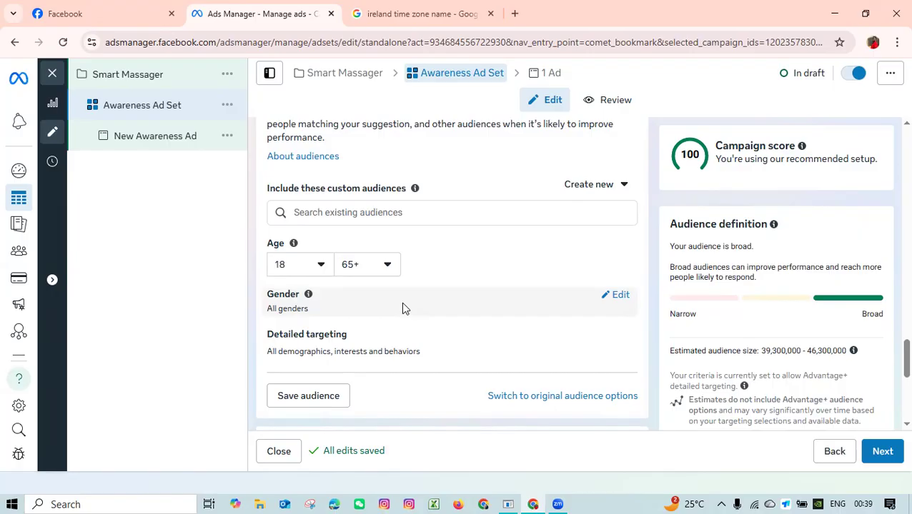
pyautogui.click(321, 266)
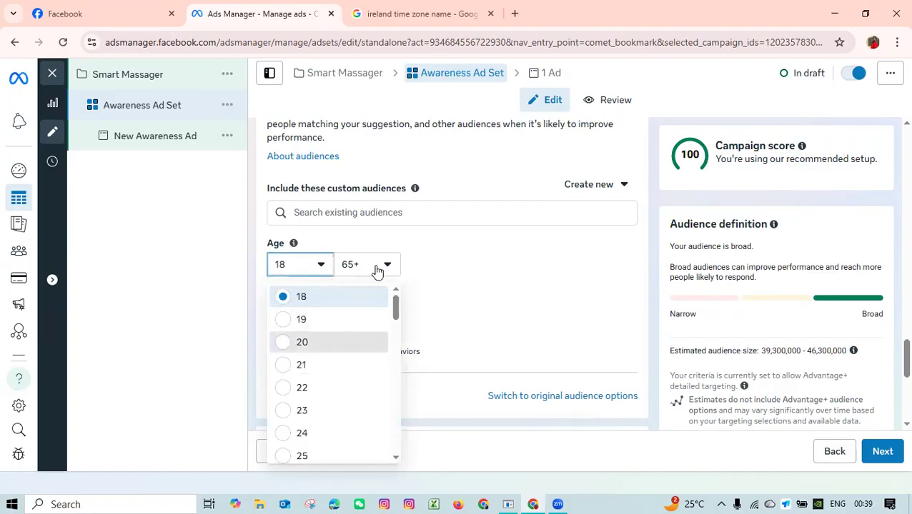
pyautogui.click(361, 338)
pyautogui.scroll(-5, 444, 274)
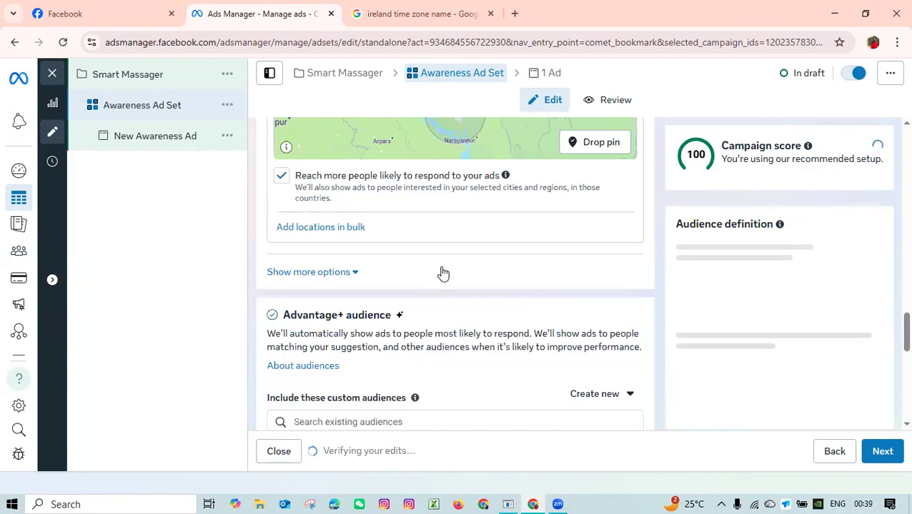
pyautogui.scroll(-5, 381, 306)
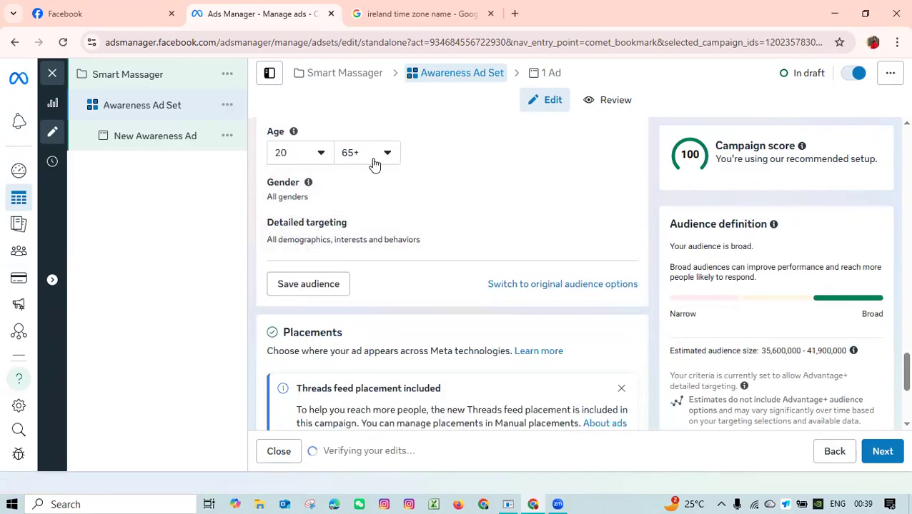
pyautogui.click(375, 165)
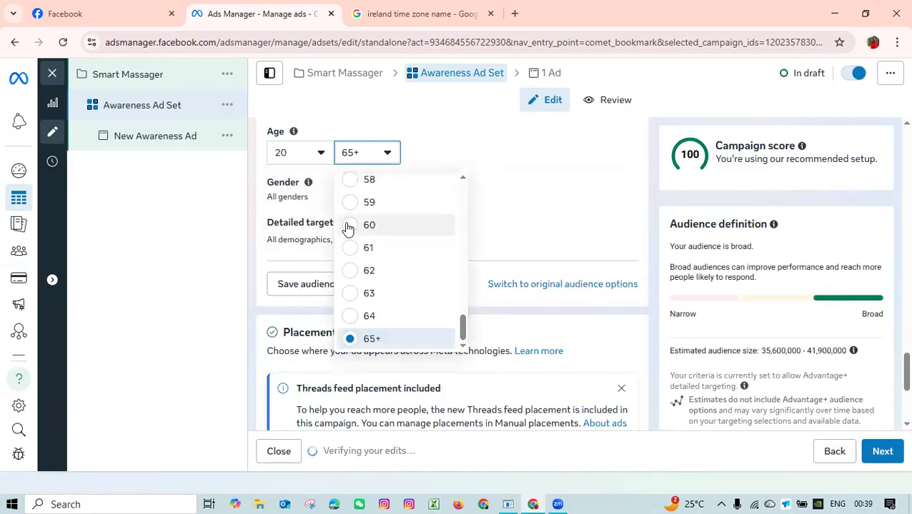
pyautogui.click(492, 164)
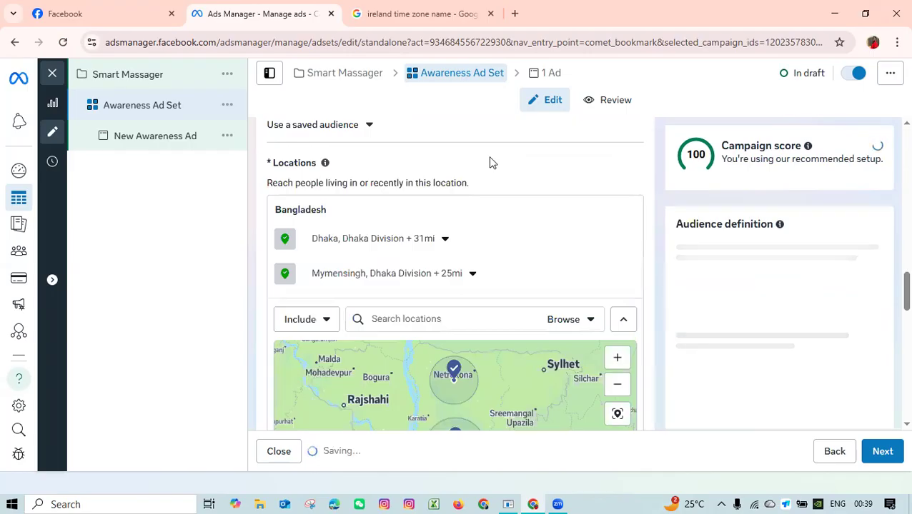
# Edit the suggested audience's gender and set it to Women.
pyautogui.scroll(-3, 474, 272)
pyautogui.scroll(-3, 478, 275)
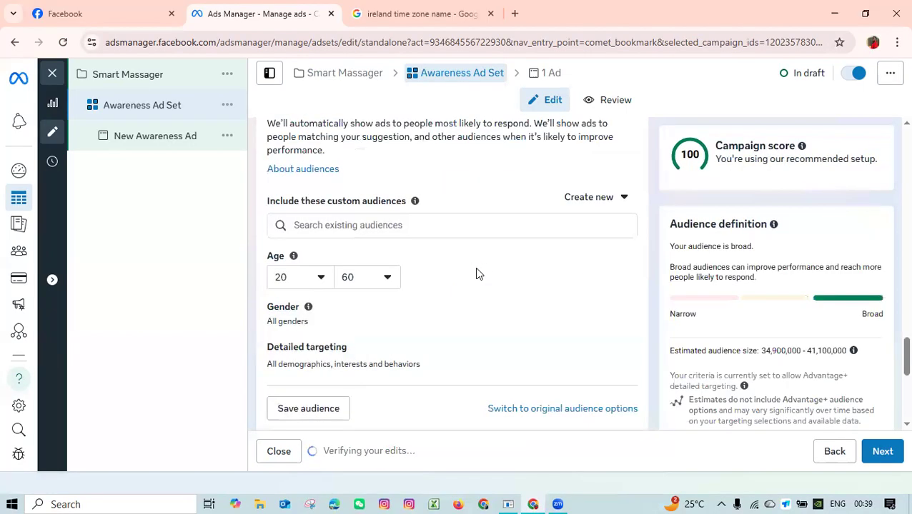
pyautogui.scroll(-2, 478, 273)
pyautogui.moveTo(358, 212)
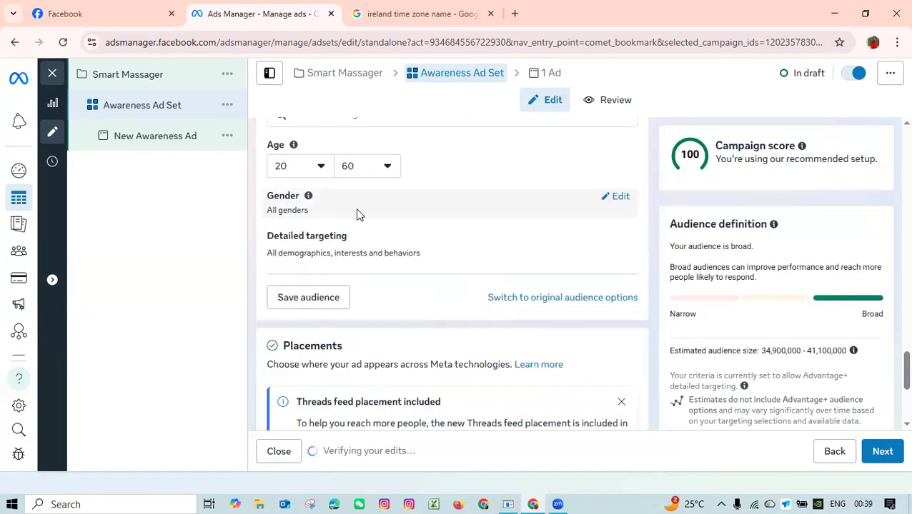
pyautogui.click(619, 198)
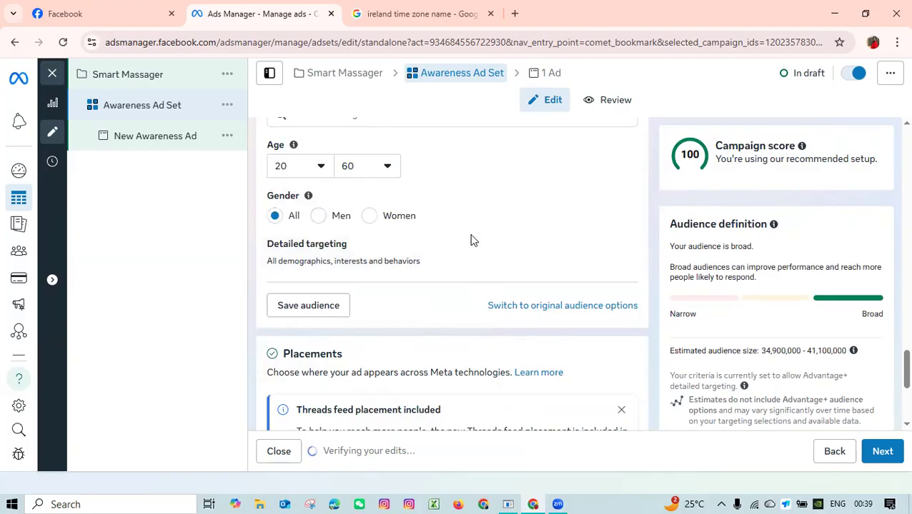
pyautogui.click(368, 221)
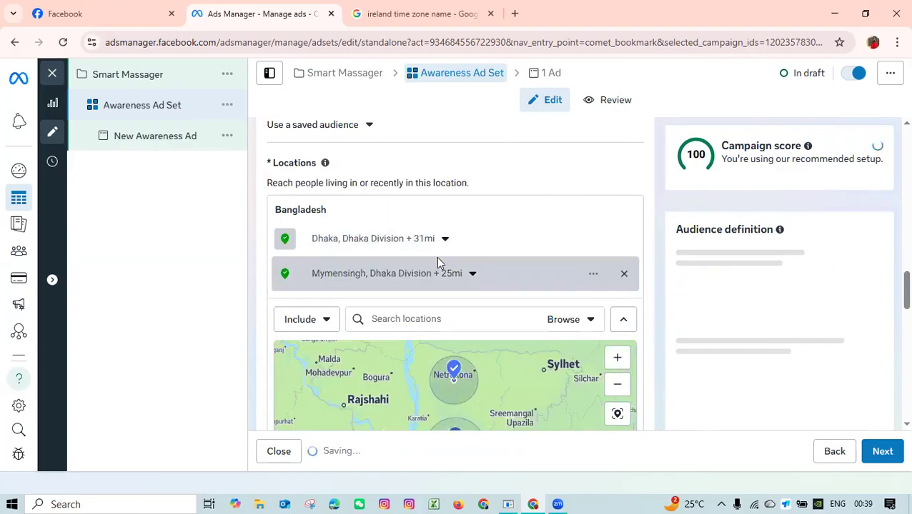
# Set the suggested audience's gender back to All.
pyautogui.scroll(-7, 436, 257)
pyautogui.scroll(-2, 451, 263)
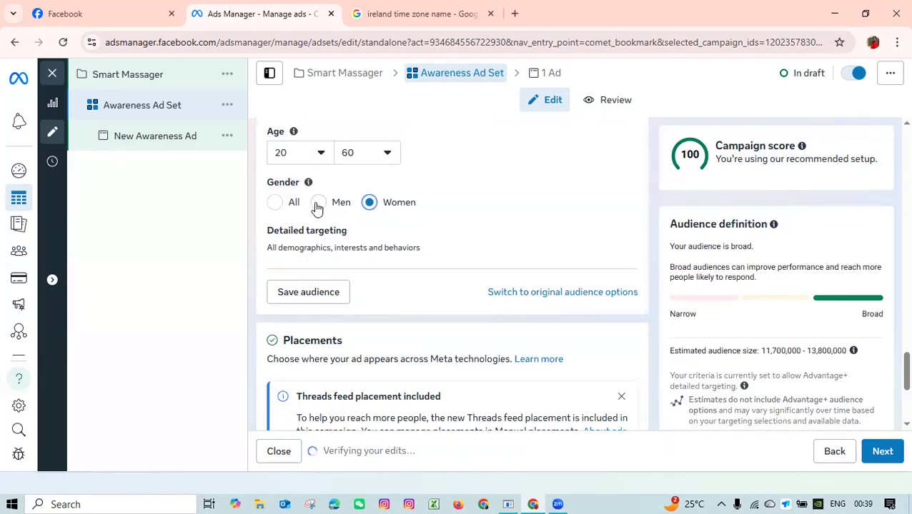
pyautogui.click(274, 205)
pyautogui.scroll(8, 401, 273)
pyautogui.scroll(-4, 400, 268)
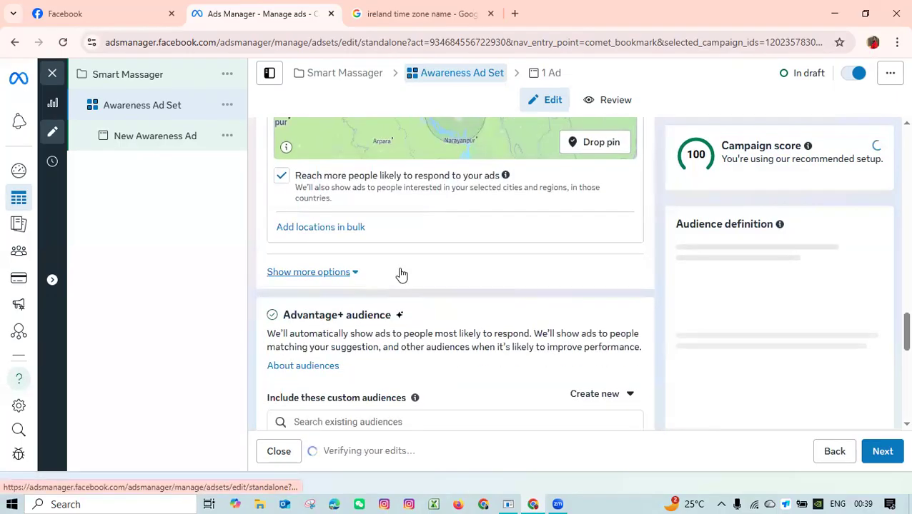
pyautogui.scroll(-6, 401, 275)
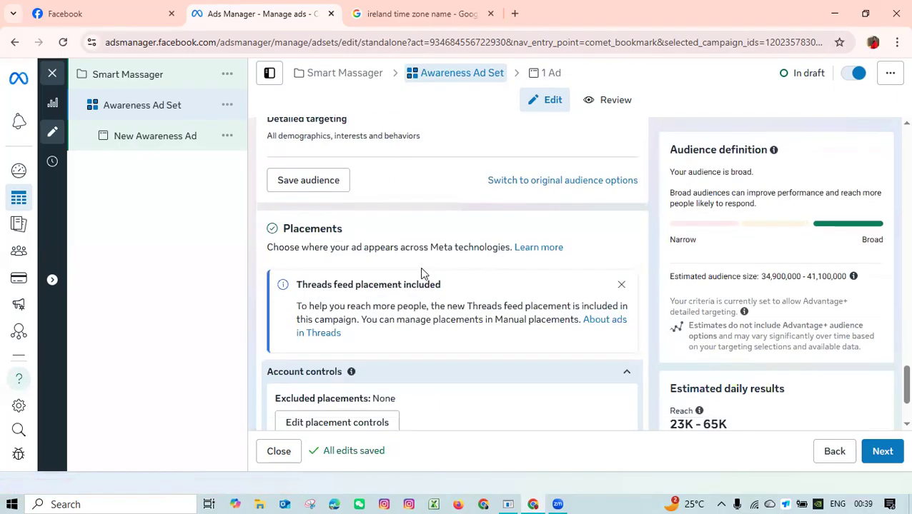
# Examine the settings for creating a lookalike audience, then close them without creating one.
pyautogui.scroll(2, 420, 271)
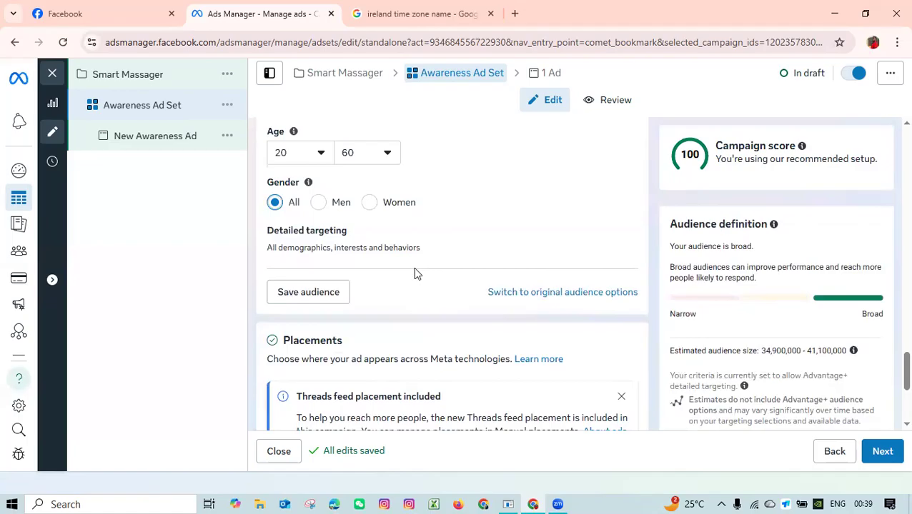
pyautogui.scroll(2, 413, 268)
pyautogui.click(408, 211)
pyautogui.click(605, 185)
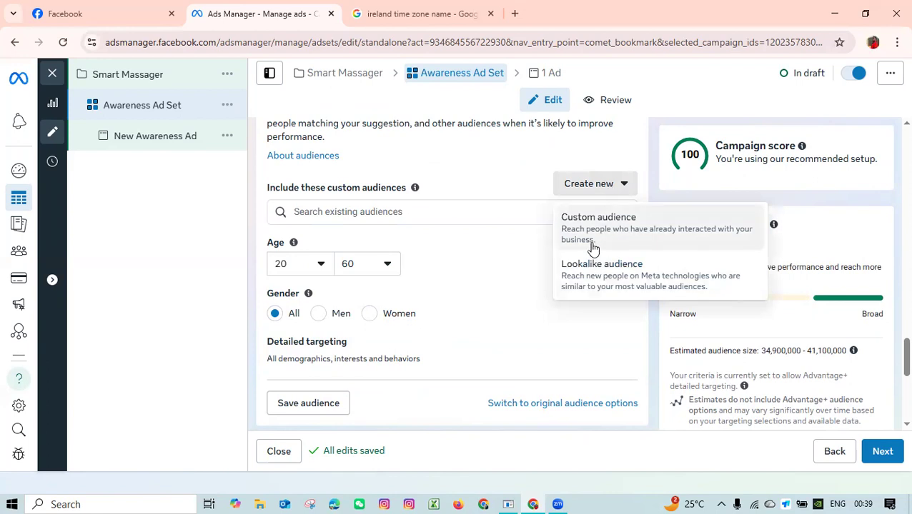
pyautogui.click(602, 283)
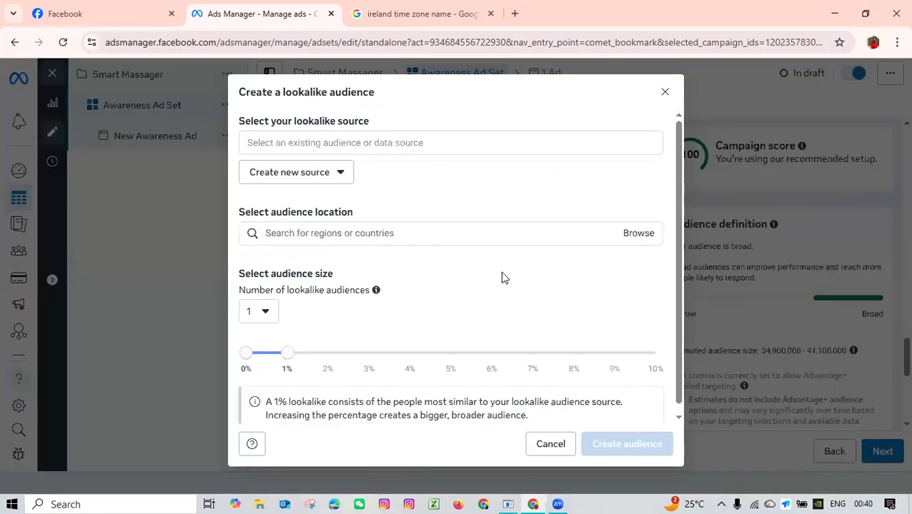
pyautogui.click(663, 92)
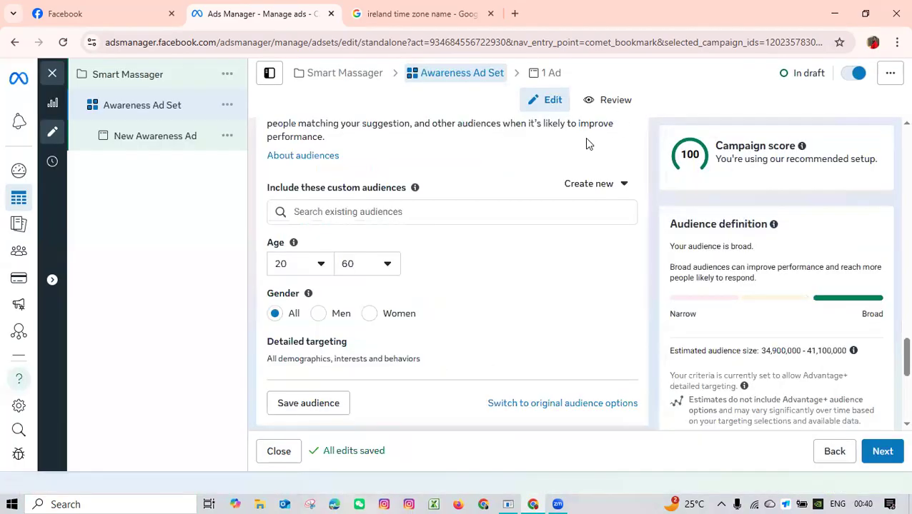
# Show more options in the Placements section below Advantage+ placements.
pyautogui.scroll(-5, 506, 255)
pyautogui.scroll(1, 506, 255)
pyautogui.scroll(3, 506, 255)
pyautogui.scroll(-5, 355, 395)
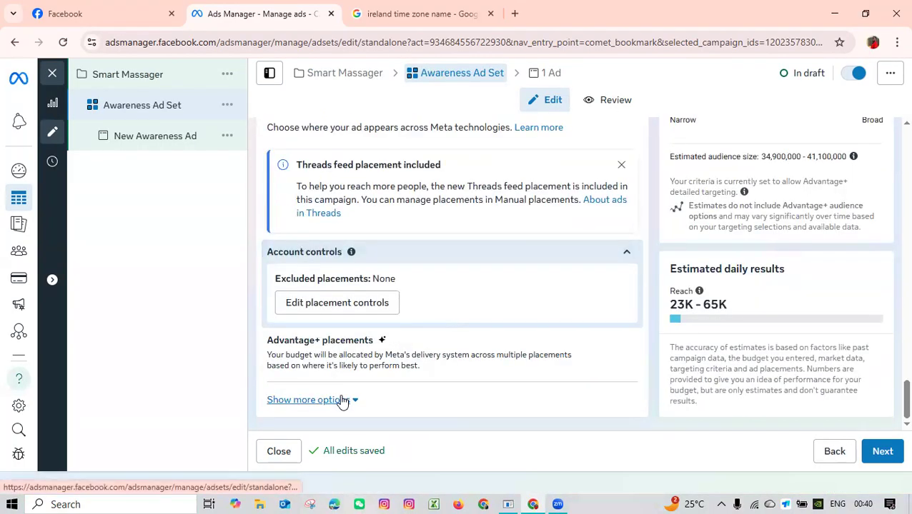
pyautogui.click(346, 401)
pyautogui.scroll(-4, 409, 311)
pyautogui.scroll(10, 425, 301)
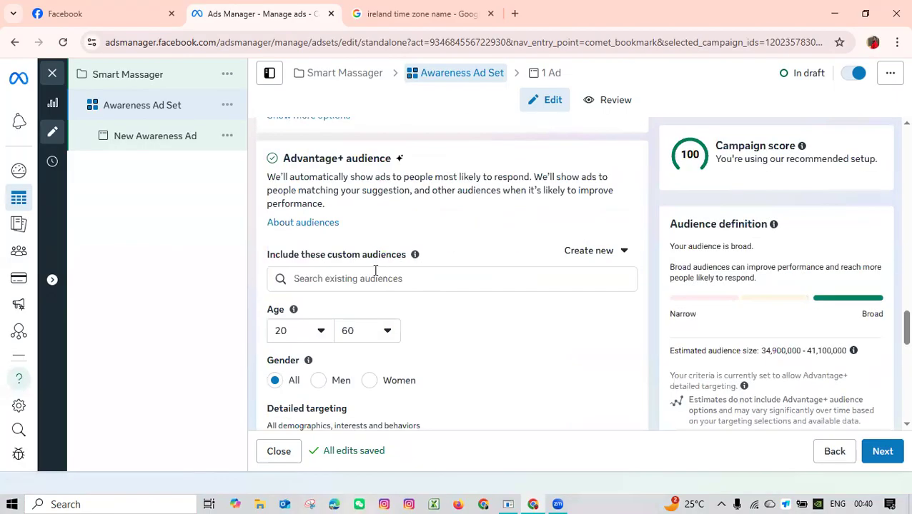
# Switch the ad set from Advantage+ audience to the original audience options.
pyautogui.scroll(3, 451, 286)
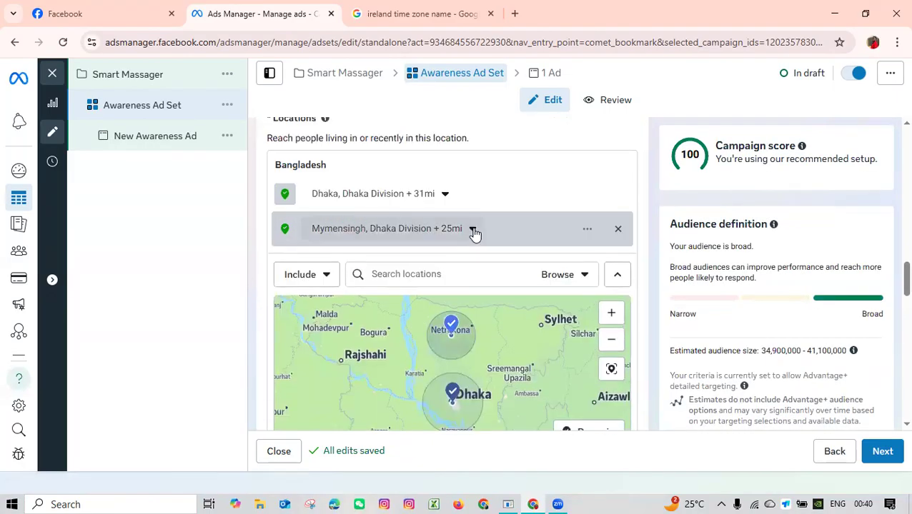
pyautogui.scroll(2, 505, 238)
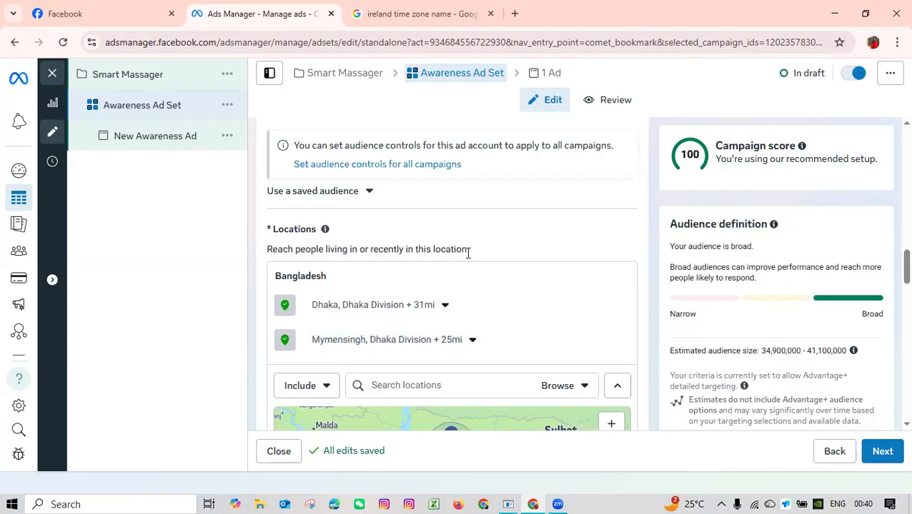
pyautogui.scroll(2, 468, 252)
pyautogui.scroll(4, 468, 254)
pyautogui.scroll(-8, 466, 259)
pyautogui.scroll(-4, 468, 263)
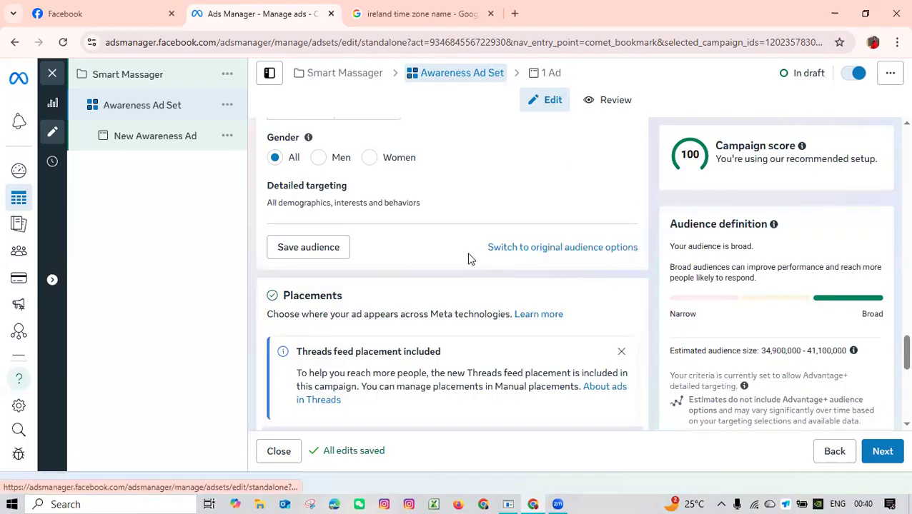
pyautogui.scroll(2, 401, 258)
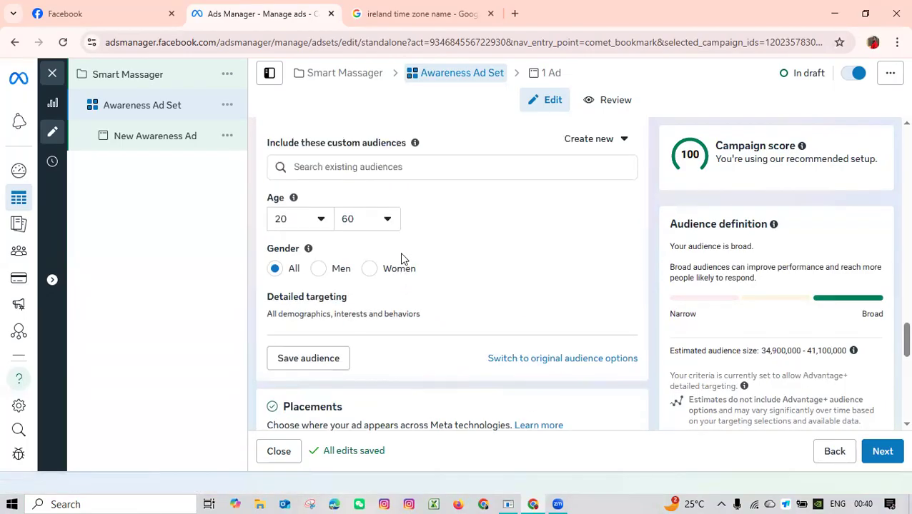
pyautogui.click(536, 363)
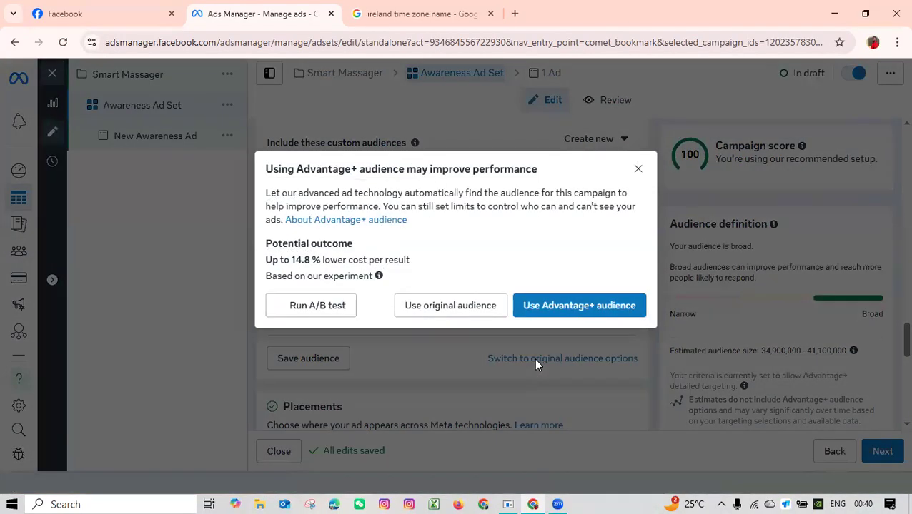
pyautogui.click(474, 308)
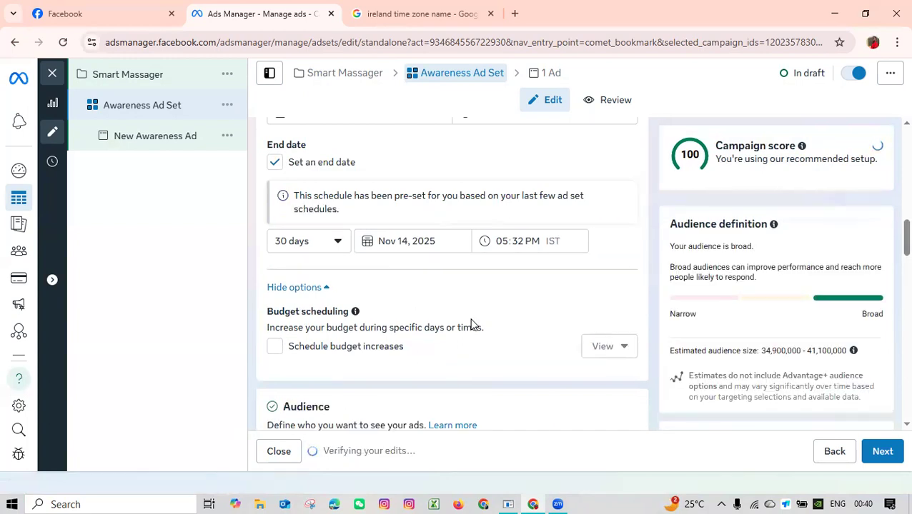
# Examine the ad set's original audience options, including the saved audience choices, and stay on creating a new audience.
pyautogui.scroll(-5, 471, 324)
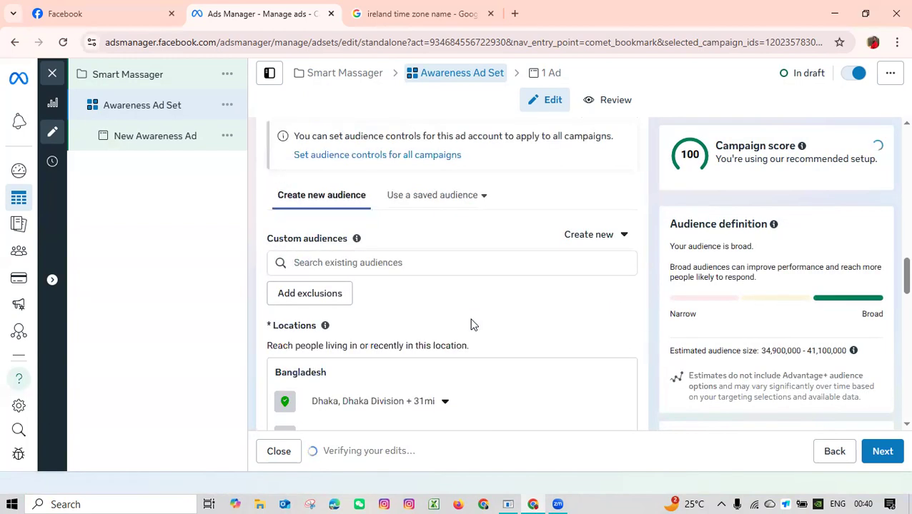
pyautogui.scroll(-3, 471, 324)
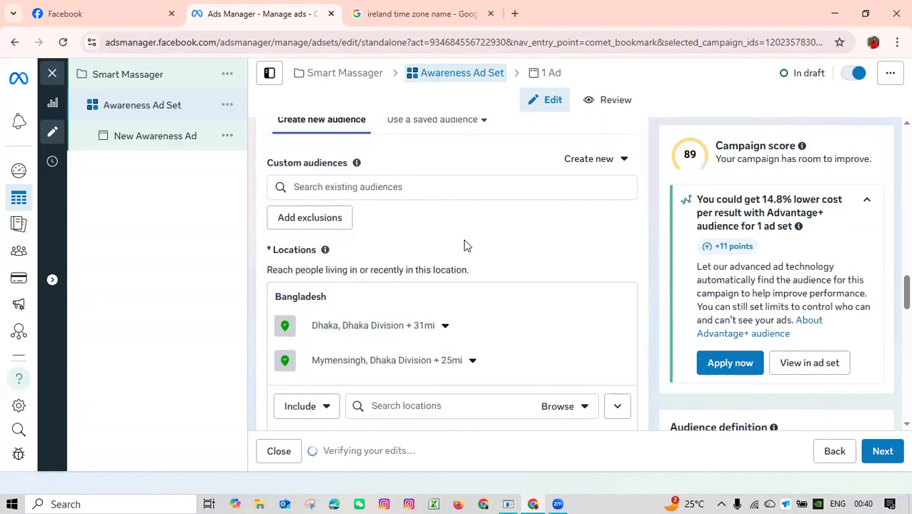
pyautogui.scroll(-4, 464, 246)
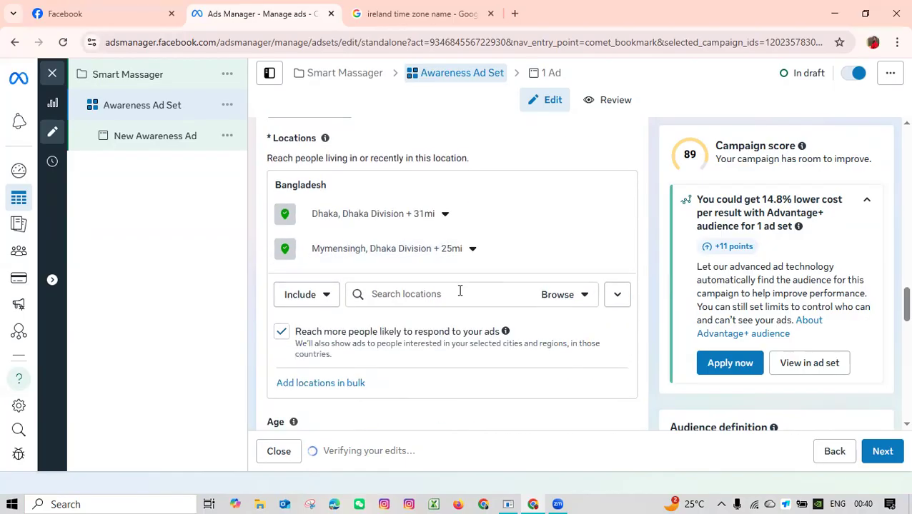
pyautogui.scroll(-5, 452, 310)
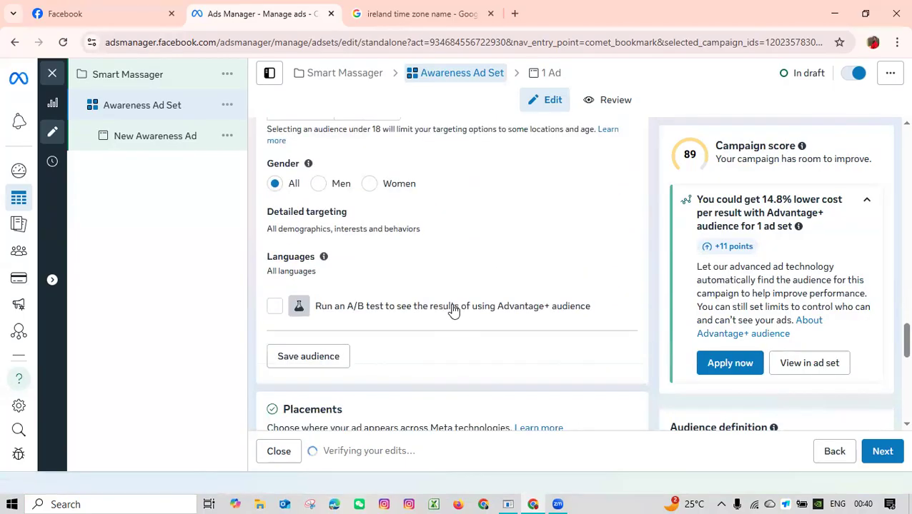
pyautogui.scroll(2, 413, 279)
pyautogui.scroll(3, 422, 286)
pyautogui.scroll(5, 442, 289)
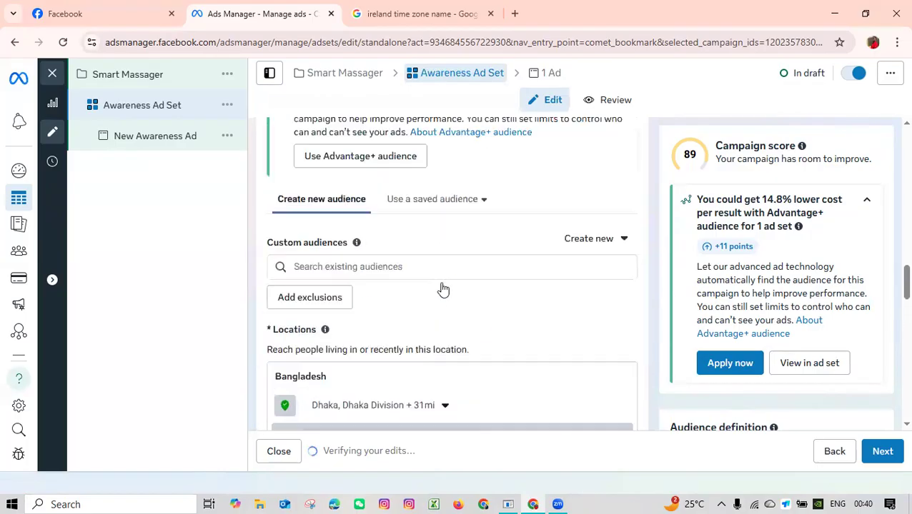
pyautogui.click(428, 240)
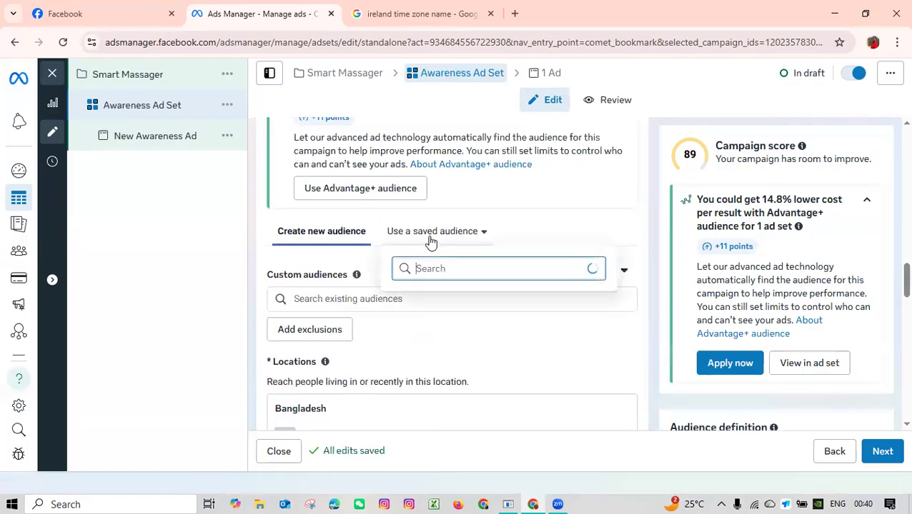
pyautogui.click(311, 237)
# Examine the lookalike audience settings and the options for creating a new source, then close them without creating an audience.
pyautogui.click(591, 272)
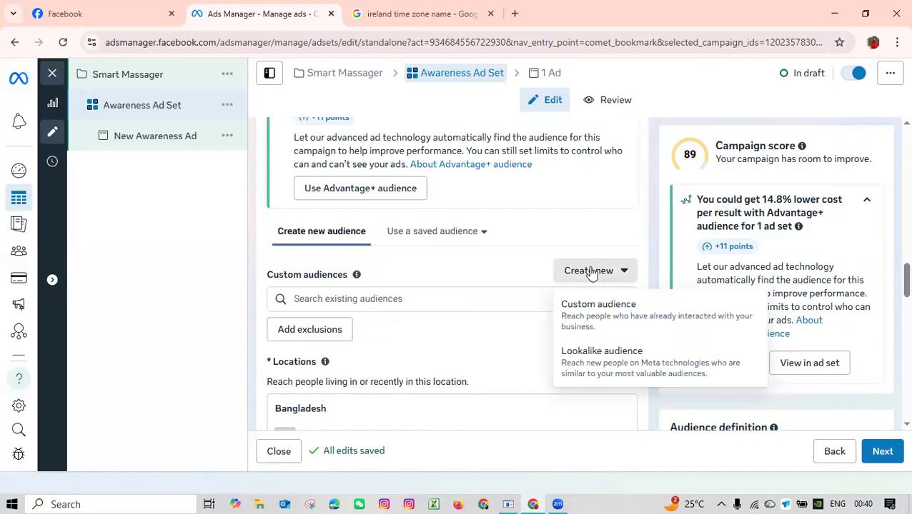
pyautogui.click(592, 364)
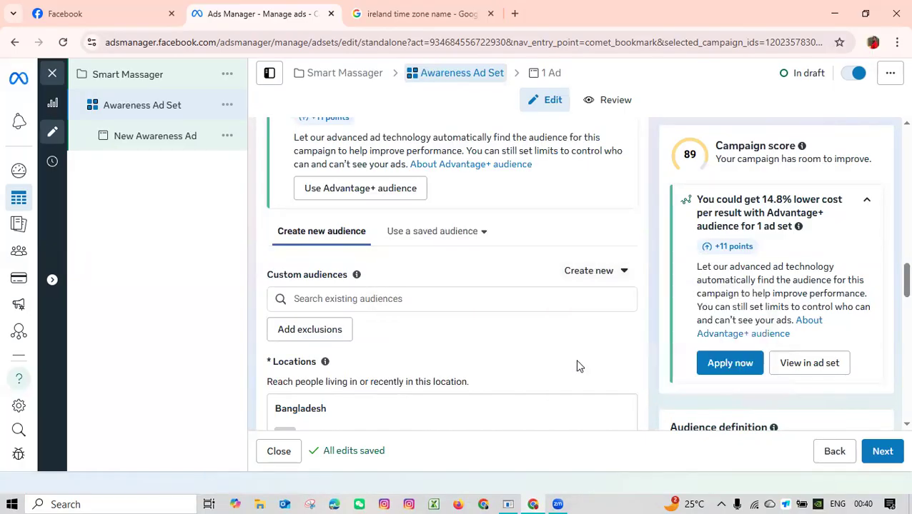
pyautogui.click(303, 178)
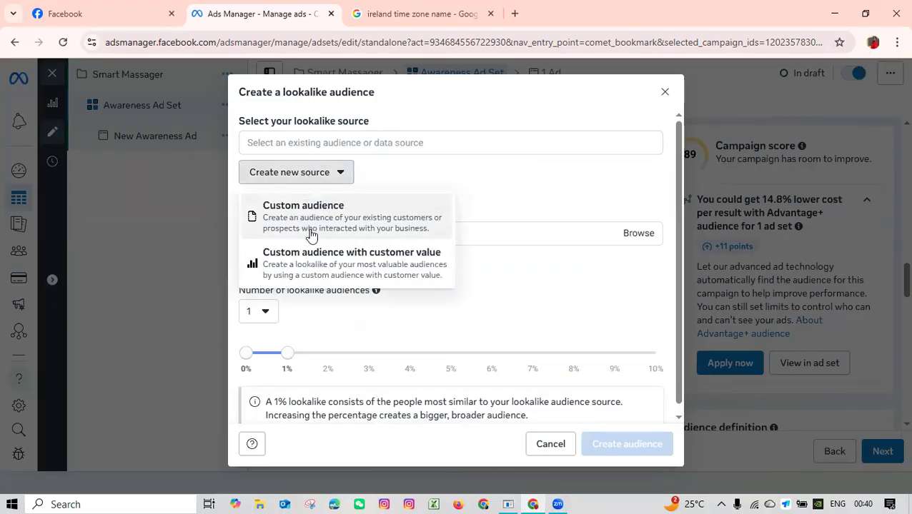
pyautogui.click(620, 152)
pyautogui.click(664, 91)
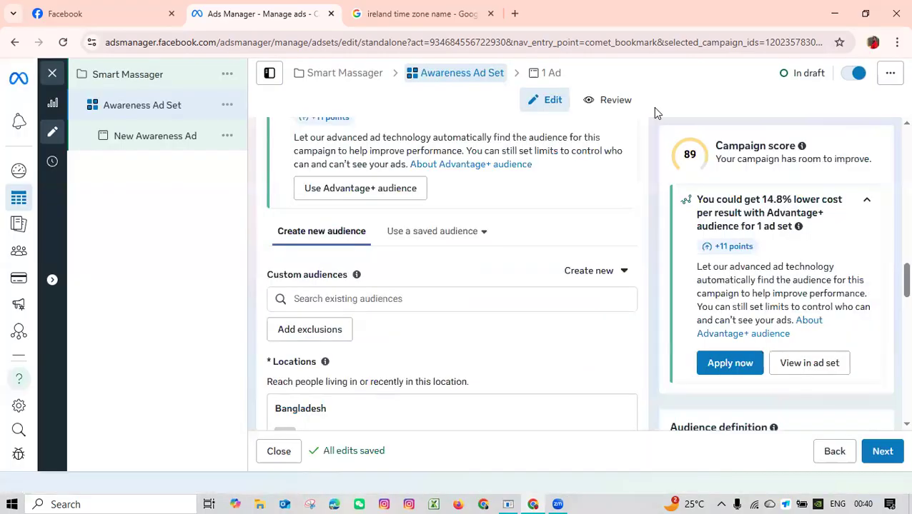
pyautogui.click(580, 278)
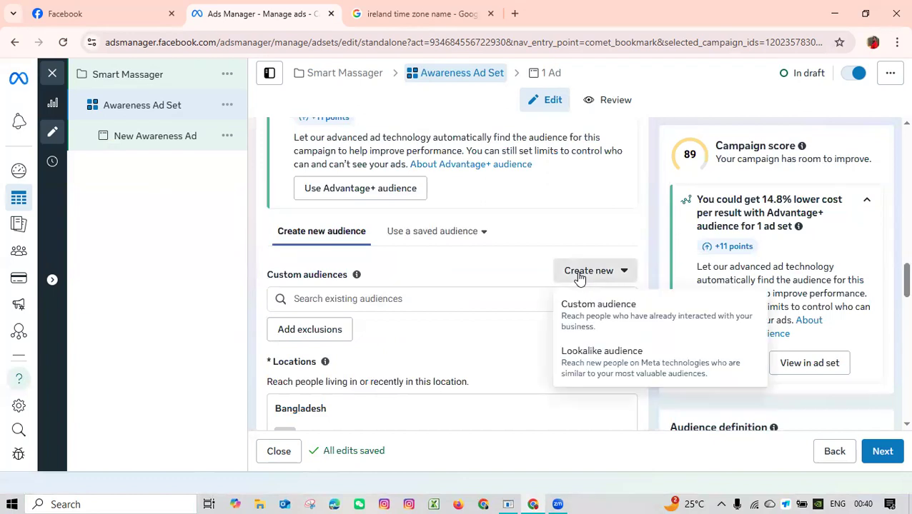
pyautogui.click(586, 354)
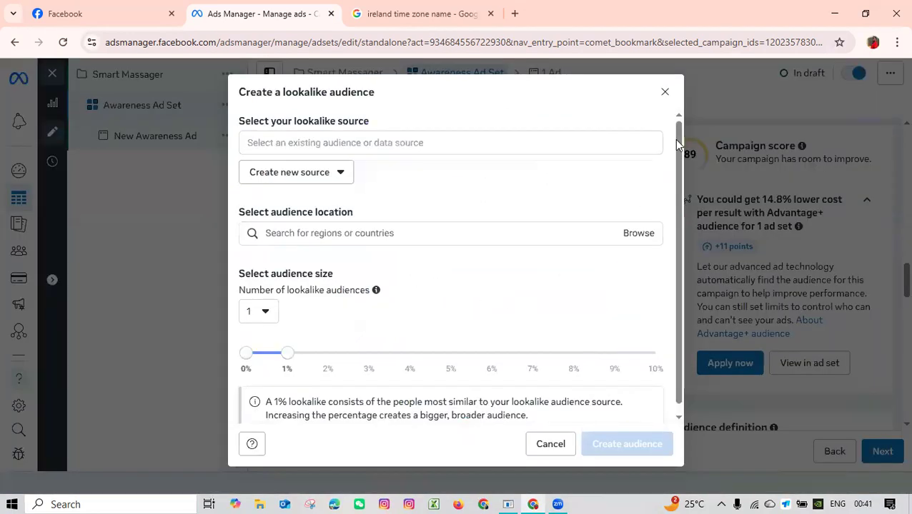
pyautogui.click(665, 92)
# View the custom audience sources without choosing one, then show the exclusion field for custom audiences.
pyautogui.click(593, 272)
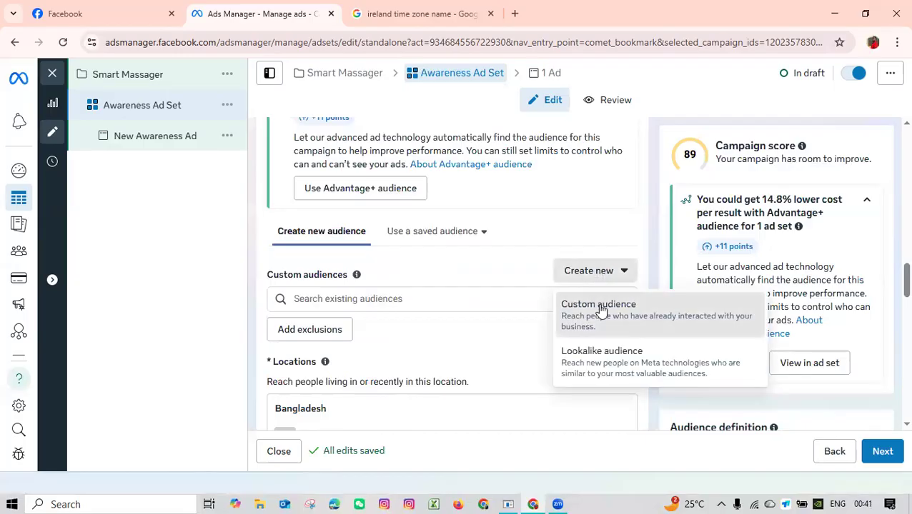
pyautogui.click(599, 306)
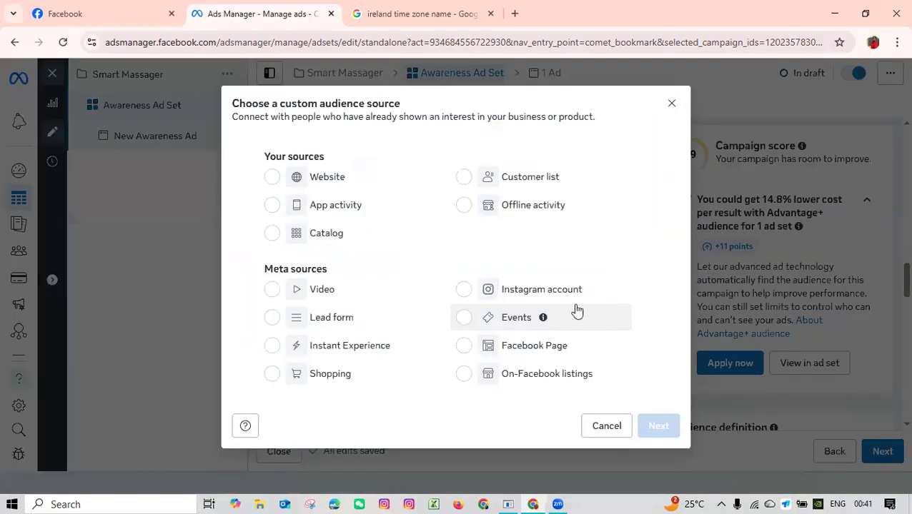
pyautogui.click(671, 103)
pyautogui.scroll(-2, 465, 323)
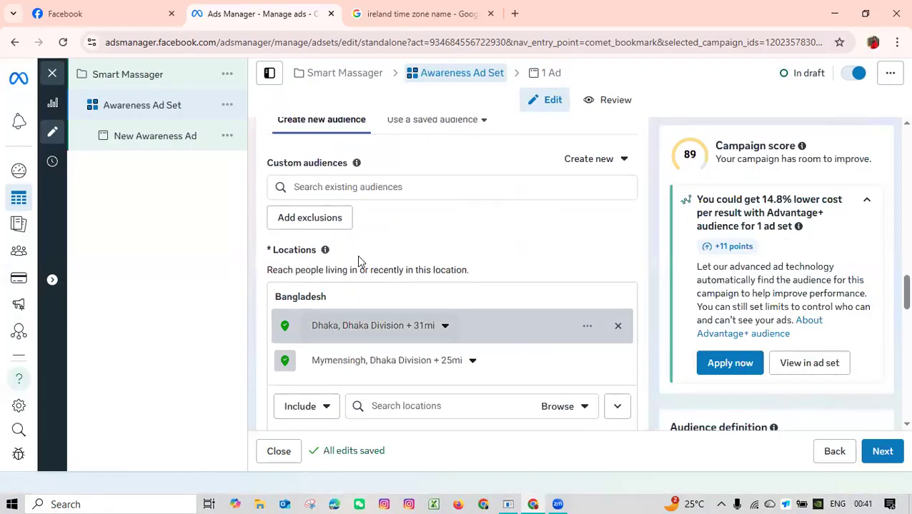
pyautogui.click(309, 217)
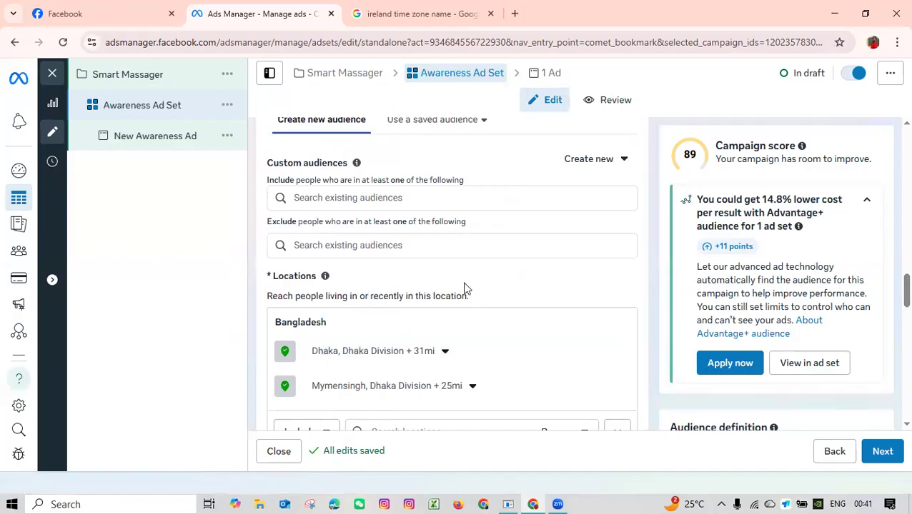
# Review the audience details offered for saving, then cancel without saving the audience.
pyautogui.scroll(-3, 464, 290)
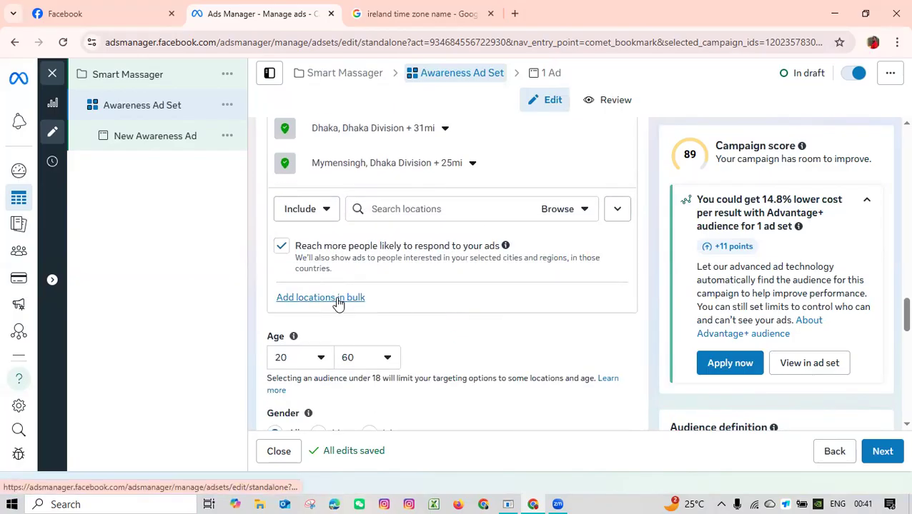
pyautogui.scroll(-3, 435, 313)
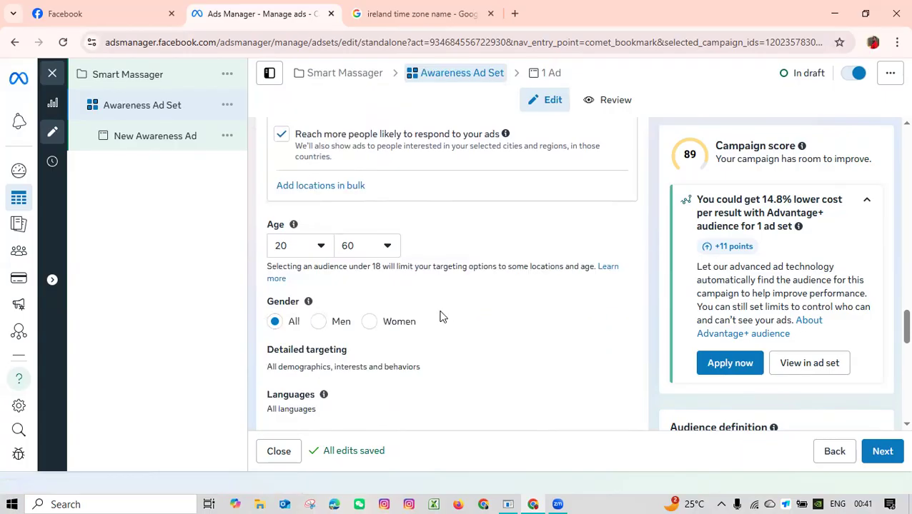
pyautogui.scroll(-2, 386, 342)
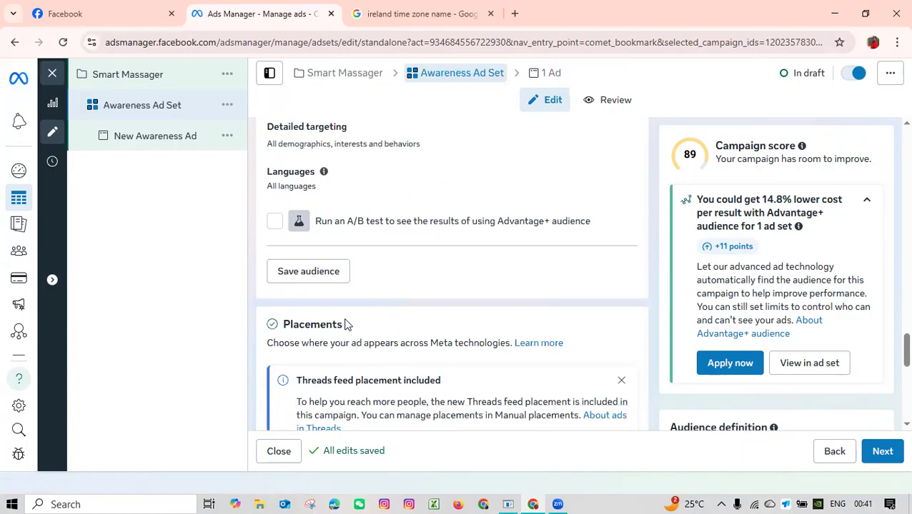
pyautogui.click(331, 278)
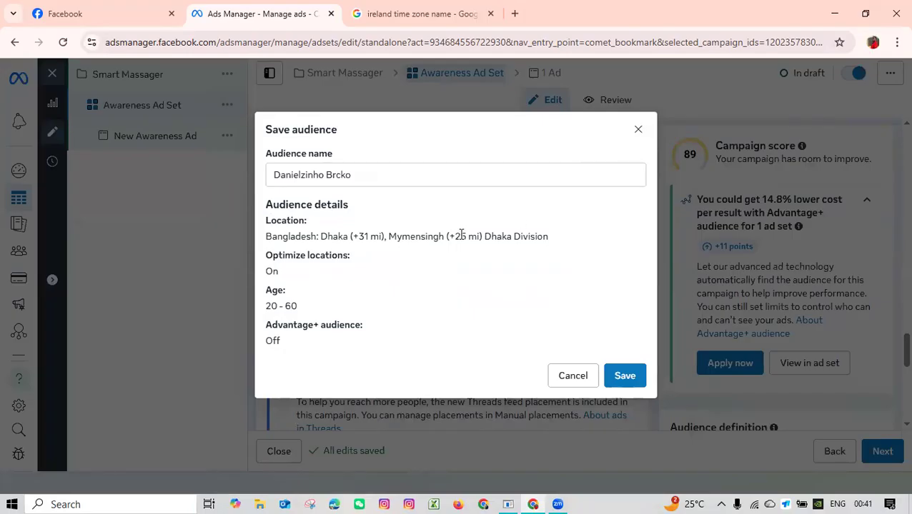
pyautogui.click(575, 376)
# Check the option for using a saved audience, then return to creating a new audience.
pyautogui.scroll(4, 444, 323)
pyautogui.scroll(1, 428, 323)
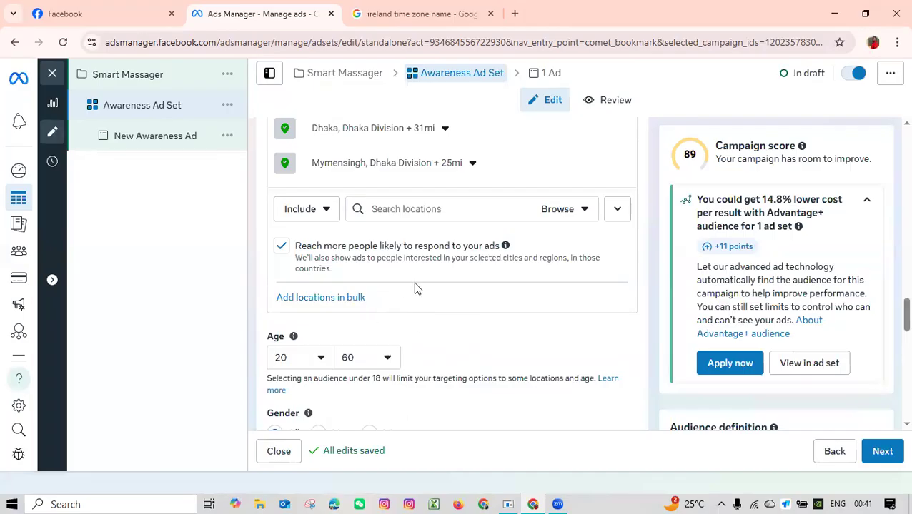
pyautogui.scroll(4, 444, 241)
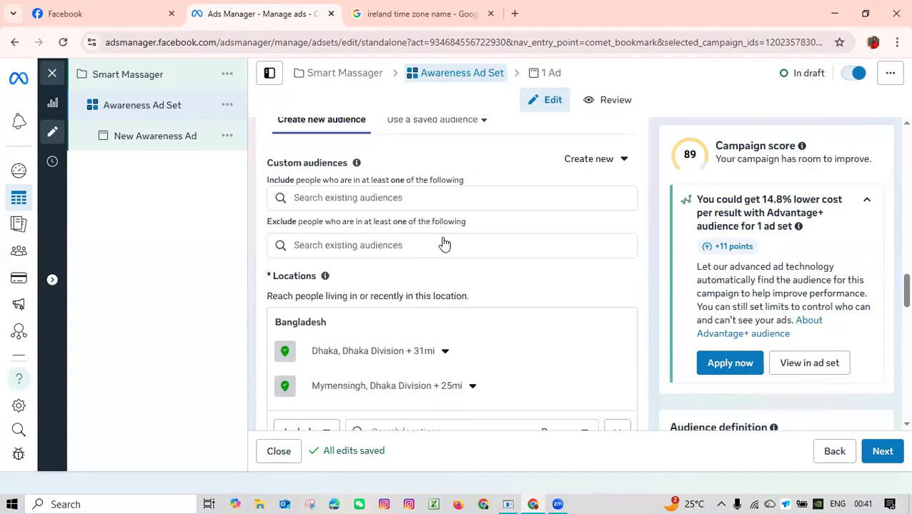
pyautogui.scroll(2, 423, 253)
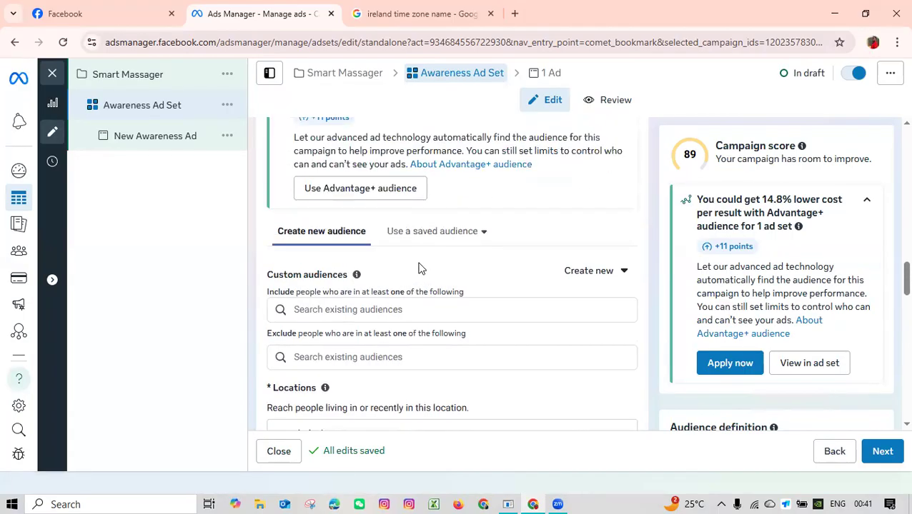
pyautogui.click(423, 230)
pyautogui.click(336, 233)
# Switch the ad set from the original audience options back to Advantage+ audience.
pyautogui.scroll(1, 359, 236)
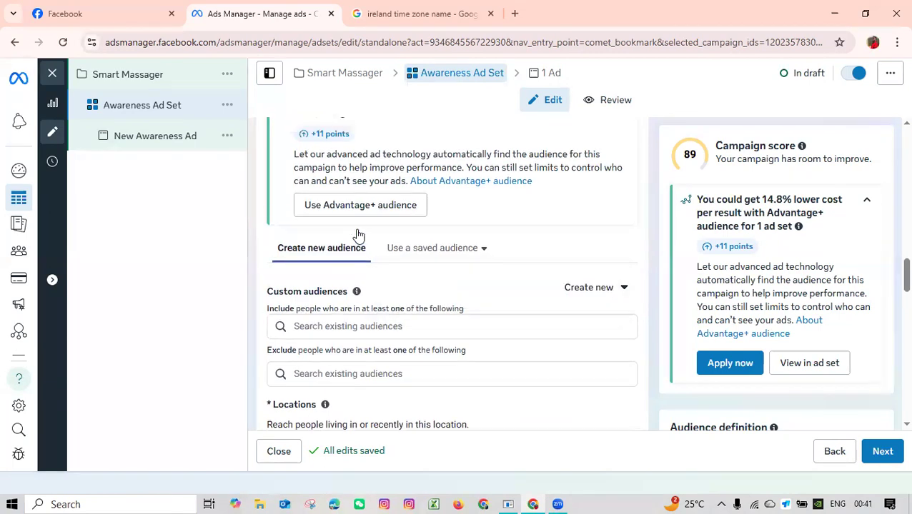
pyautogui.scroll(1, 359, 236)
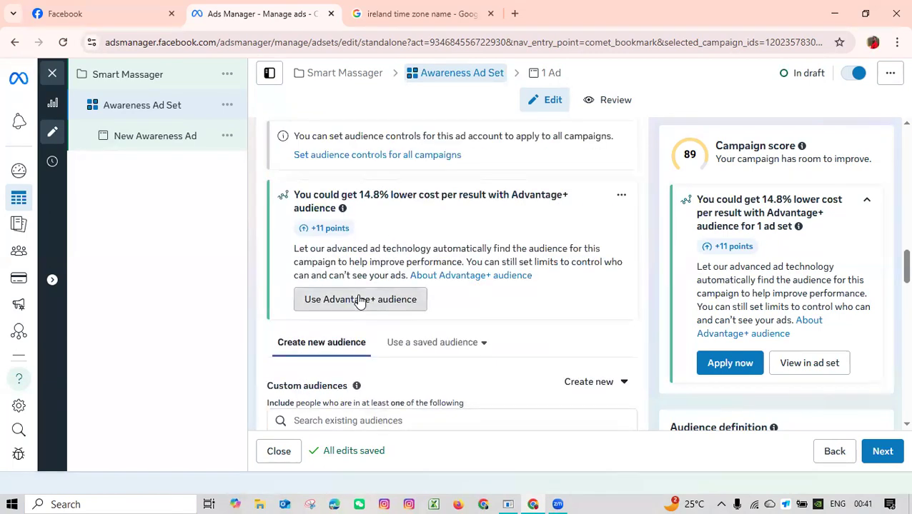
pyautogui.click(359, 301)
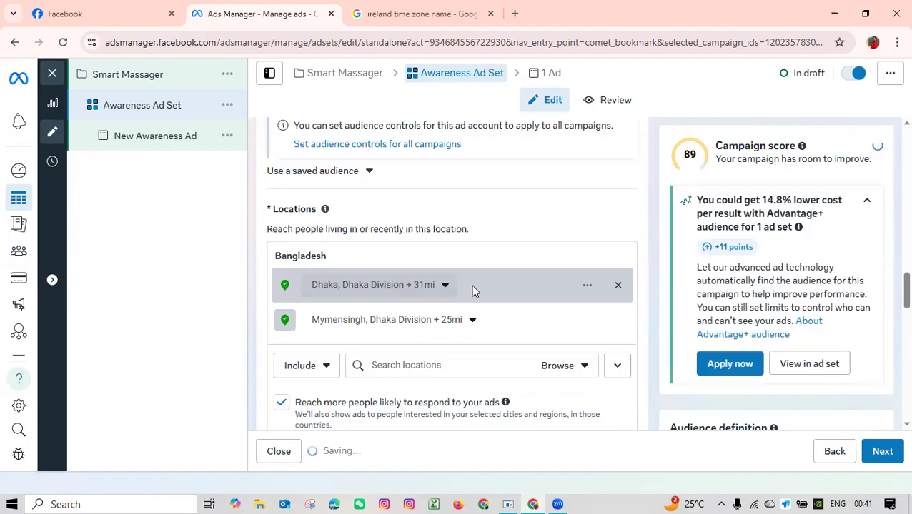
# Apply the saved audience Learn English in the ad set's audience controls and review its location and age settings.
pyautogui.scroll(-8, 472, 291)
pyautogui.scroll(-3, 472, 291)
pyautogui.scroll(-2, 472, 291)
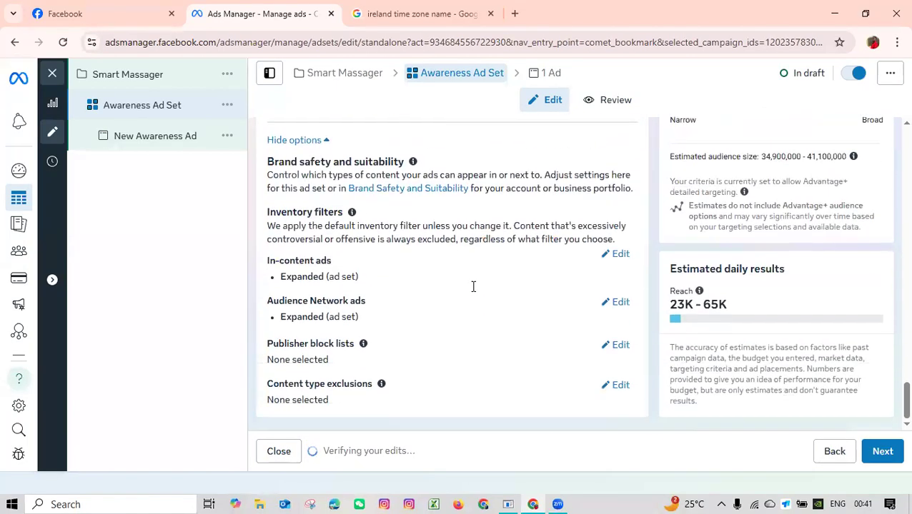
pyautogui.scroll(3, 472, 289)
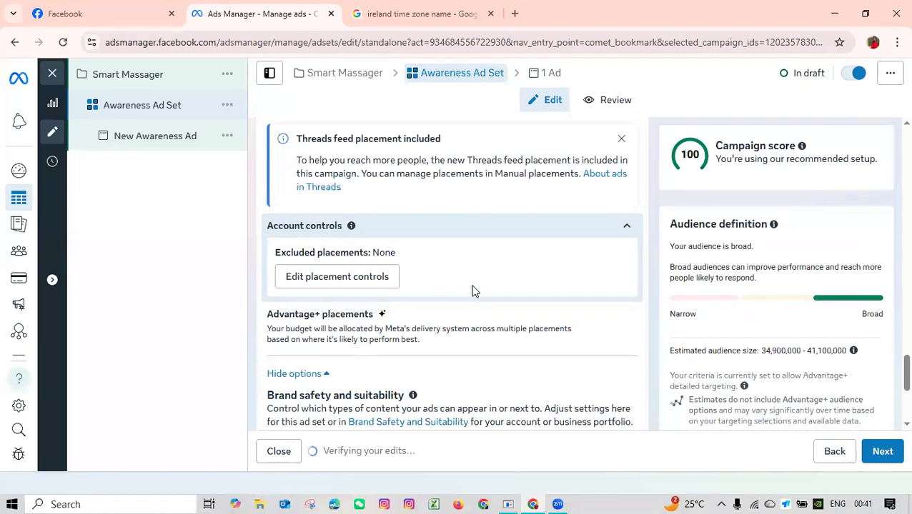
pyautogui.scroll(5, 472, 291)
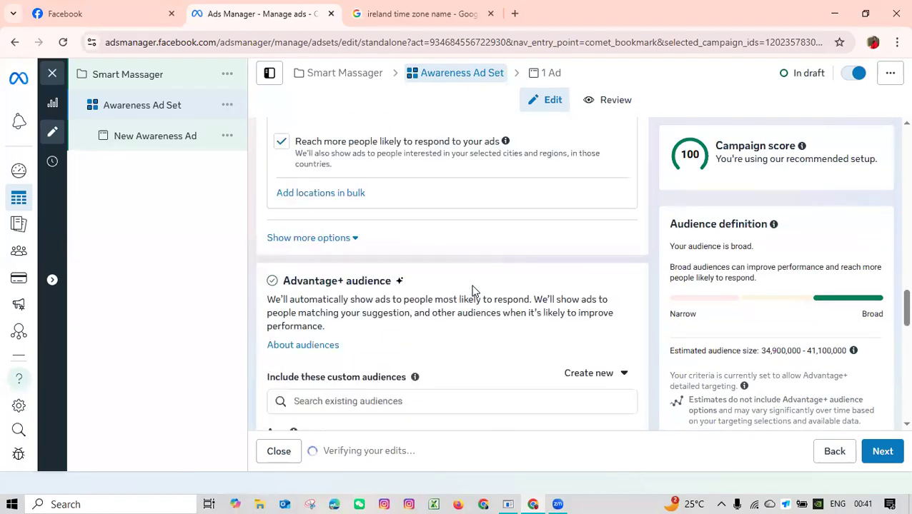
pyautogui.scroll(3, 401, 312)
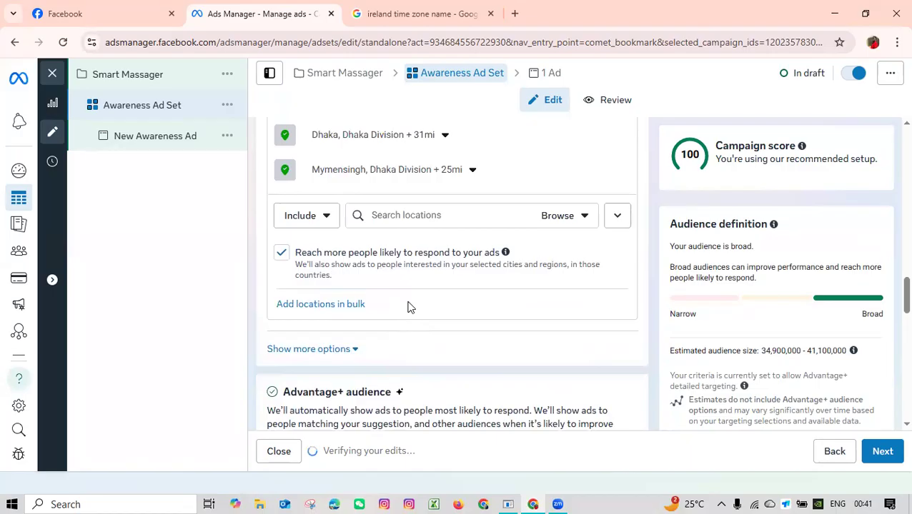
pyautogui.scroll(2, 500, 291)
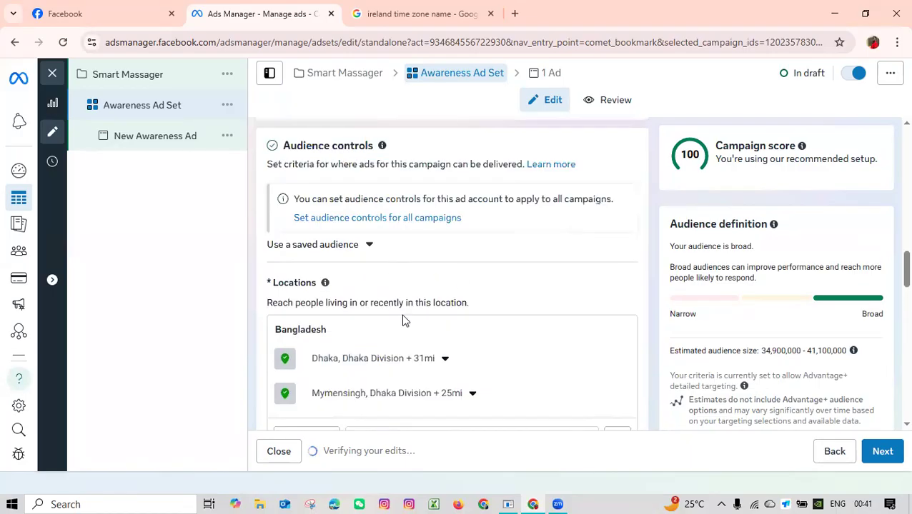
pyautogui.click(371, 246)
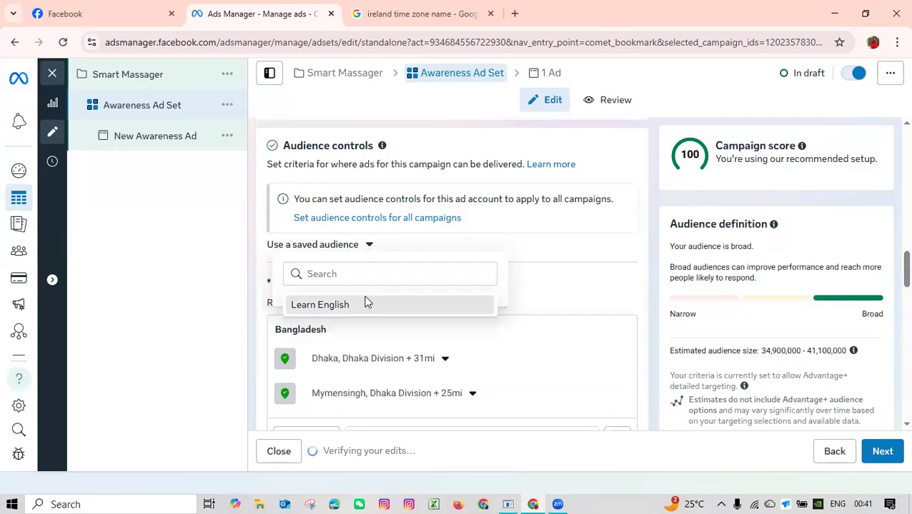
pyautogui.click(366, 303)
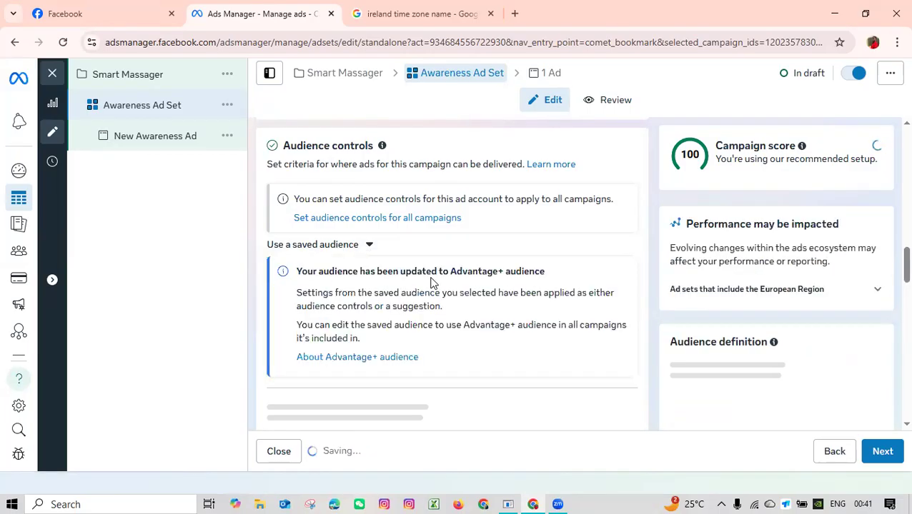
pyautogui.scroll(-2, 431, 284)
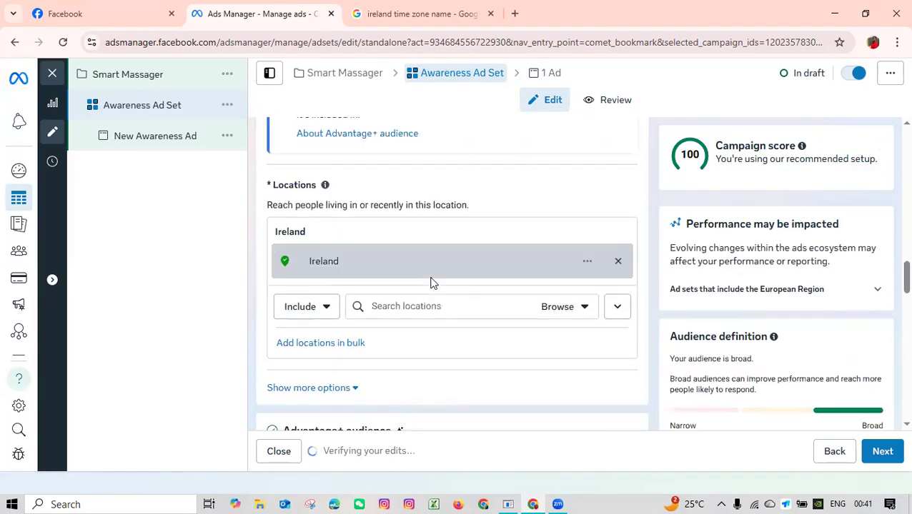
pyautogui.scroll(-4, 431, 284)
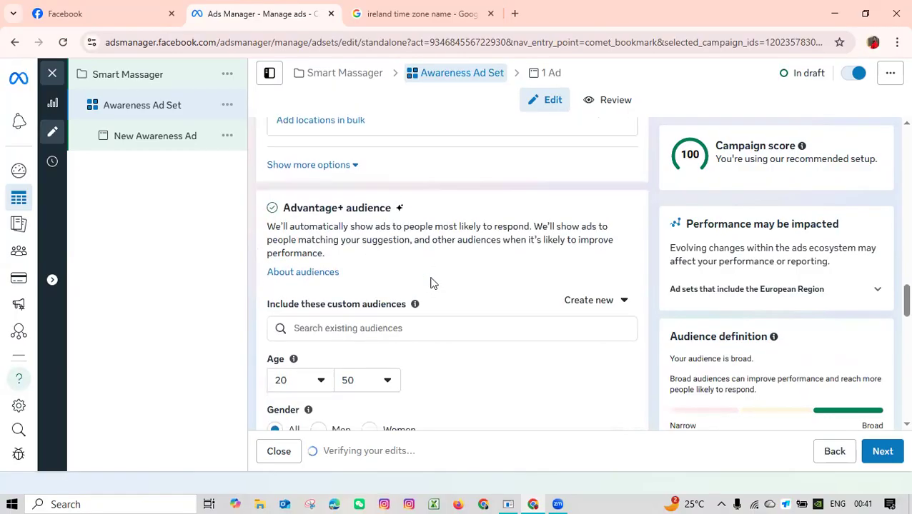
# Switch the ad set from Advantage+ audience to the original audience options.
pyautogui.scroll(-4, 431, 283)
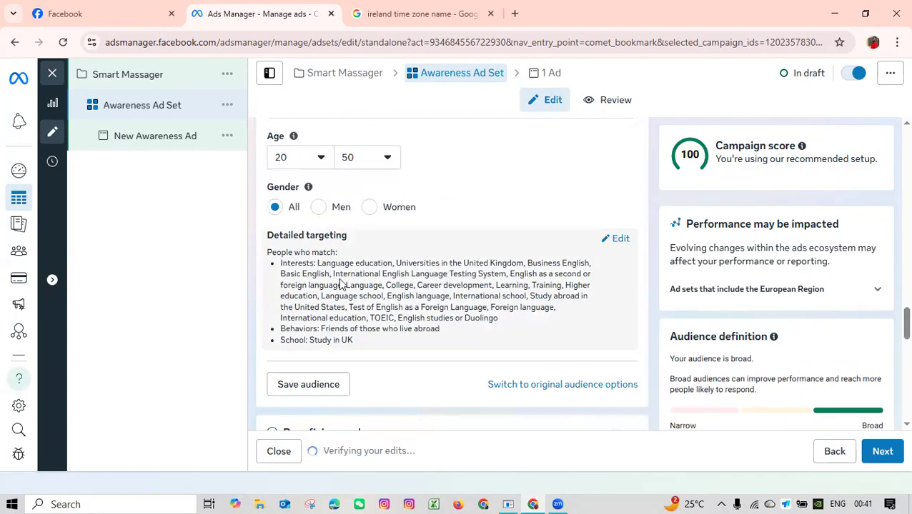
pyautogui.scroll(-2, 343, 284)
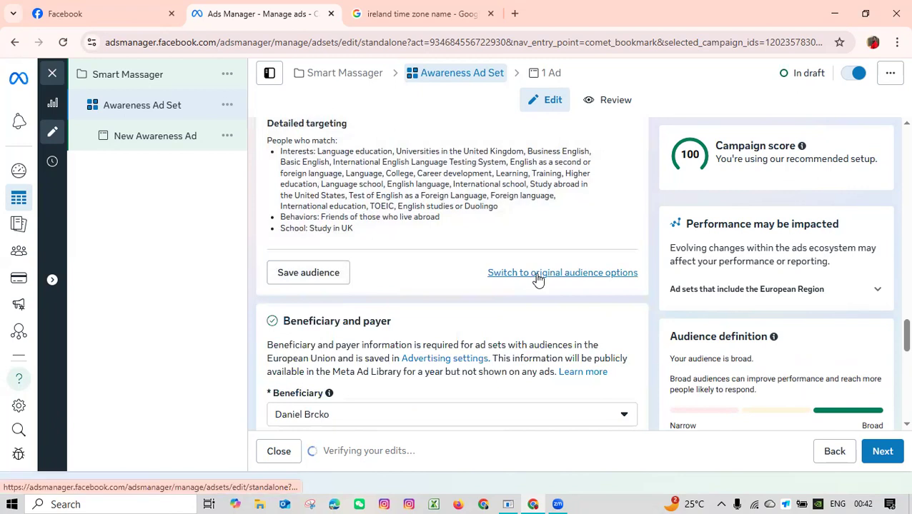
pyautogui.click(538, 277)
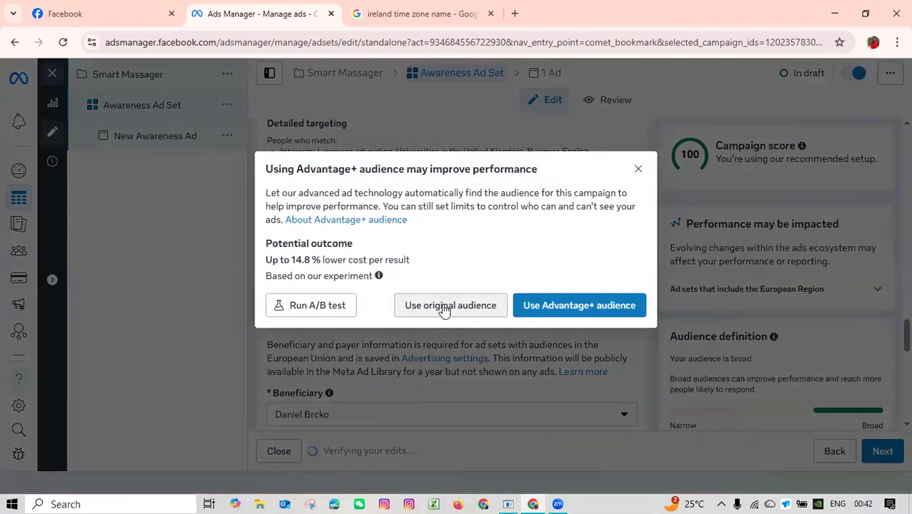
pyautogui.click(443, 307)
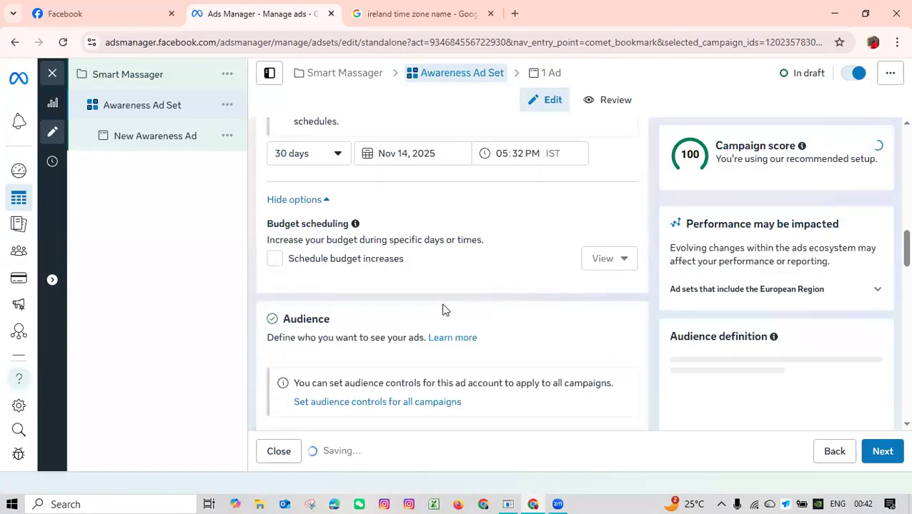
pyautogui.scroll(2, 443, 310)
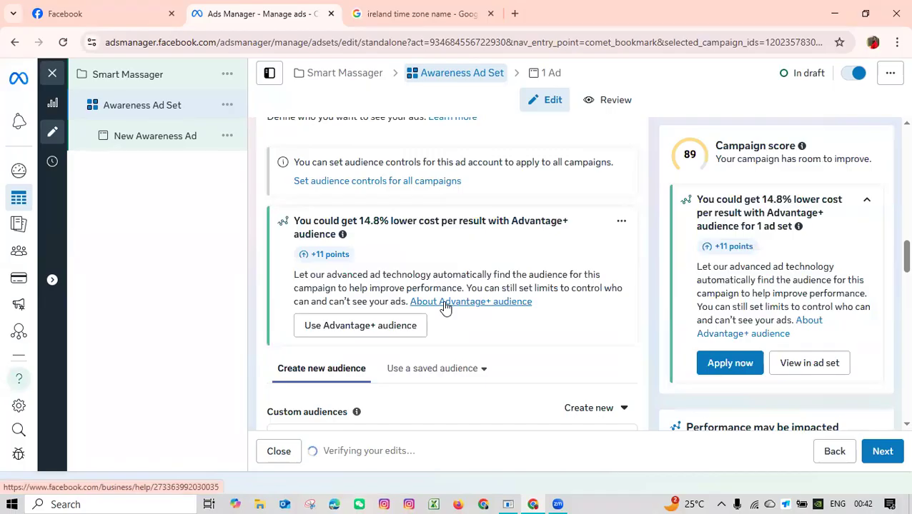
# Edit the ad set's detailed targeting and remove the International English Language Testing System (tests) interest.
pyautogui.scroll(-2, 445, 307)
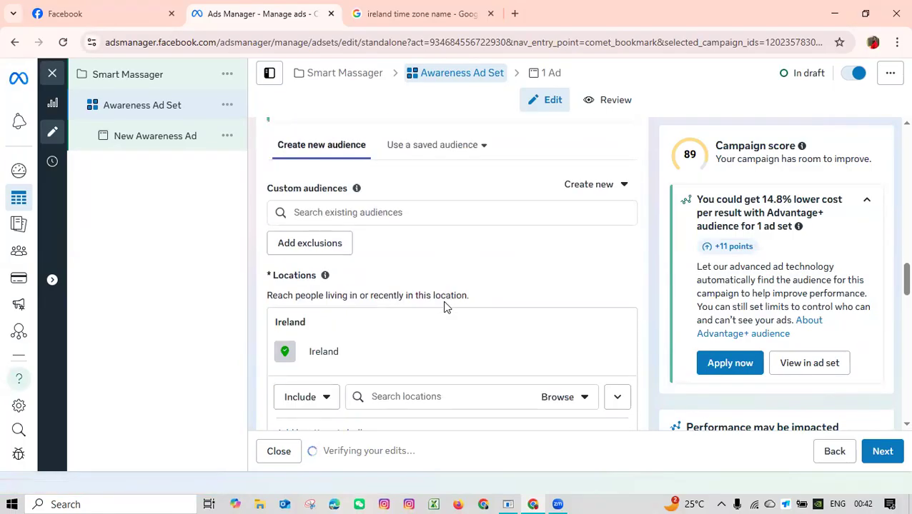
pyautogui.scroll(-5, 444, 306)
pyautogui.scroll(-2, 444, 302)
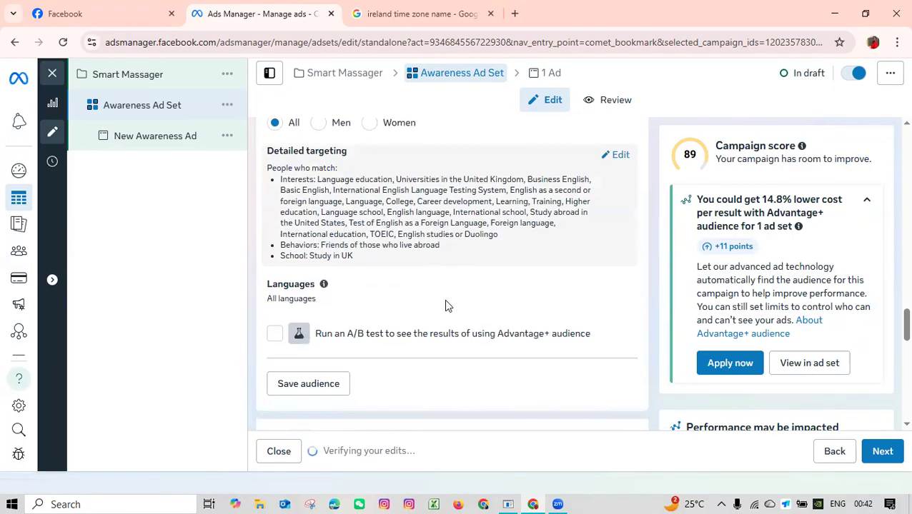
pyautogui.scroll(-3, 444, 301)
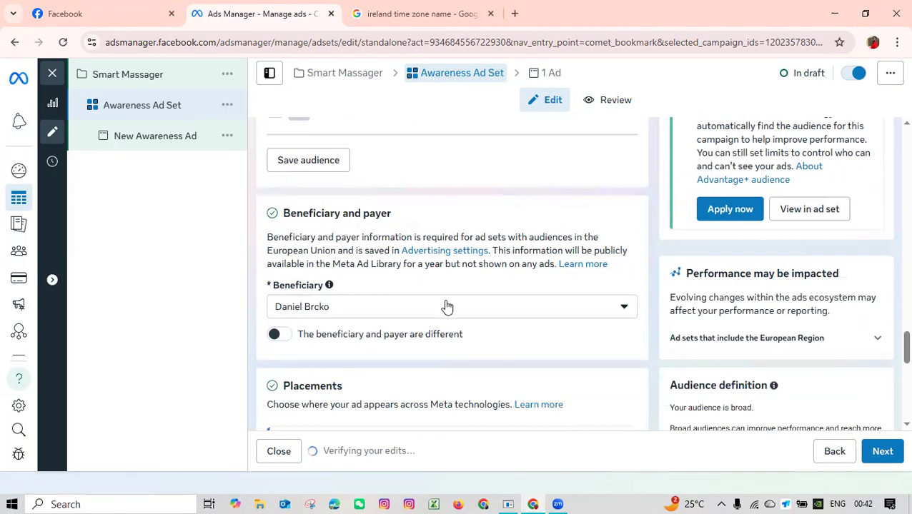
pyautogui.scroll(5, 447, 307)
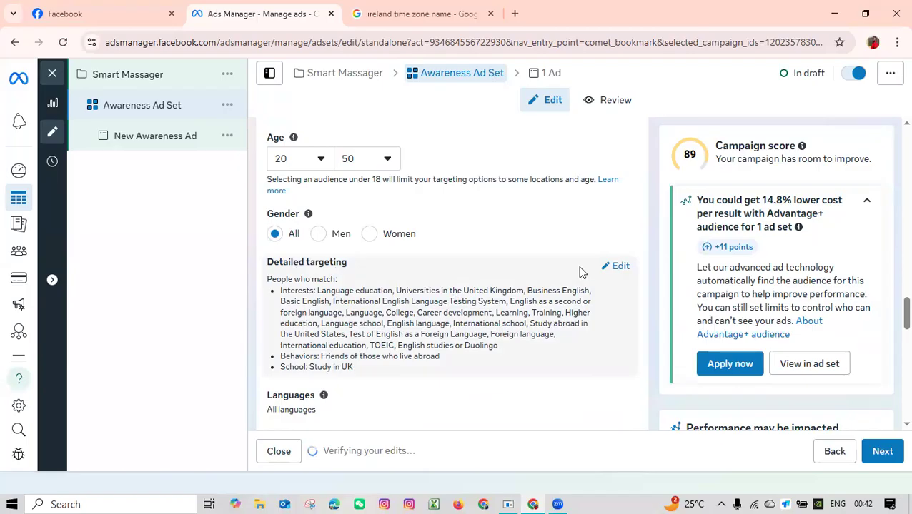
pyautogui.click(627, 271)
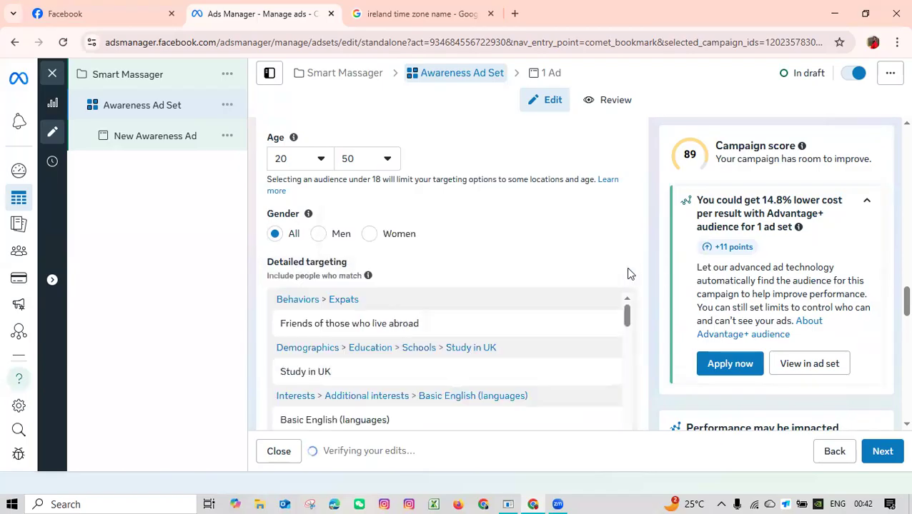
pyautogui.scroll(-3, 475, 313)
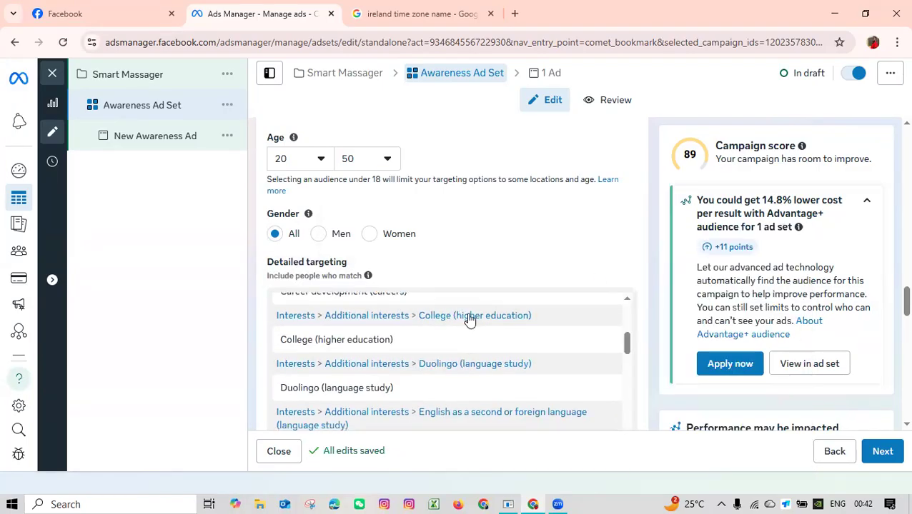
pyautogui.scroll(-5, 525, 350)
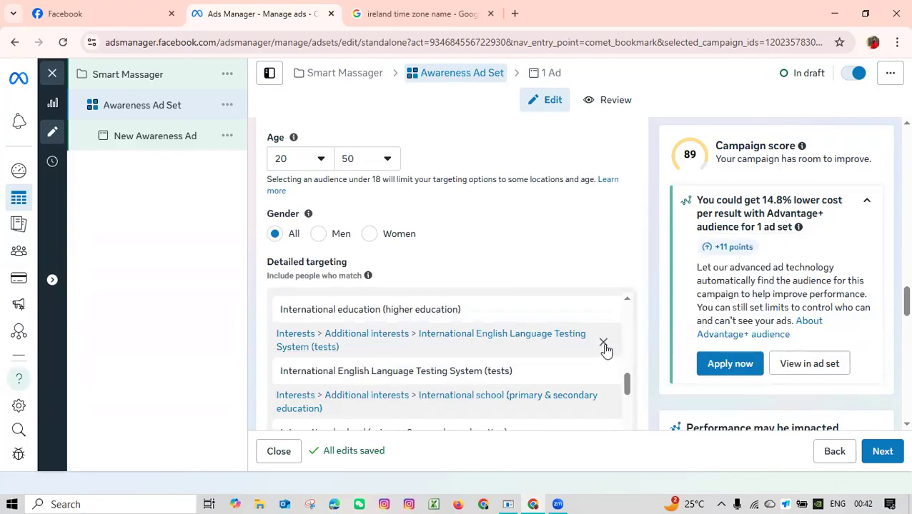
pyautogui.click(603, 344)
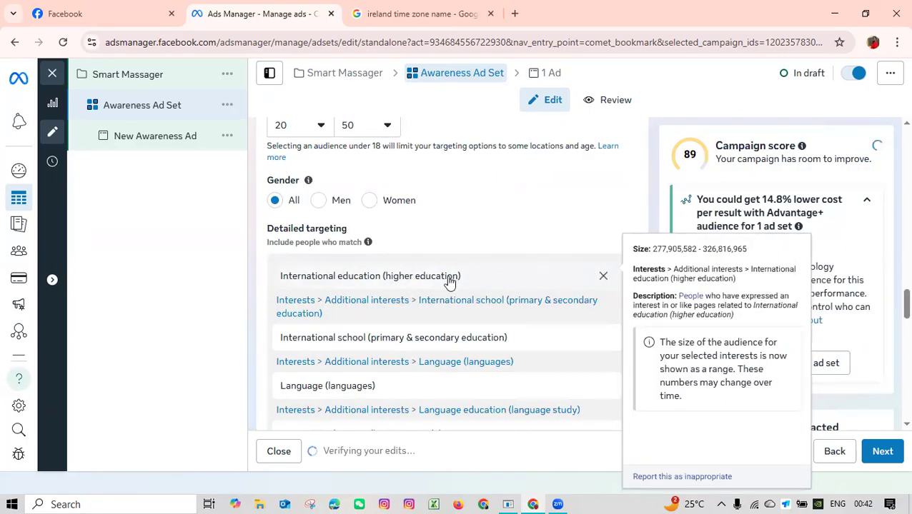
# Show the suggested demographics, interests and behaviors that can be added to the detailed targeting.
pyautogui.scroll(-15, 391, 272)
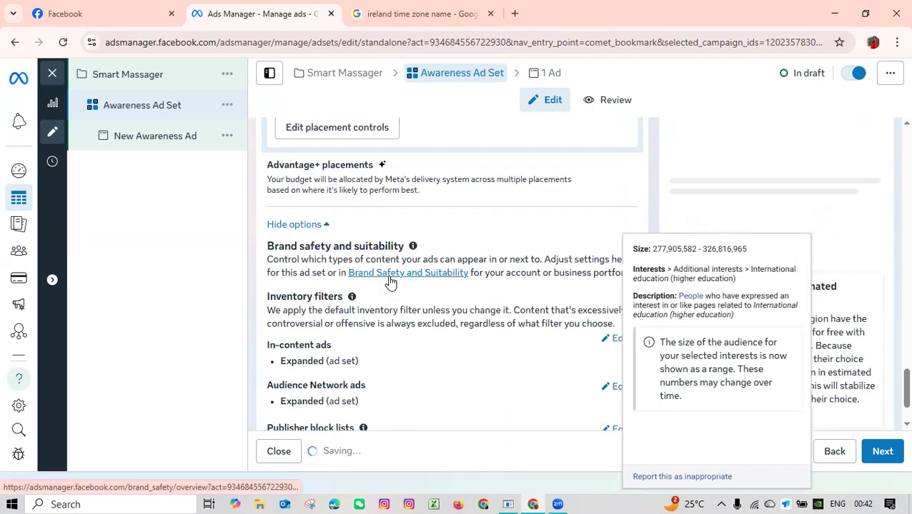
pyautogui.scroll(3, 391, 282)
pyautogui.scroll(1, 407, 299)
pyautogui.scroll(3, 407, 299)
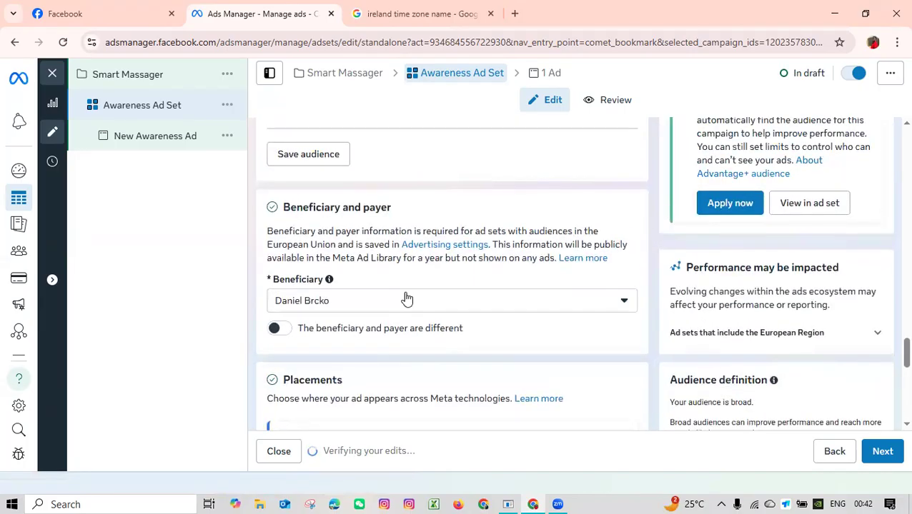
pyautogui.scroll(2, 407, 298)
pyautogui.scroll(4, 407, 298)
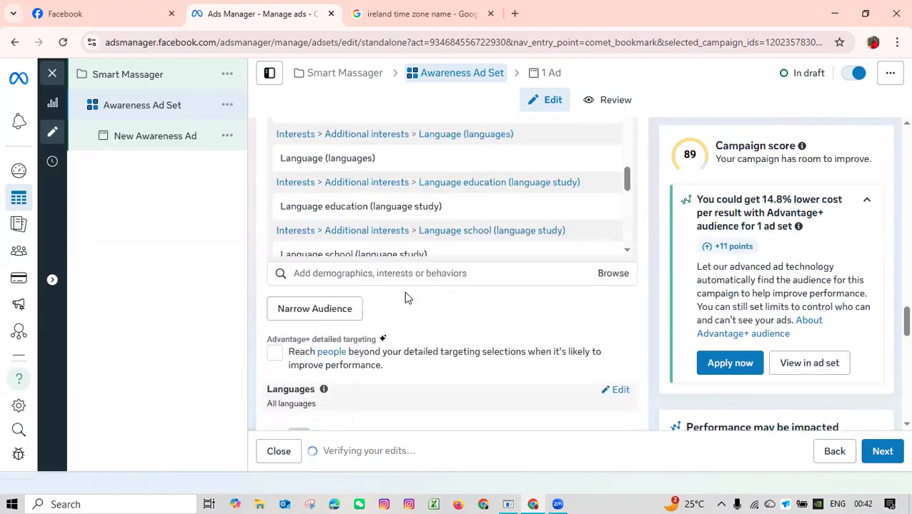
pyautogui.click(309, 274)
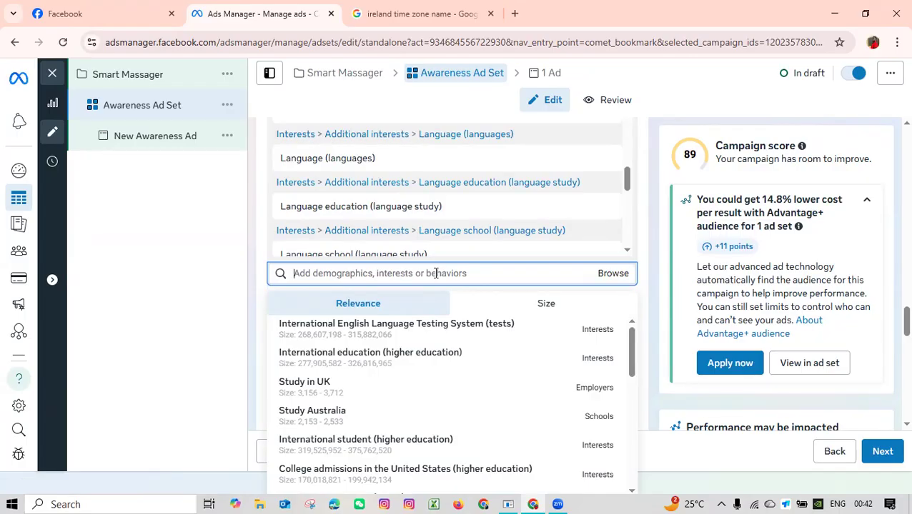
# Open the website kneadrest.shop in a new browser tab.
pyautogui.click(516, 14)
pyautogui.write('kne')
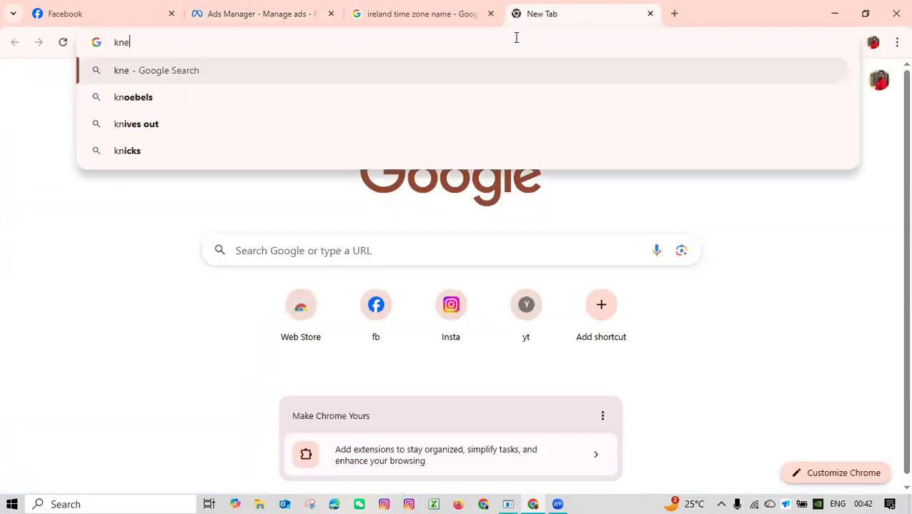
pyautogui.write('d')
pyautogui.press('BackSpace')
pyautogui.write('adrest')
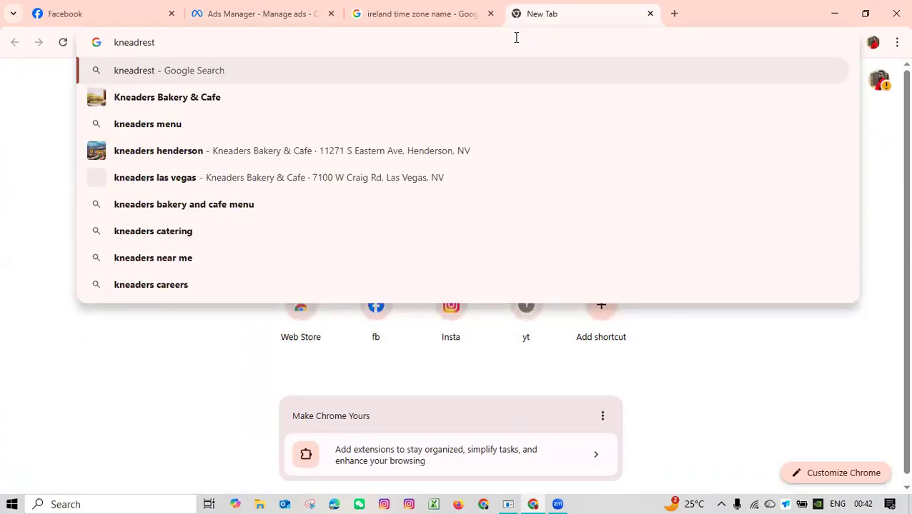
pyautogui.write('.shop')
pyautogui.press('Return')
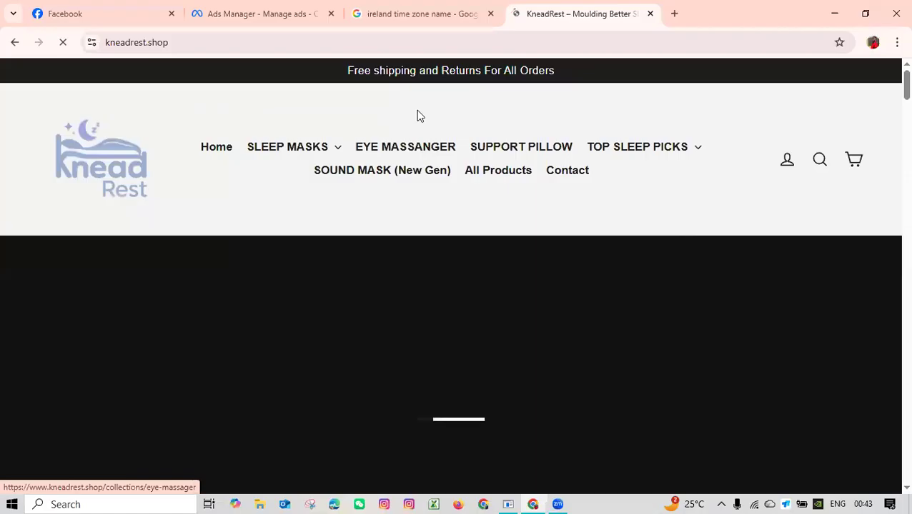
# Open the Multi-Function Smart Eye Massager product page from the store's eye massager collection.
pyautogui.click(429, 137)
pyautogui.scroll(-2, 429, 138)
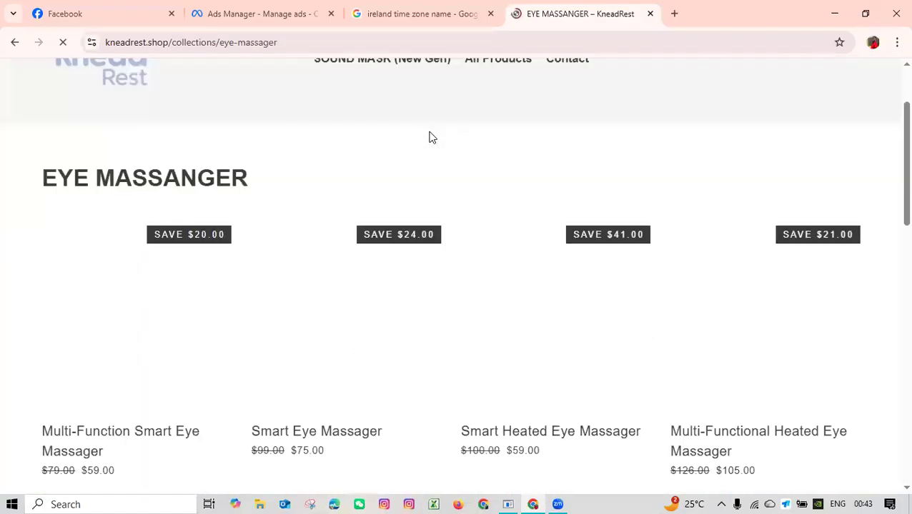
pyautogui.scroll(-2, 431, 137)
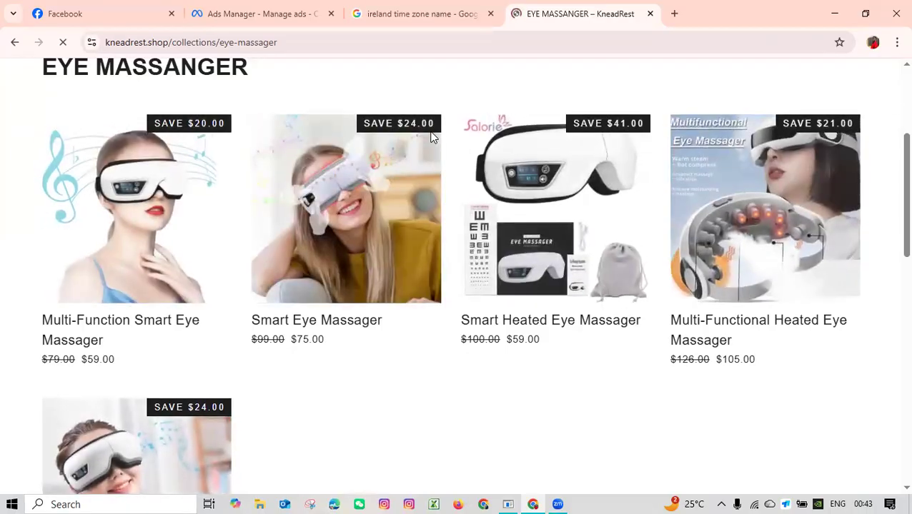
pyautogui.click(149, 221)
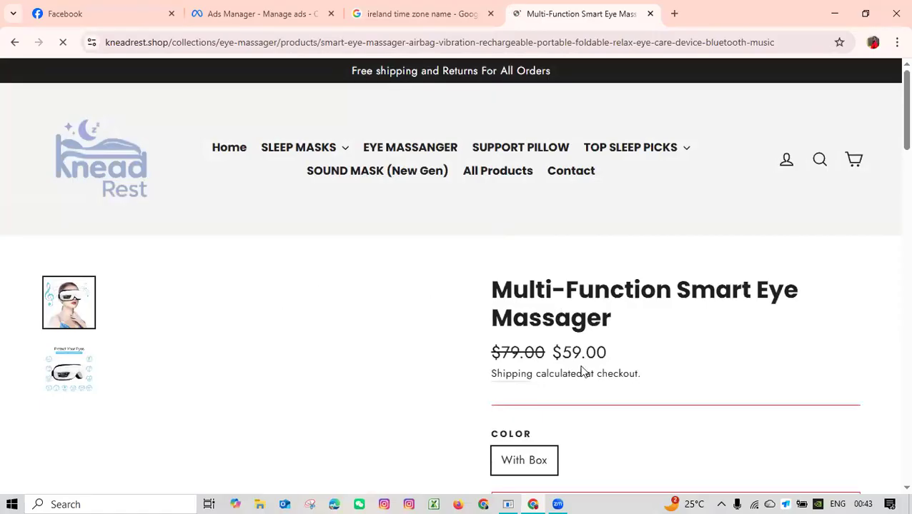
pyautogui.moveTo(676, 292); pyautogui.dragTo(717, 315)
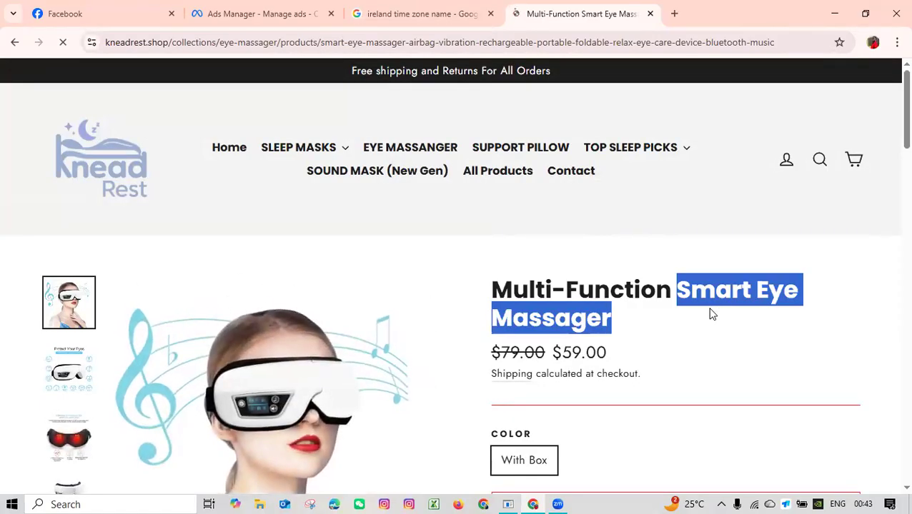
pyautogui.click(394, 10)
pyautogui.click(271, 10)
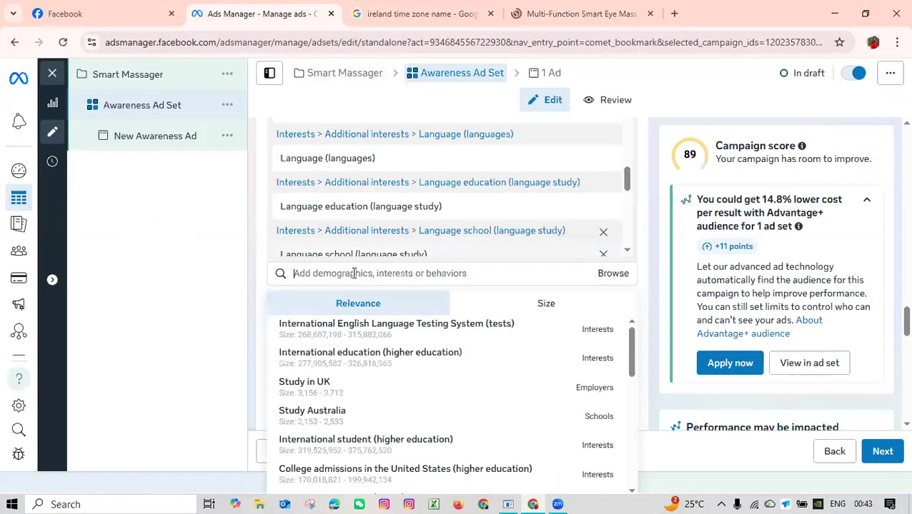
pyautogui.click(354, 273)
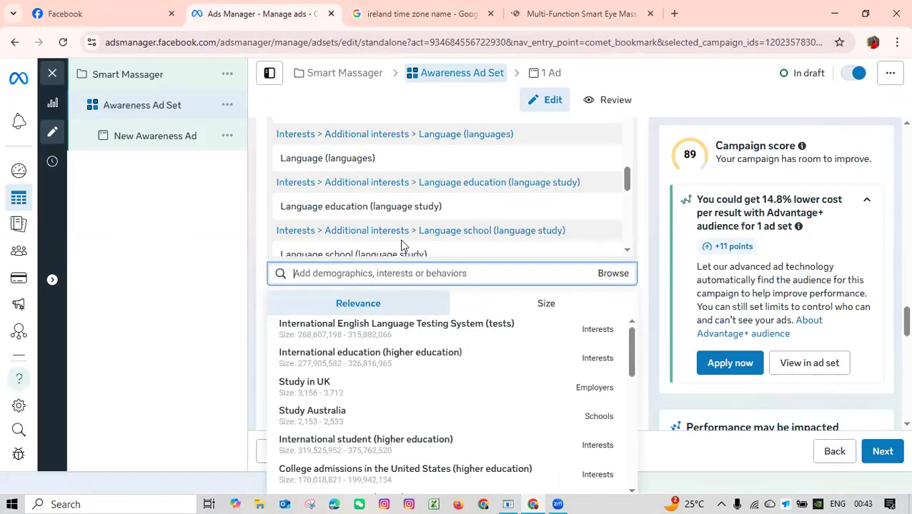
pyautogui.click(575, 14)
pyautogui.click(666, 303)
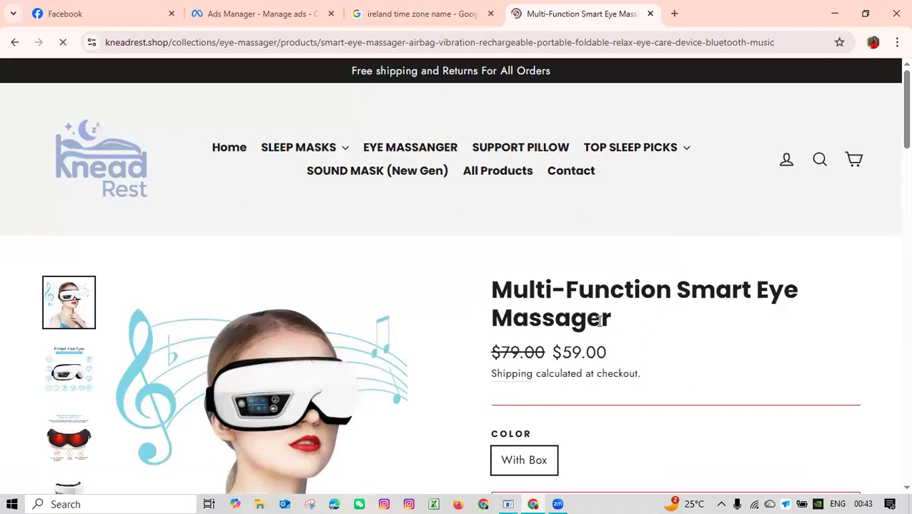
pyautogui.doubleClick(574, 321)
pyautogui.click(421, 14)
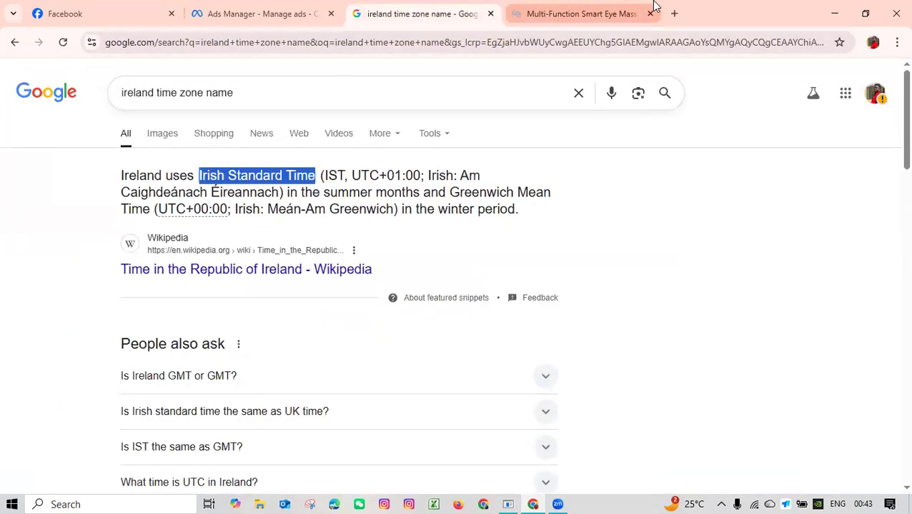
# Copy the full product name Multi-Function Smart Eye Massager from the product page and switch to a new blank browser tab.
pyautogui.click(673, 14)
pyautogui.click(547, 8)
pyautogui.moveTo(625, 318); pyautogui.dragTo(499, 294)
pyautogui.hotkey('ctrl', 'c')
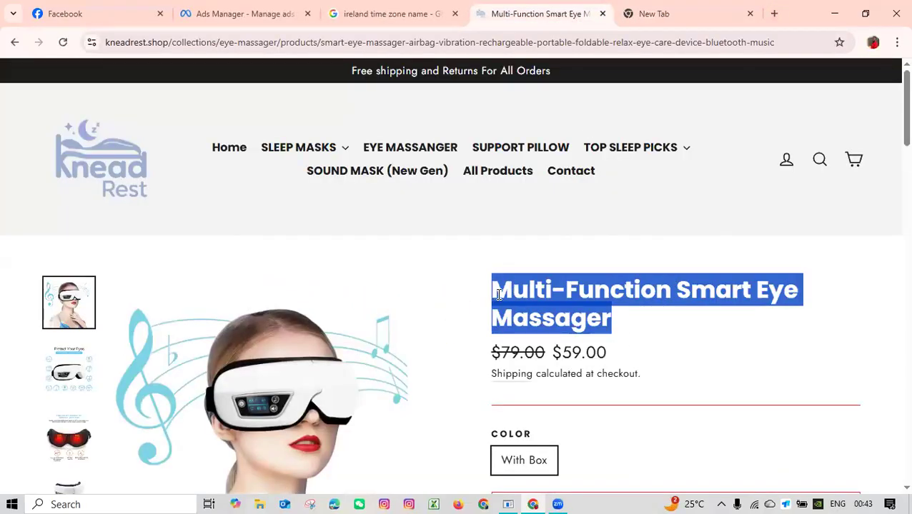
pyautogui.click(638, 14)
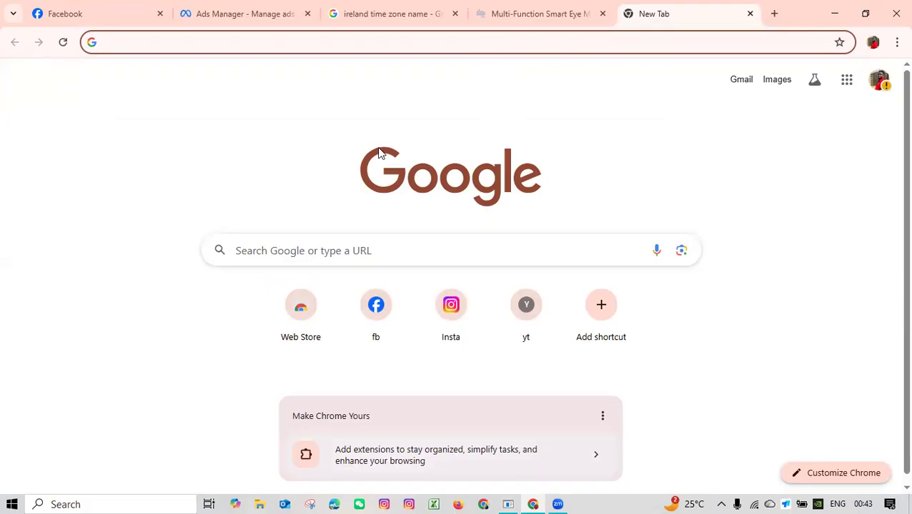
# Open chatgpt.com in the other browser window.
pyautogui.write('chatgpt.com')
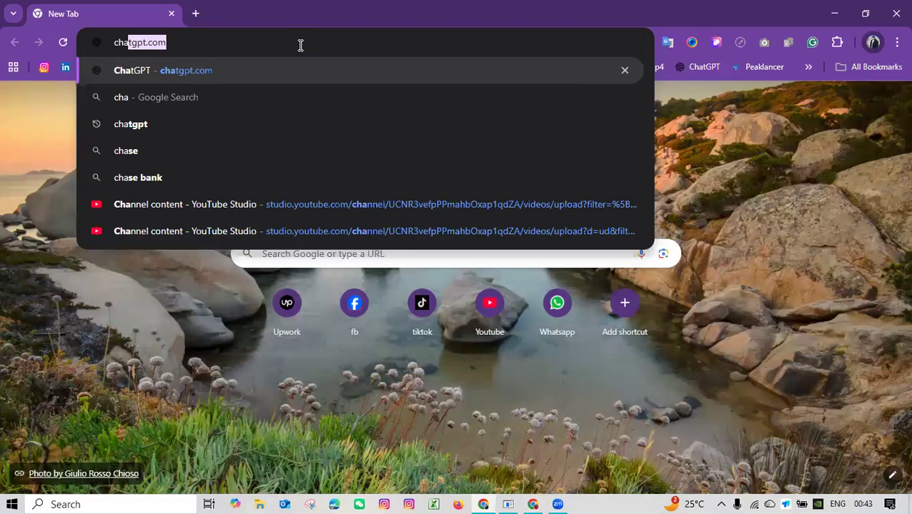
pyautogui.press('Return')
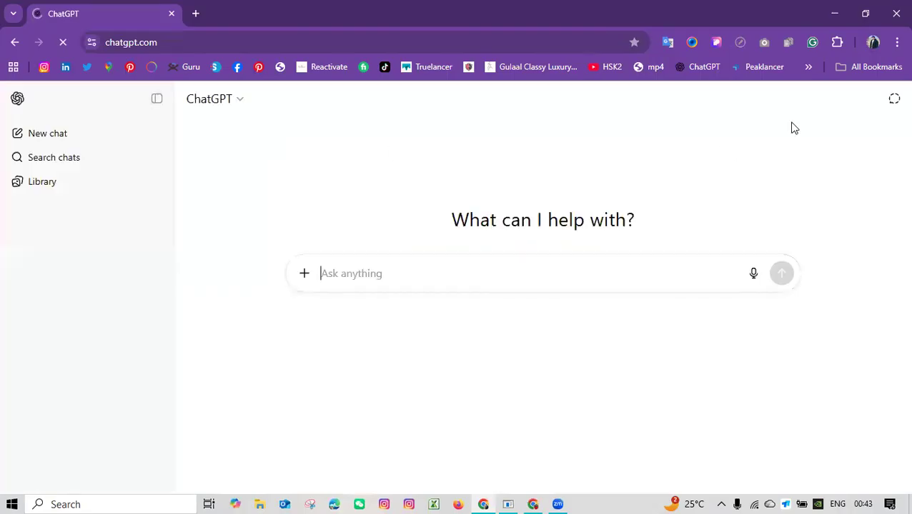
pyautogui.hotkey('ctrl', 'v')
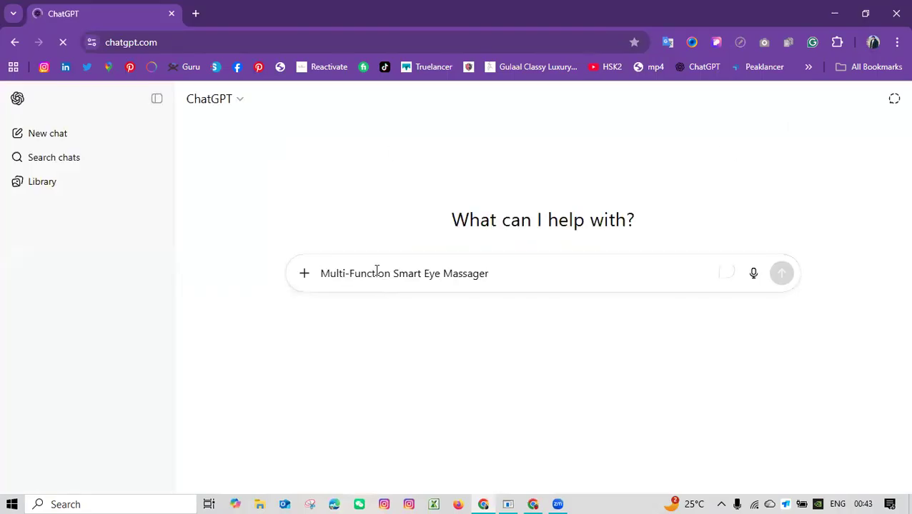
pyautogui.press('Left')
pyautogui.press('Left')
pyautogui.press('Left')
pyautogui.press('Left')
pyautogui.press('Left')
pyautogui.press('Left')
pyautogui.press('Left')
pyautogui.press('Left')
pyautogui.press('Left')
pyautogui.press('Left')
pyautogui.press('Left')
pyautogui.press('Left')
pyautogui.press('Left')
pyautogui.press('Left')
pyautogui.press('Left')
pyautogui.press('Left')
pyautogui.press('Left')
pyautogui.press('Left')
pyautogui.press('Left')
pyautogui.press('Left')
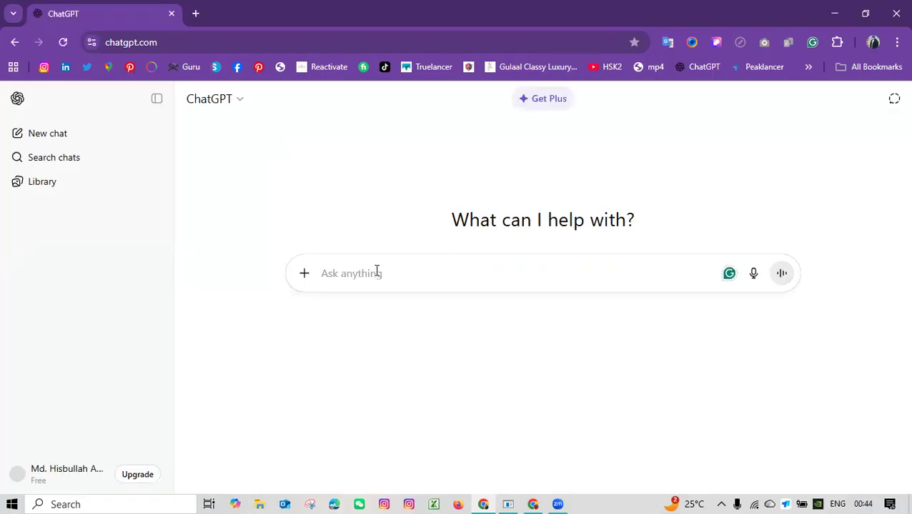
# Ask ChatGPT "Give me some audience list for facebook ads about this products Multi-Function Smart Eye Massager".
pyautogui.write('Give m')
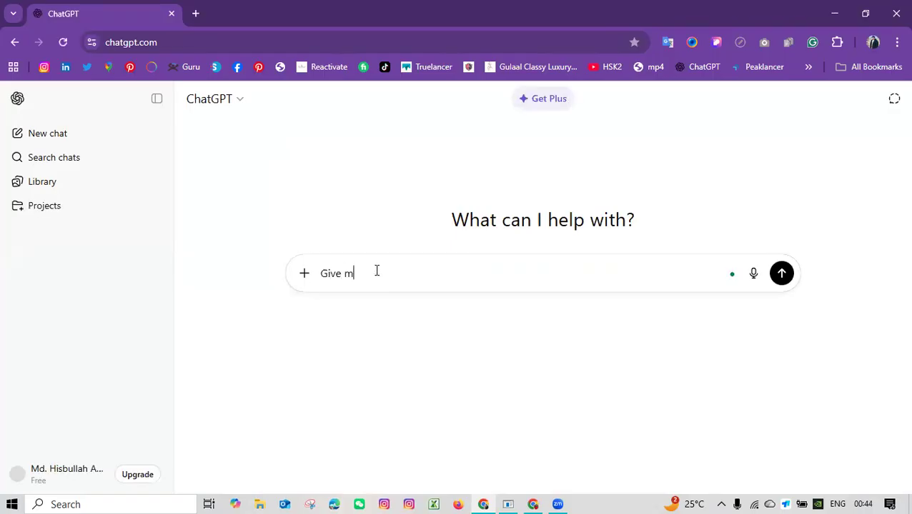
pyautogui.write('e some')
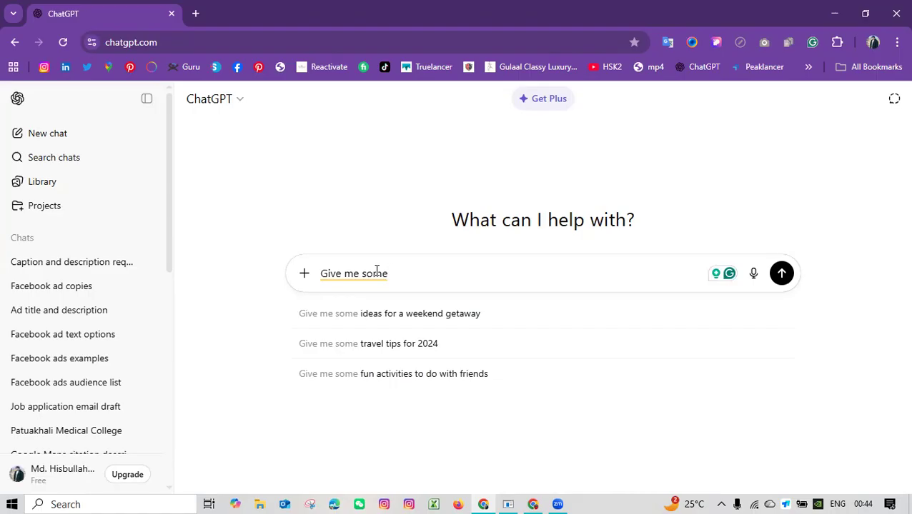
pyautogui.write('a')
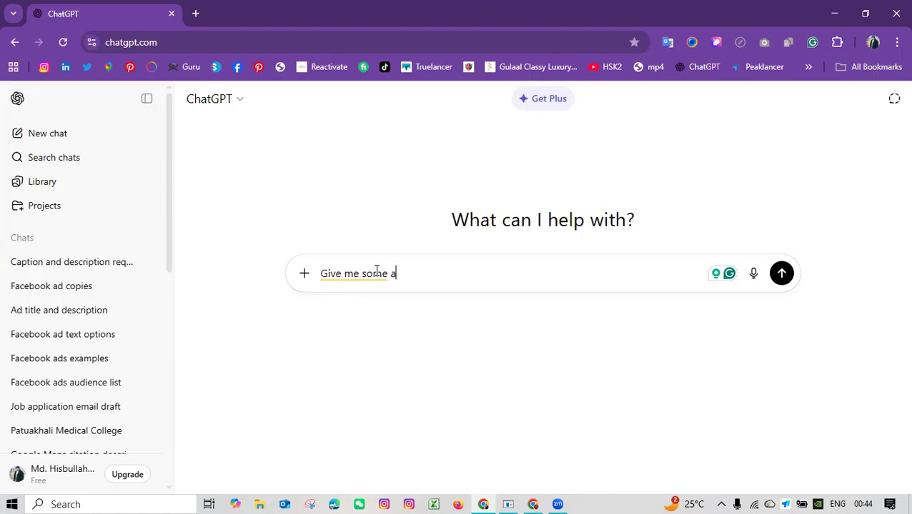
pyautogui.write('udience lis')
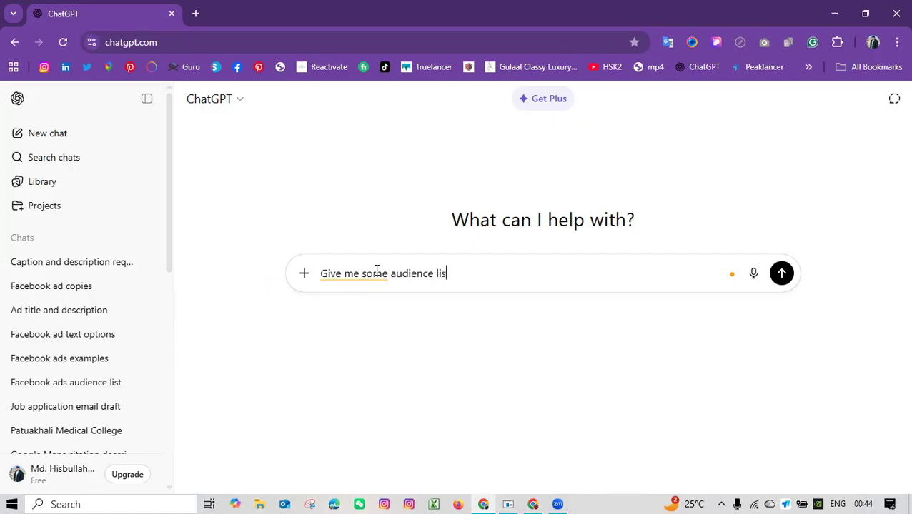
pyautogui.write('t for facebook ads about this products')
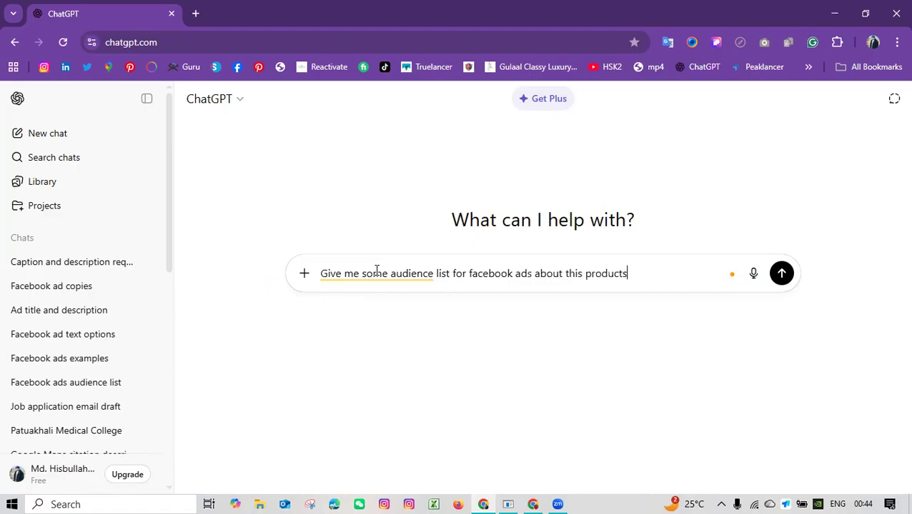
pyautogui.hotkey('ctrl', 'v')
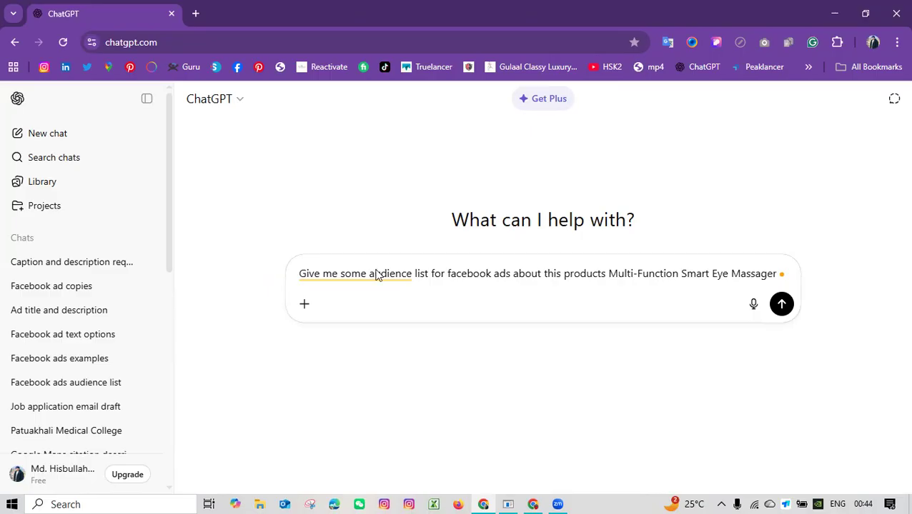
pyautogui.press('Return')
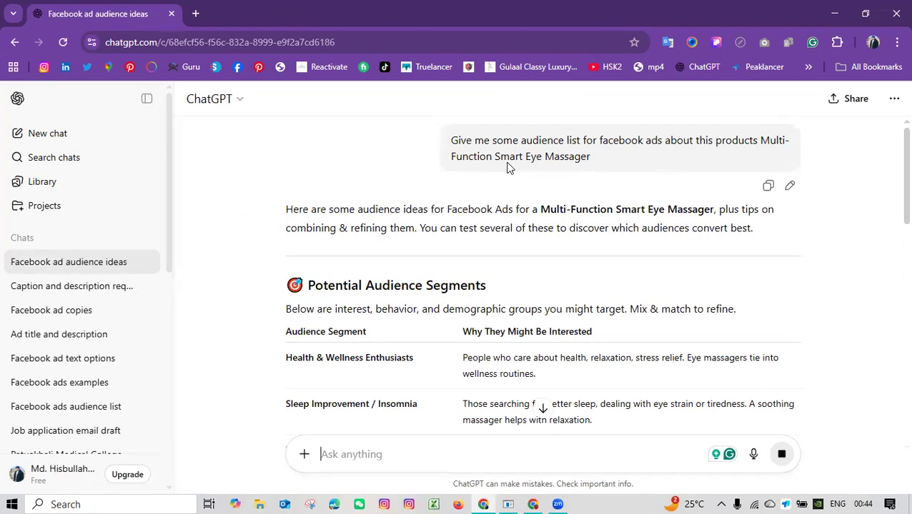
# Copy the interest "wellness" from the Interest & Behavior Targeting Ideas section of ChatGPT's answer.
pyautogui.scroll(-2, 513, 245)
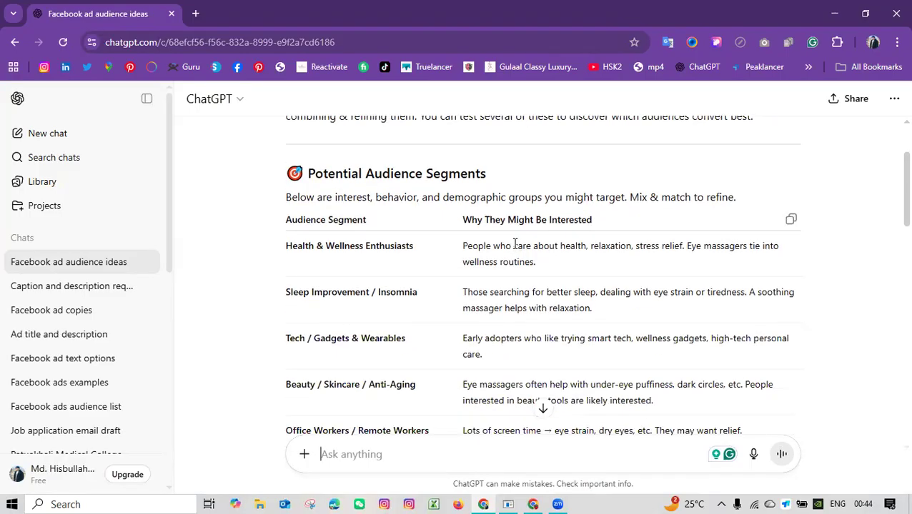
pyautogui.scroll(-2, 423, 209)
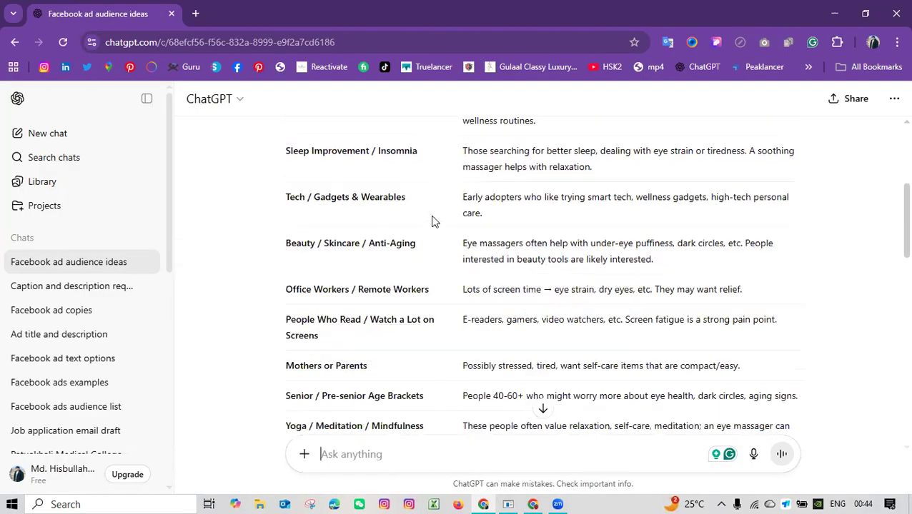
pyautogui.scroll(-6, 431, 221)
pyautogui.scroll(2, 398, 204)
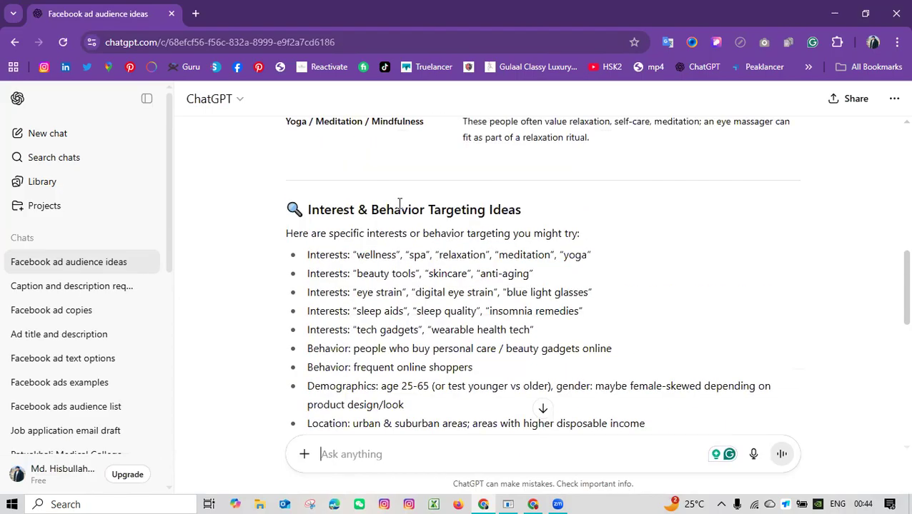
pyautogui.moveTo(352, 210); pyautogui.dragTo(541, 212)
pyautogui.click(542, 212)
pyautogui.doubleClick(376, 254)
pyautogui.hotkey('ctrl', 'c')
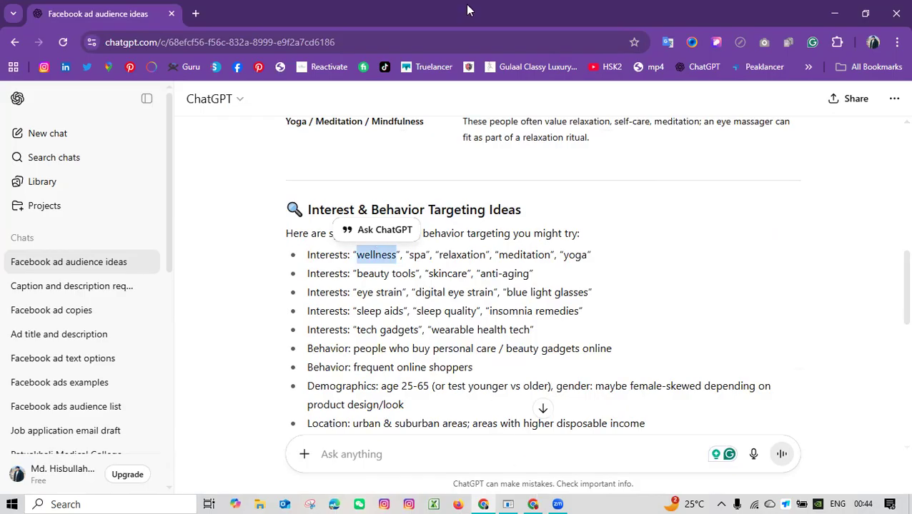
# Switch to Ads Manager, search the detailed targeting for "wellness" and add the interest Health & wellness (personal care).
pyautogui.hotkey('alt', 'Tab')
pyautogui.click(334, 274)
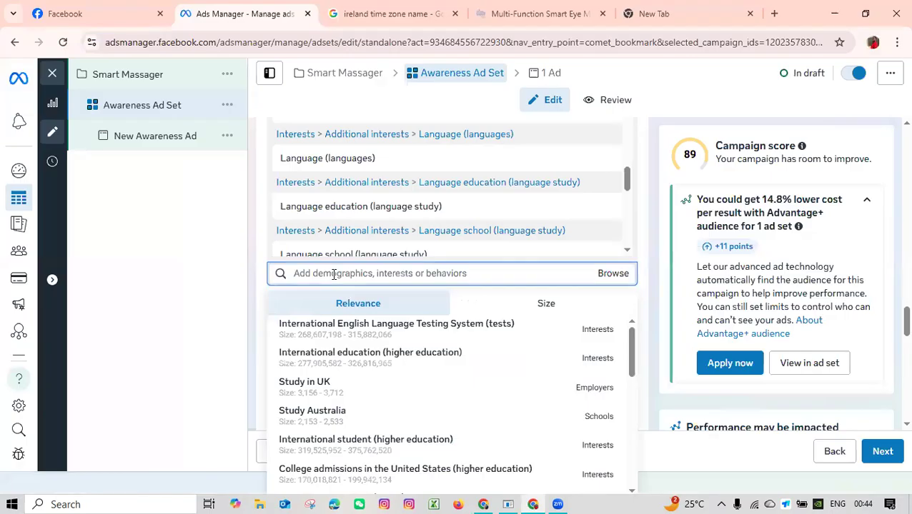
pyautogui.hotkey('ctrl', 'v')
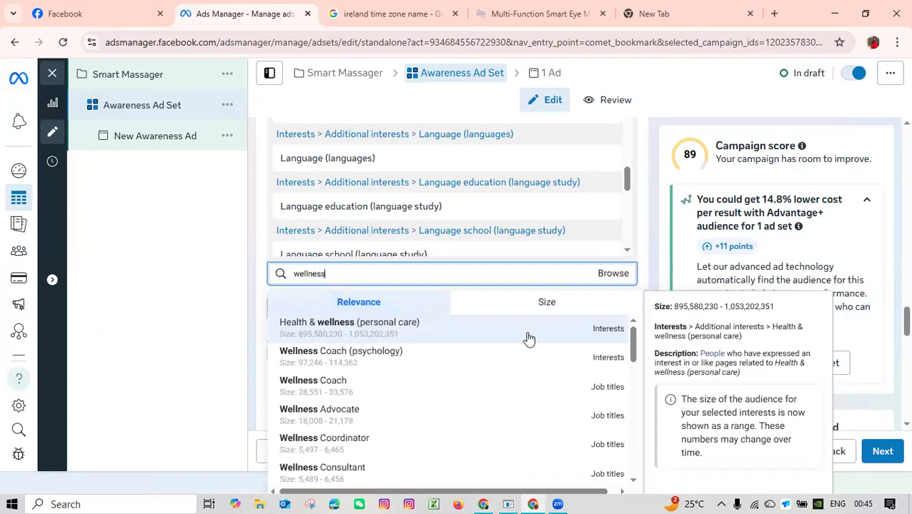
pyautogui.click(302, 338)
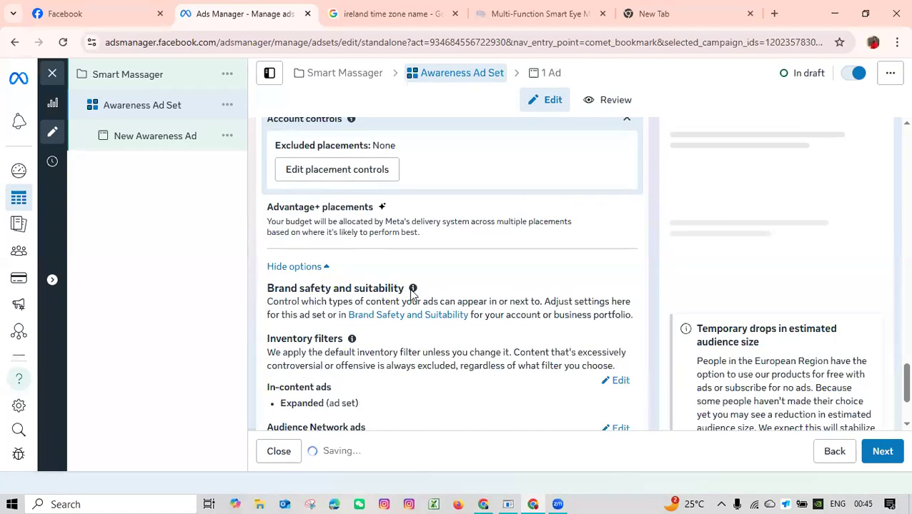
# Copy the interest "meditation" from ChatGPT's targeting ideas and search for it in the ad set's detailed targeting.
pyautogui.scroll(-2, 411, 307)
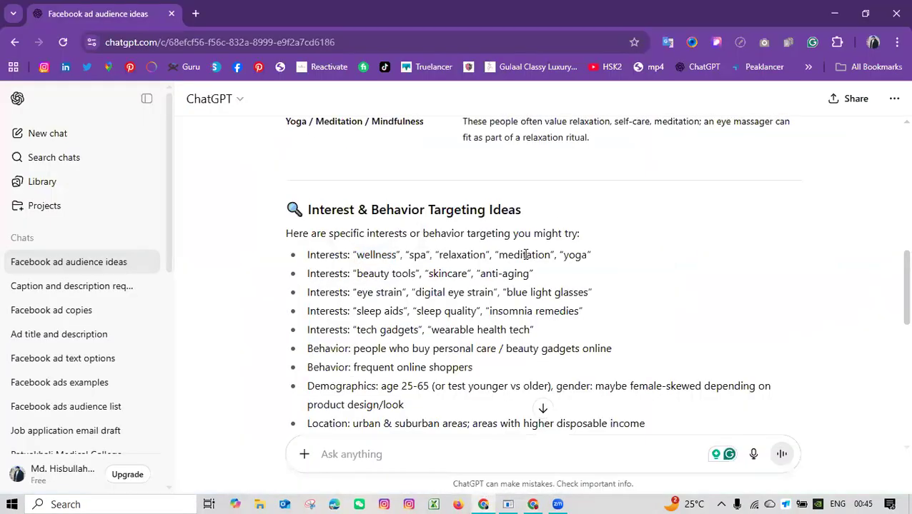
pyautogui.doubleClick(526, 255)
pyautogui.hotkey('ctrl', 'c')
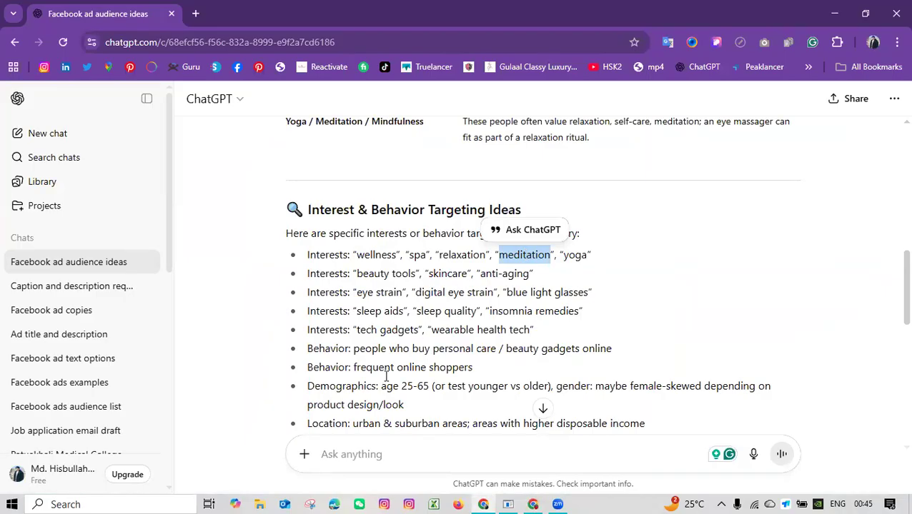
pyautogui.hotkey('alt', 'Tab')
pyautogui.hotkey('ctrl', 'v')
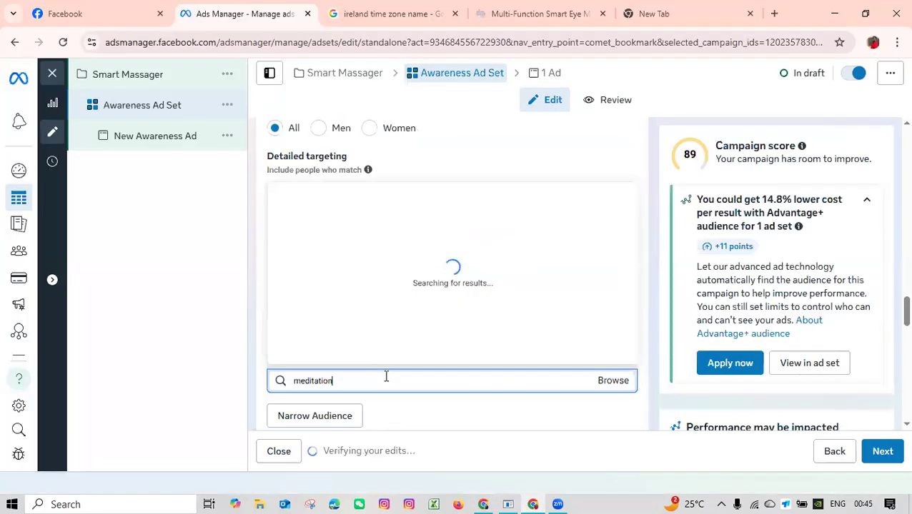
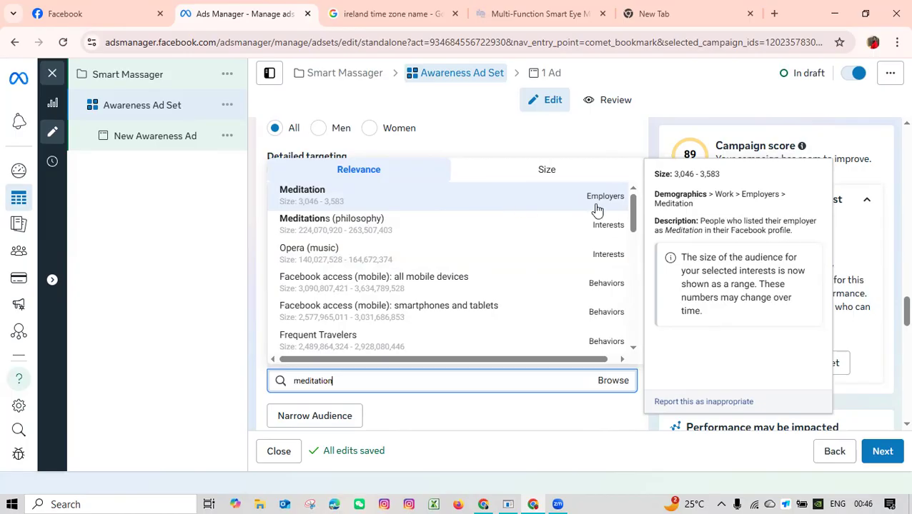
# Search the ad set's detailed targeting for "meditation" and add the interest Meditations (philosophy).
pyautogui.click(565, 12)
pyautogui.scroll(-2, 267, 315)
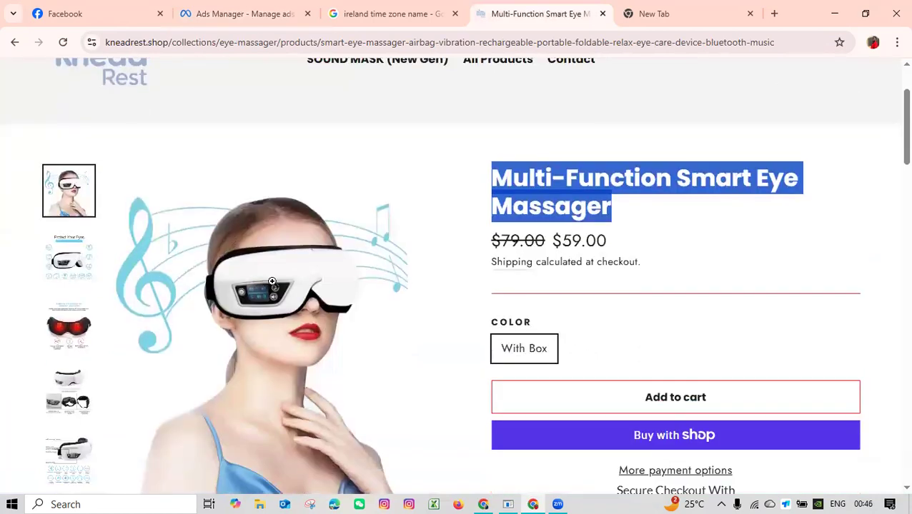
pyautogui.click(235, 12)
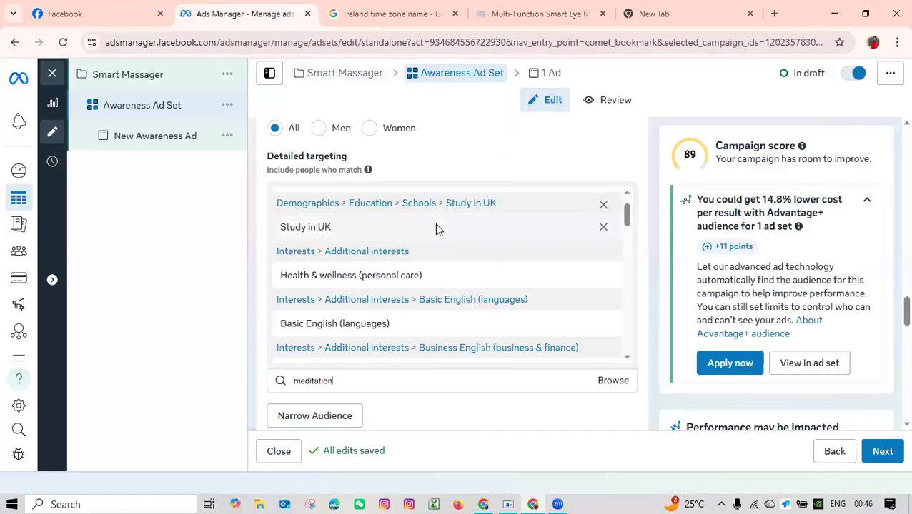
pyautogui.click(365, 383)
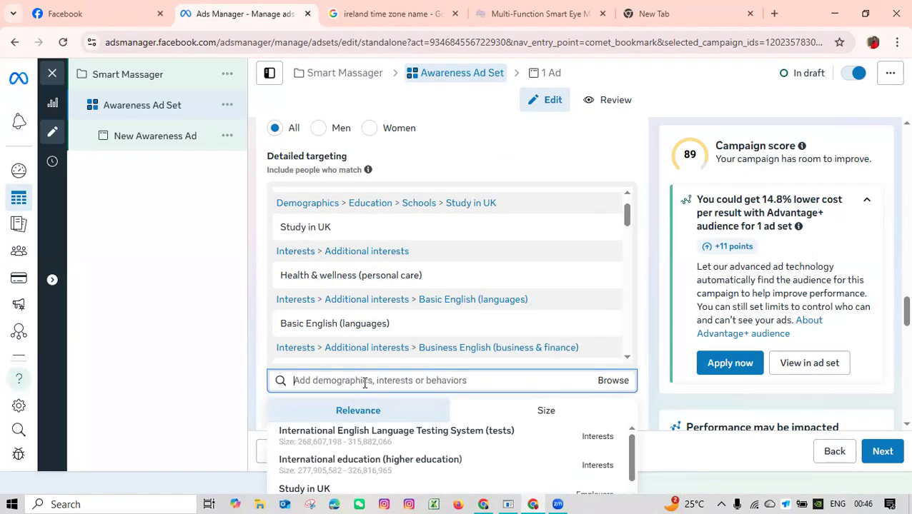
pyautogui.write('meditation')
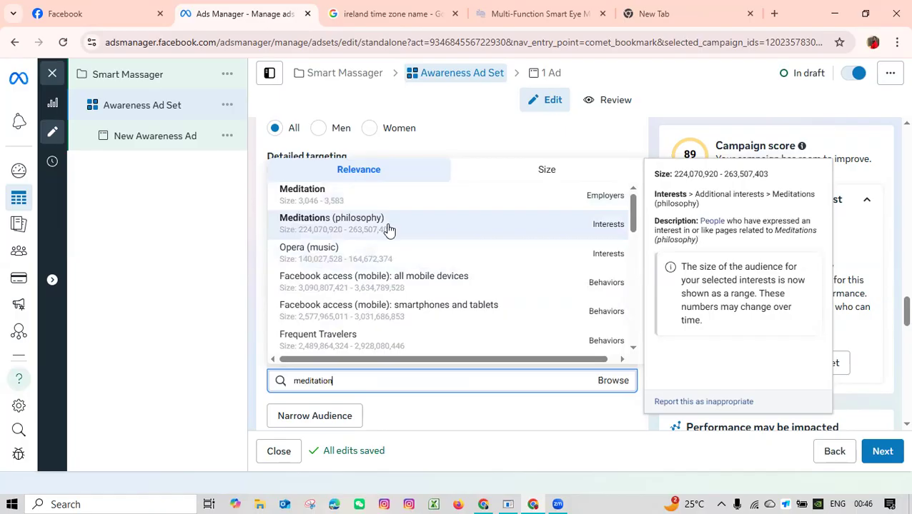
pyautogui.scroll(-3, 409, 283)
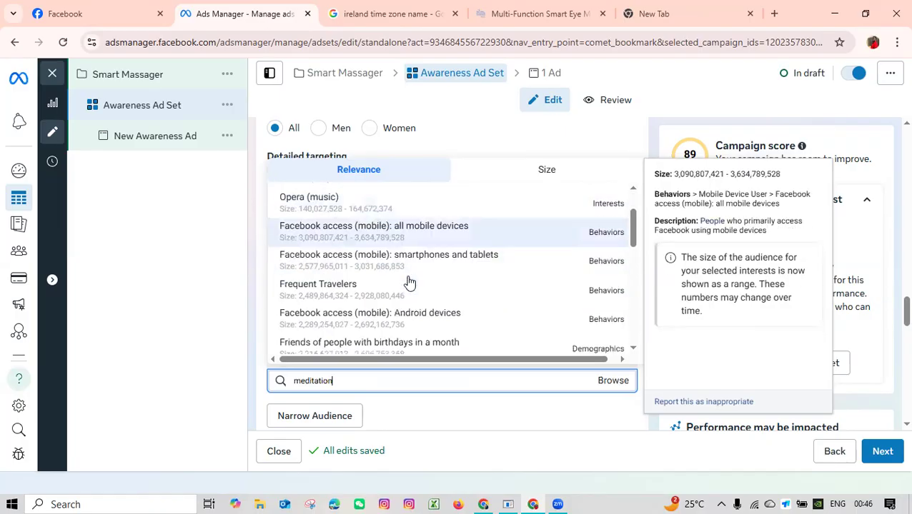
pyautogui.scroll(3, 408, 281)
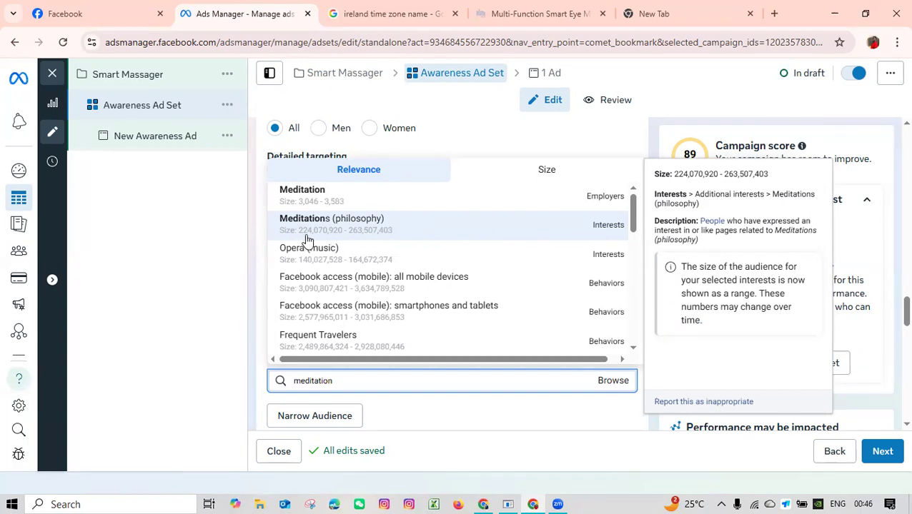
pyautogui.click(418, 238)
# Review the interests included in the ad set's detailed targeting and the audience options below them.
pyautogui.scroll(-15, 407, 246)
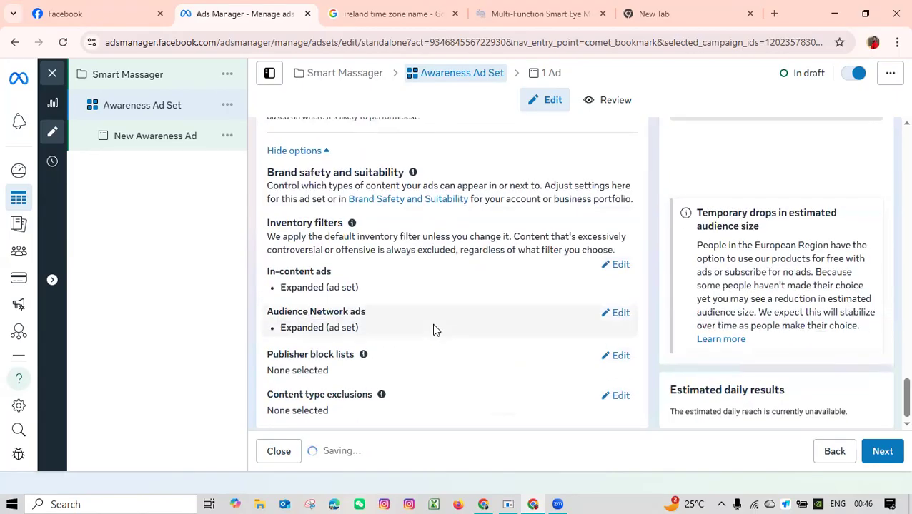
pyautogui.scroll(10, 435, 327)
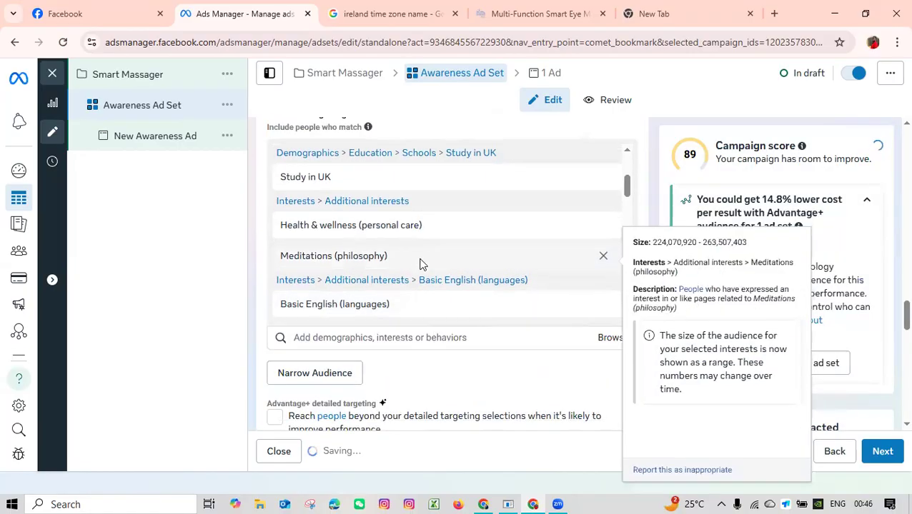
pyautogui.scroll(-8, 456, 285)
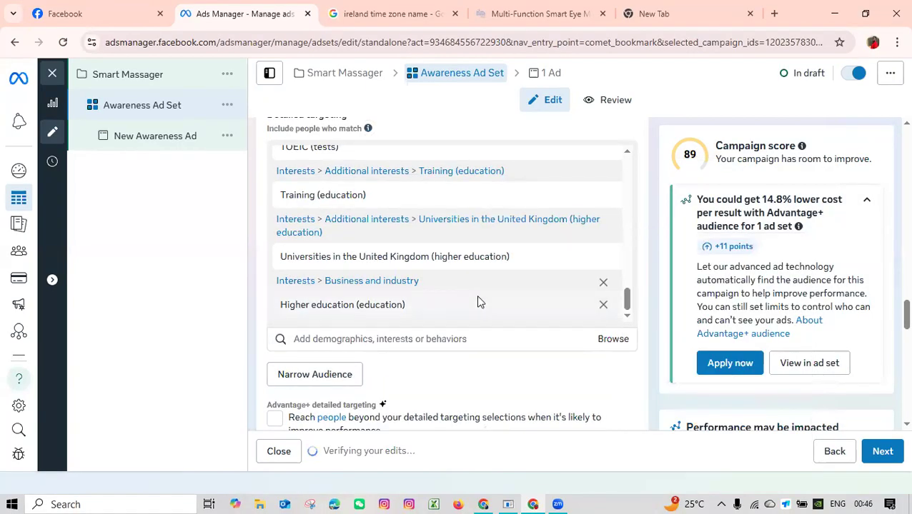
pyautogui.scroll(-2, 471, 300)
pyautogui.scroll(2, 466, 278)
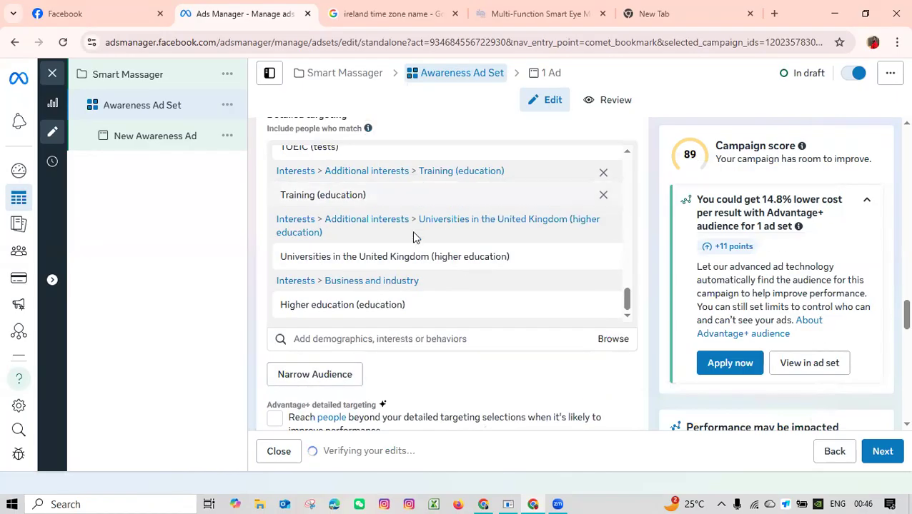
pyautogui.scroll(-2, 421, 265)
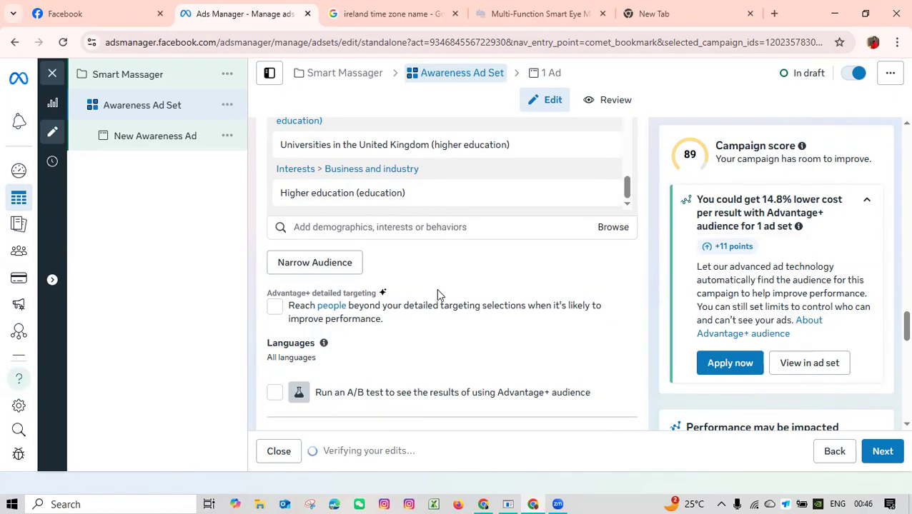
pyautogui.scroll(-2, 437, 293)
pyautogui.scroll(-2, 437, 293)
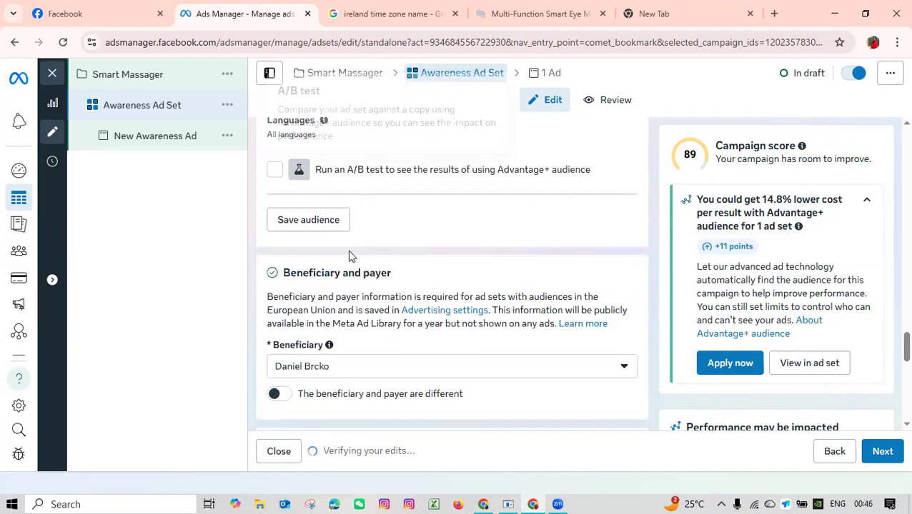
# Save the ad set's audience under the name "New audience for review".
pyautogui.click(309, 218)
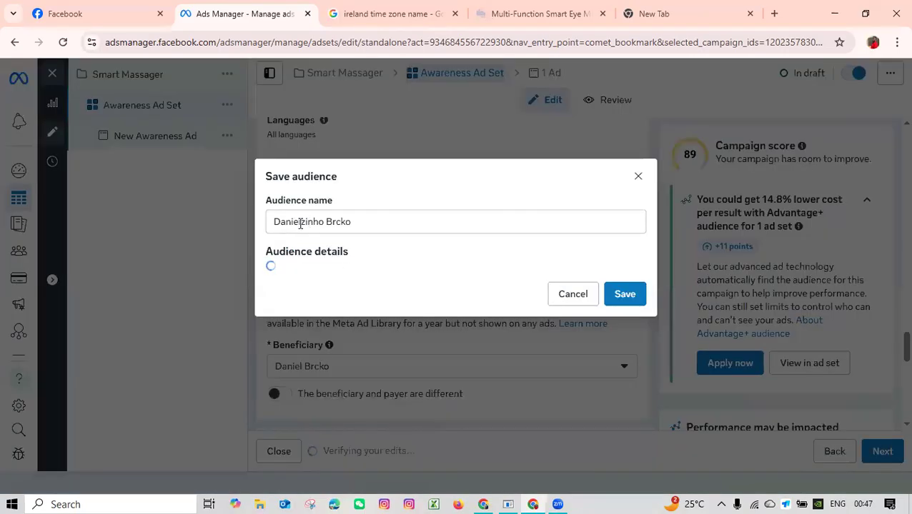
pyautogui.doubleClick(361, 224)
pyautogui.tripleClick(362, 223)
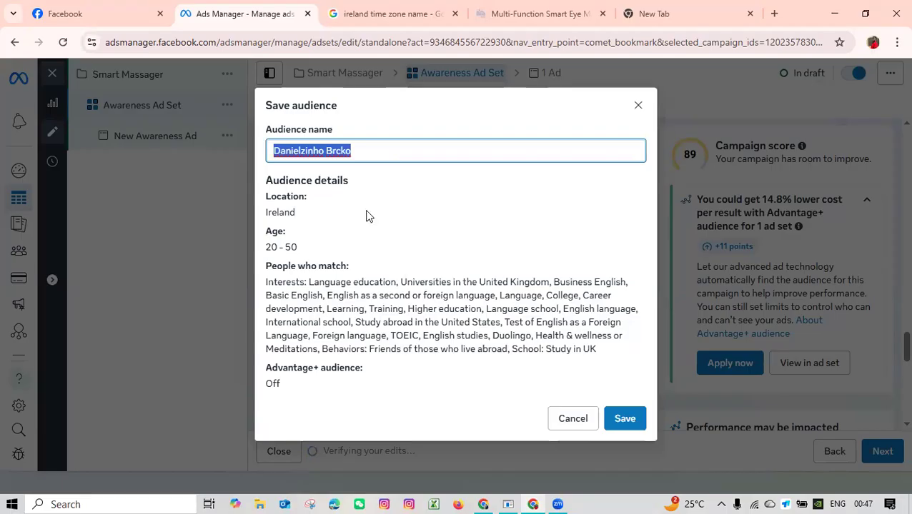
pyautogui.press('BackSpace')
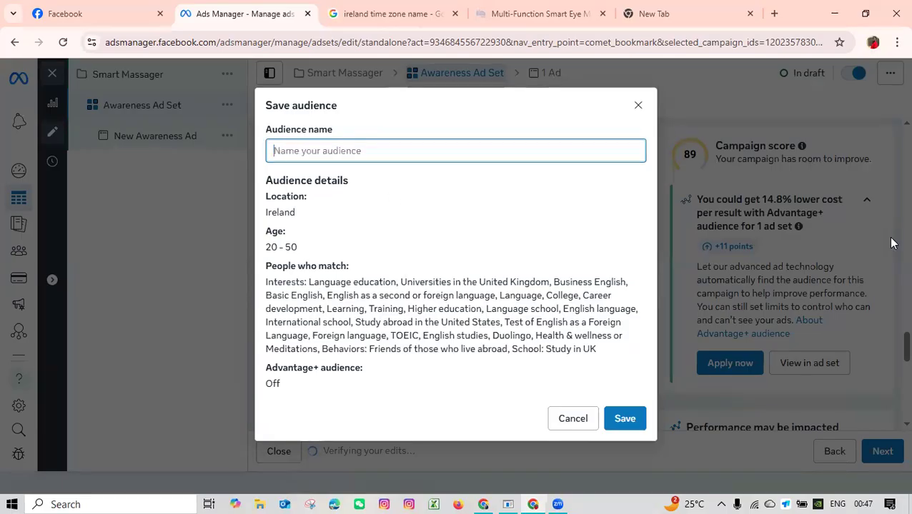
pyautogui.moveTo(300, 218); pyautogui.dragTo(261, 212)
pyautogui.click(326, 151)
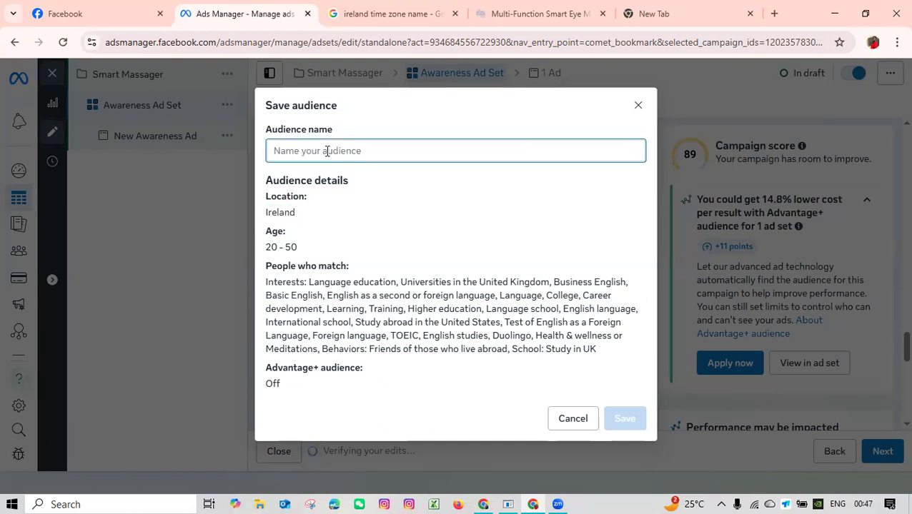
pyautogui.write('New audie')
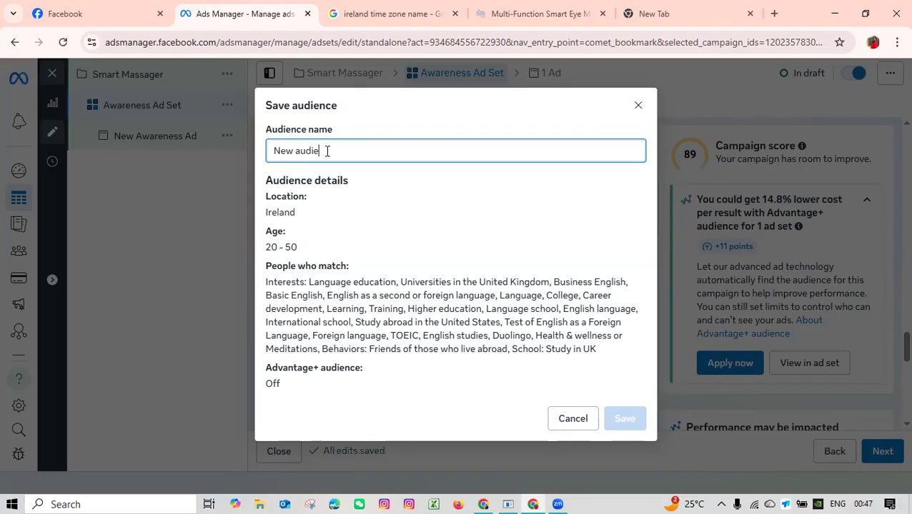
pyautogui.write('nce for review')
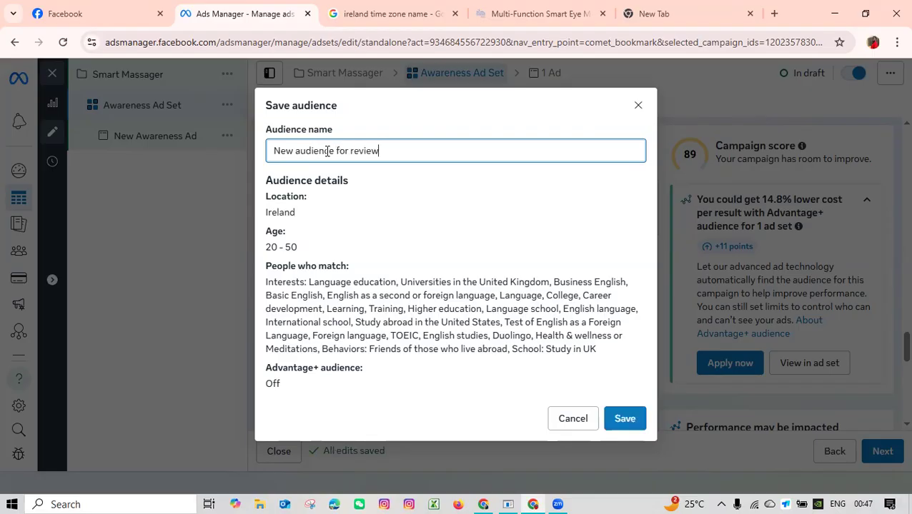
pyautogui.click(614, 418)
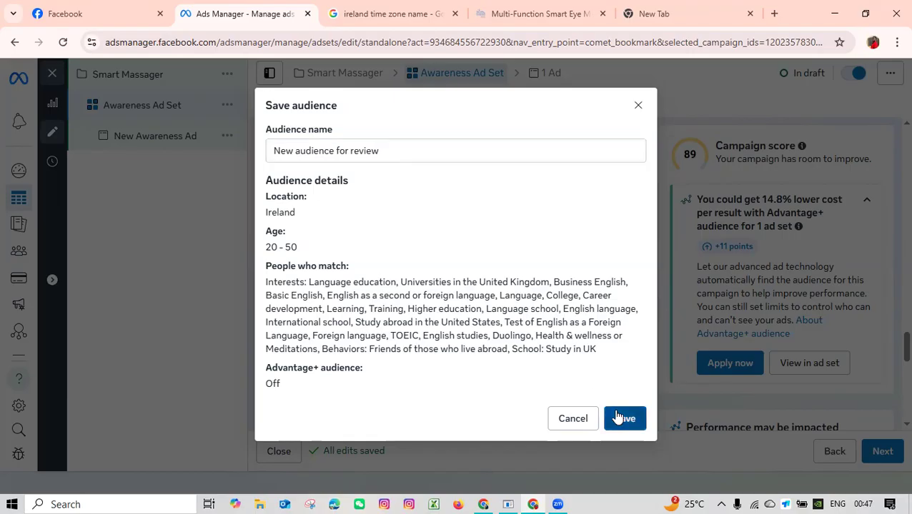
# Review the ad set's placements, brand safety, beneficiary, budget and schedule settings.
pyautogui.scroll(-3, 345, 332)
pyautogui.scroll(-2, 343, 339)
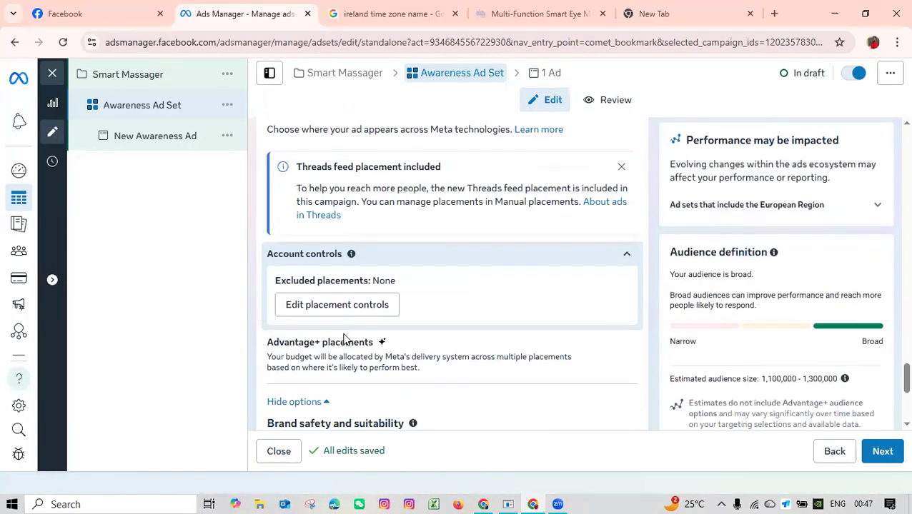
pyautogui.scroll(-2, 343, 340)
pyautogui.scroll(1, 399, 322)
pyautogui.scroll(2, 399, 322)
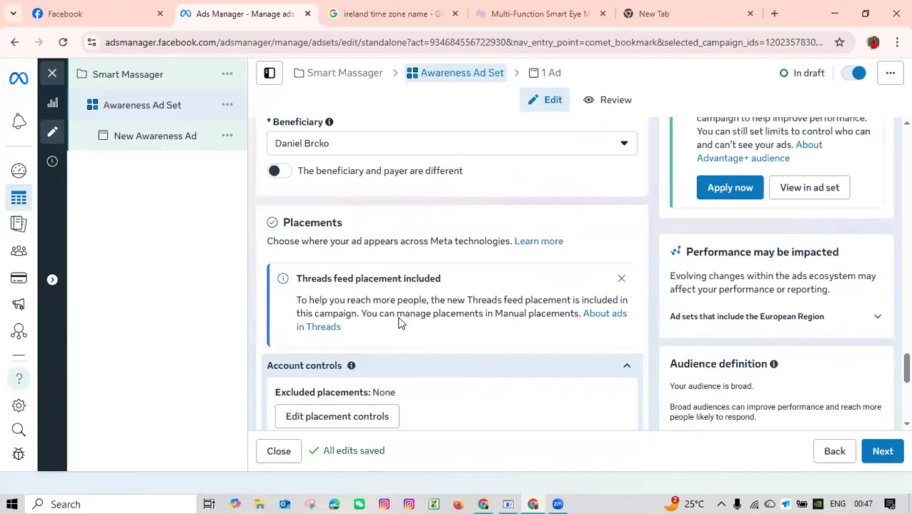
pyautogui.scroll(-1, 399, 318)
pyautogui.scroll(-4, 400, 318)
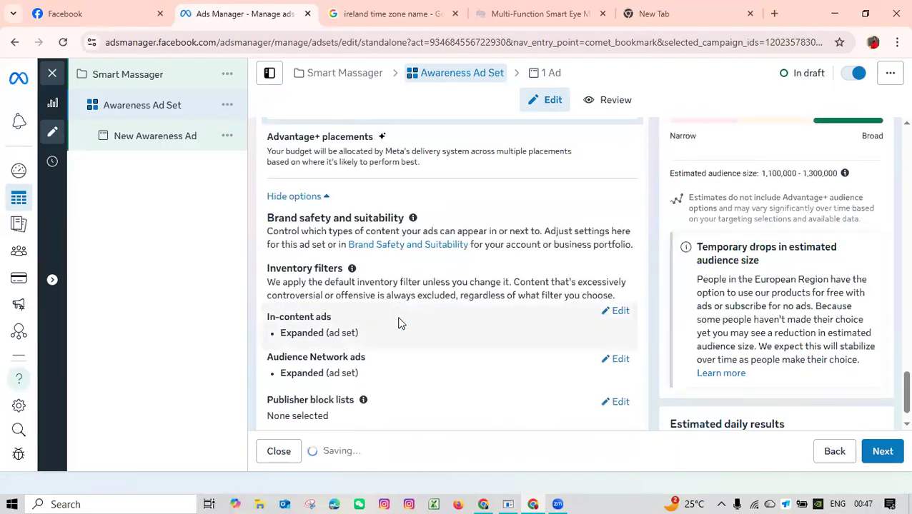
pyautogui.scroll(12, 399, 321)
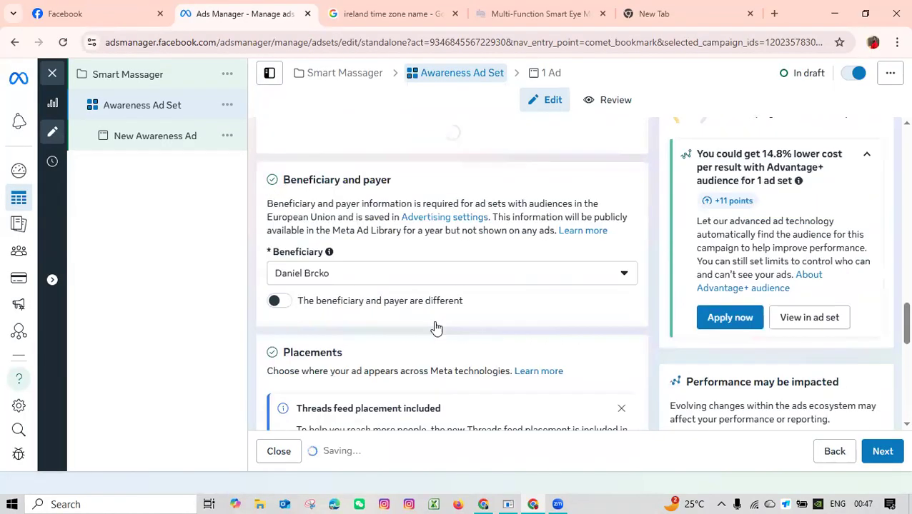
pyautogui.scroll(12, 434, 323)
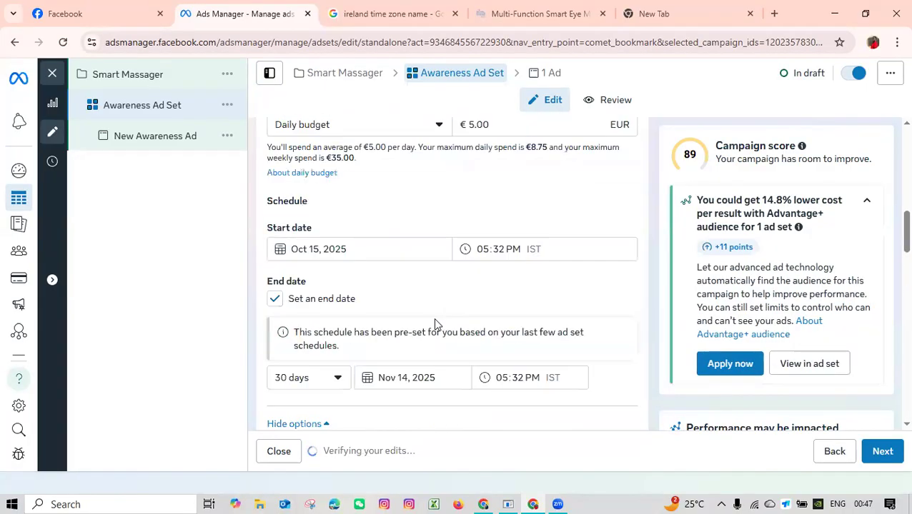
pyautogui.scroll(2, 435, 323)
pyautogui.scroll(-15, 435, 323)
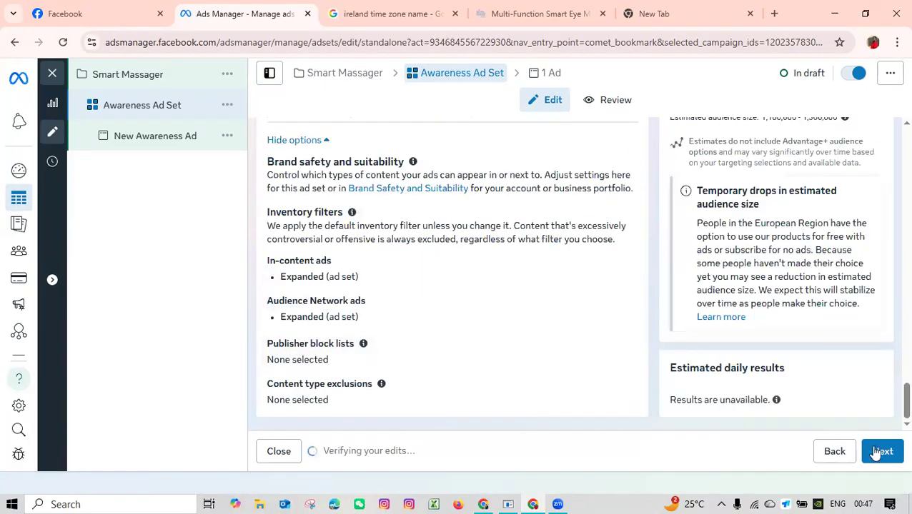
# Proceed from the ad set to the New Awareness Ad's settings and check the ad name.
pyautogui.click(881, 451)
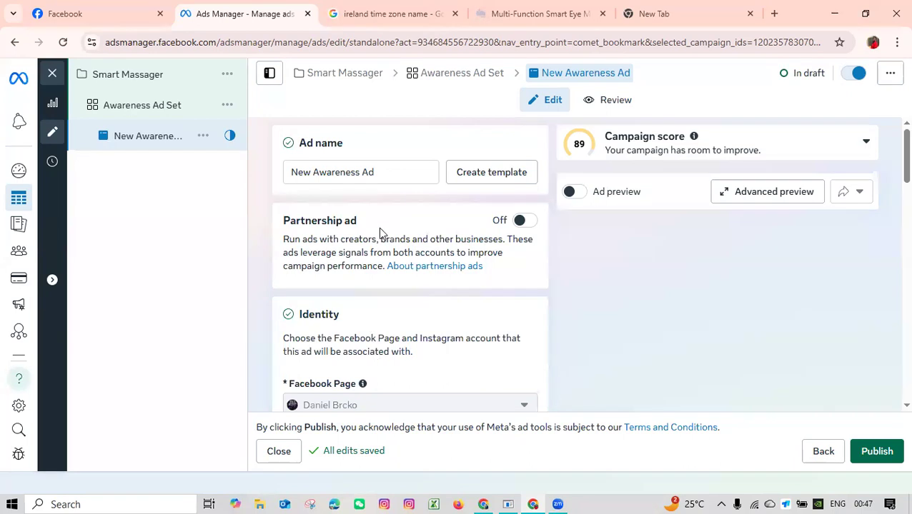
pyautogui.doubleClick(379, 175)
pyautogui.hotkey('ctrl', 'a')
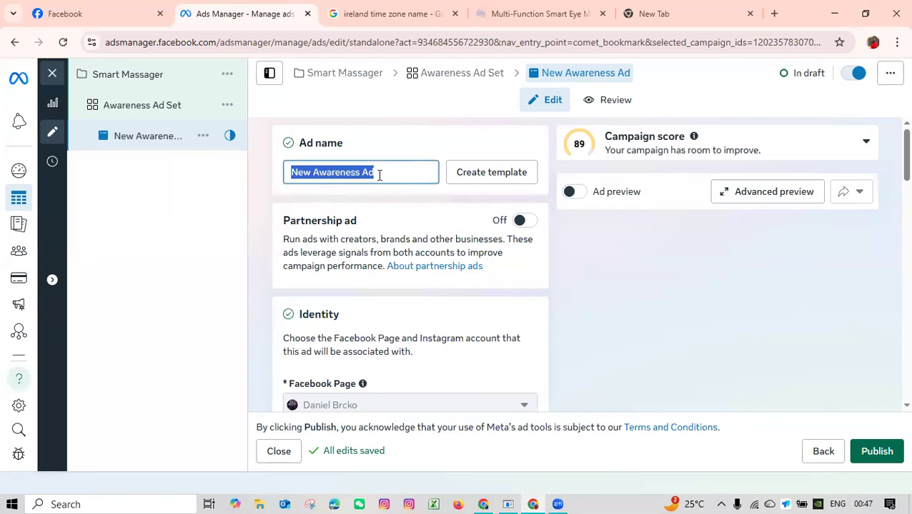
pyautogui.click(387, 175)
pyautogui.moveTo(386, 175); pyautogui.dragTo(291, 177)
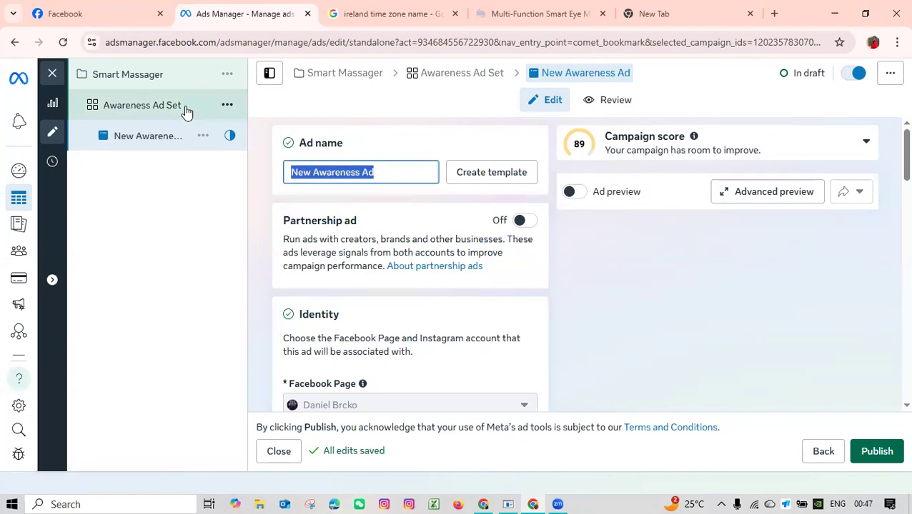
pyautogui.click(366, 200)
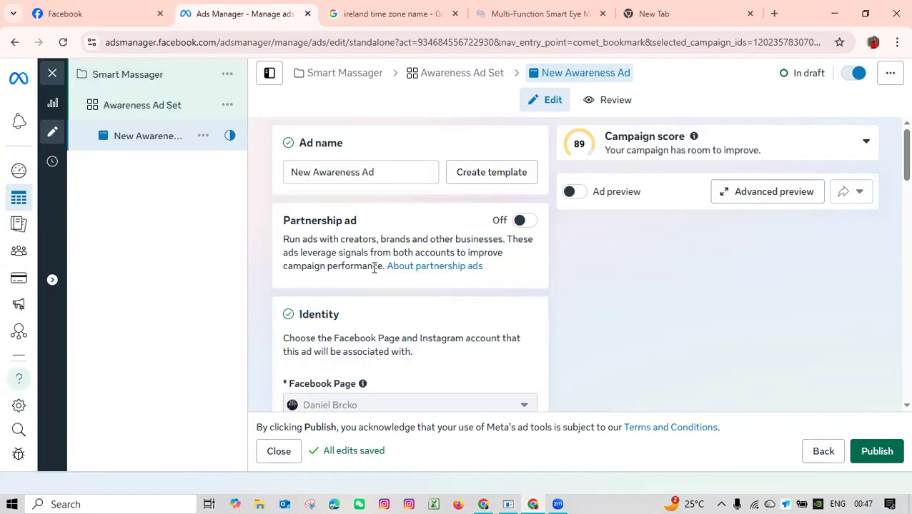
# Examine the ad's identity accounts and the Ad setup section with its creation and format options.
pyautogui.scroll(-2, 374, 268)
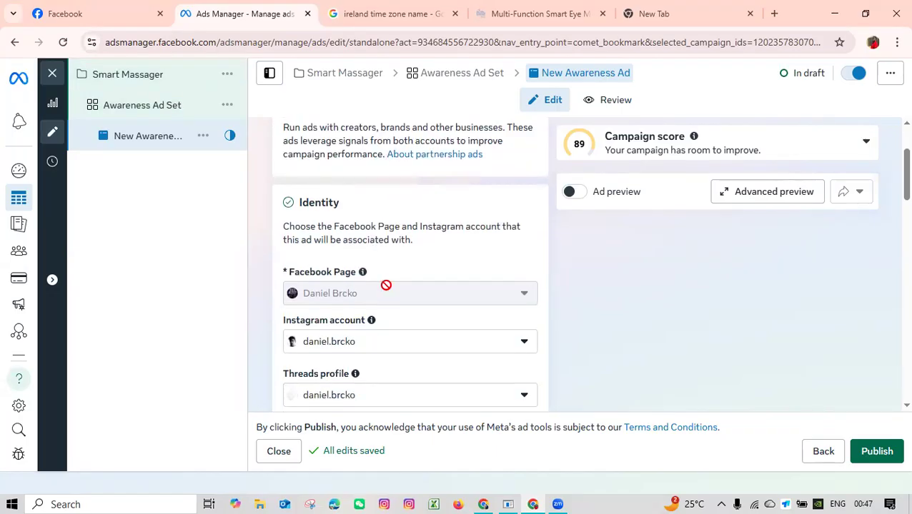
pyautogui.scroll(-2, 411, 267)
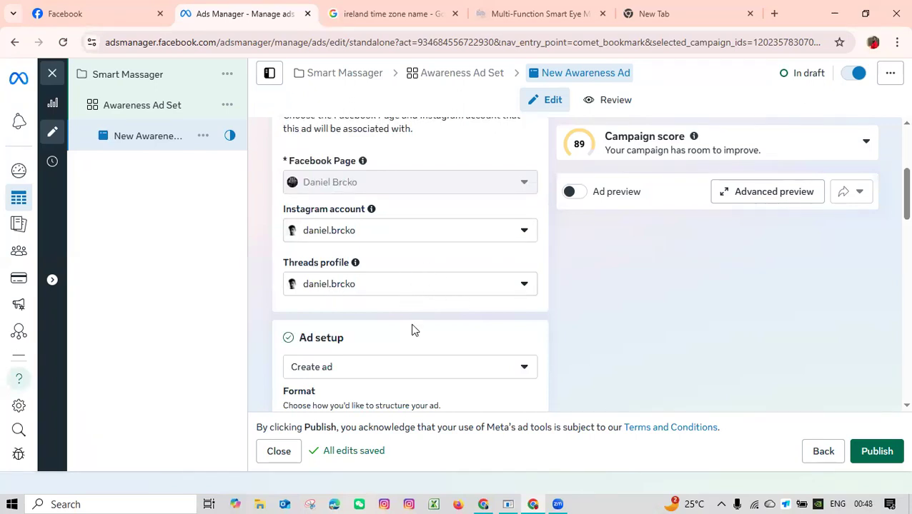
pyautogui.scroll(-2, 412, 329)
pyautogui.scroll(-2, 411, 329)
pyautogui.scroll(2, 407, 287)
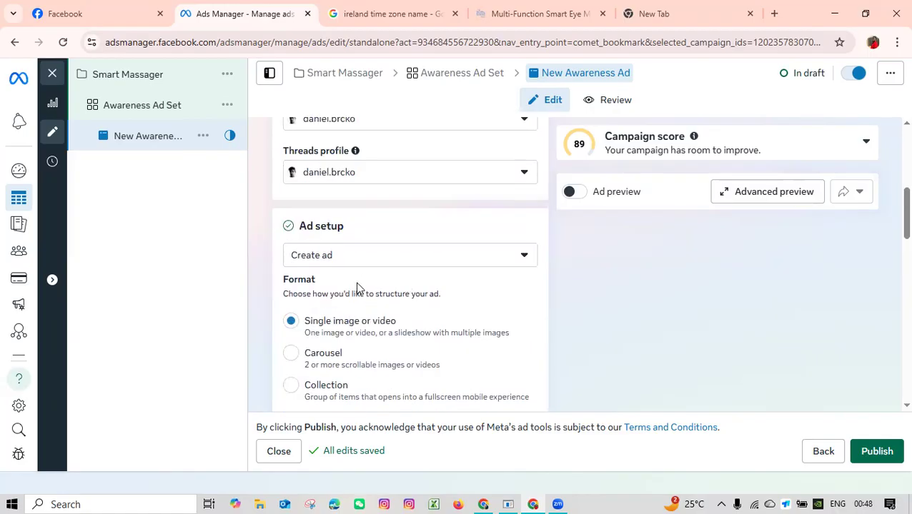
pyautogui.click(427, 264)
pyautogui.click(427, 264)
pyautogui.scroll(-2, 331, 312)
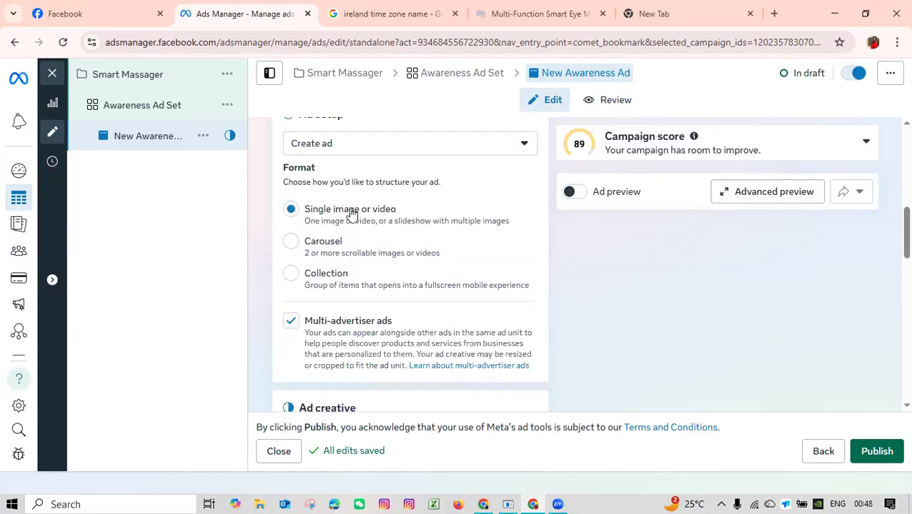
# Switch to the KneadRest store, review the Multi-Function Smart Eye Massager's photo and description, and return to Ads Manager.
pyautogui.click(528, 14)
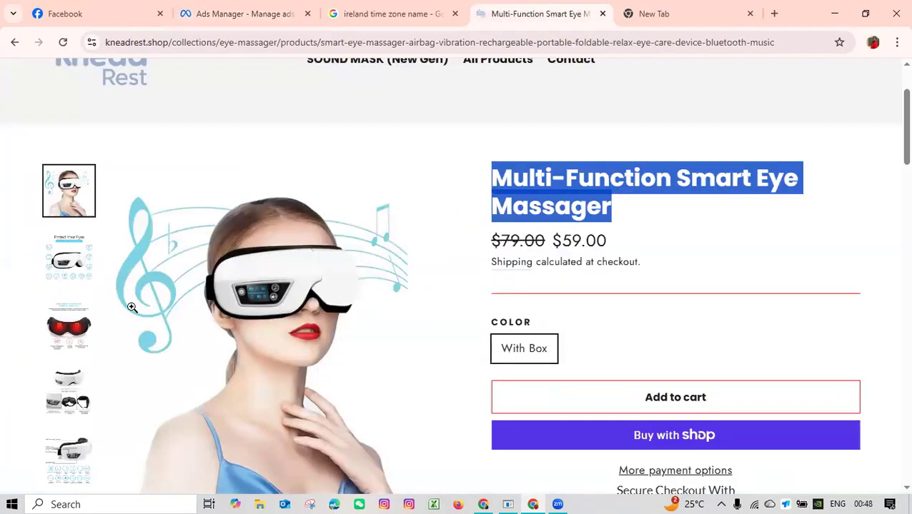
pyautogui.scroll(-2, 131, 314)
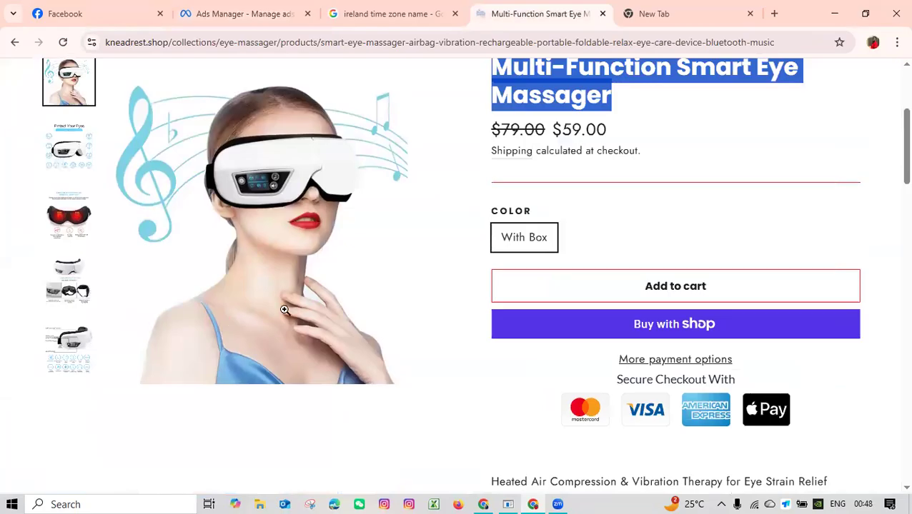
pyautogui.scroll(2, 285, 310)
pyautogui.scroll(-8, 285, 311)
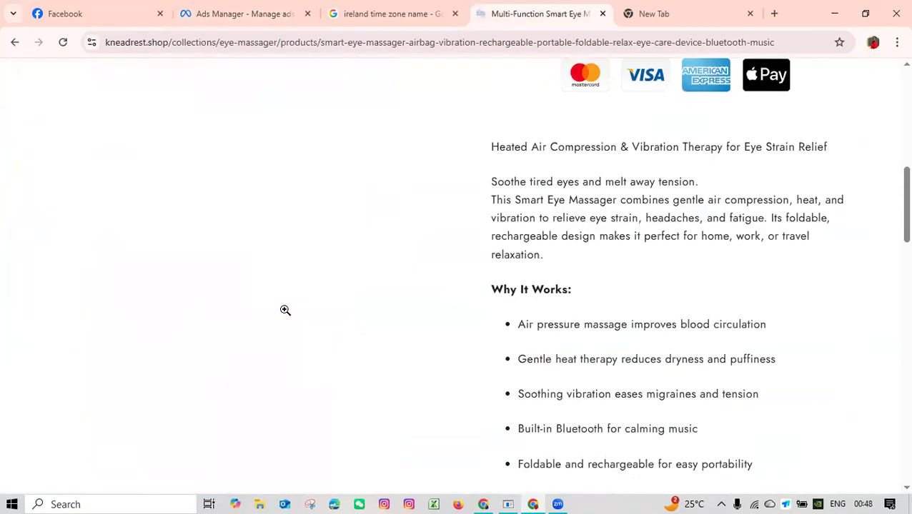
pyautogui.scroll(10, 285, 315)
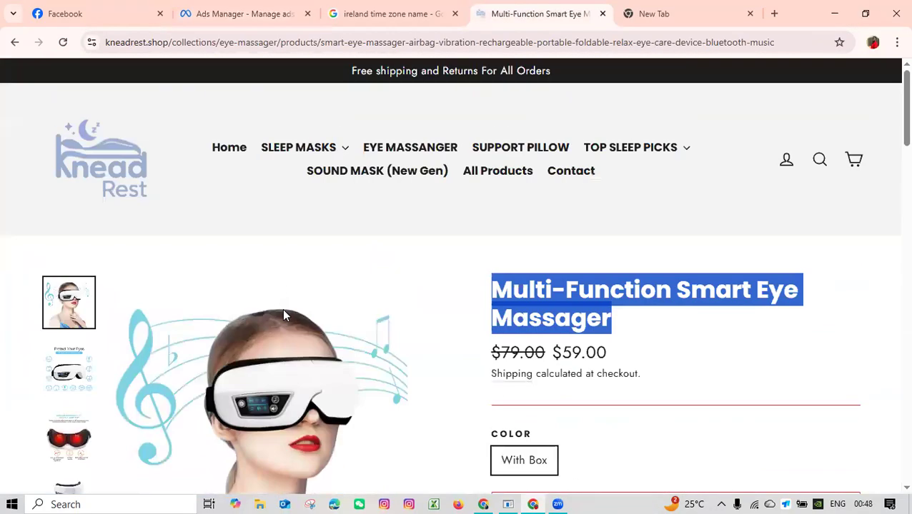
pyautogui.click(275, 15)
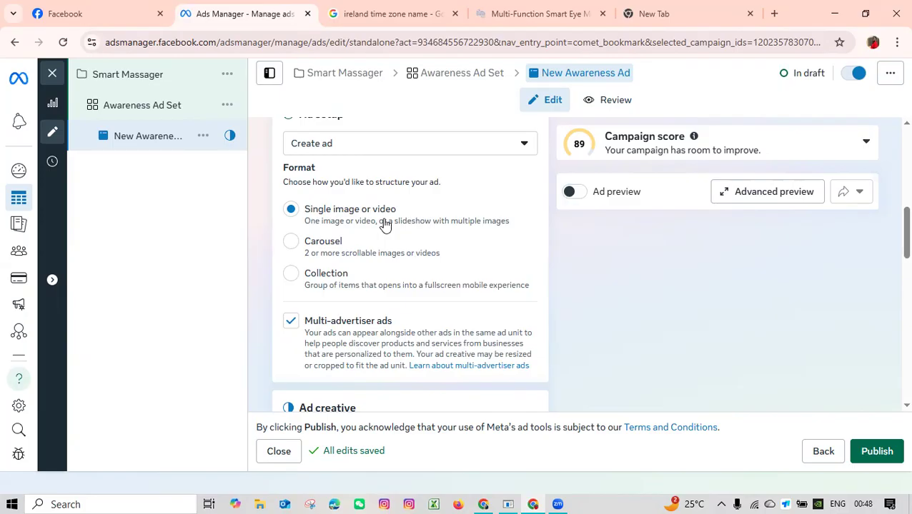
# Examine the gallery images of the Multi-Function Smart Eye Massager on the KneadRest product page.
pyautogui.click(536, 14)
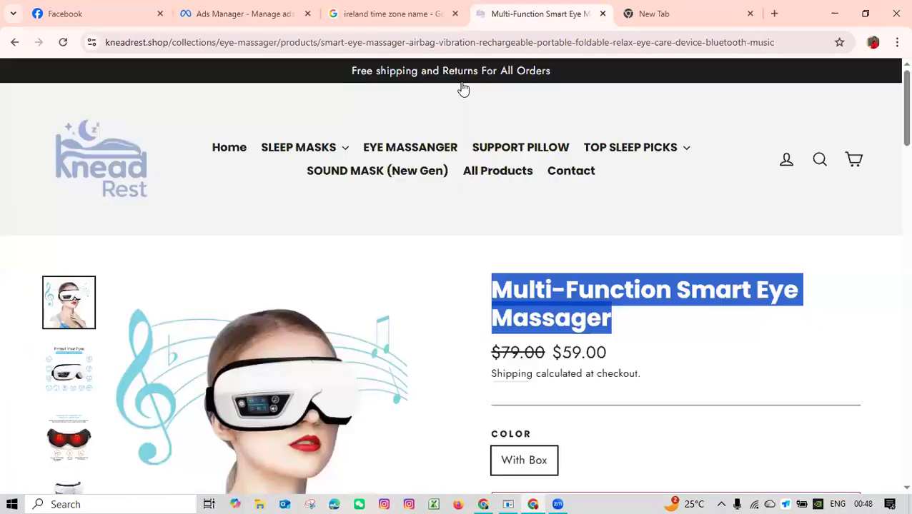
pyautogui.scroll(-3, 168, 297)
pyautogui.click(70, 220)
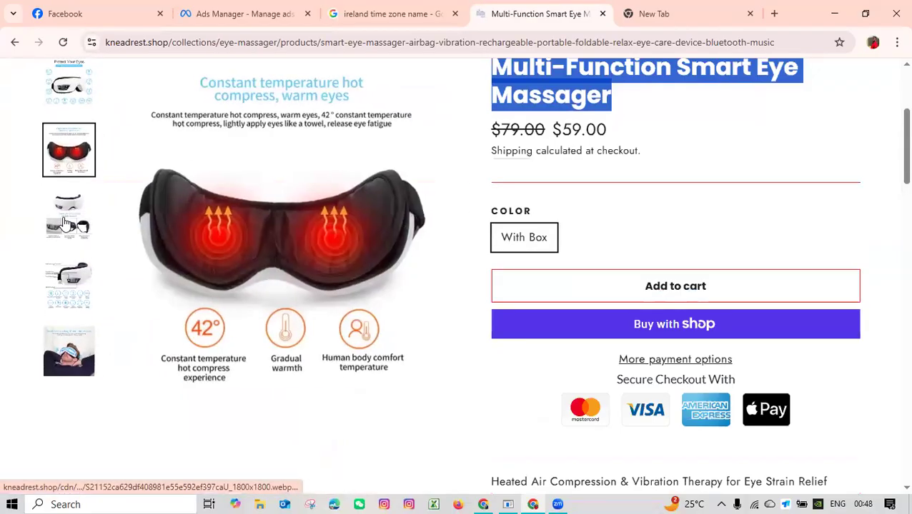
pyautogui.scroll(1, 346, 337)
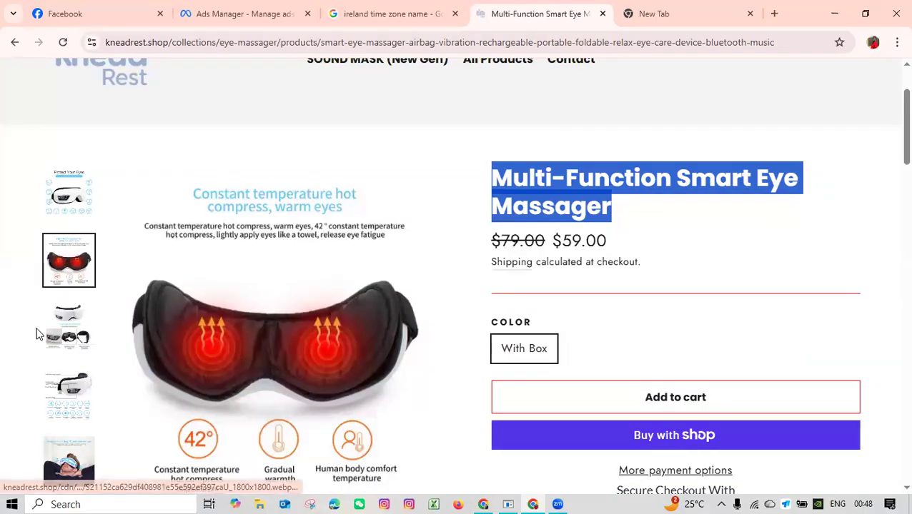
pyautogui.click(70, 395)
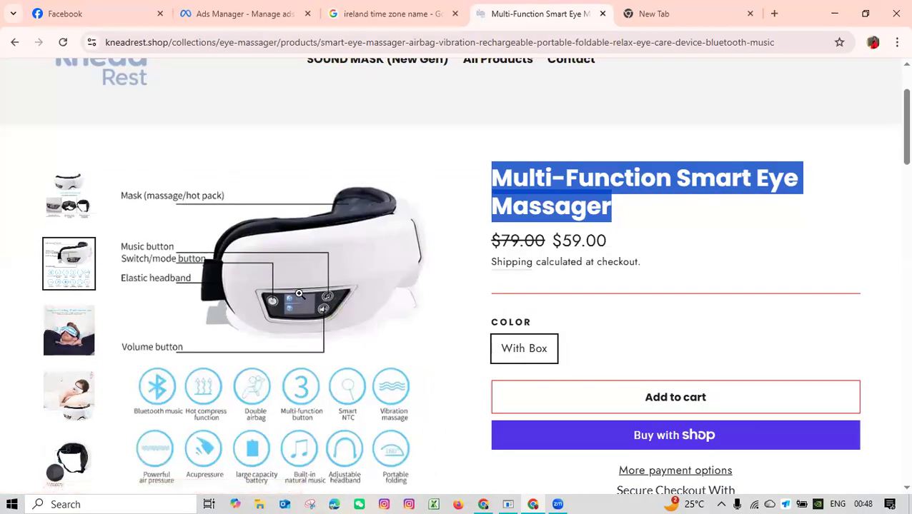
pyautogui.scroll(2, 64, 330)
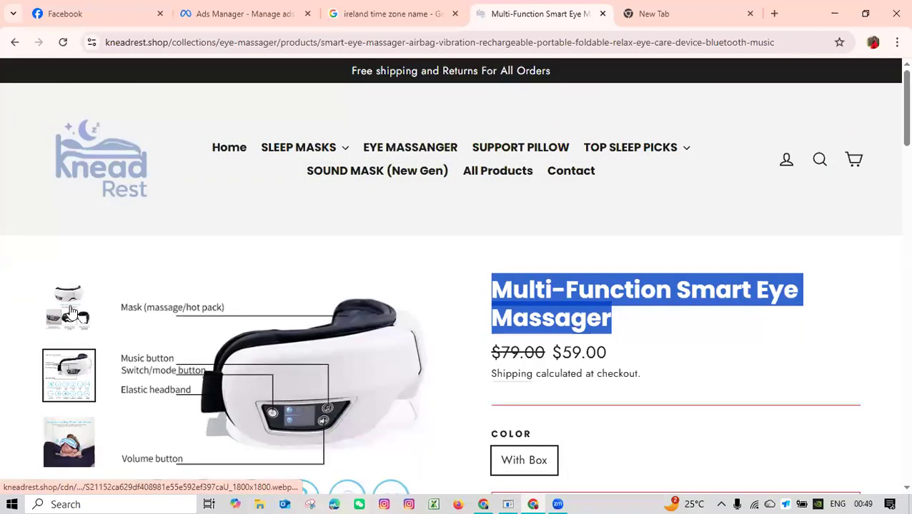
pyautogui.click(71, 311)
pyautogui.click(73, 308)
pyautogui.click(74, 304)
pyautogui.click(74, 304)
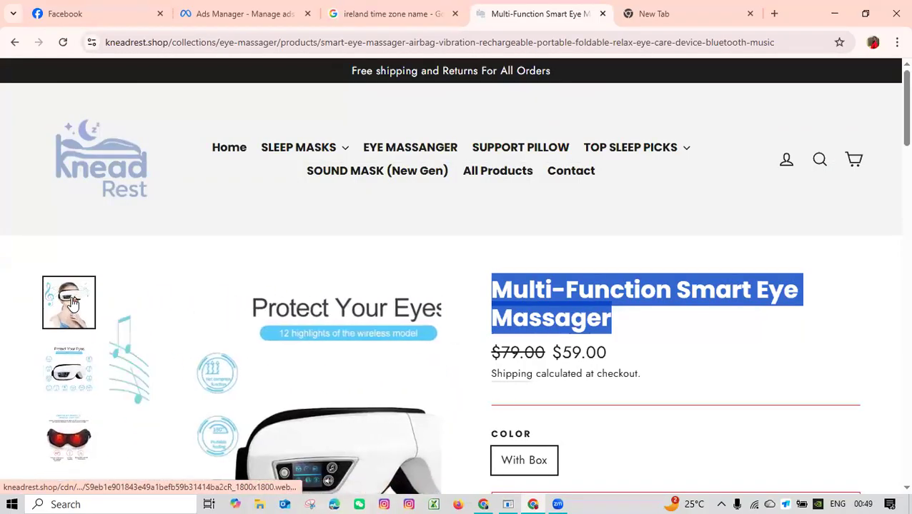
# Open the Smart Eye Massager from the product page's recommendations, examine its gallery images, and return to Ads Manager.
pyautogui.scroll(-2, 358, 322)
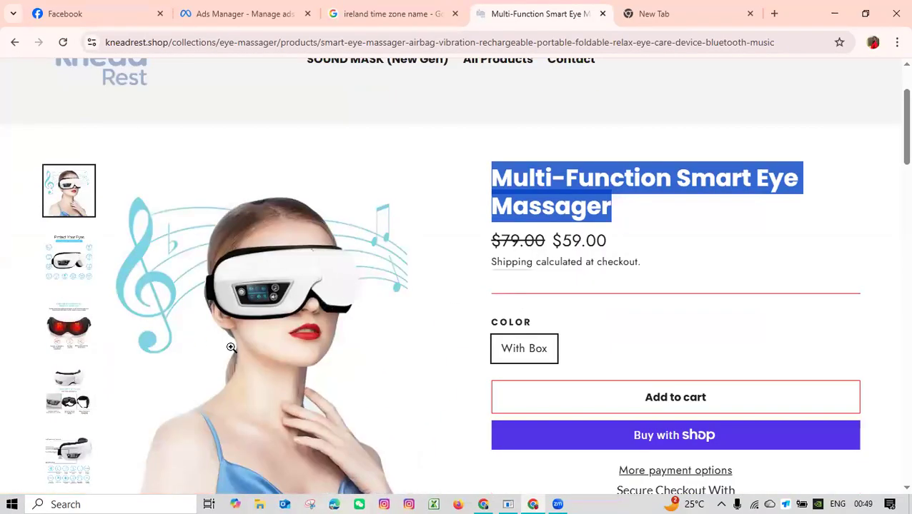
pyautogui.scroll(-2, 243, 322)
pyautogui.scroll(-4, 80, 307)
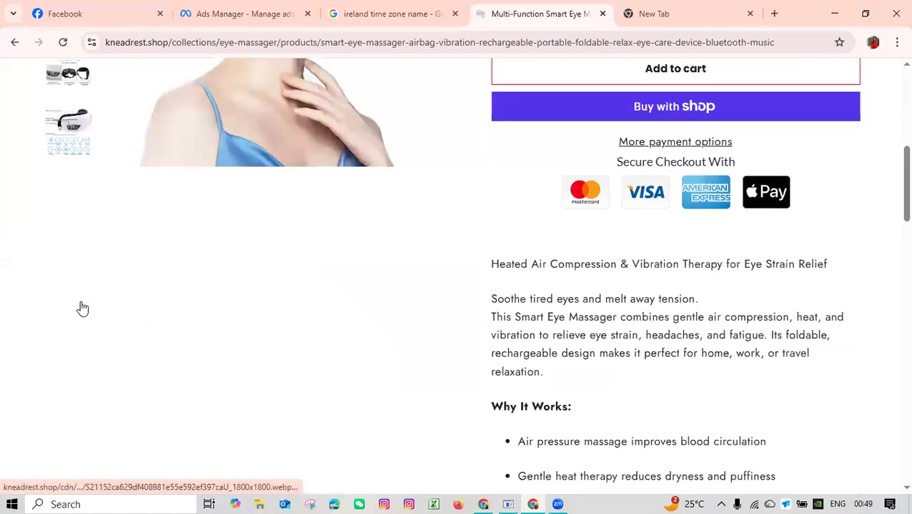
pyautogui.scroll(-15, 333, 341)
pyautogui.scroll(6, 333, 336)
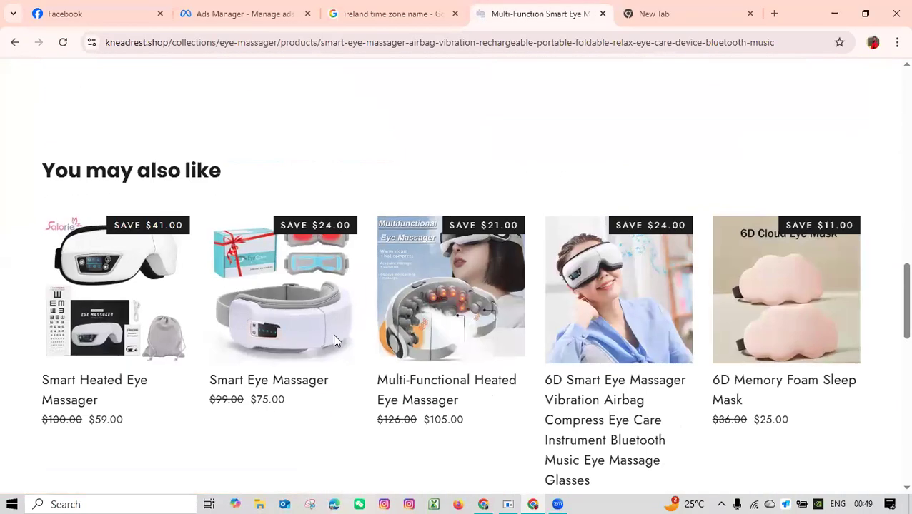
pyautogui.click(303, 301)
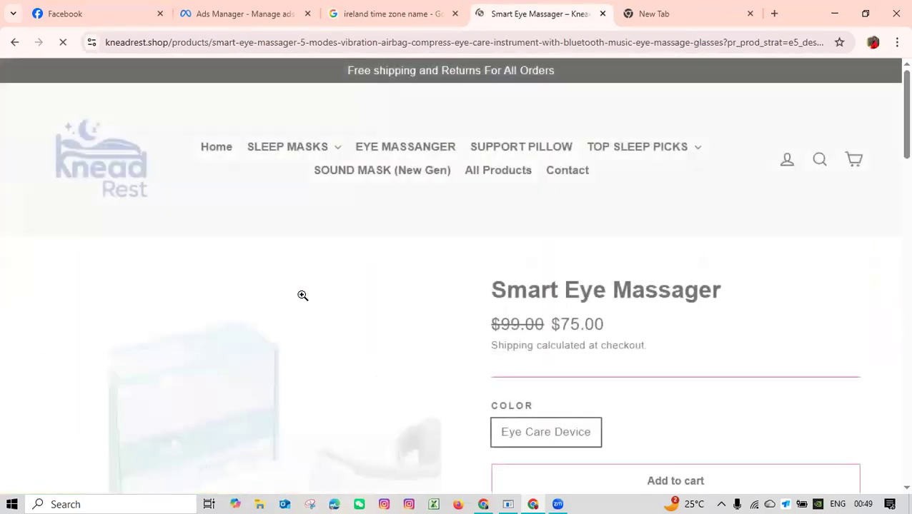
pyautogui.scroll(-3, 302, 295)
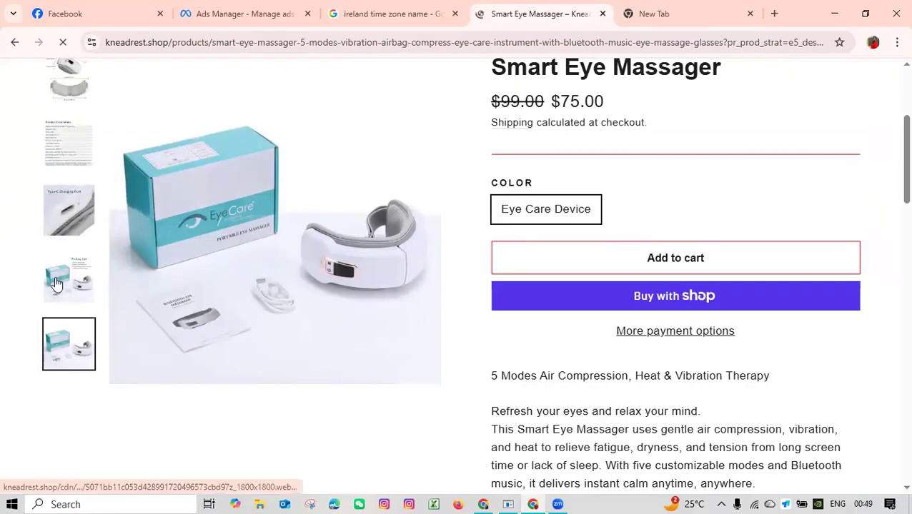
pyautogui.scroll(3, 67, 313)
pyautogui.click(68, 313)
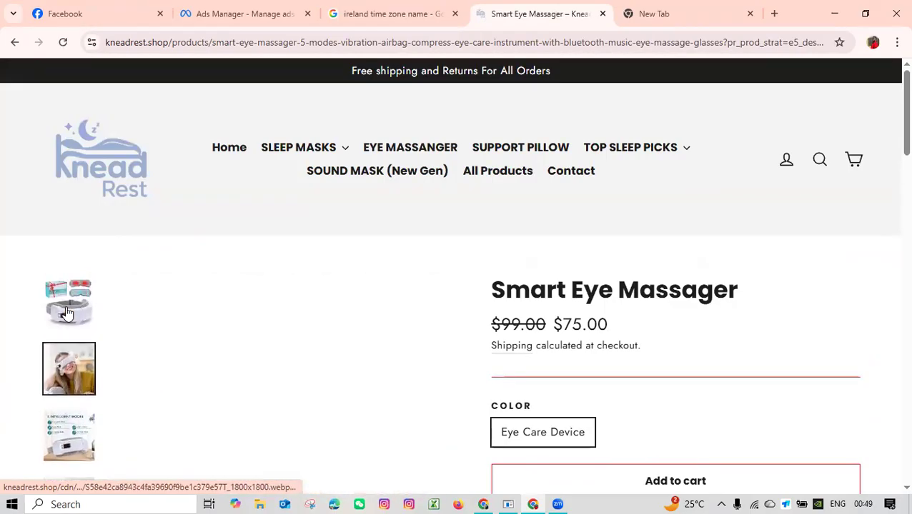
pyautogui.scroll(-2, 398, 243)
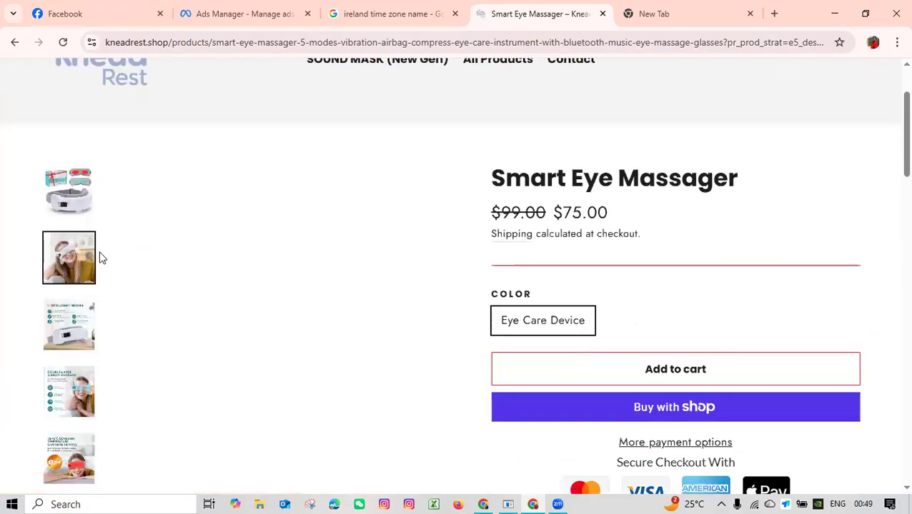
pyautogui.click(83, 261)
pyautogui.scroll(-2, 373, 326)
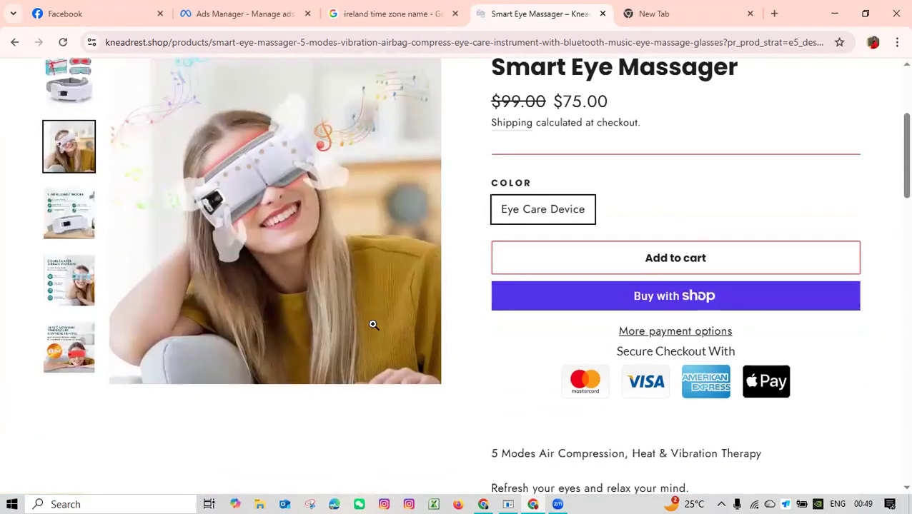
pyautogui.scroll(2, 387, 305)
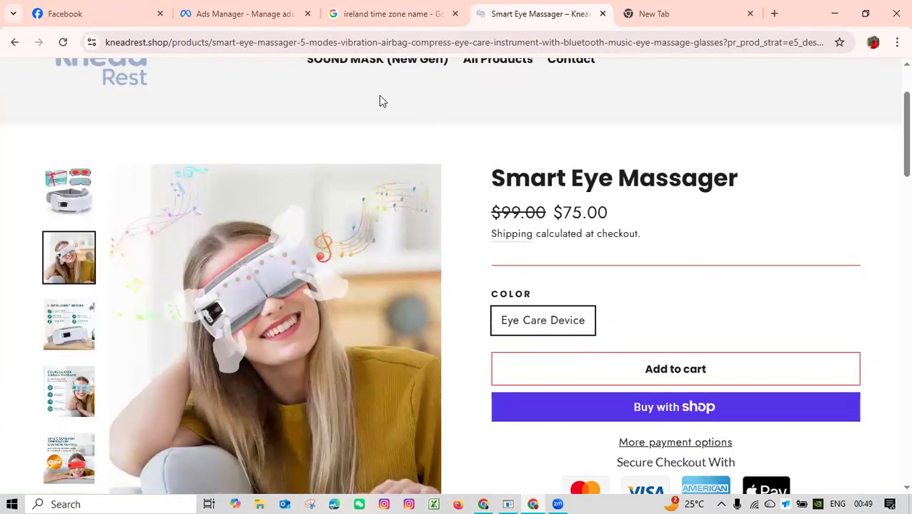
pyautogui.click(249, 16)
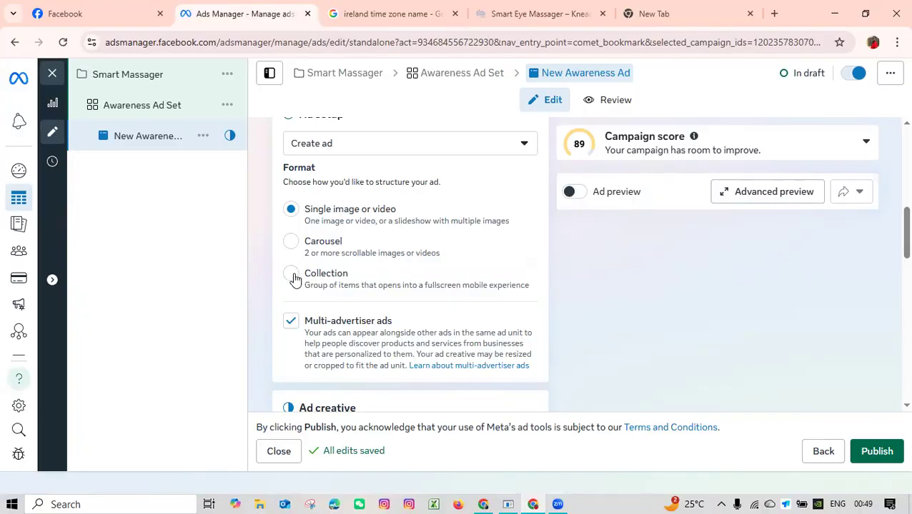
# Look over the store's eye massager collection as an example of grouped products, and return to the ad in Ads Manager.
pyautogui.click(571, 10)
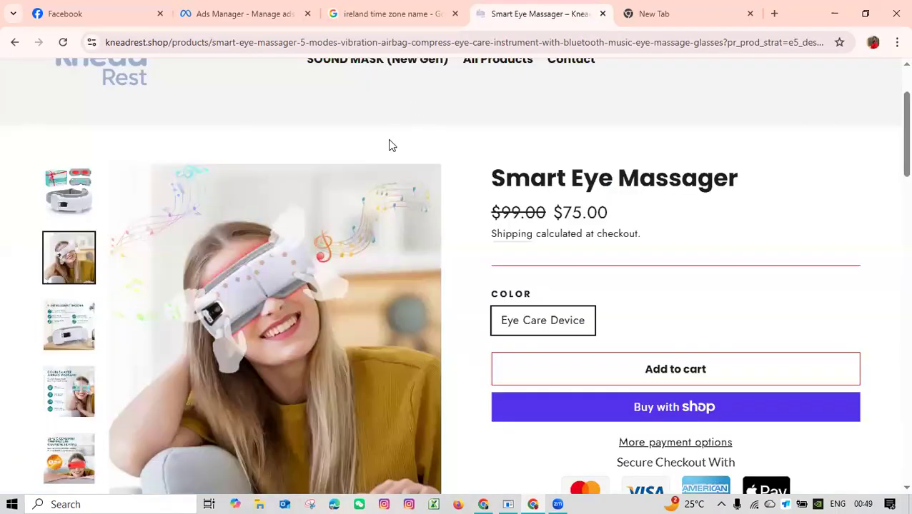
pyautogui.scroll(2, 391, 144)
pyautogui.click(391, 149)
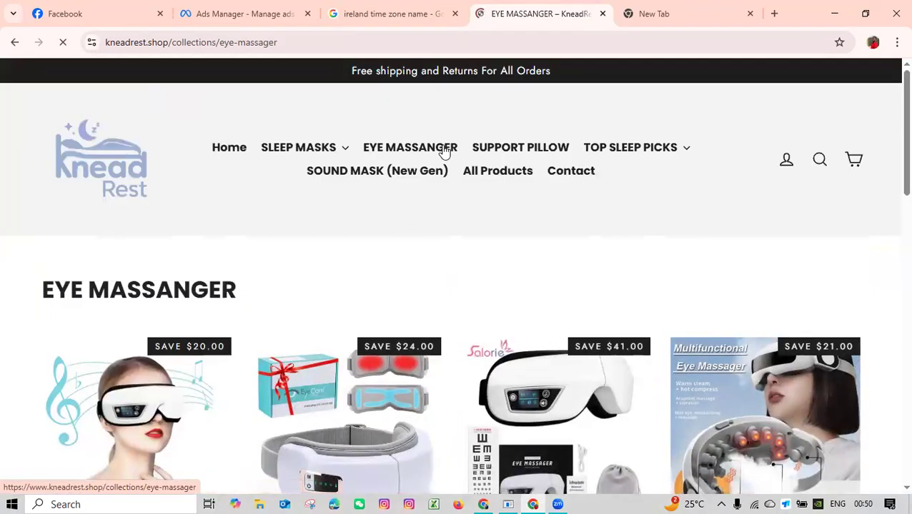
pyautogui.scroll(-5, 396, 232)
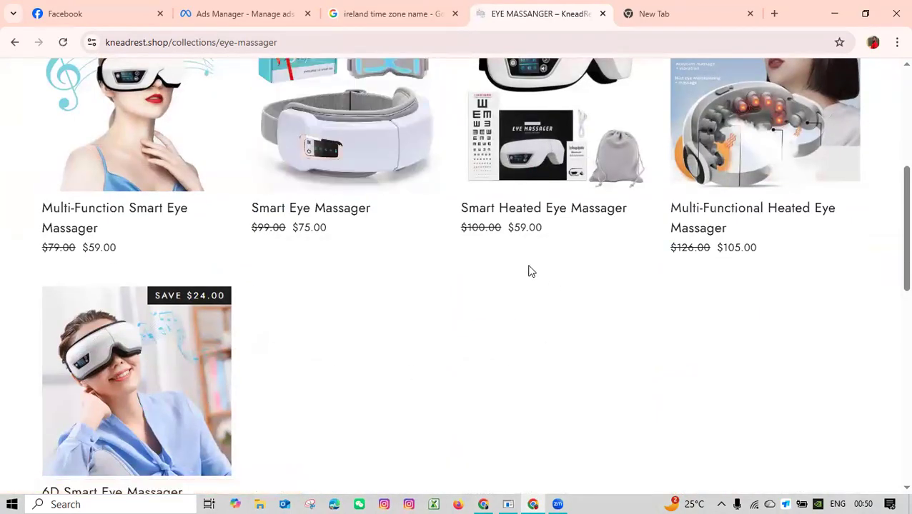
pyautogui.scroll(5, 530, 271)
pyautogui.click(265, 8)
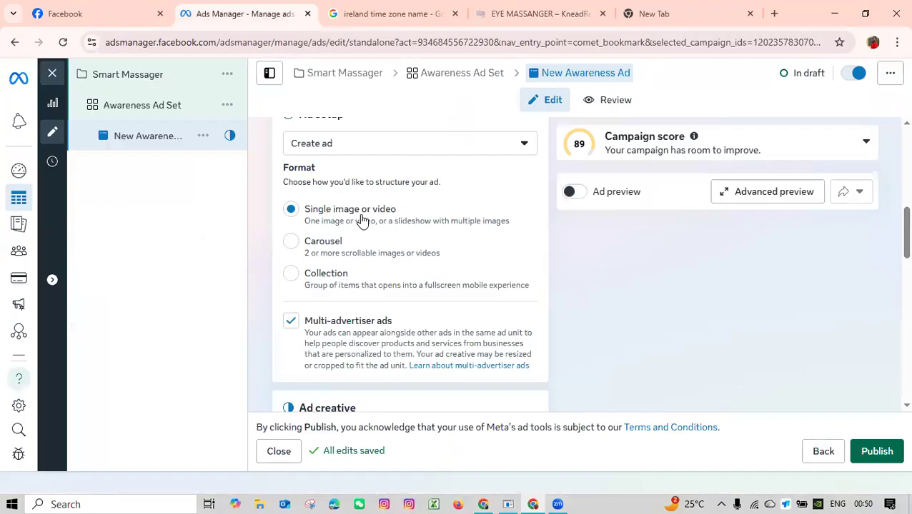
# Set up the ad creative as a video ad and upload the Flair video from the Downloads folder.
pyautogui.scroll(-3, 372, 250)
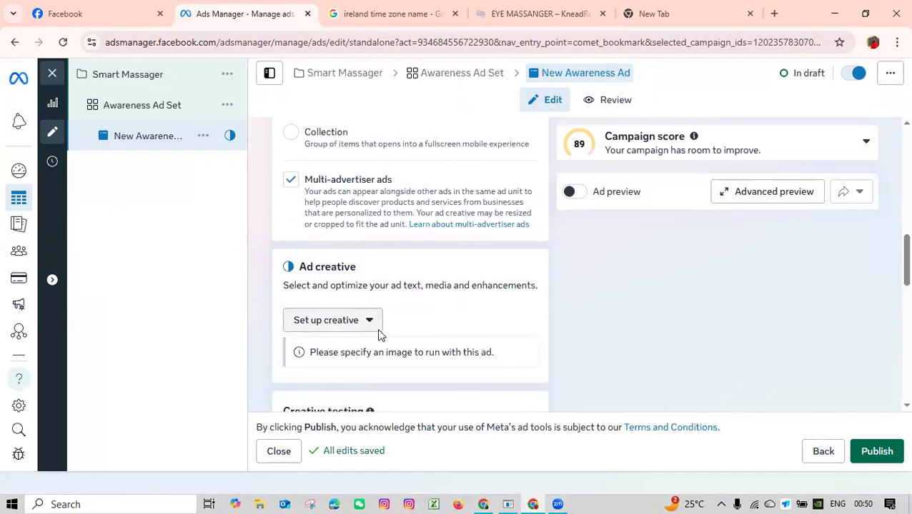
pyautogui.click(338, 243)
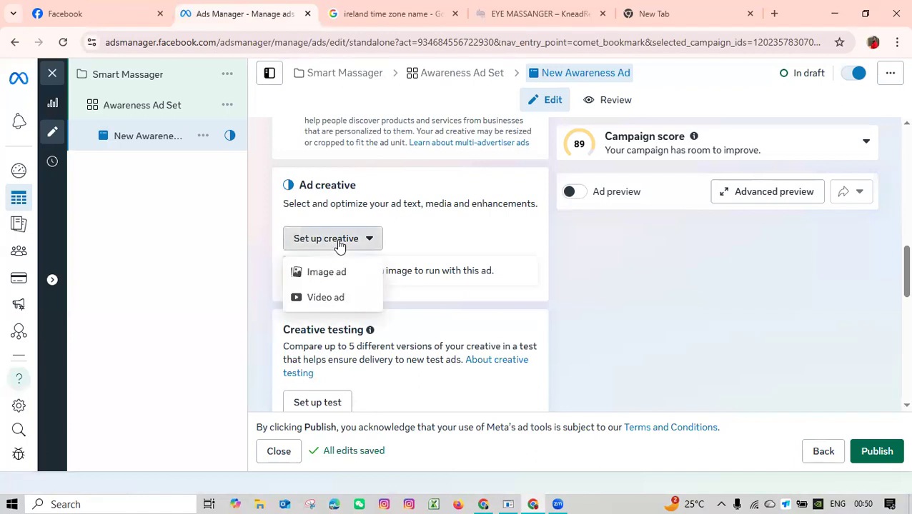
pyautogui.click(326, 299)
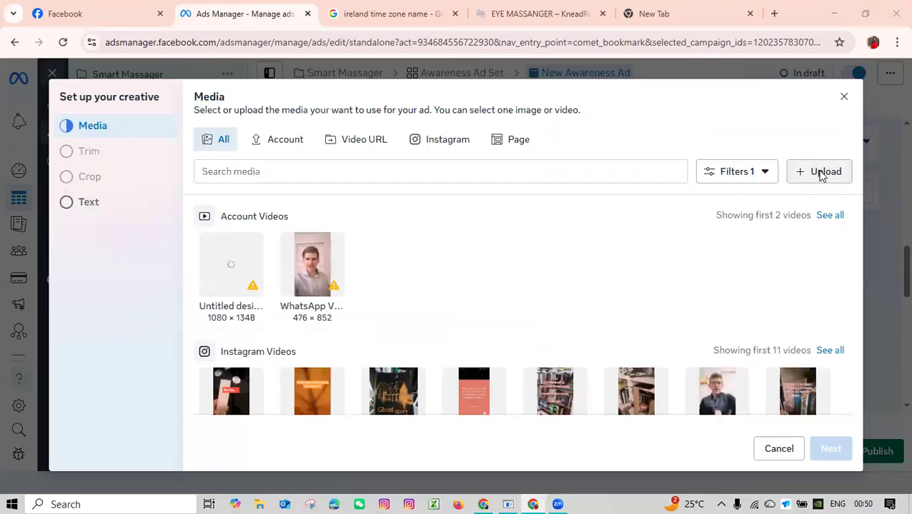
pyautogui.click(822, 173)
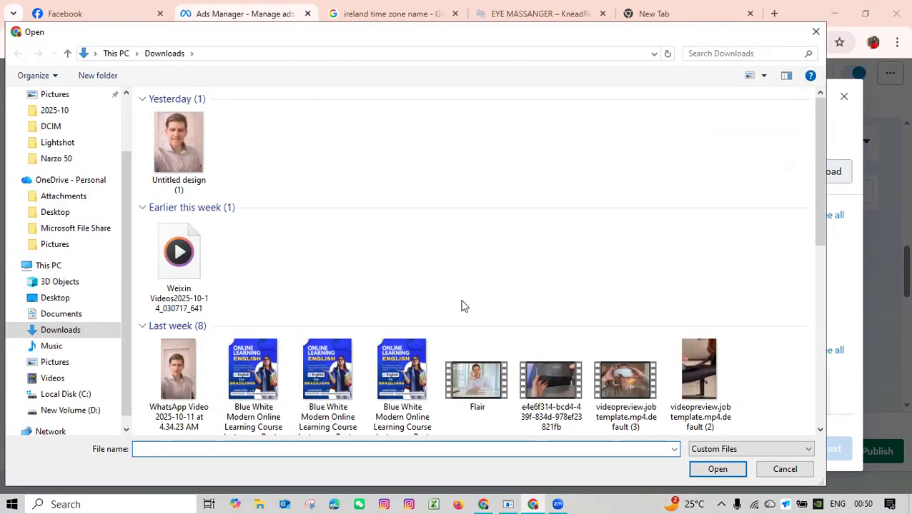
pyautogui.scroll(-2, 461, 305)
pyautogui.doubleClick(474, 219)
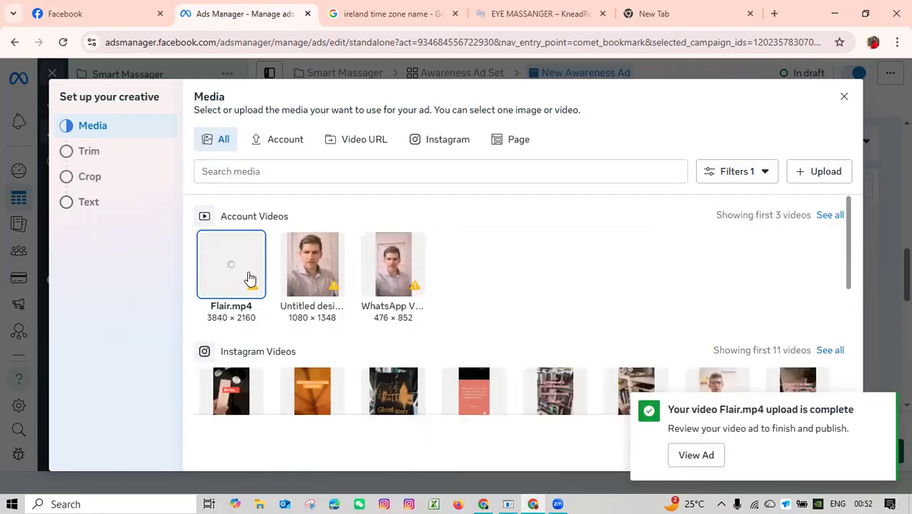
# Use Flair.mp4 as the ad's media, skip trimming to keep its full length, and proceed to the placement crops.
pyautogui.moveTo(250, 285)
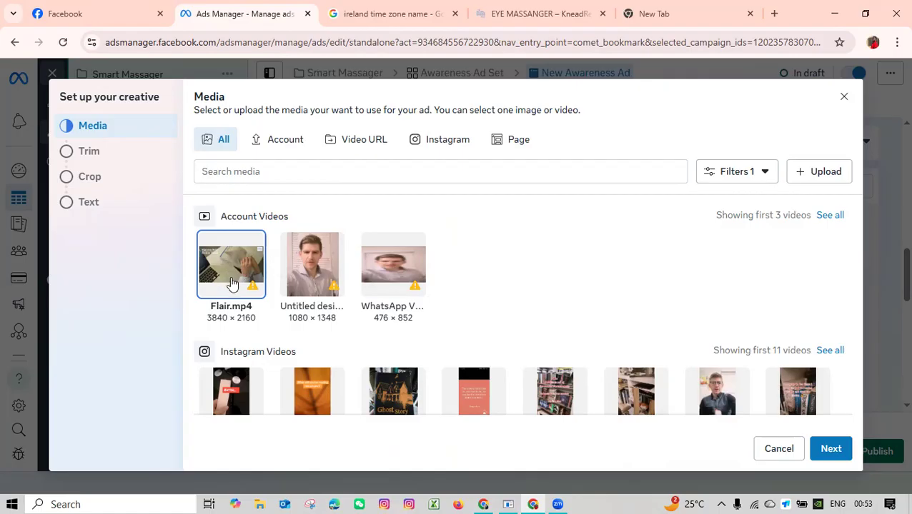
pyautogui.scroll(-2, 600, 293)
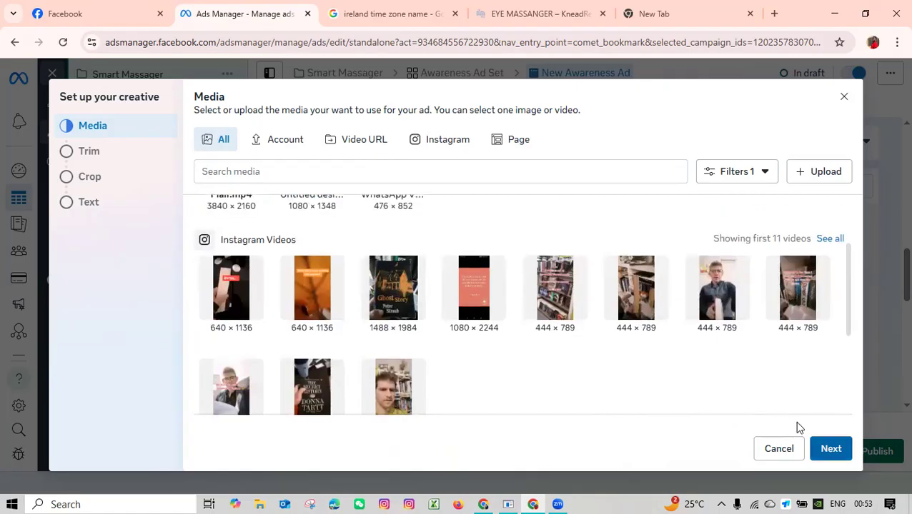
pyautogui.click(815, 443)
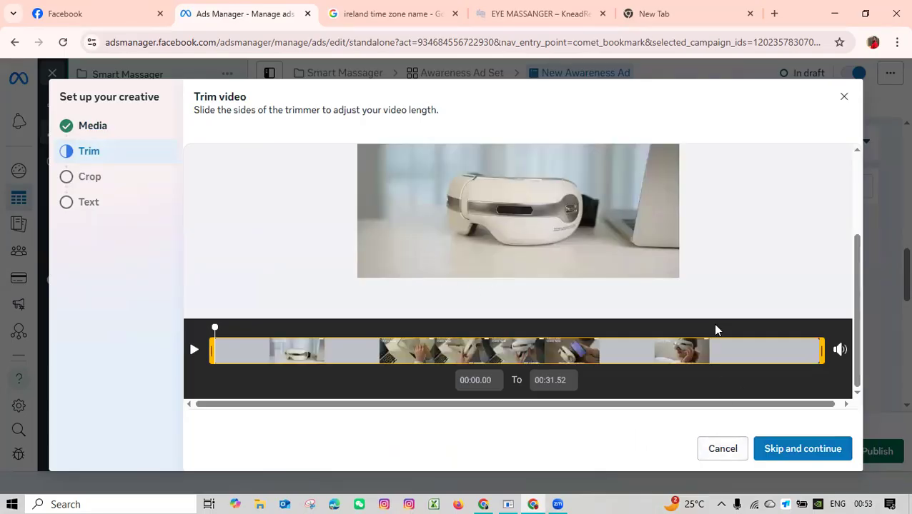
pyautogui.moveTo(821, 355)
pyautogui.mouseDown()
pyautogui.moveTo(758, 356)
pyautogui.moveTo(822, 351)
pyautogui.mouseUp()
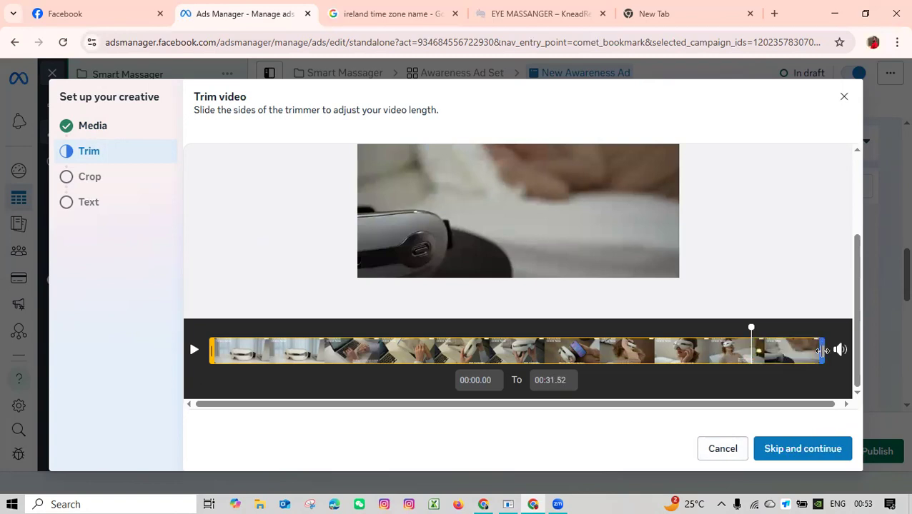
pyautogui.click(799, 436)
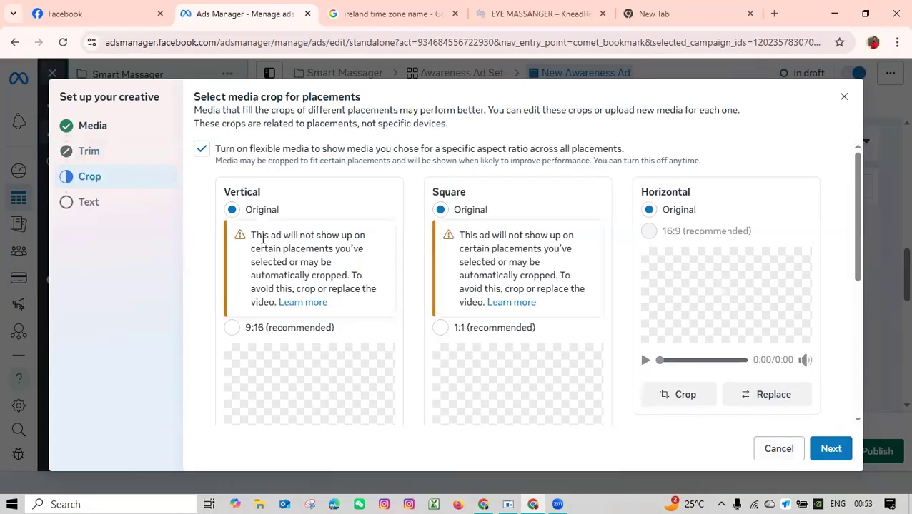
# Look over the original video's previews for the vertical, square and horizontal placements.
pyautogui.scroll(-3, 271, 263)
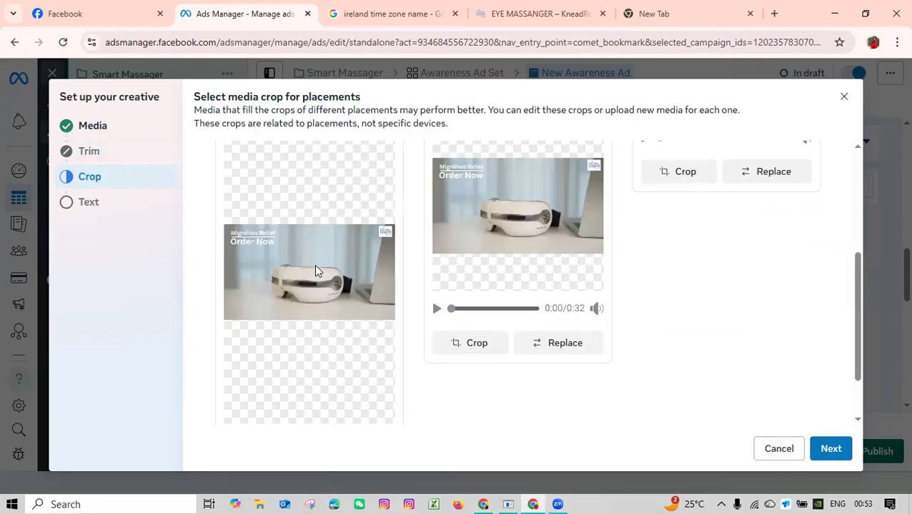
pyautogui.scroll(-3, 304, 298)
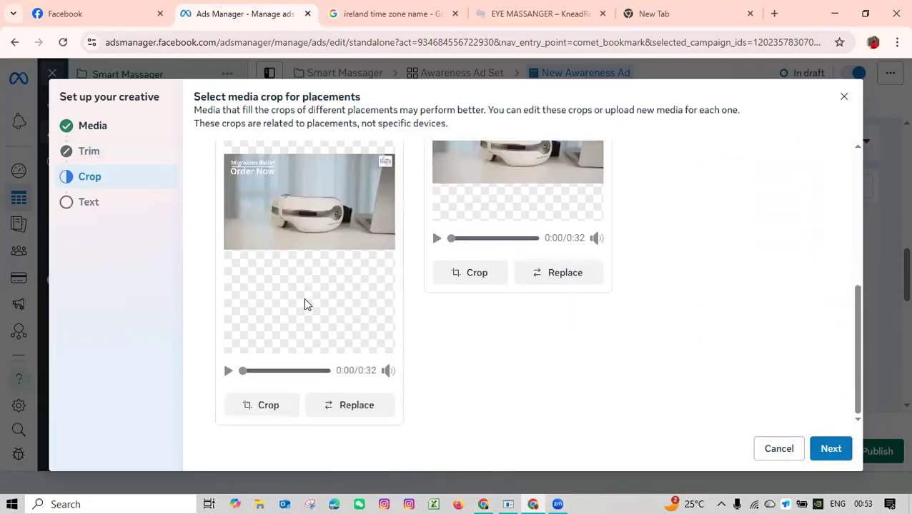
pyautogui.scroll(2, 309, 285)
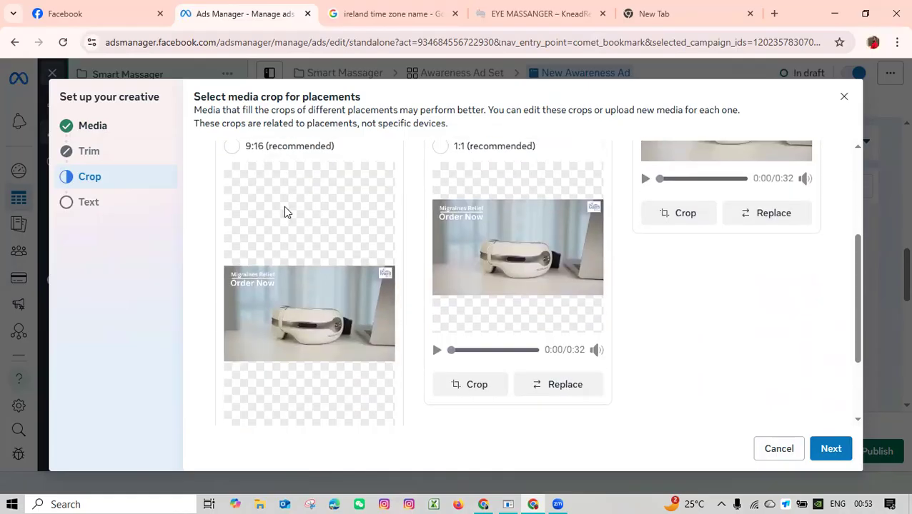
pyautogui.scroll(-2, 319, 306)
pyautogui.scroll(4, 331, 305)
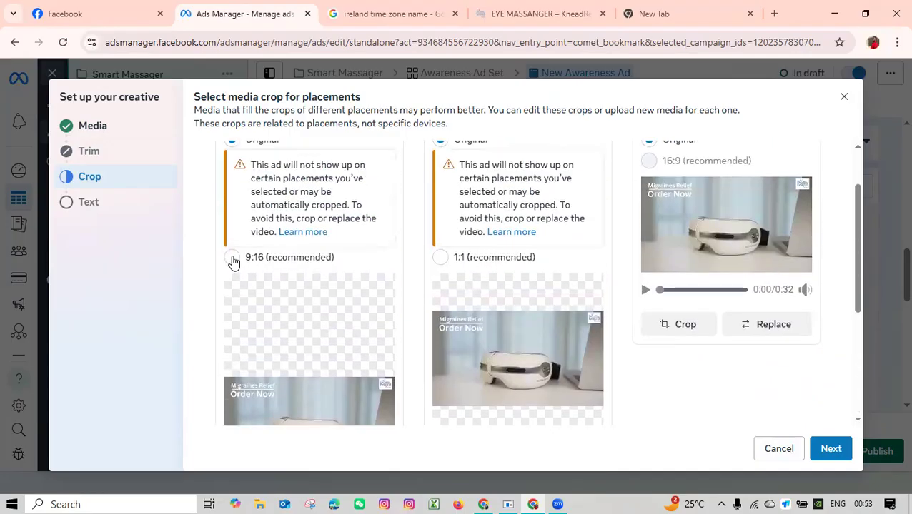
# Try the recommended 9:16 crop for the vertical placement and play part of its video preview to check the framing.
pyautogui.click(233, 258)
pyautogui.scroll(-1, 337, 307)
pyautogui.scroll(1, 337, 308)
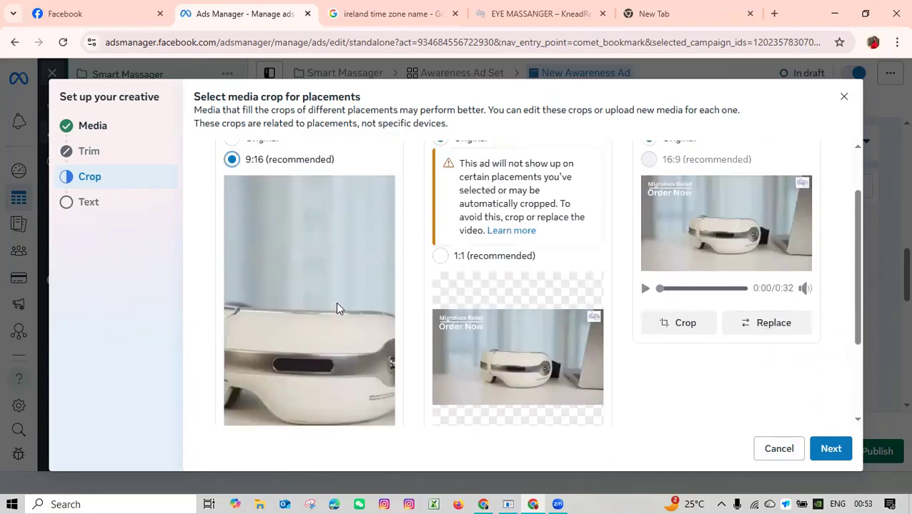
pyautogui.scroll(-2, 337, 306)
pyautogui.scroll(2, 335, 300)
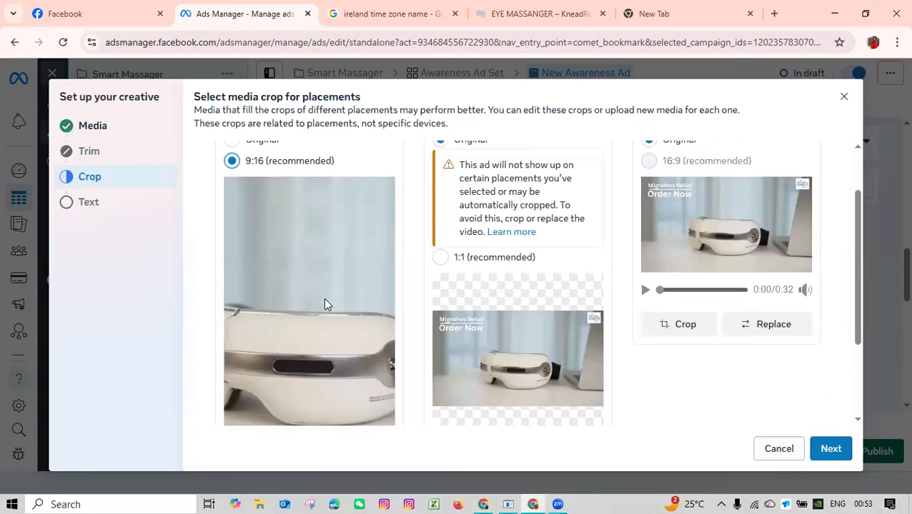
pyautogui.scroll(-2, 323, 304)
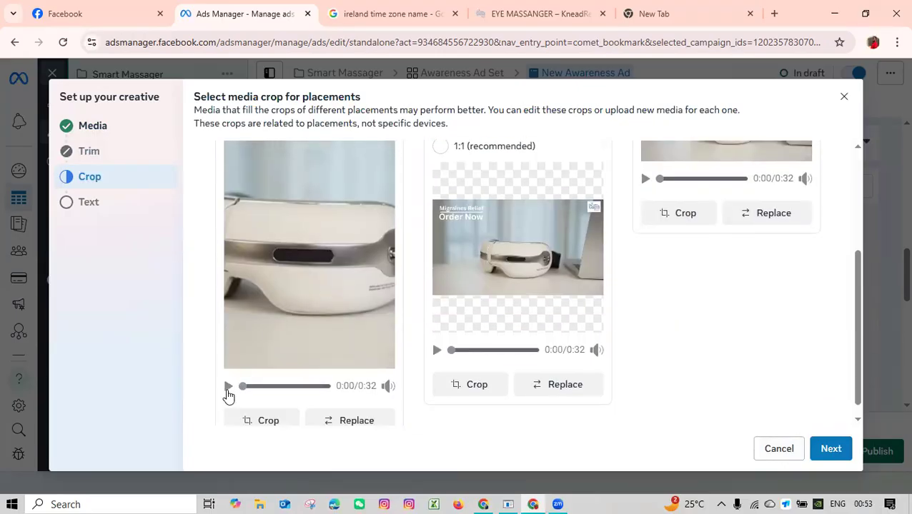
pyautogui.click(228, 389)
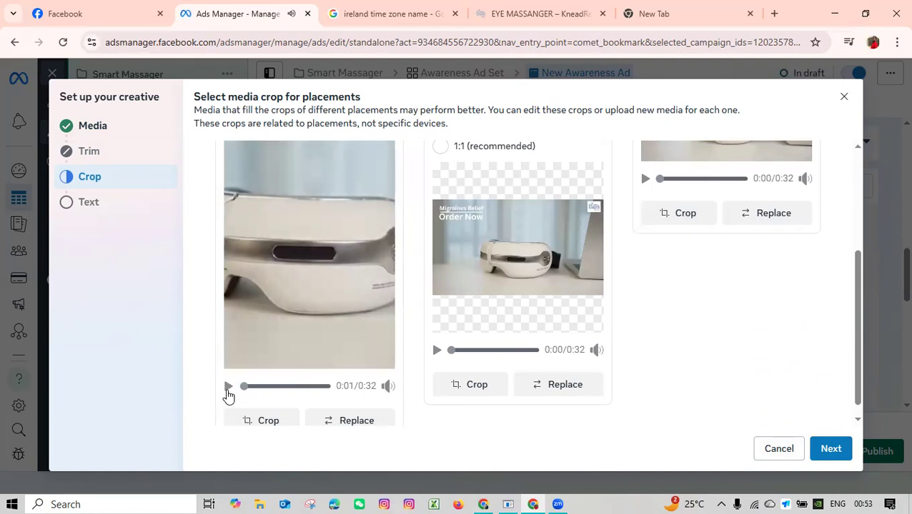
pyautogui.click(228, 390)
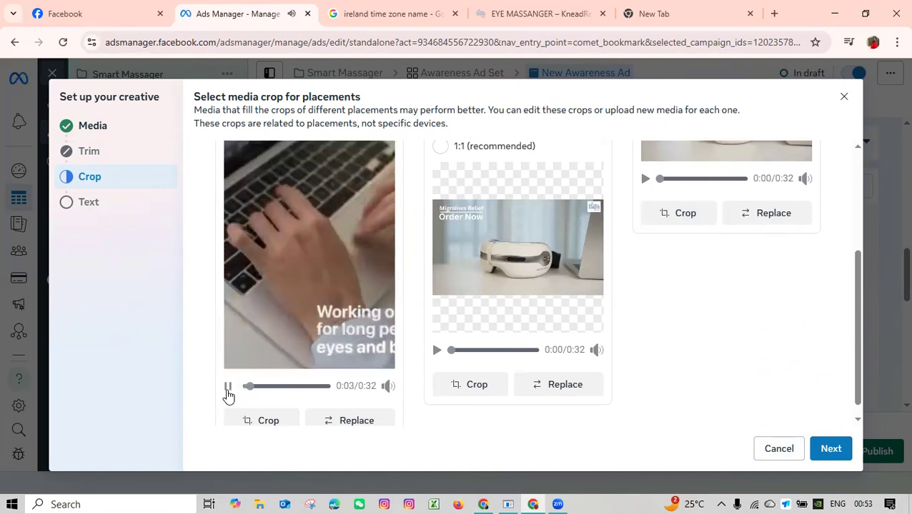
pyautogui.click(228, 390)
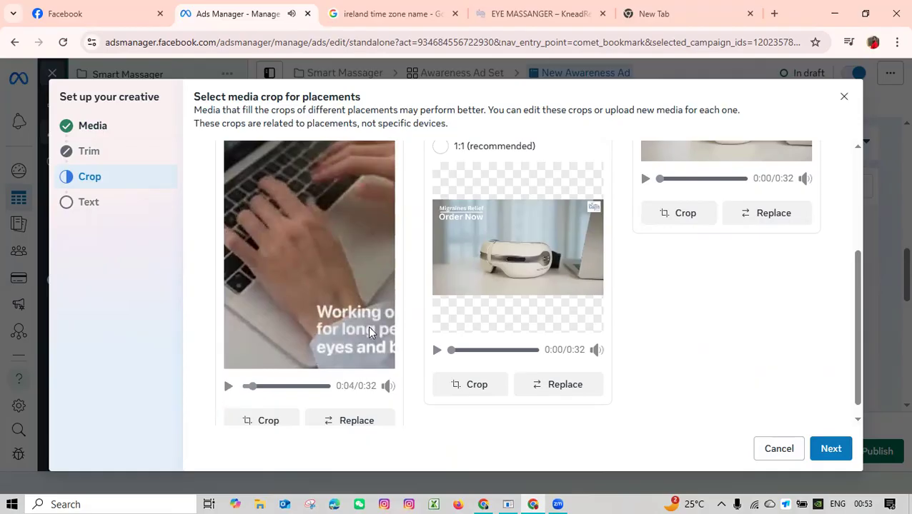
# Set the vertical placement back to the Original video format.
pyautogui.scroll(3, 305, 325)
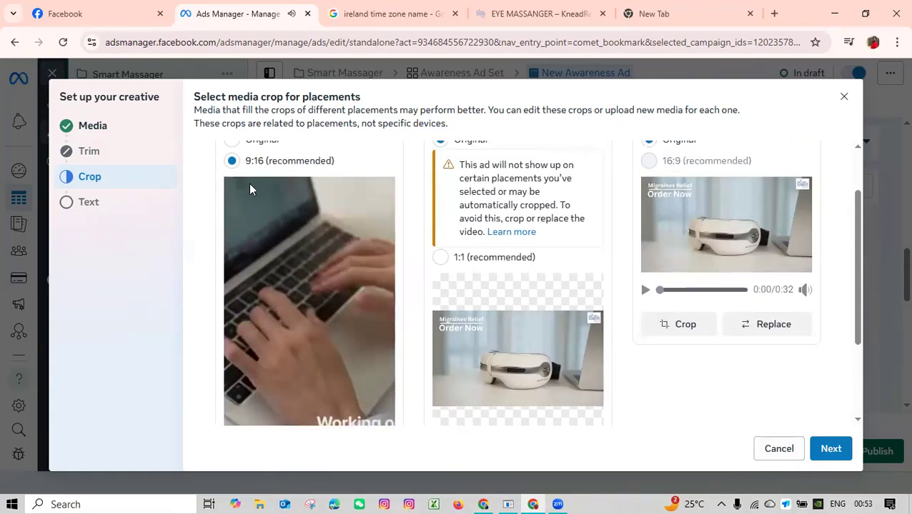
pyautogui.scroll(2, 247, 215)
pyautogui.click(230, 210)
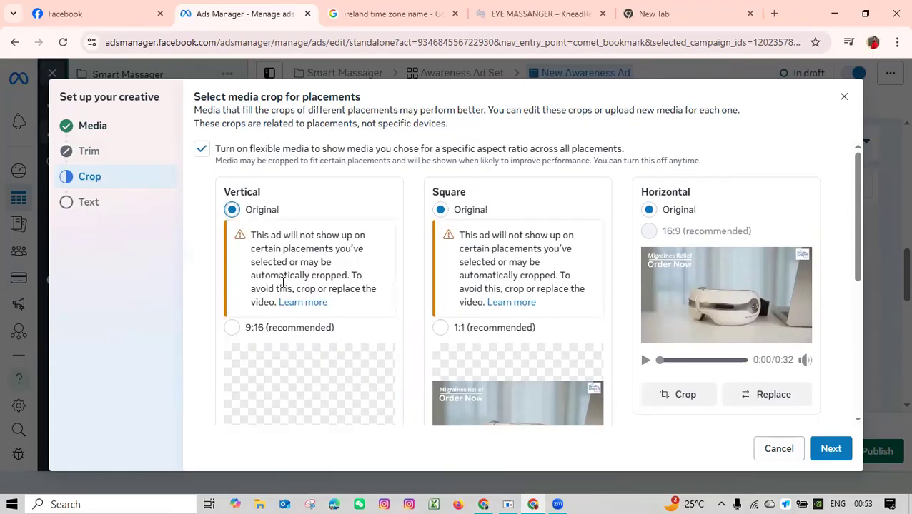
# Compare the original placement previews, play the horizontal one, and proceed to the ad's text options with the original crops kept.
pyautogui.scroll(-3, 294, 292)
pyautogui.scroll(2, 482, 295)
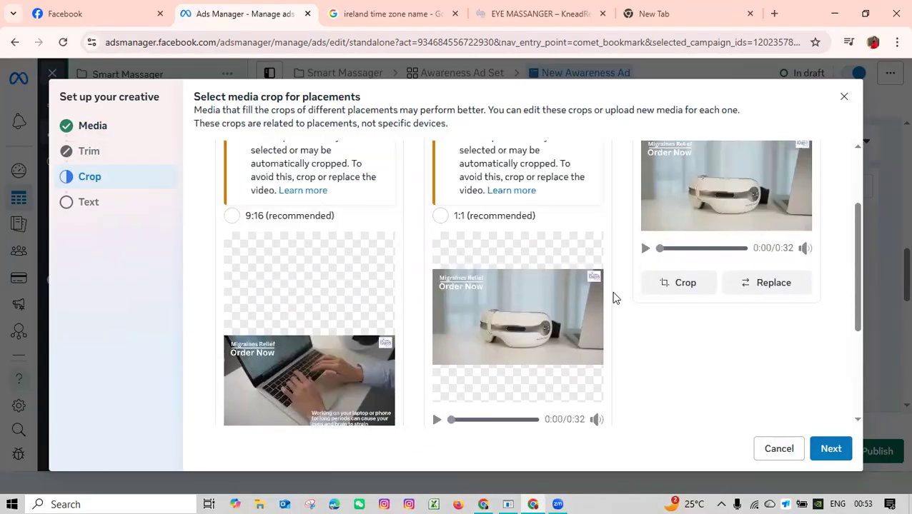
pyautogui.scroll(2, 643, 294)
pyautogui.moveTo(695, 220)
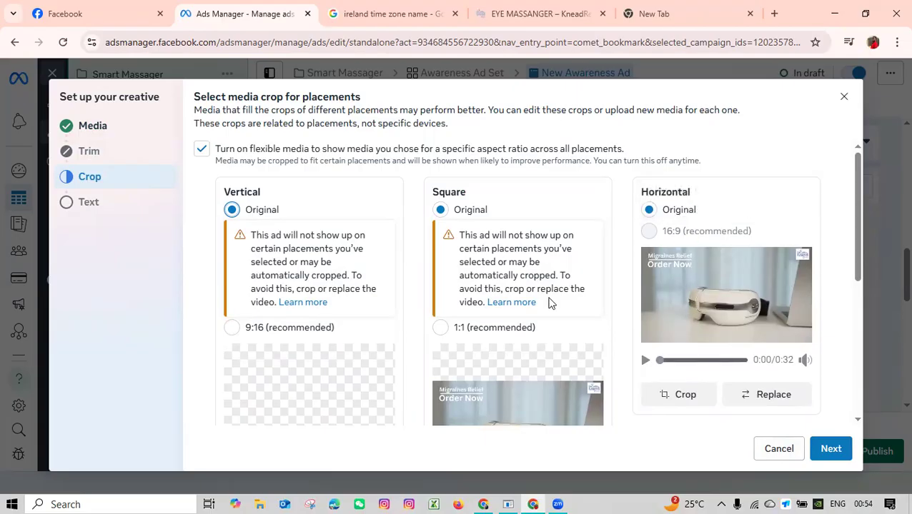
pyautogui.click(646, 361)
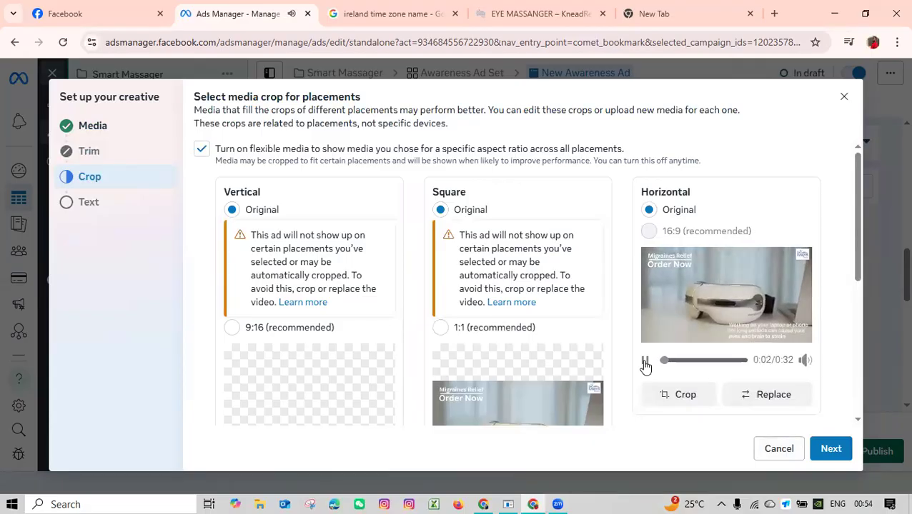
pyautogui.scroll(-4, 466, 259)
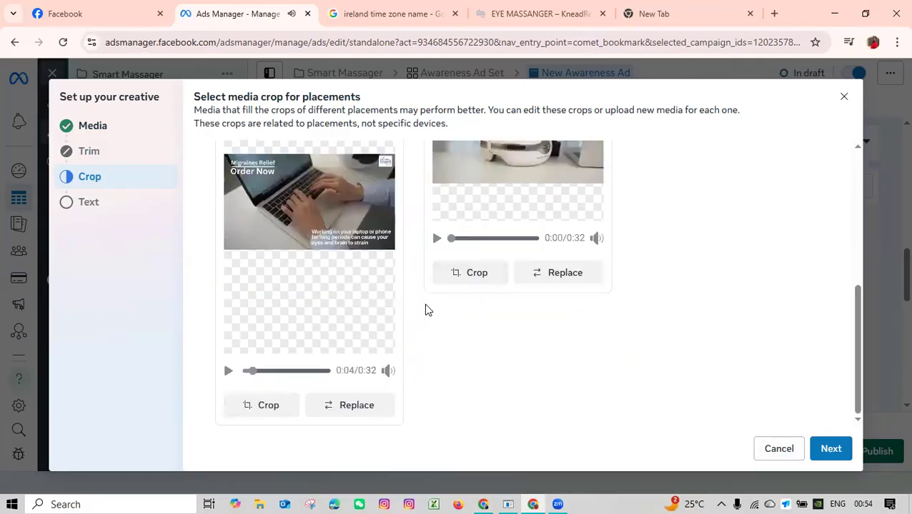
pyautogui.click(819, 446)
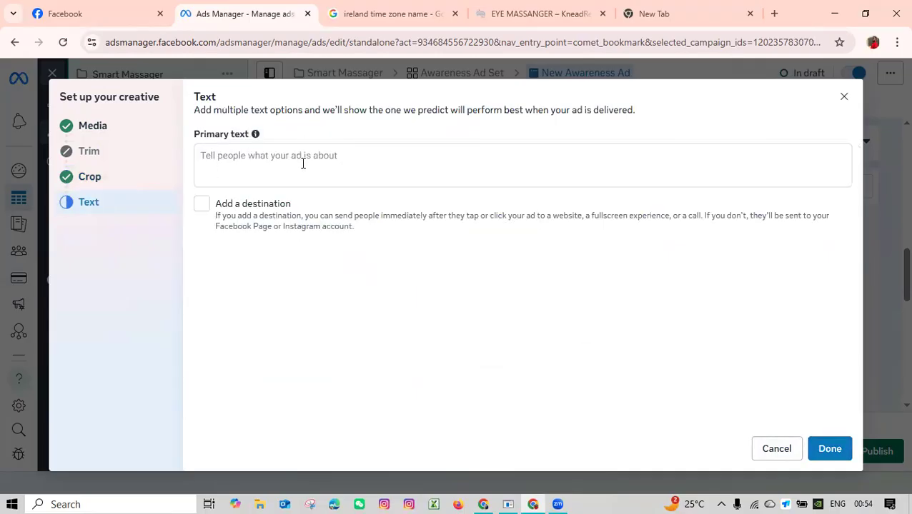
# For the ad's primary text, open the Smart Heated Eye Massager product in the store's eye massager collection and copy its title.
pyautogui.click(303, 163)
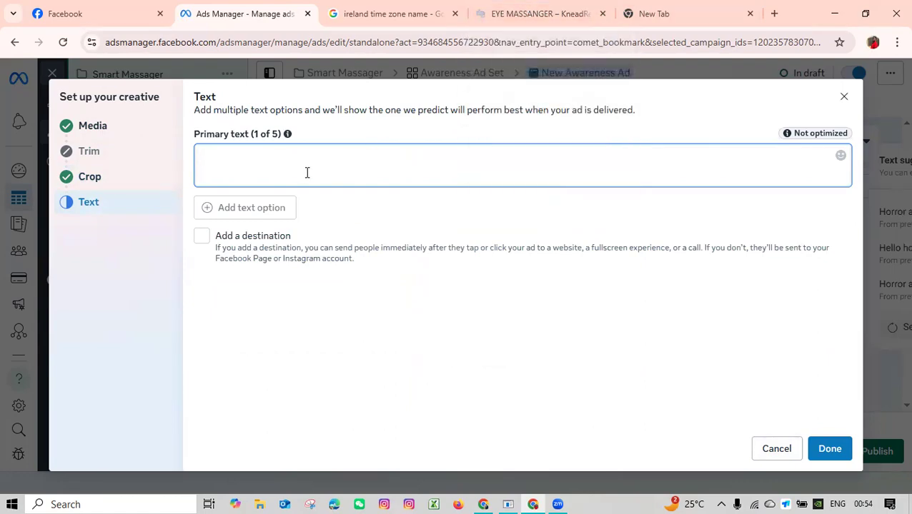
pyautogui.click(537, 15)
pyautogui.scroll(-3, 571, 247)
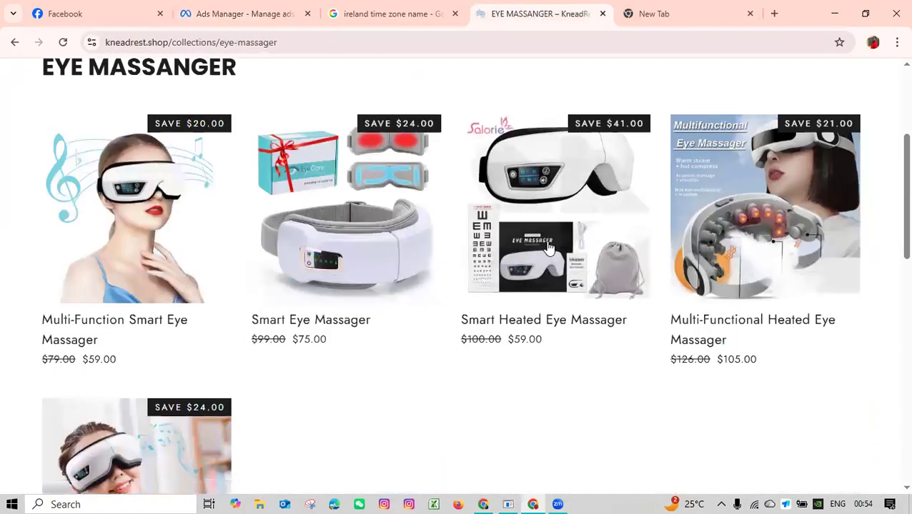
pyautogui.click(536, 218)
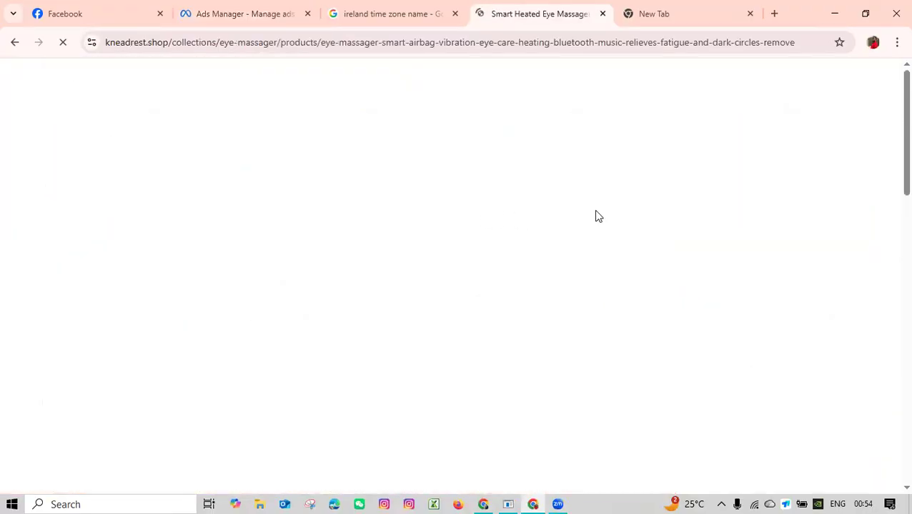
pyautogui.doubleClick(591, 280)
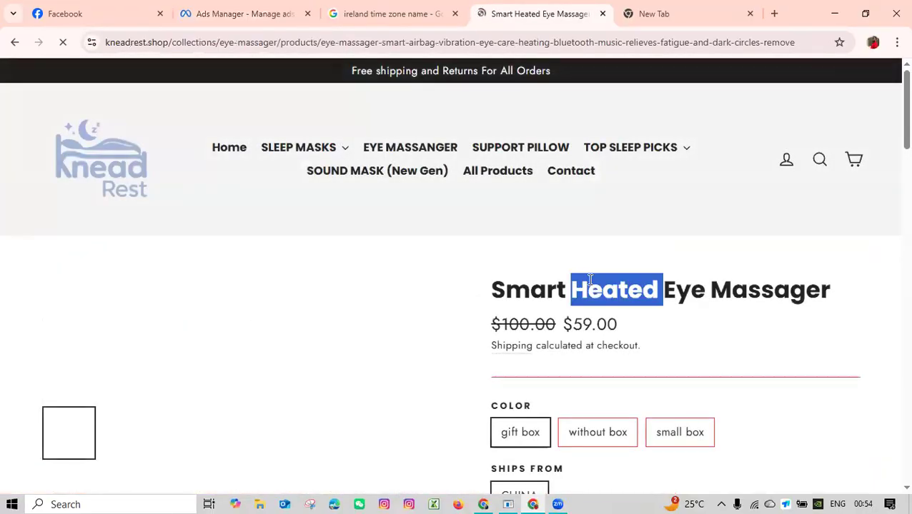
pyautogui.tripleClick(590, 281)
pyautogui.hotkey('ctrl', 'c')
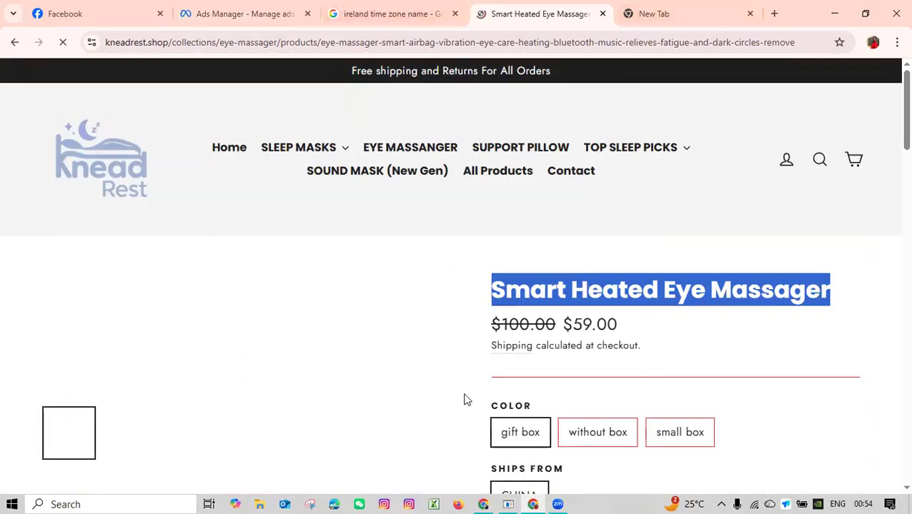
# Switch to the ChatGPT conversation on Facebook ad audiences, dismiss its feedback request, and look back at the opening prompt.
pyautogui.hotkey('alt', 'Tab')
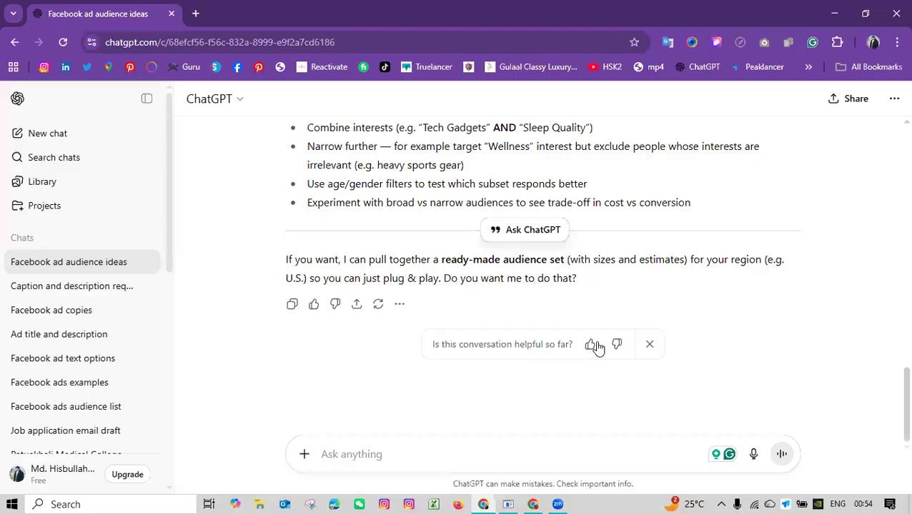
pyautogui.click(651, 345)
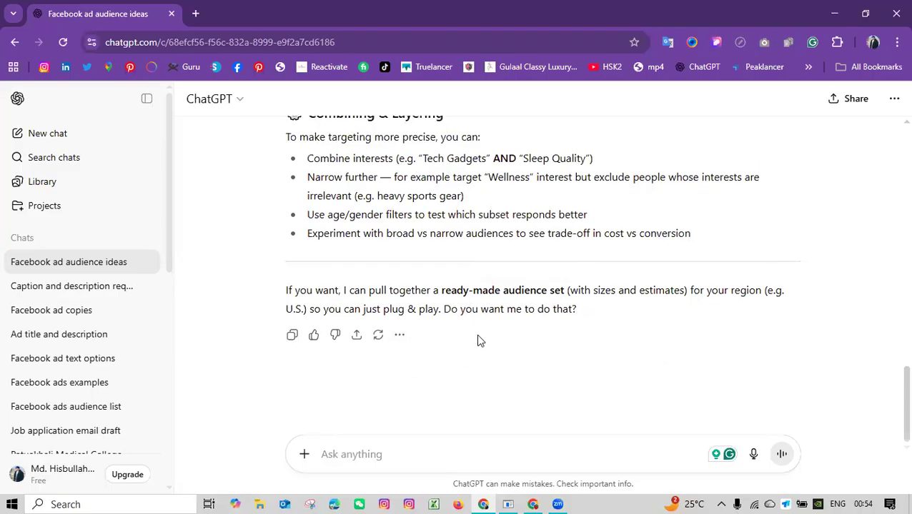
pyautogui.scroll(5, 478, 339)
pyautogui.scroll(10, 478, 336)
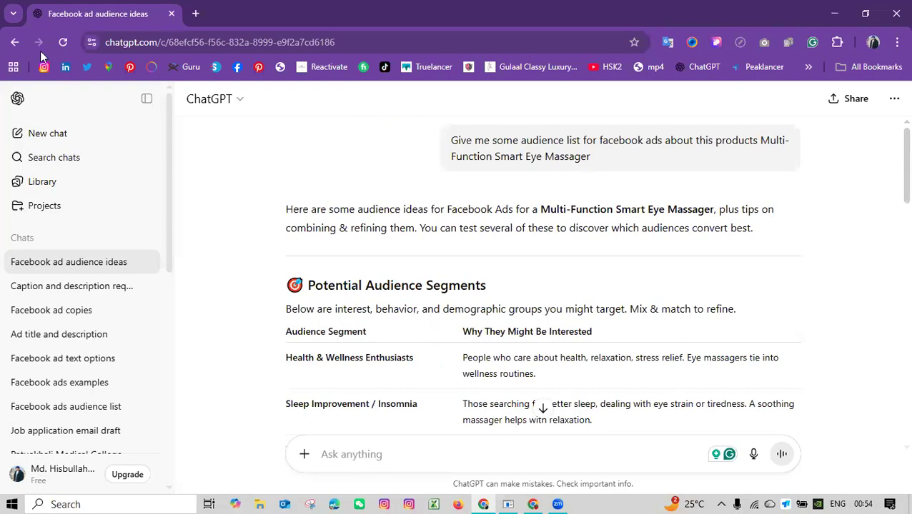
# Ask ChatGPT: "Give me a proper title and primary text for facebook ads based on this products", adding the copied product name Smart Heated Eye Massager in quotes.
pyautogui.click(415, 454)
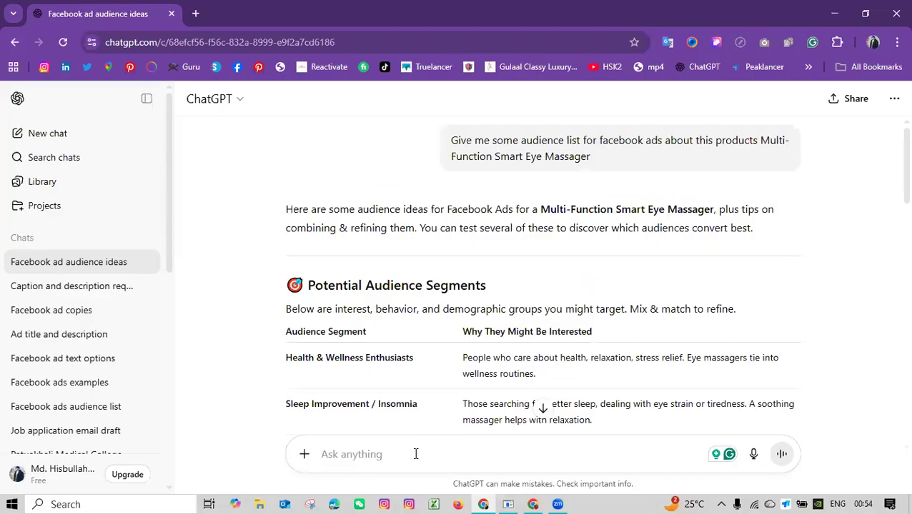
pyautogui.write('Give m')
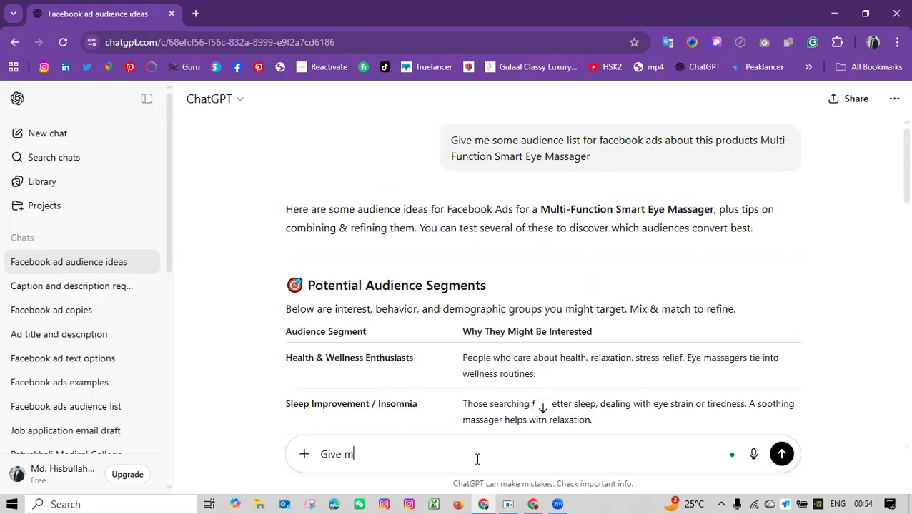
pyautogui.write('e a ')
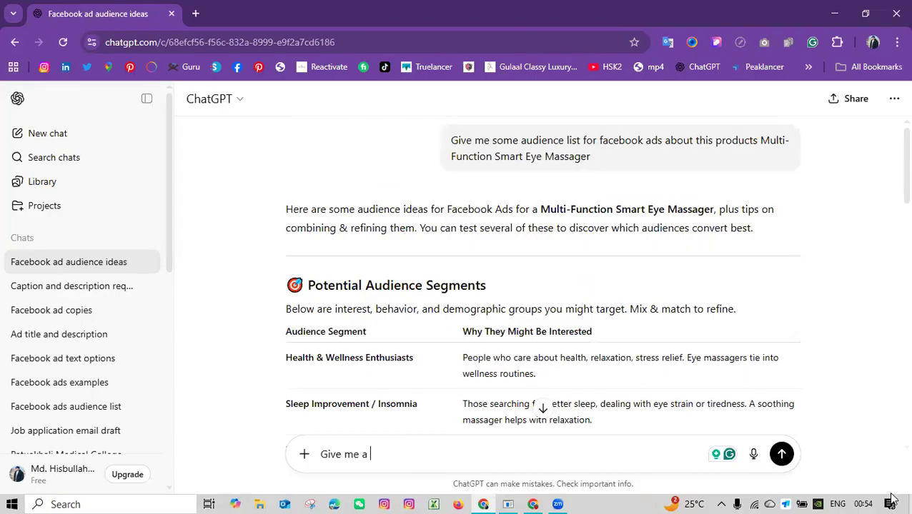
pyautogui.write('pro')
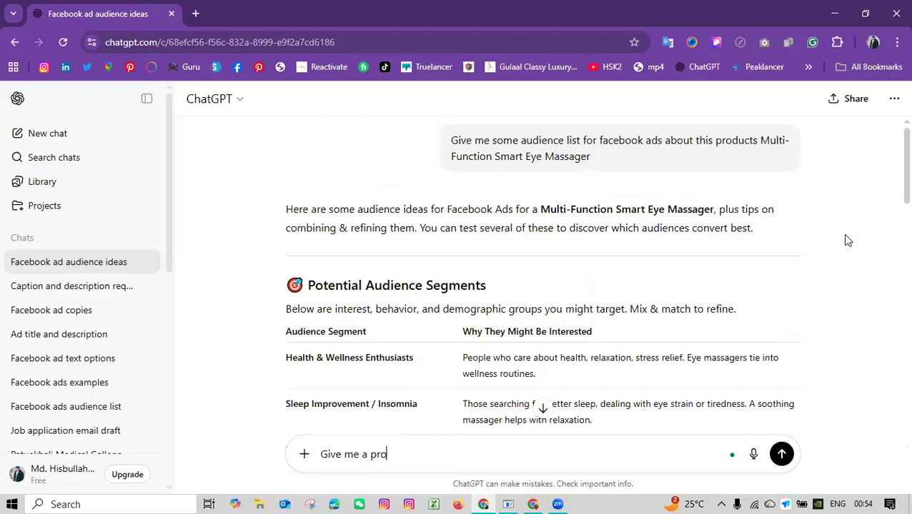
pyautogui.write('per title and ')
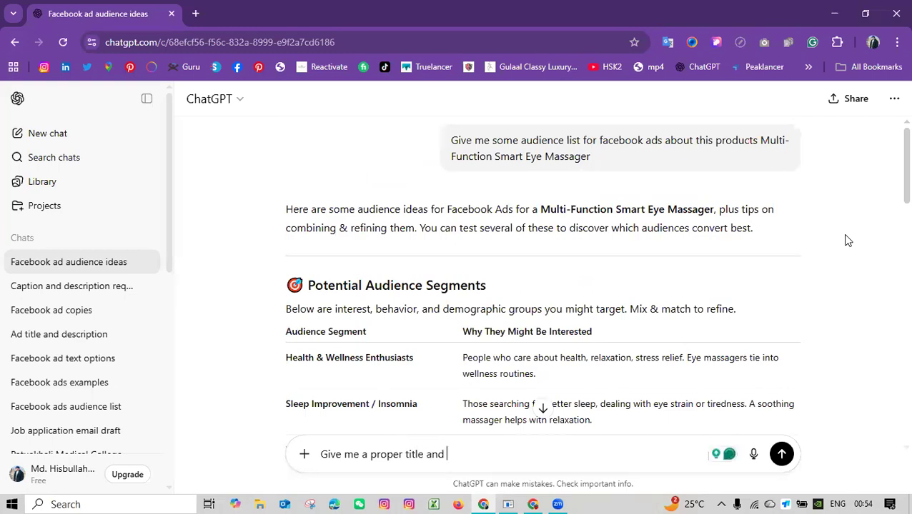
pyautogui.write('primary')
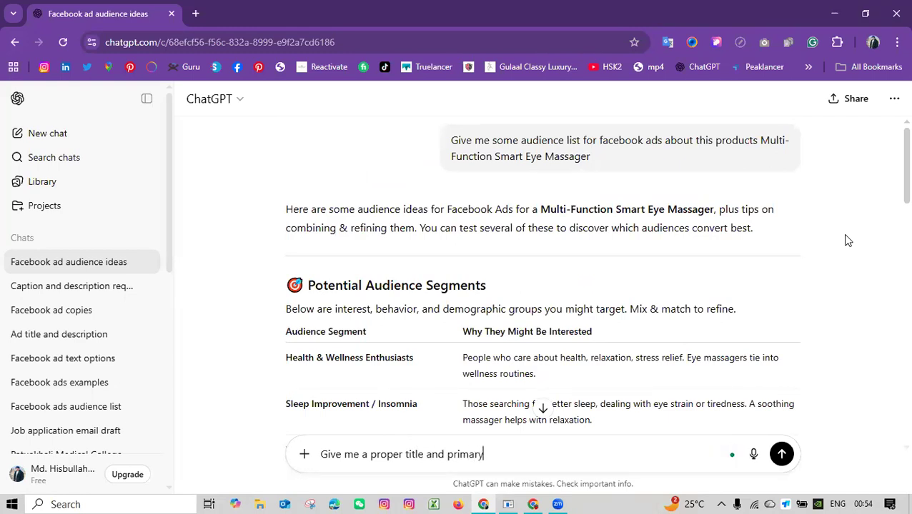
pyautogui.write(' text for facebook ads based o')
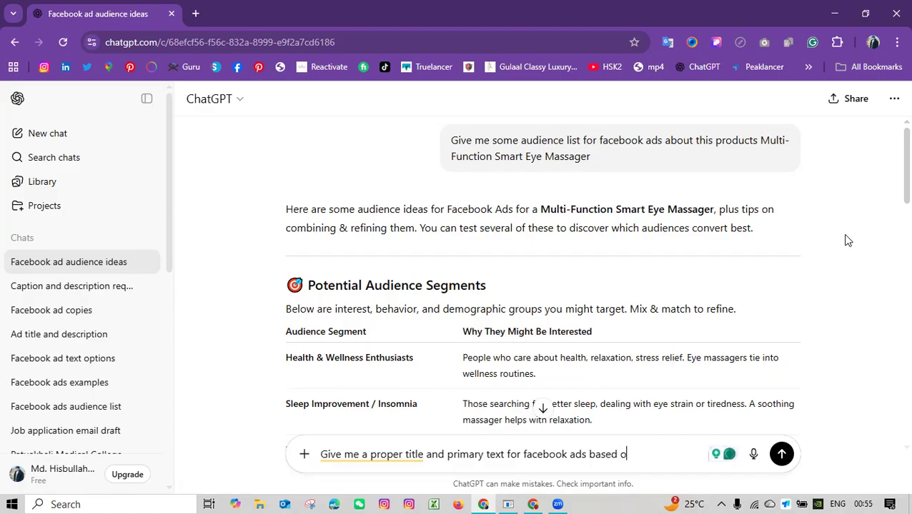
pyautogui.write('n thi s products')
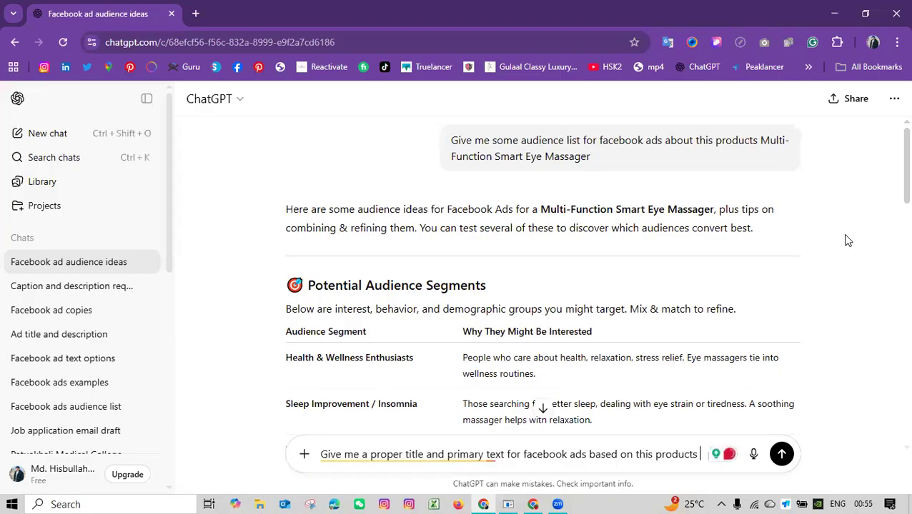
pyautogui.hotkey('ctrl', 'v')
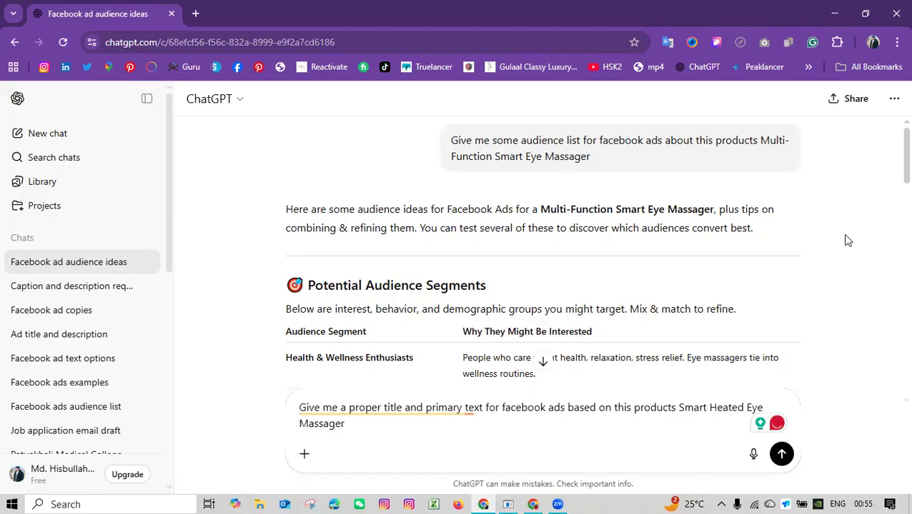
pyautogui.write('"')
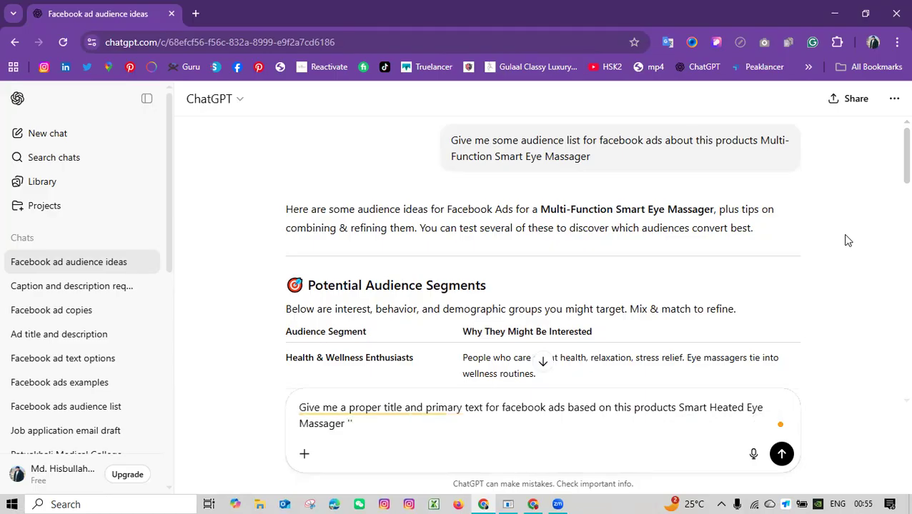
pyautogui.write('"')
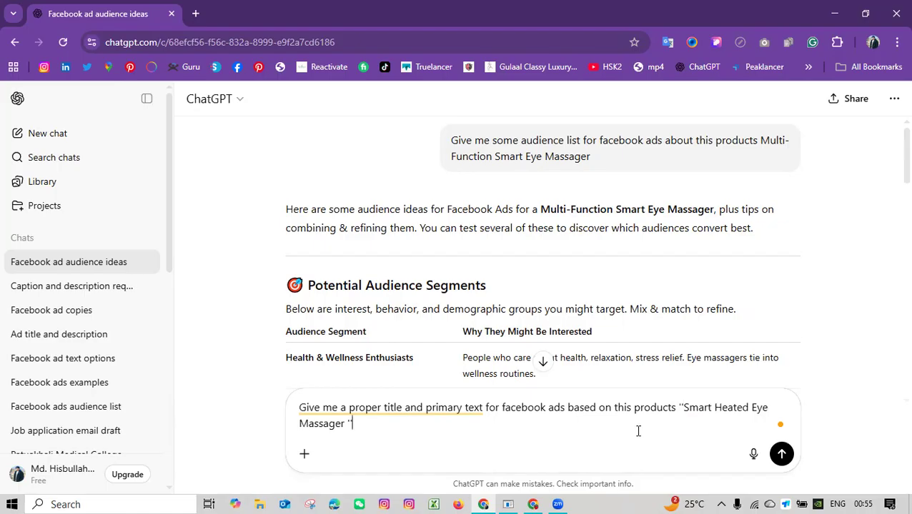
pyautogui.press('Return')
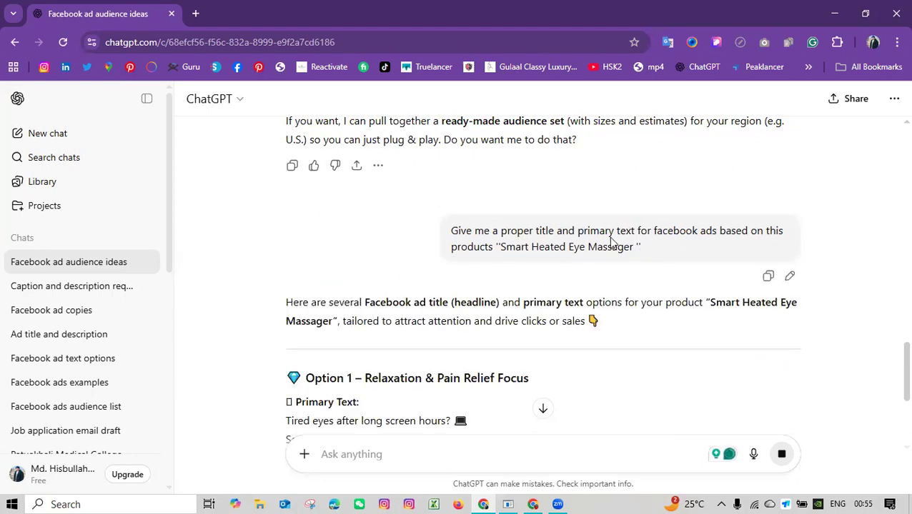
# Review the suggested ad titles and primary texts, and request further options with "give me more".
pyautogui.scroll(-2, 511, 228)
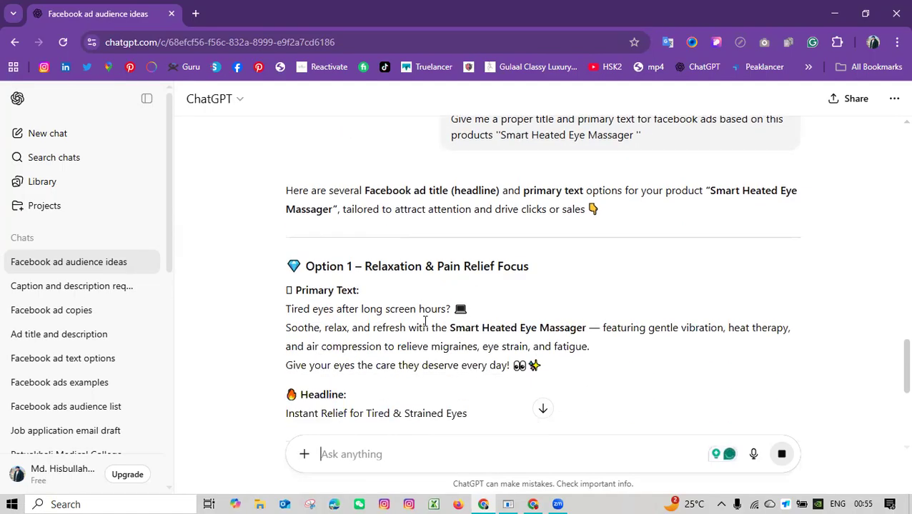
pyautogui.moveTo(359, 266); pyautogui.dragTo(533, 266)
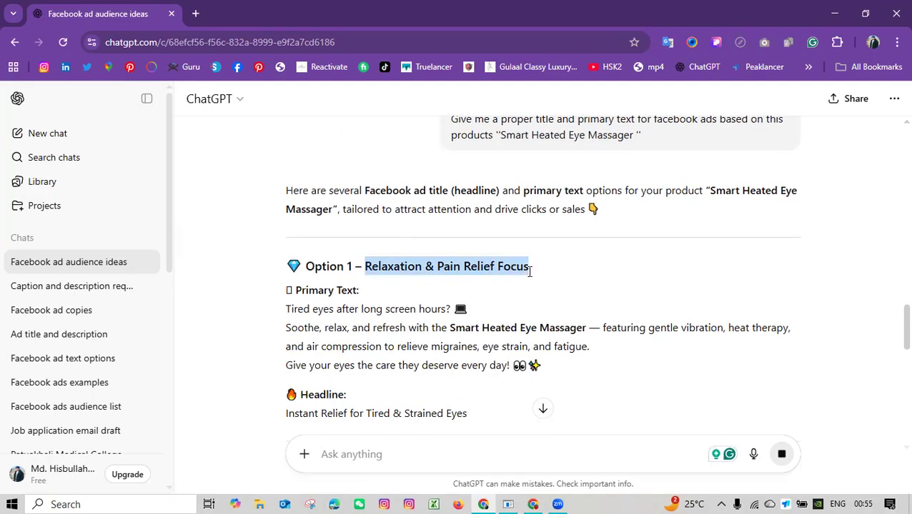
pyautogui.scroll(-12, 484, 306)
pyautogui.scroll(-3, 443, 350)
pyautogui.click(420, 455)
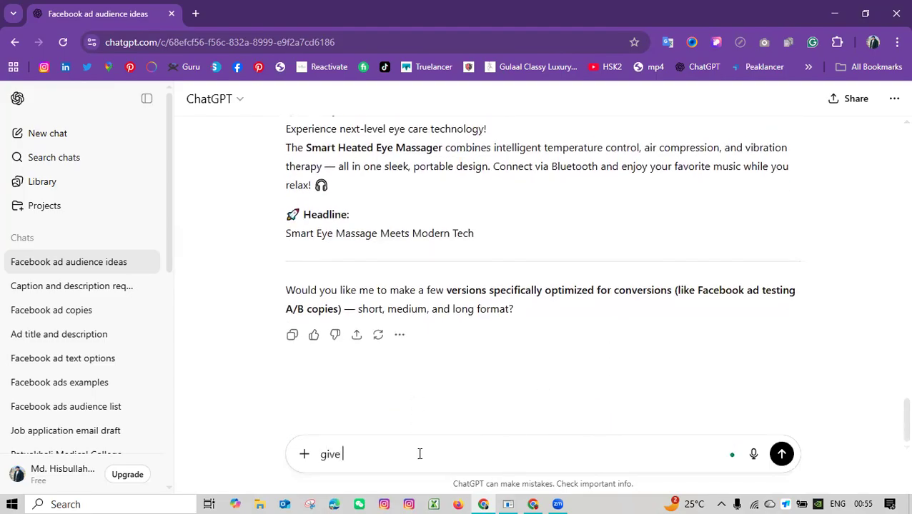
pyautogui.write('more')
pyautogui.press('Return')
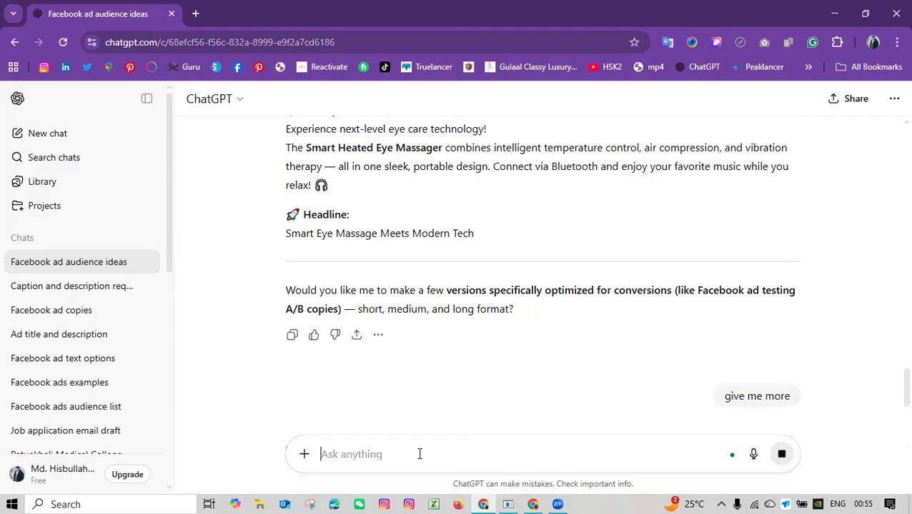
# Copy "Migraine & Eye Pain Relief Focus" from ChatGPT's option 6 and paste it as the ad's primary text in Ads Manager.
pyautogui.scroll(5, 401, 290)
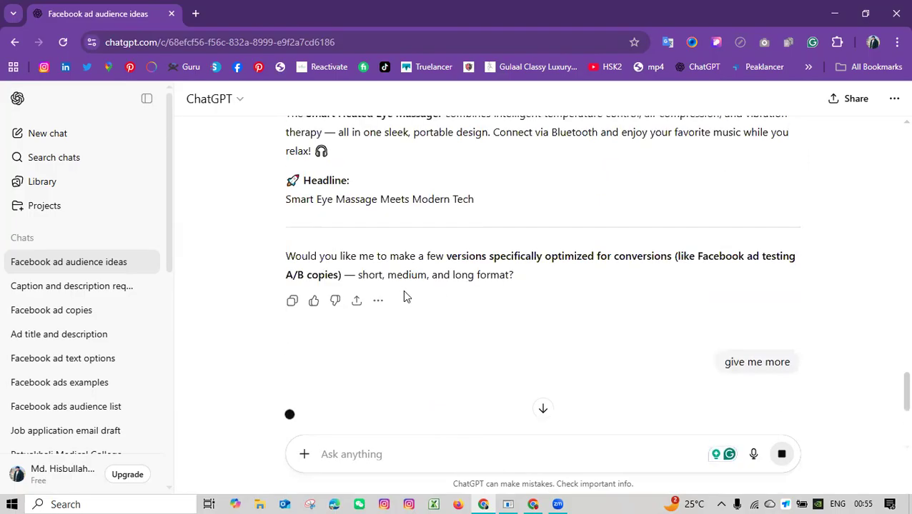
pyautogui.scroll(-2, 404, 296)
pyautogui.scroll(-3, 406, 298)
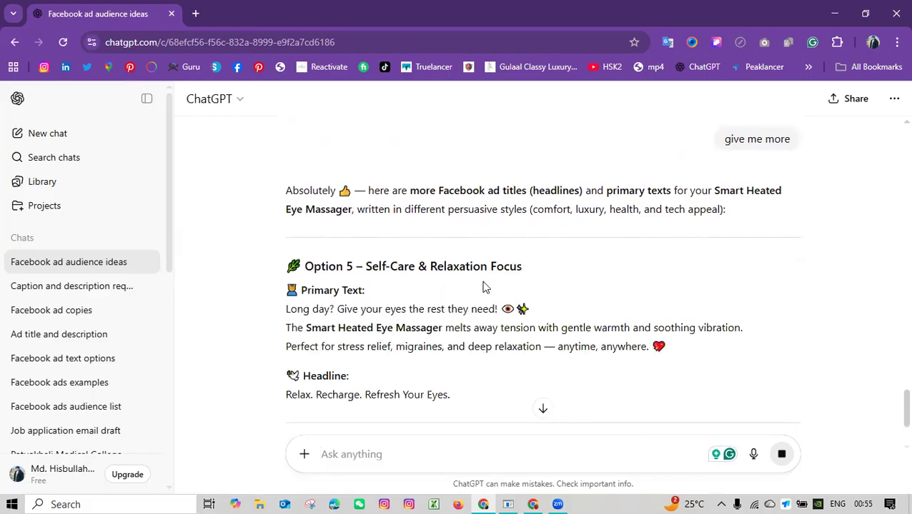
pyautogui.scroll(-2, 483, 286)
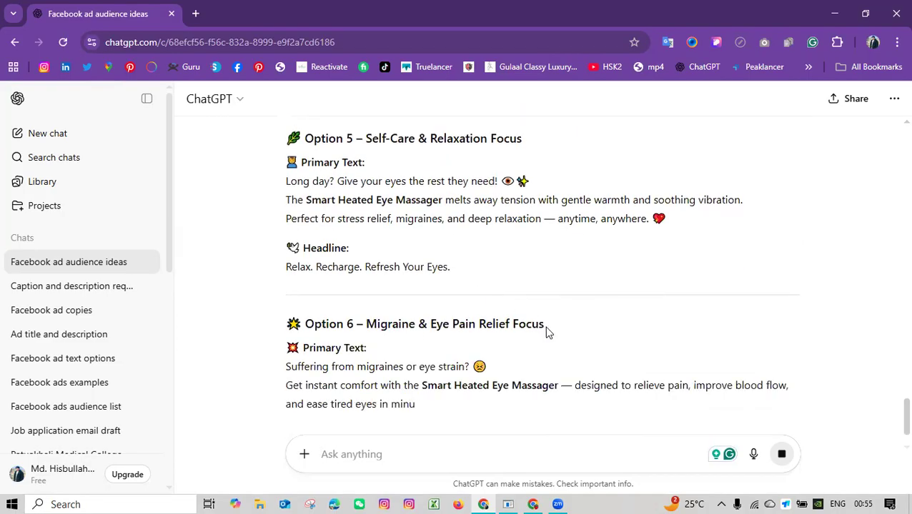
pyautogui.moveTo(547, 331); pyautogui.dragTo(369, 316)
pyautogui.hotkey('ctrl', 'c')
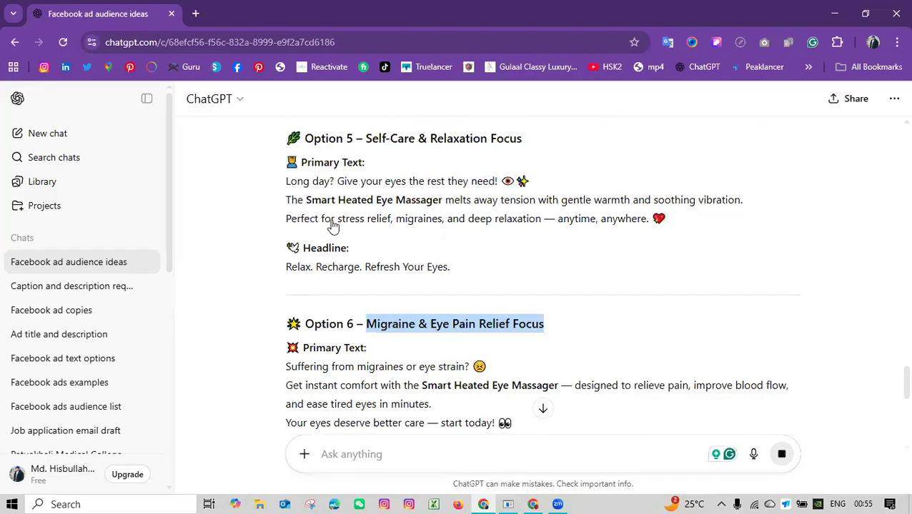
pyautogui.hotkey('alt', 'Tab')
pyautogui.click(268, 161)
pyautogui.hotkey('ctrl', 'v')
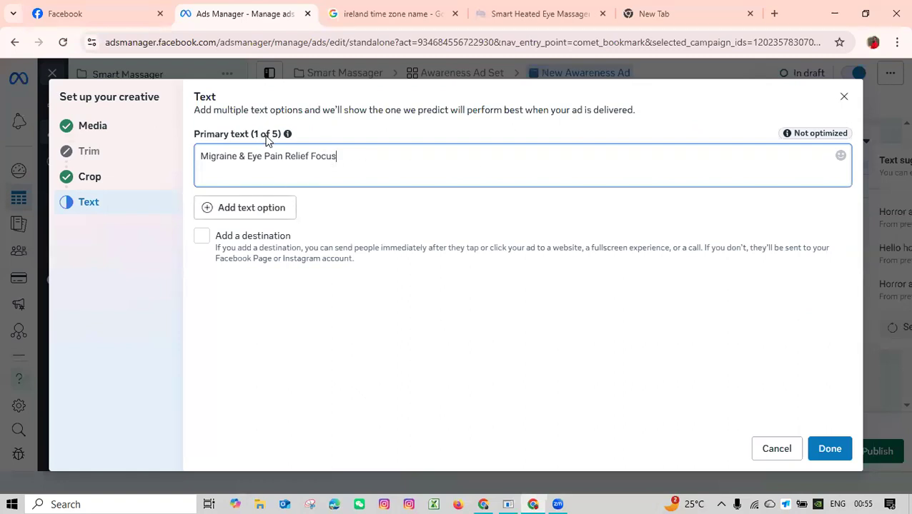
# Keep a single primary text option and add a destination to the ad, opening its headline for entry.
pyautogui.click(239, 209)
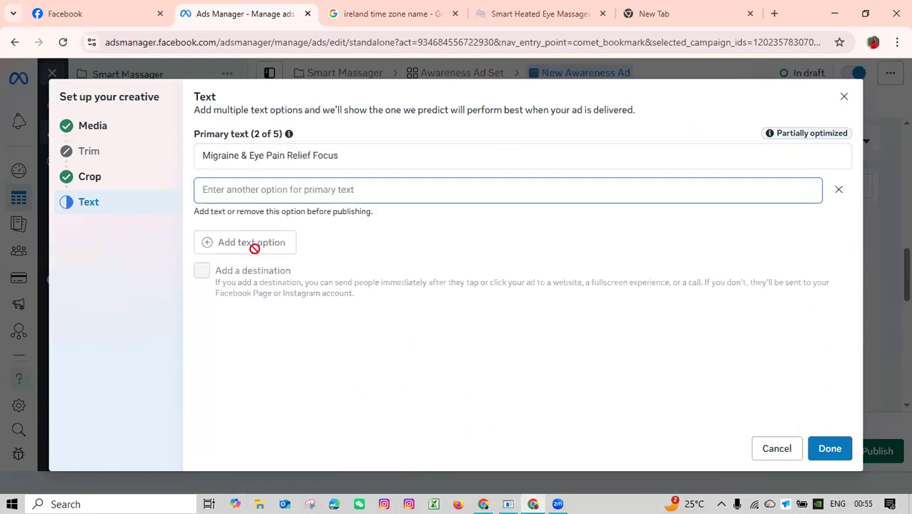
pyautogui.click(840, 191)
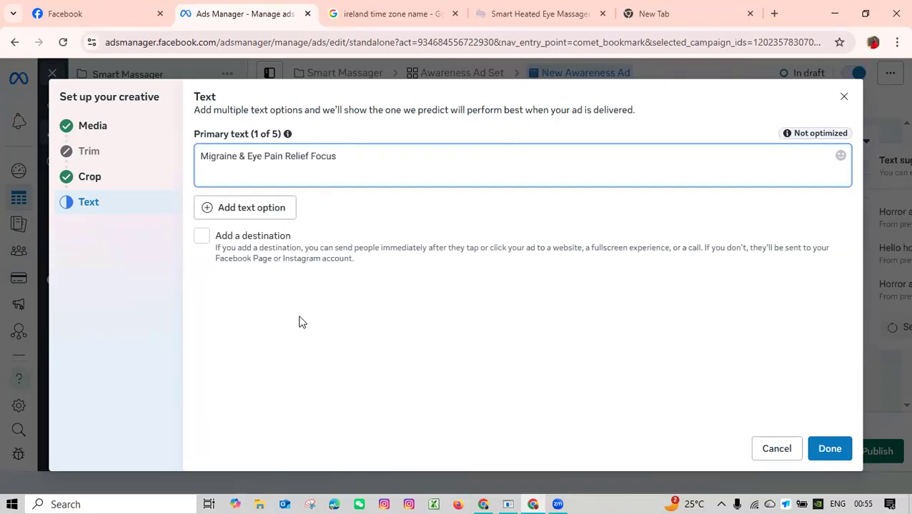
pyautogui.click(203, 241)
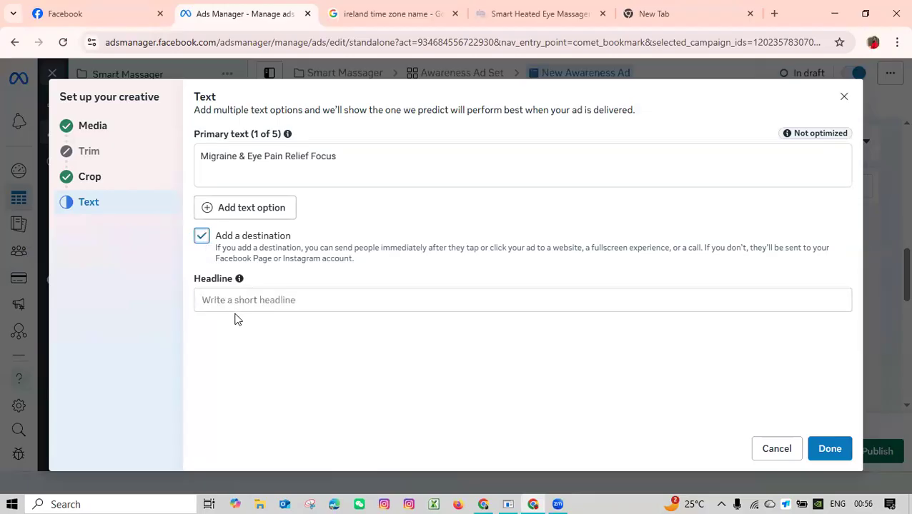
pyautogui.click(236, 301)
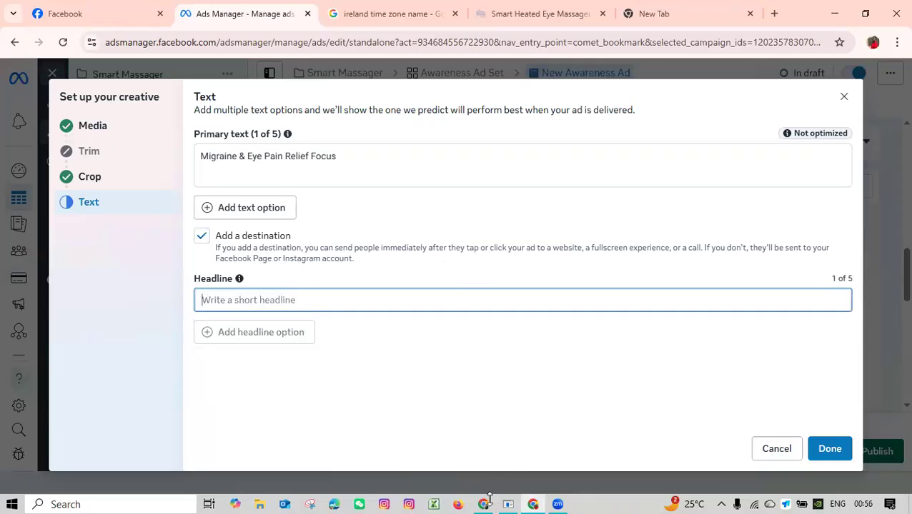
# Switch to ChatGPT and draft the request "Give me 2 headlines for same product".
pyautogui.hotkey('alt', 'Tab')
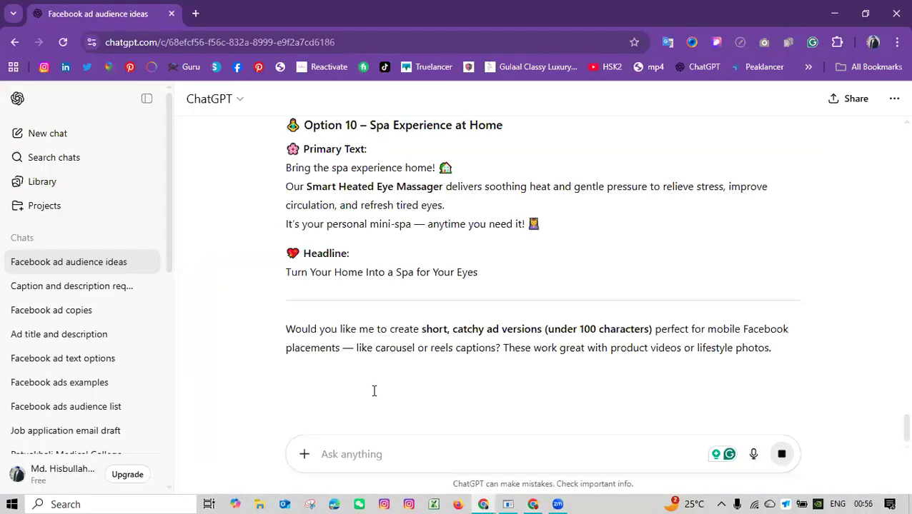
pyautogui.write('Give m')
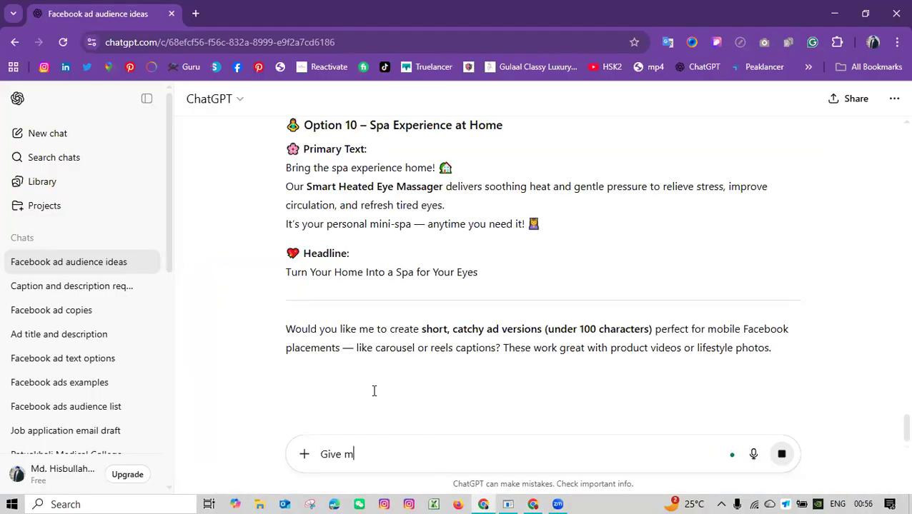
pyautogui.write('e 2 headlines for same product')
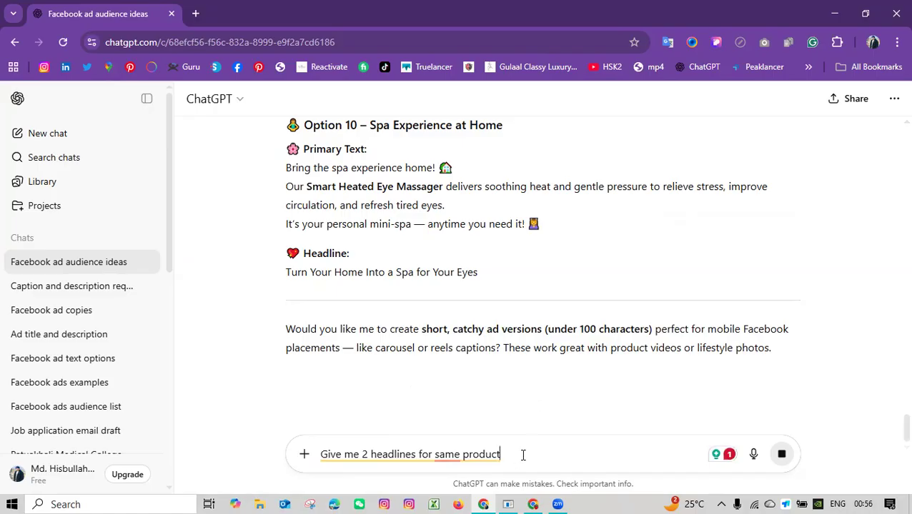
pyautogui.scroll(1, 525, 414)
pyautogui.scroll(-1, 525, 415)
pyautogui.write('t')
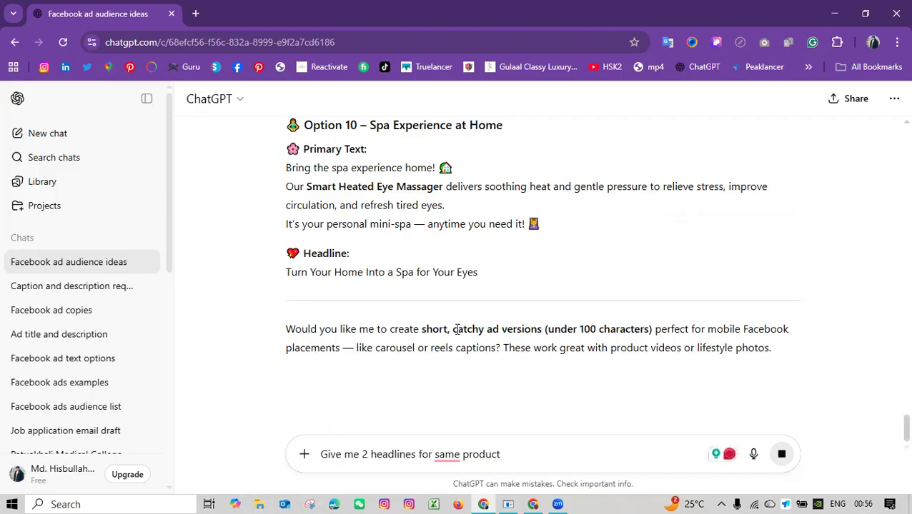
# Use "Spa Experience at Home" from ChatGPT's option 10 as the ad's headline in Ads Manager and finish the creative setup.
pyautogui.moveTo(503, 127); pyautogui.dragTo(373, 170)
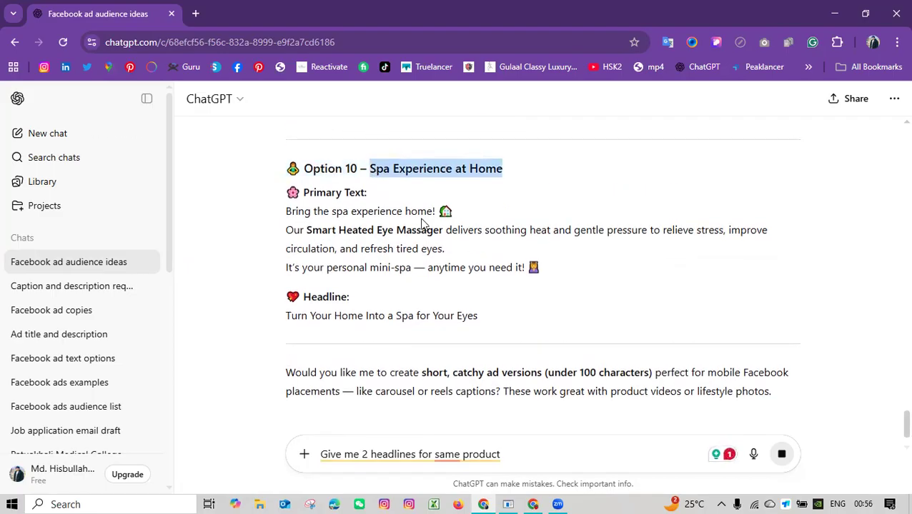
pyautogui.click(502, 213)
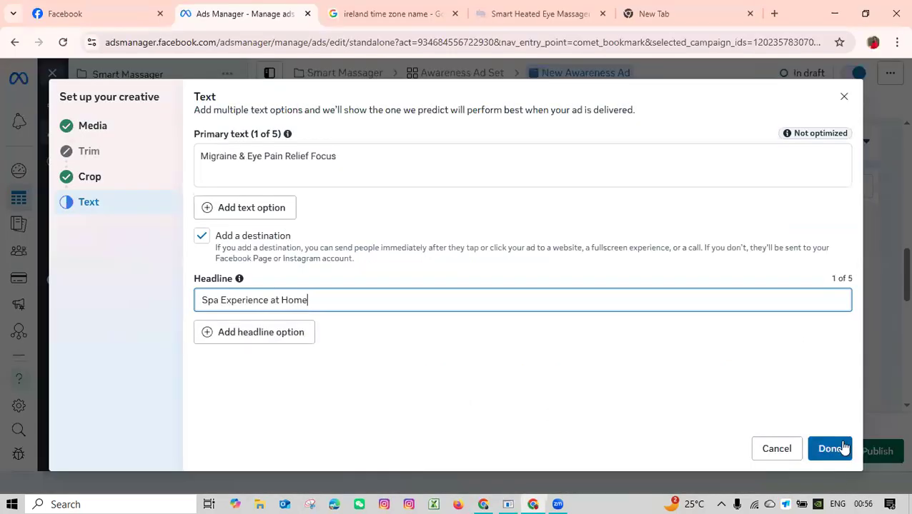
pyautogui.click(837, 448)
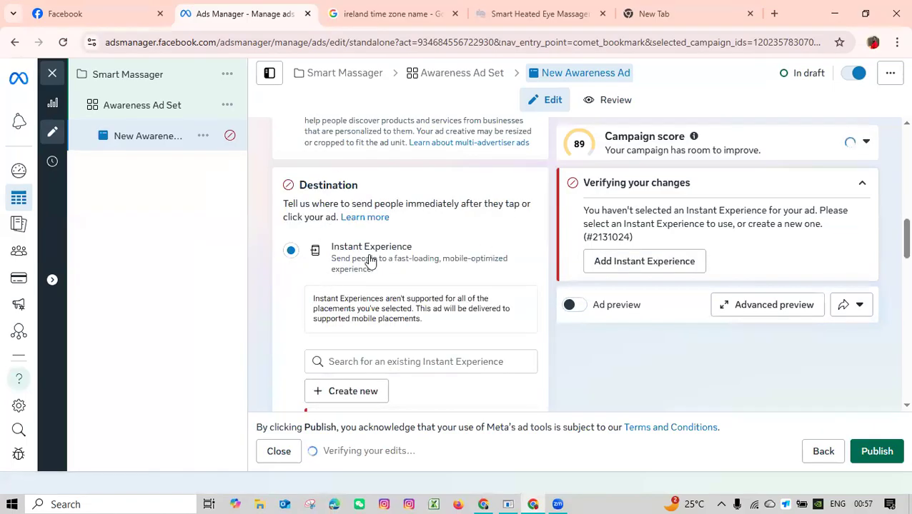
# Check the ad's destination options, media placements, primary text and headline in the ad form.
pyautogui.scroll(-2, 342, 265)
pyautogui.scroll(-2, 425, 304)
pyautogui.scroll(2, 425, 303)
pyautogui.scroll(-8, 426, 305)
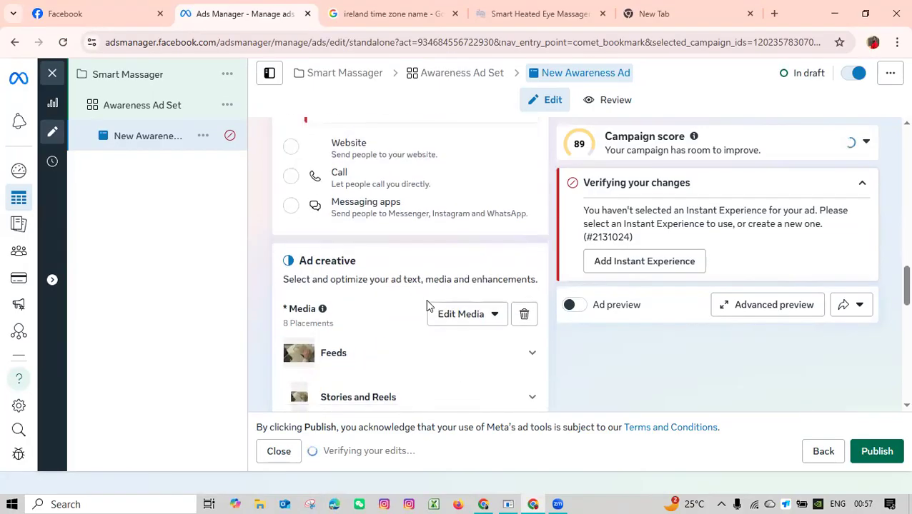
pyautogui.scroll(4, 346, 267)
pyautogui.scroll(-4, 356, 311)
pyautogui.click(353, 174)
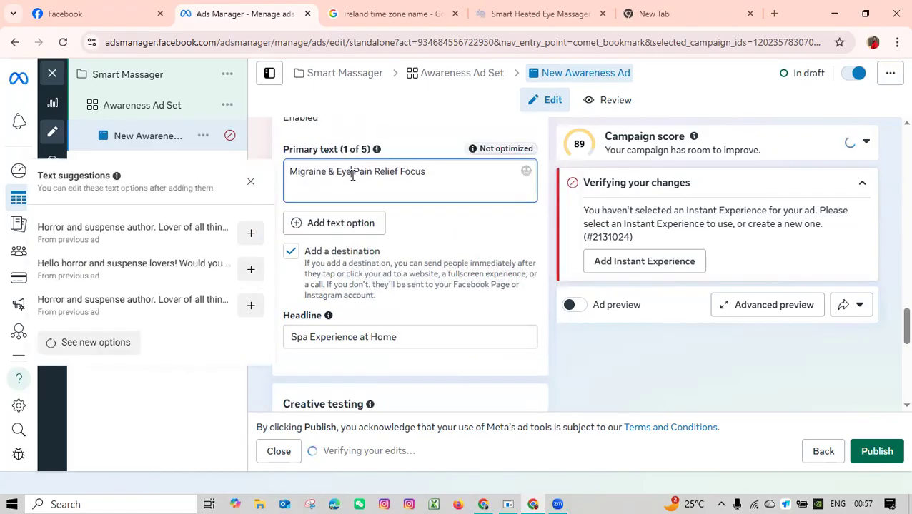
pyautogui.scroll(1, 421, 271)
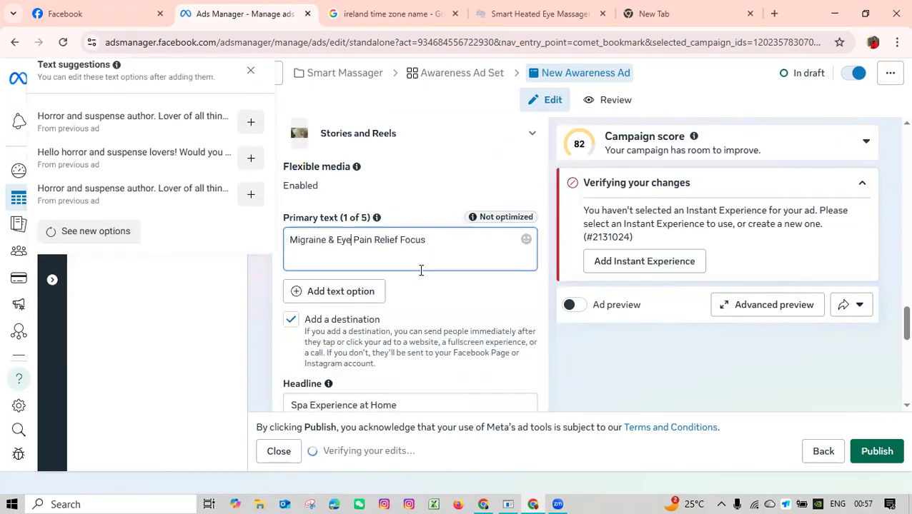
pyautogui.scroll(-2, 421, 270)
pyautogui.click(399, 292)
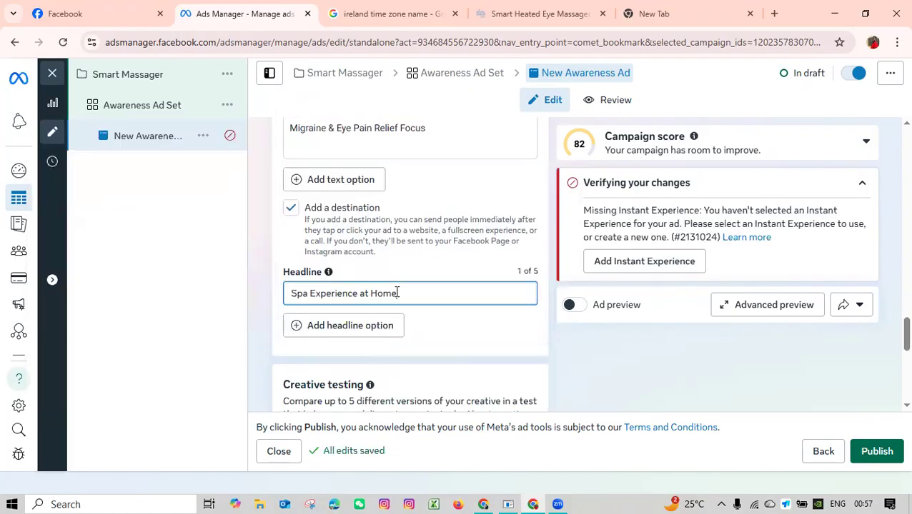
# Look through the ad's remaining settings below the headline, including creative testing, tracking and URL parameters.
pyautogui.scroll(-3, 398, 292)
pyautogui.scroll(2, 402, 266)
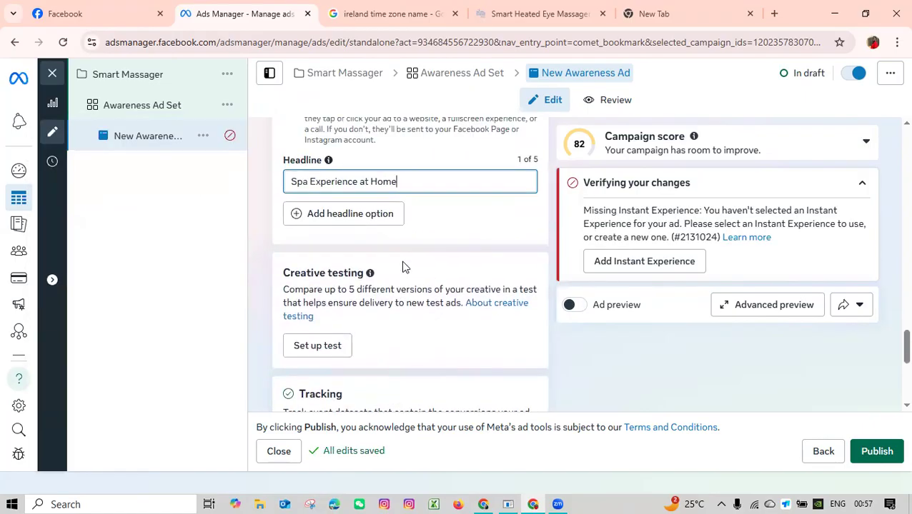
pyautogui.scroll(2, 403, 266)
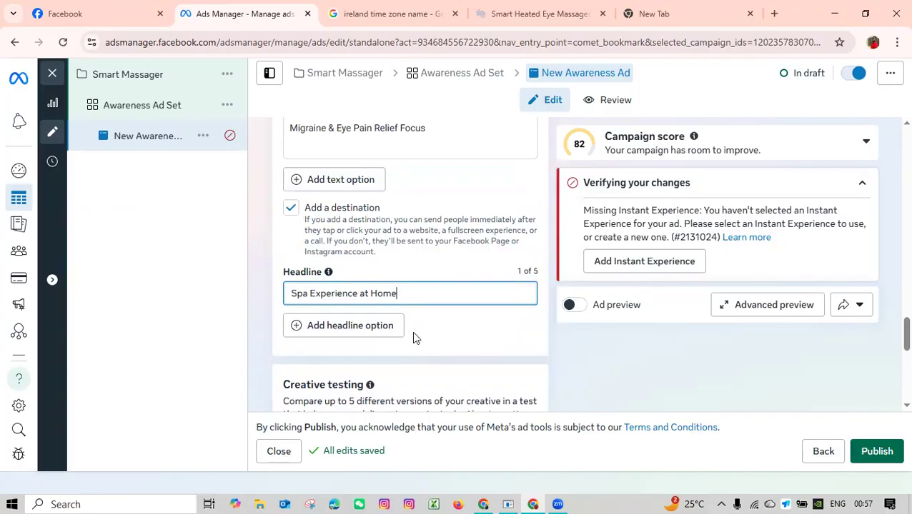
pyautogui.scroll(-2, 412, 332)
pyautogui.scroll(-2, 461, 296)
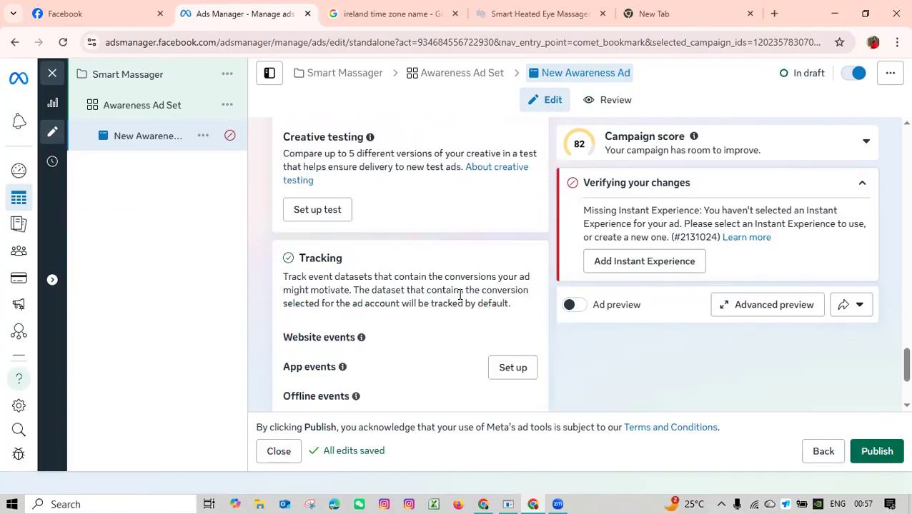
pyautogui.scroll(-1, 461, 295)
pyautogui.scroll(-1, 422, 295)
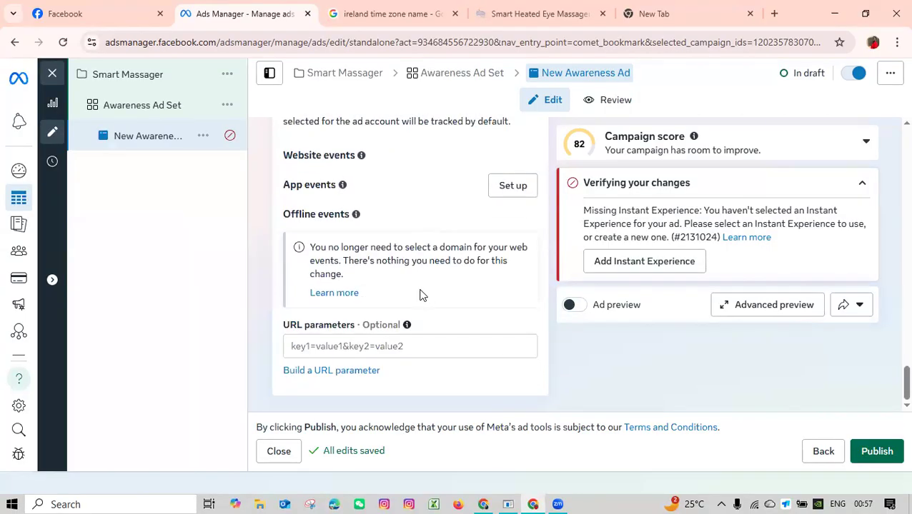